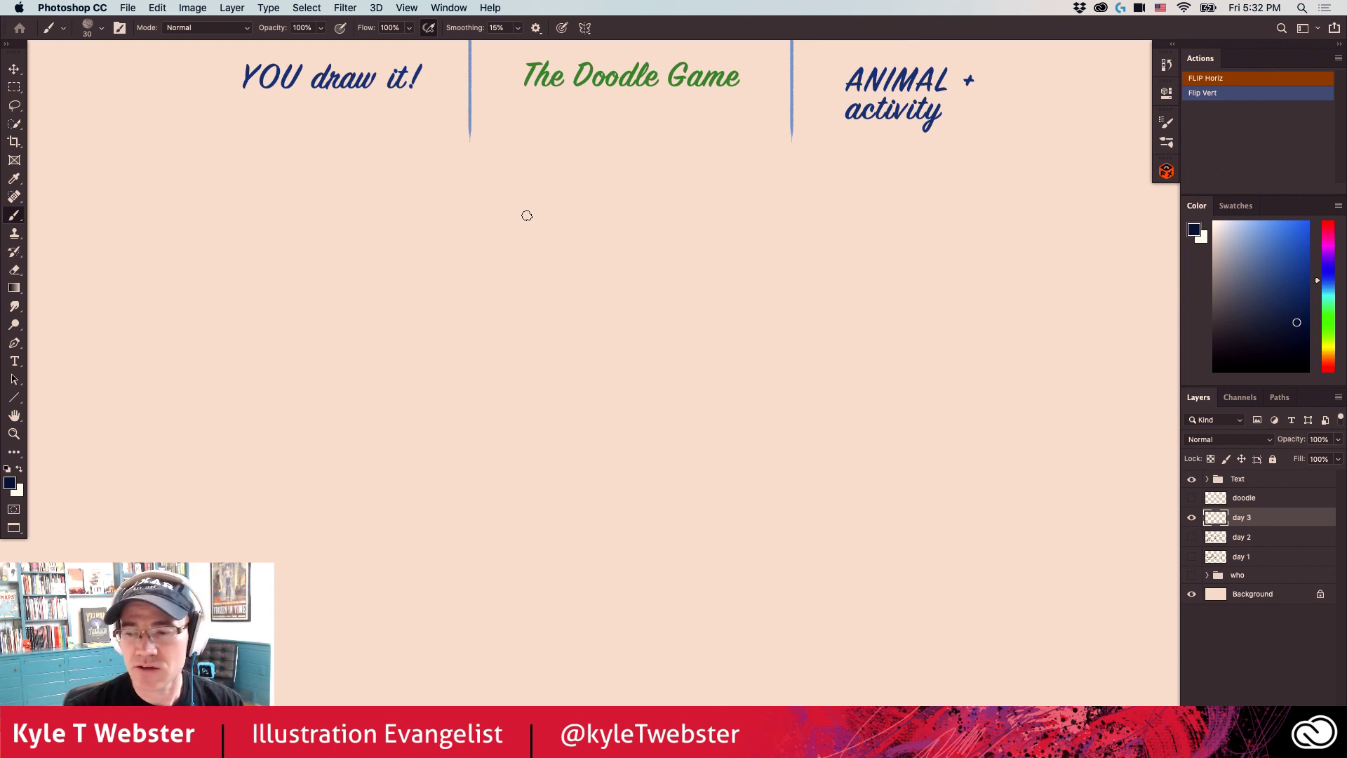
Draw a wide rectangle in the middle of the canvas, a tall rectangle beside it and an oval around the wide one.
mouse_move(807, 295)
left_mouse_down()
mouse_move(390, 293)
mouse_move(393, 536)
left_mouse_up()
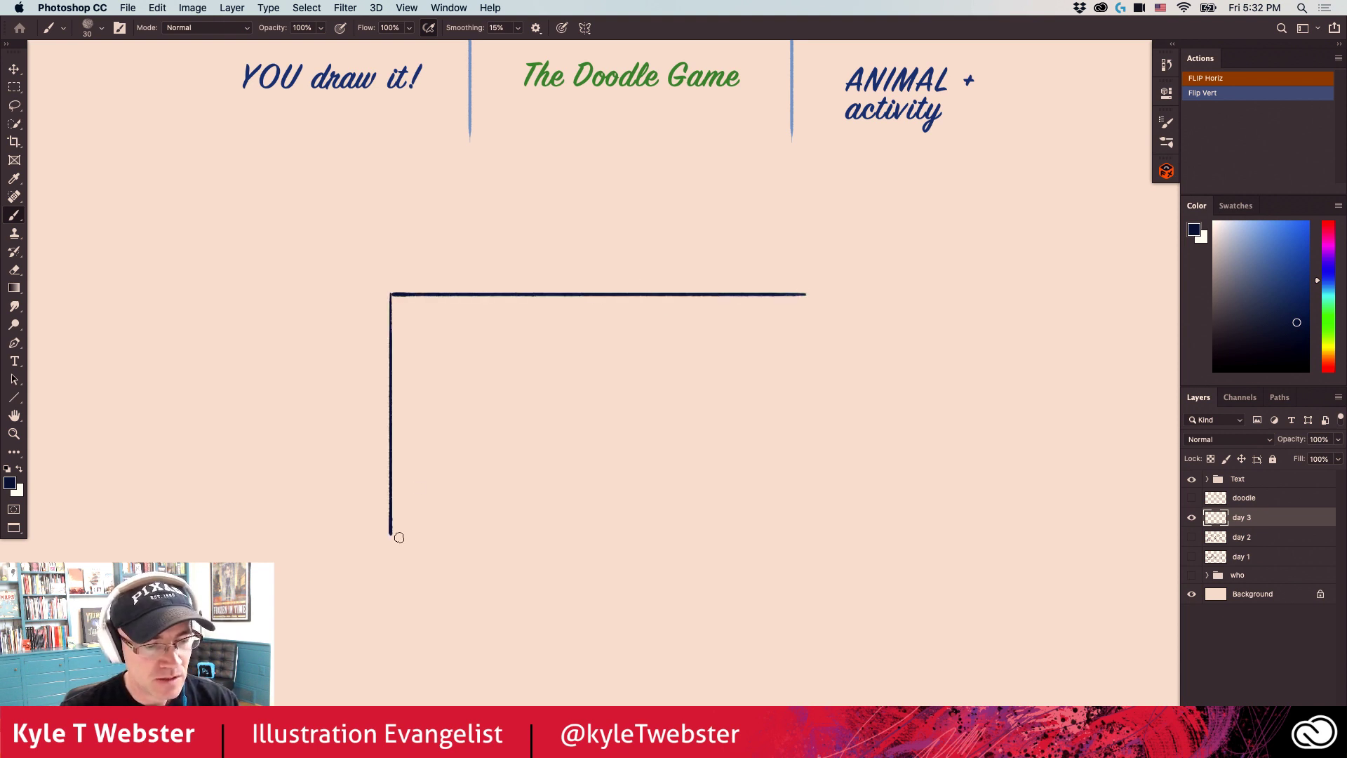
mouse_move(806, 296)
left_mouse_down()
mouse_move(804, 555)
mouse_move(393, 554)
left_mouse_up()
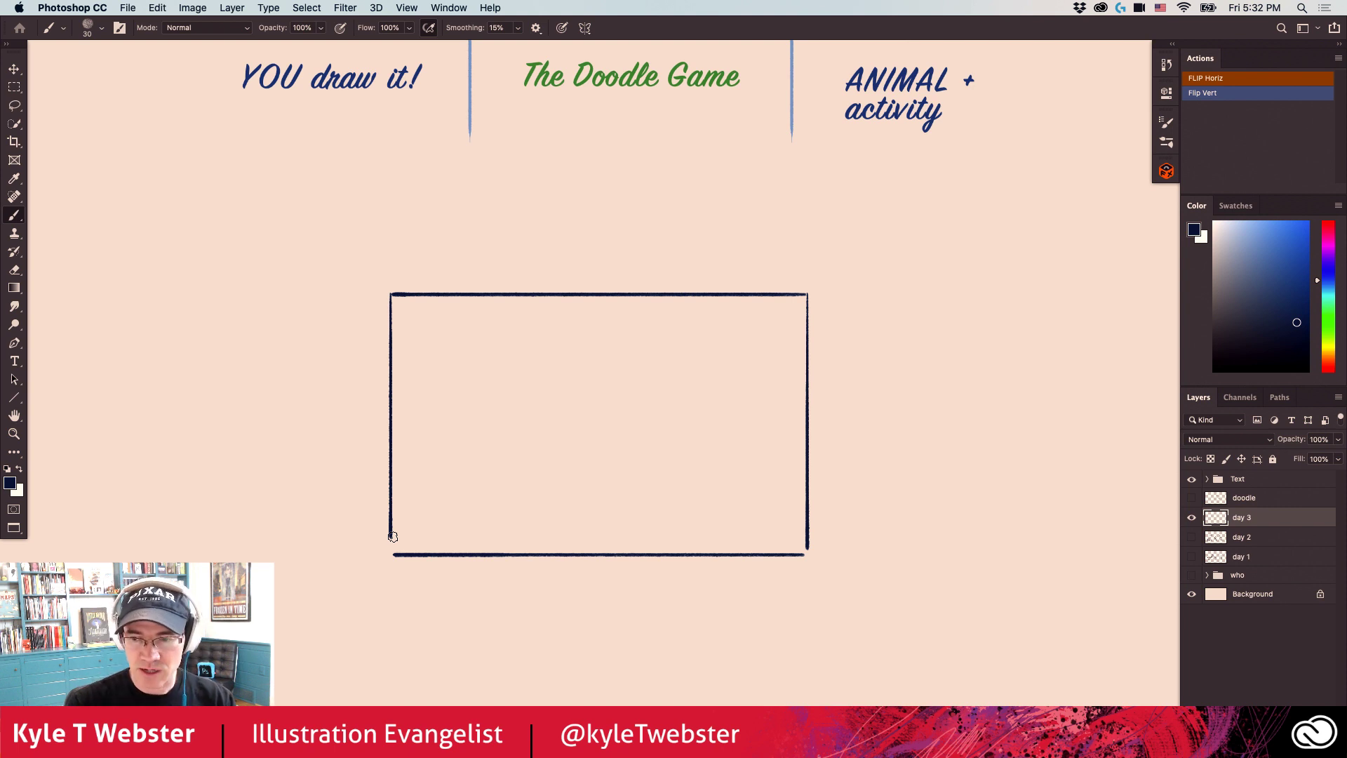
scroll(544, 445, "right", 6)
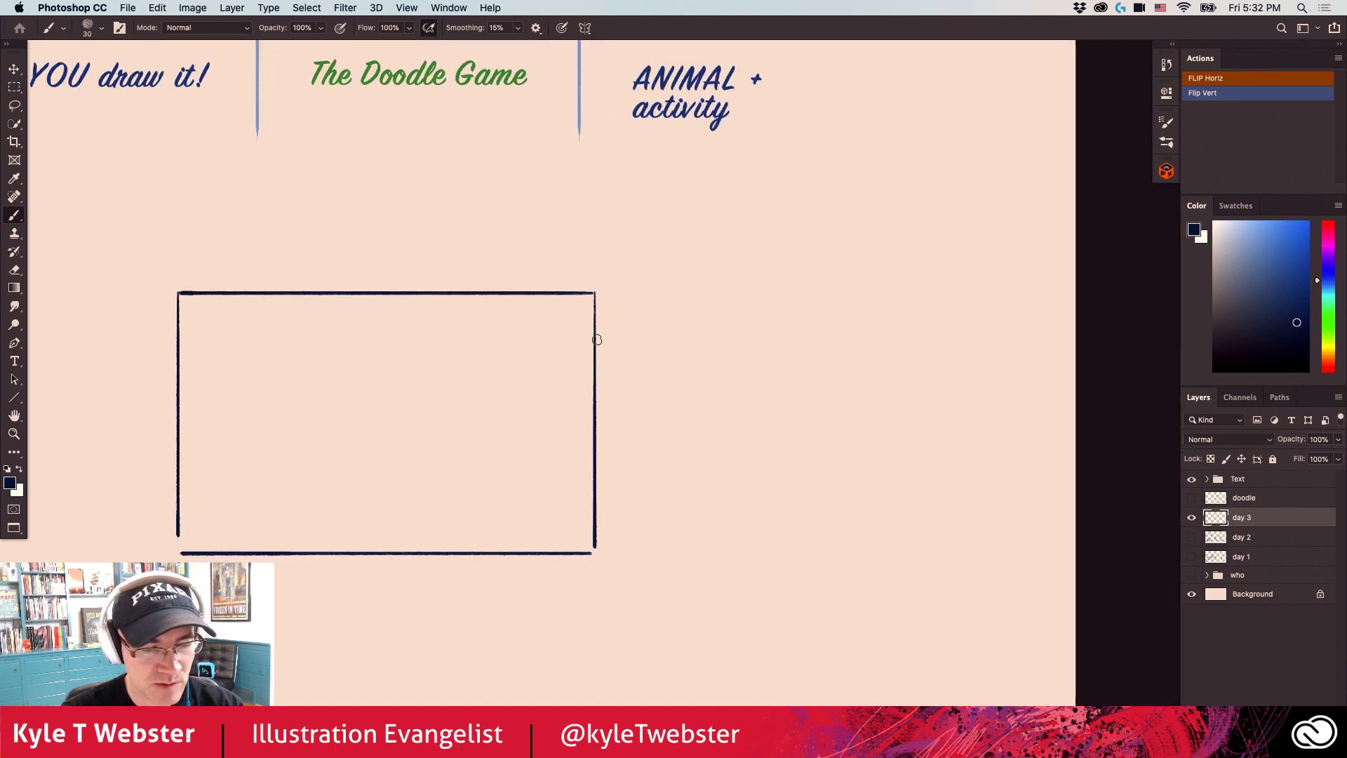
left_click_drag(731, 238, 731, 586)
mouse_move(731, 233)
left_mouse_down()
mouse_move(924, 232)
mouse_move(949, 568)
mouse_move(733, 588)
left_mouse_up()
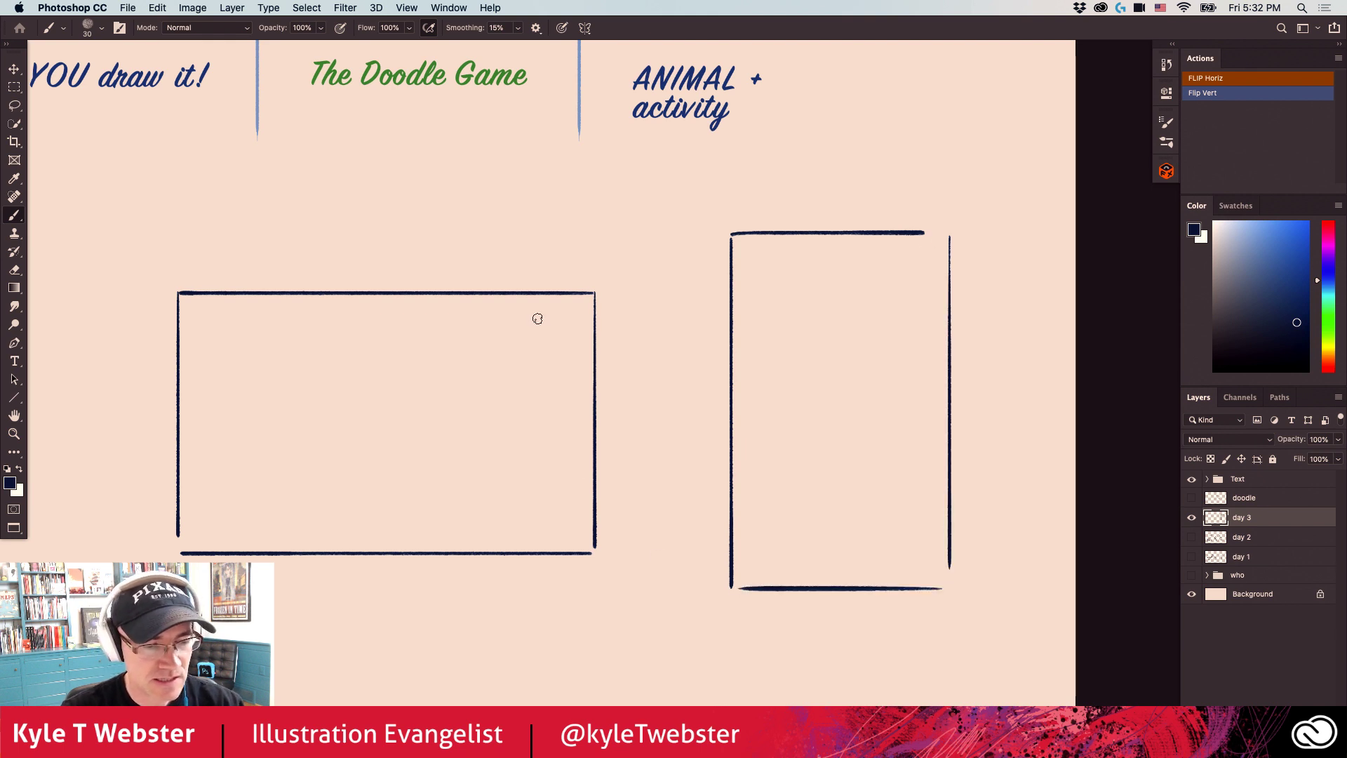
mouse_move(605, 258)
left_mouse_down()
mouse_move(446, 211)
mouse_move(112, 512)
mouse_move(512, 209)
left_mouse_up()
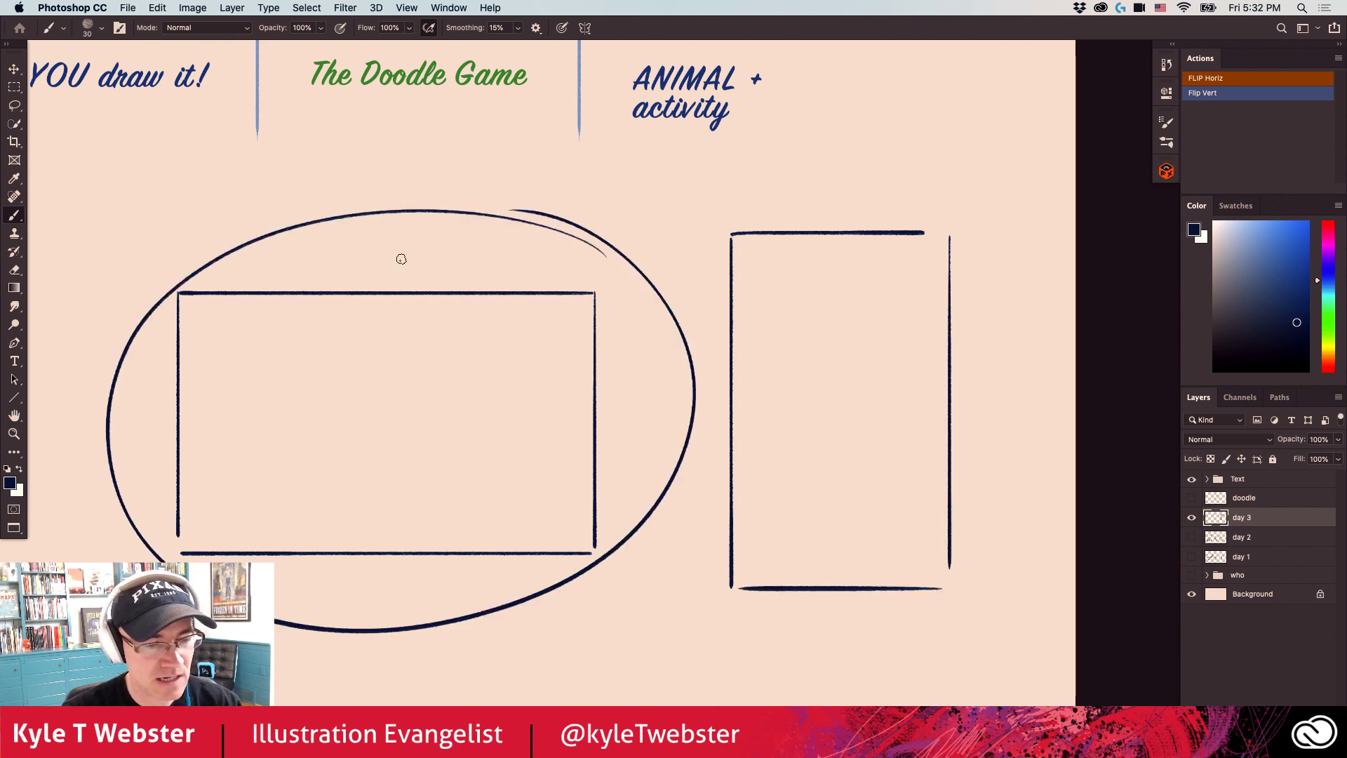
Clear everything drawn on the day 3 layer.
key("super+minus")
left_click_drag(394, 475, 568, 497)
key("super+a")
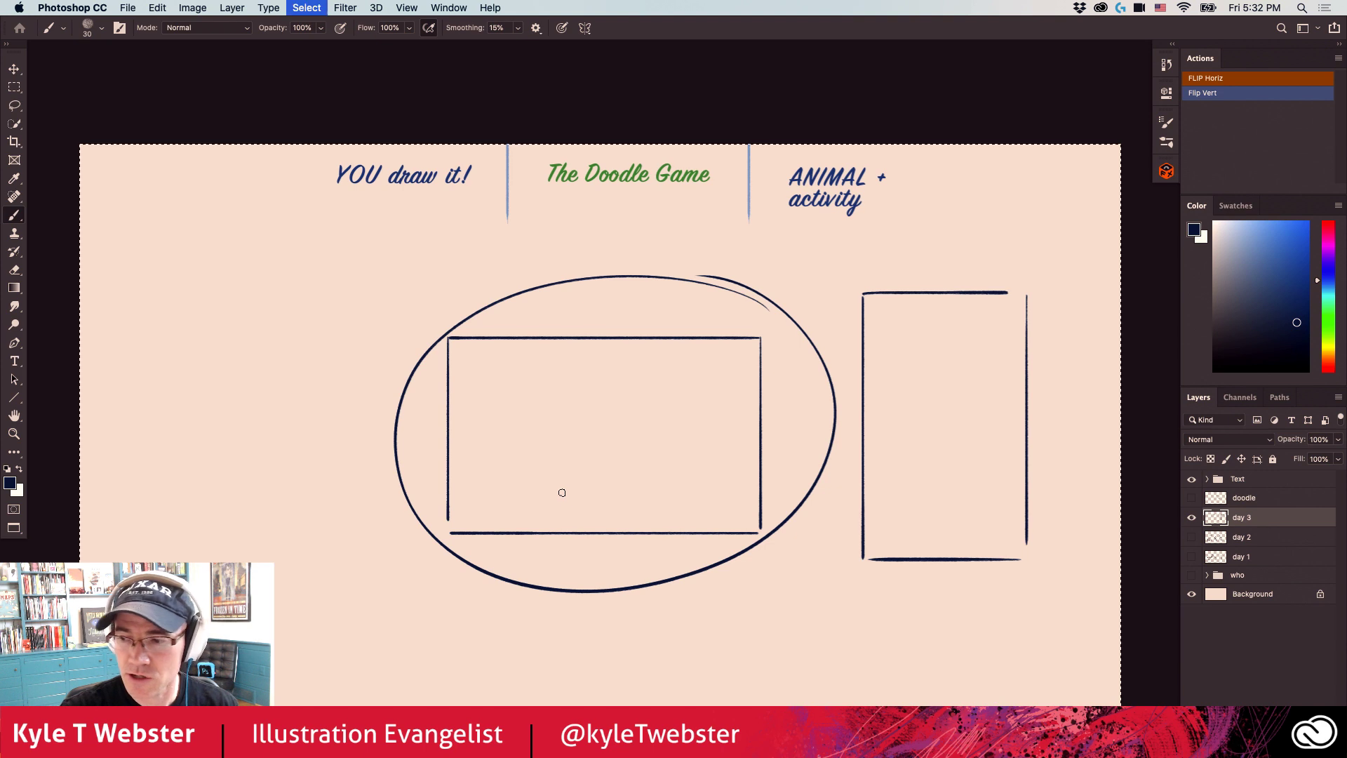
key("Delete")
scroll(526, 435, "up", 1)
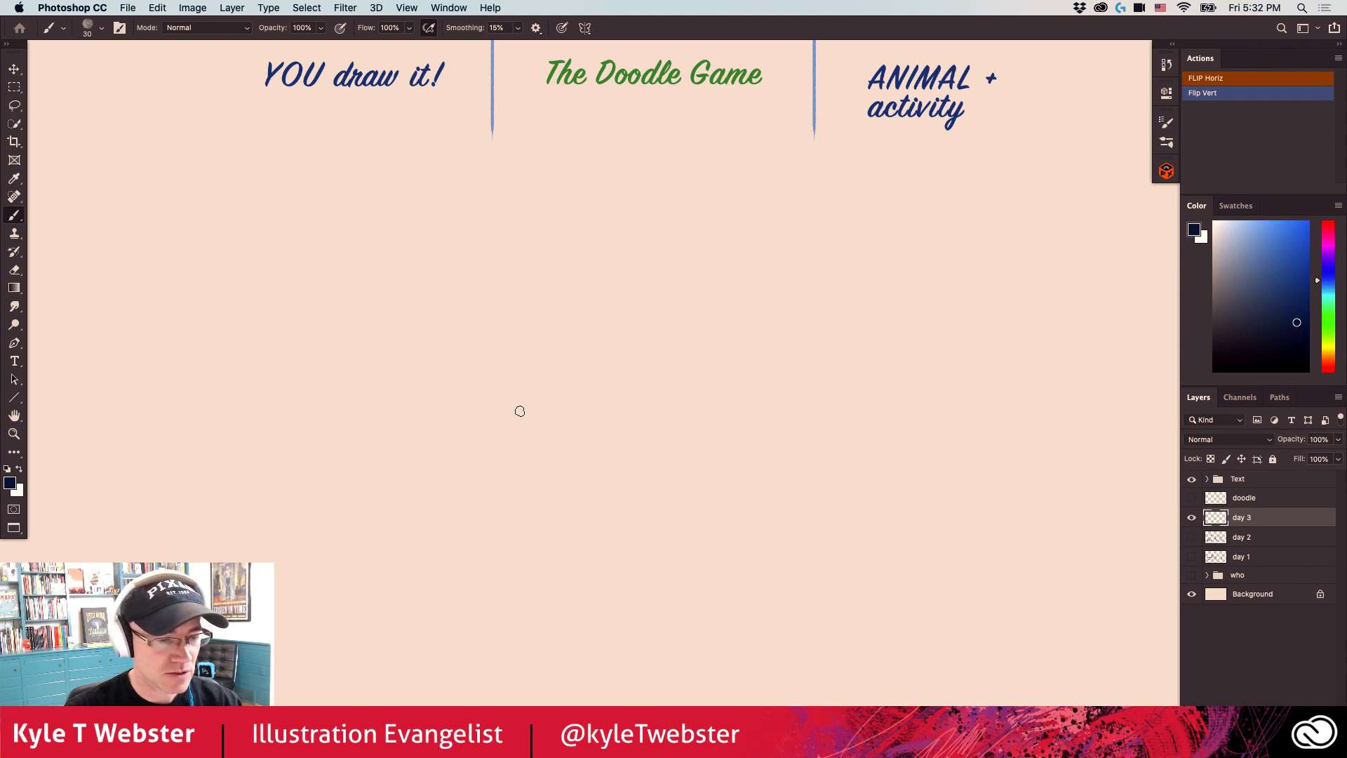
mouse_move(481, 421)
left_mouse_down()
mouse_move(499, 424)
mouse_move(483, 414)
left_mouse_up()
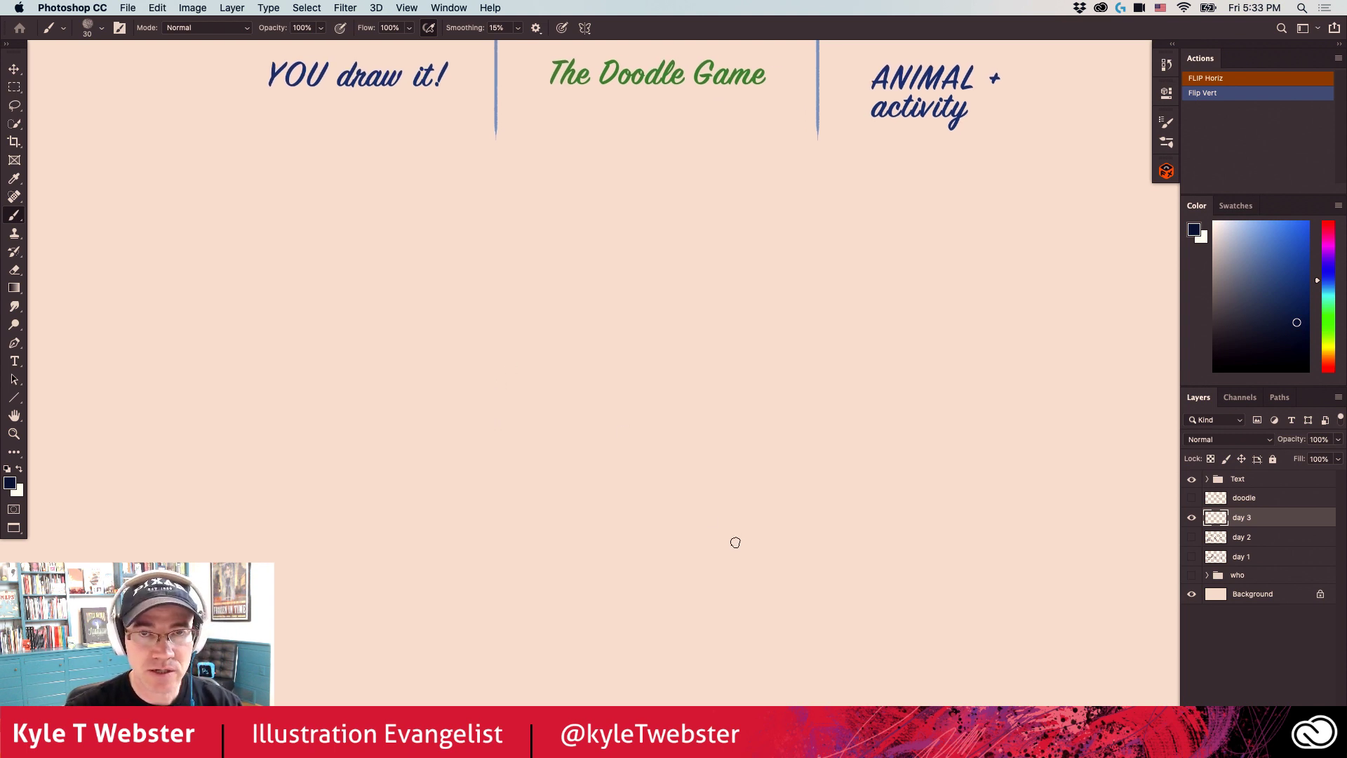
left_click_drag(559, 407, 438, 411)
key("super+z")
key("super+z")
key("super+z")
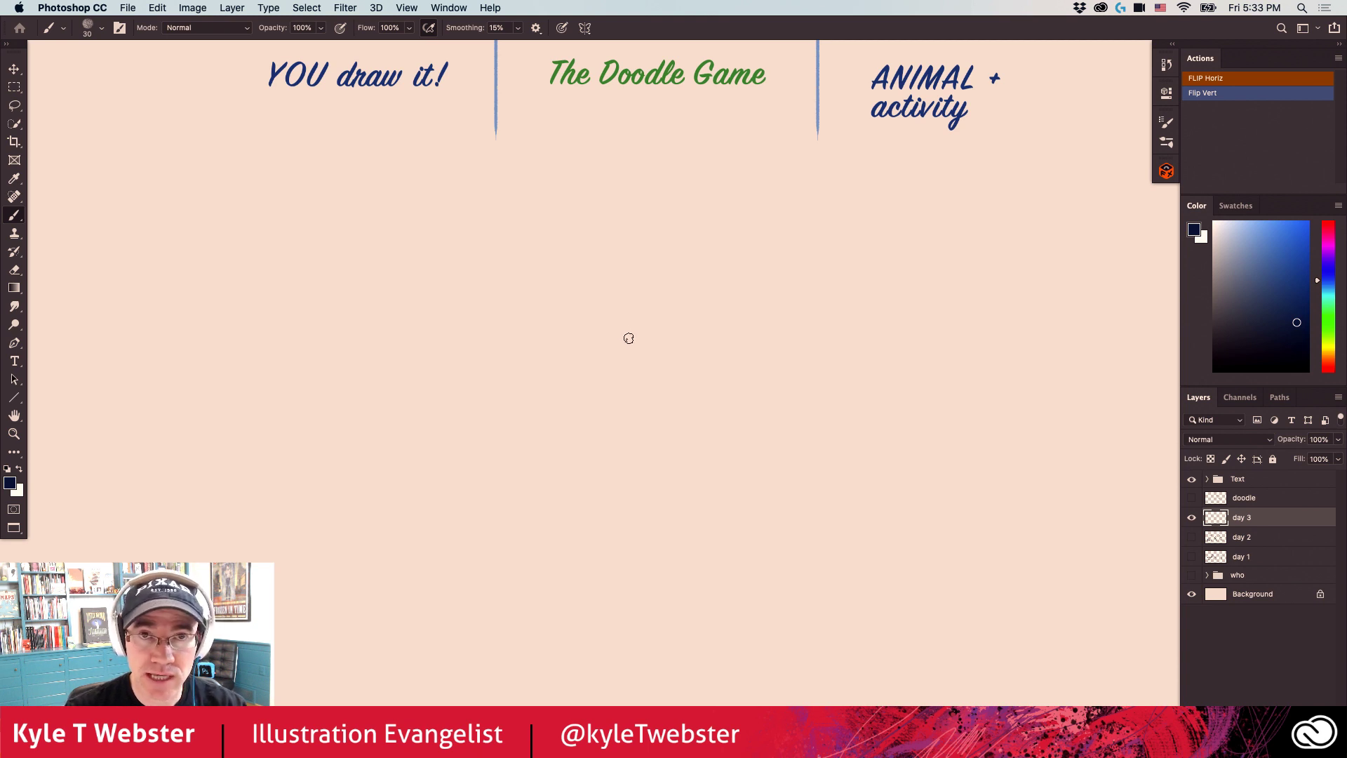
left_click_drag(669, 243, 679, 601)
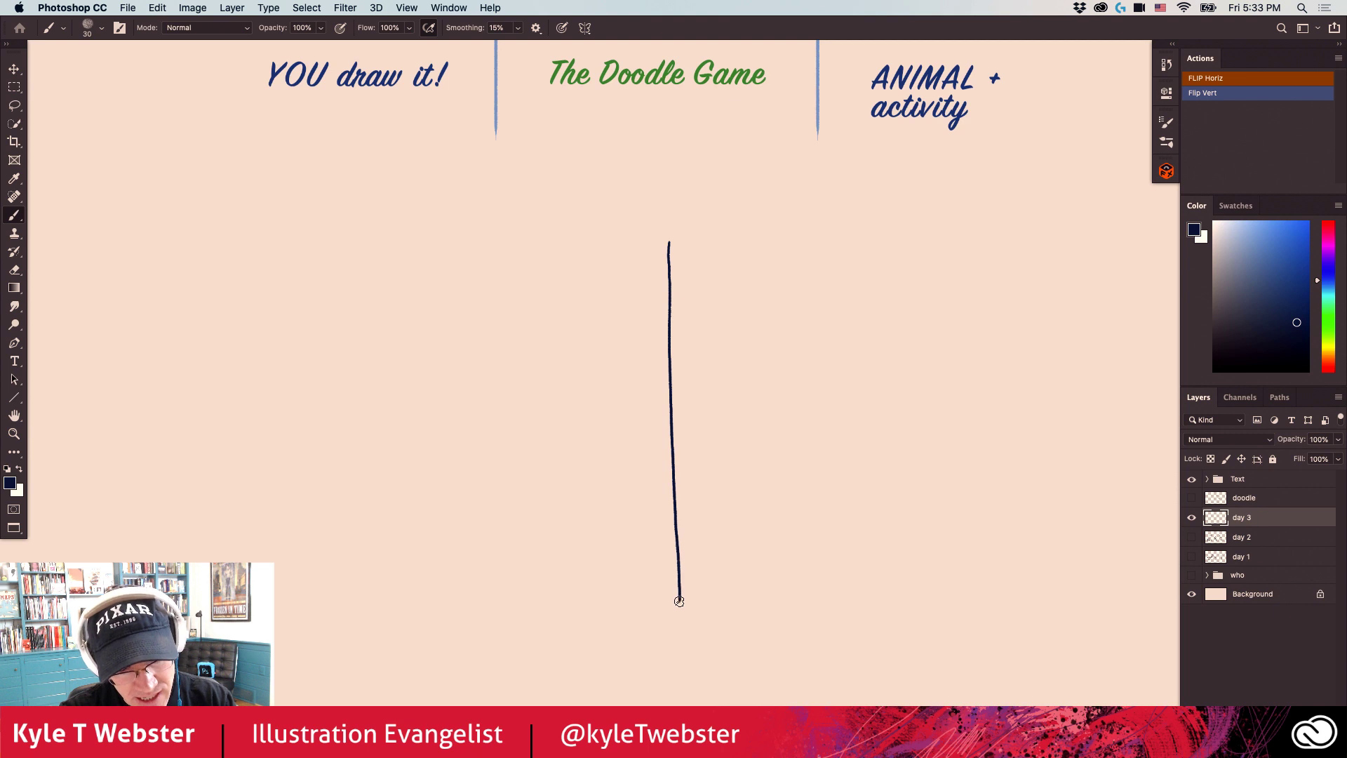
left_click_drag(1047, 446, 730, 446)
key("super+z")
key("super+z")
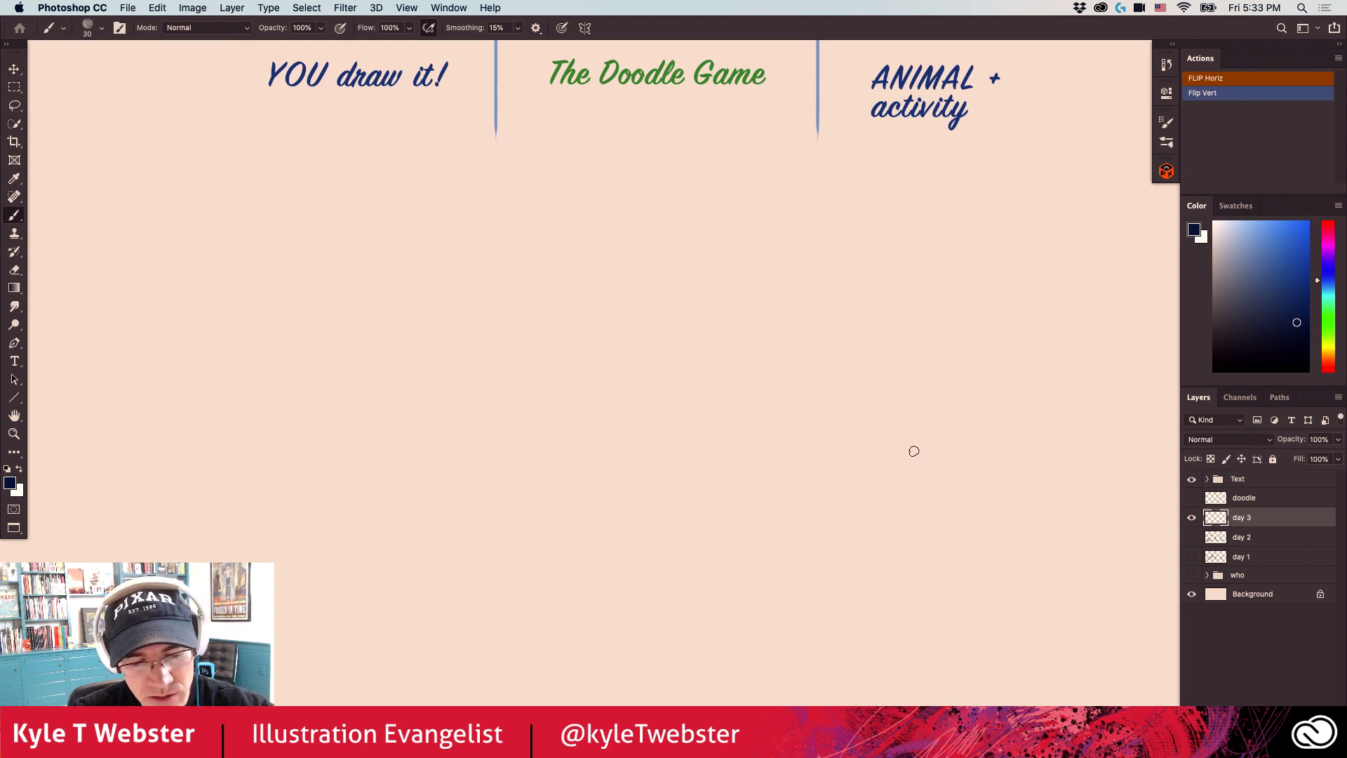
Draw a long horizontal line of small waves across the canvas and shift it slightly lower.
mouse_move(950, 446)
left_mouse_down()
mouse_move(550, 439)
mouse_move(212, 453)
left_mouse_up()
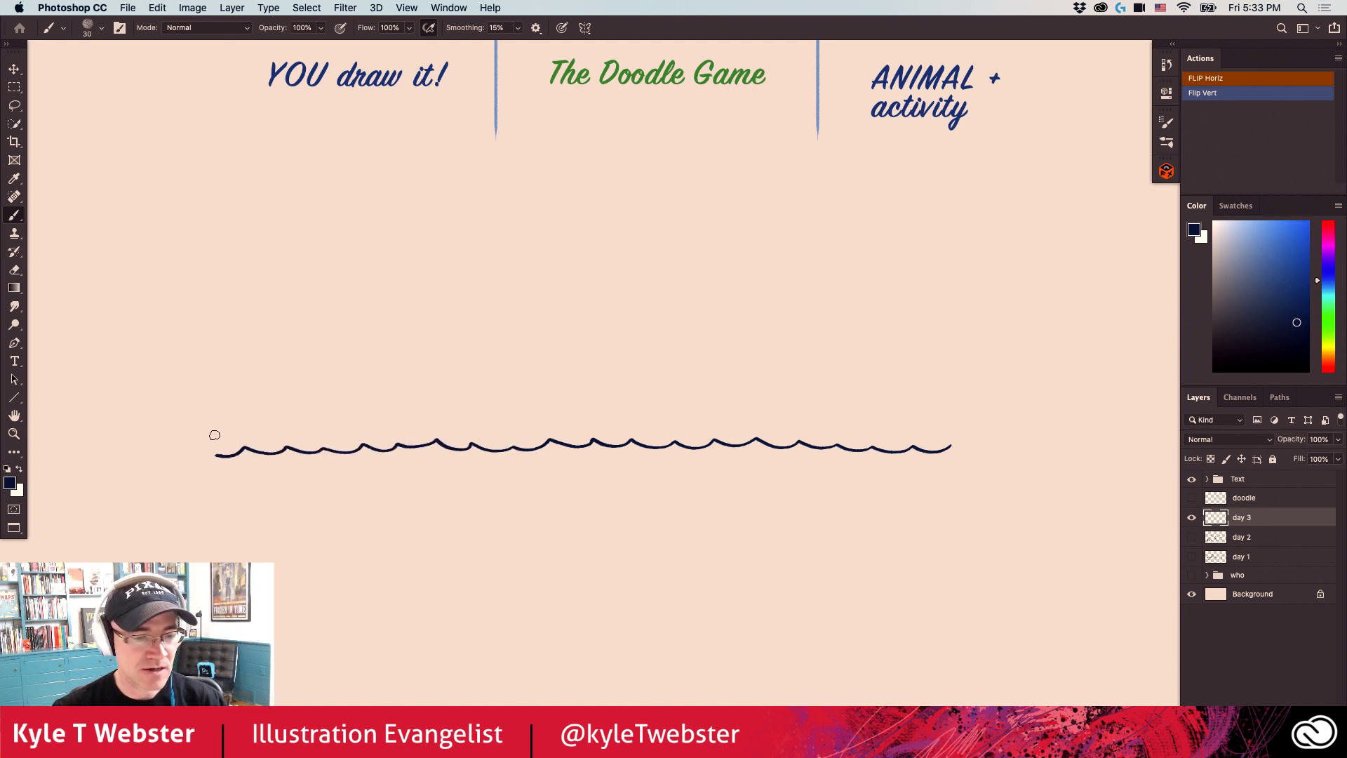
left_click_drag(538, 442, 555, 493)
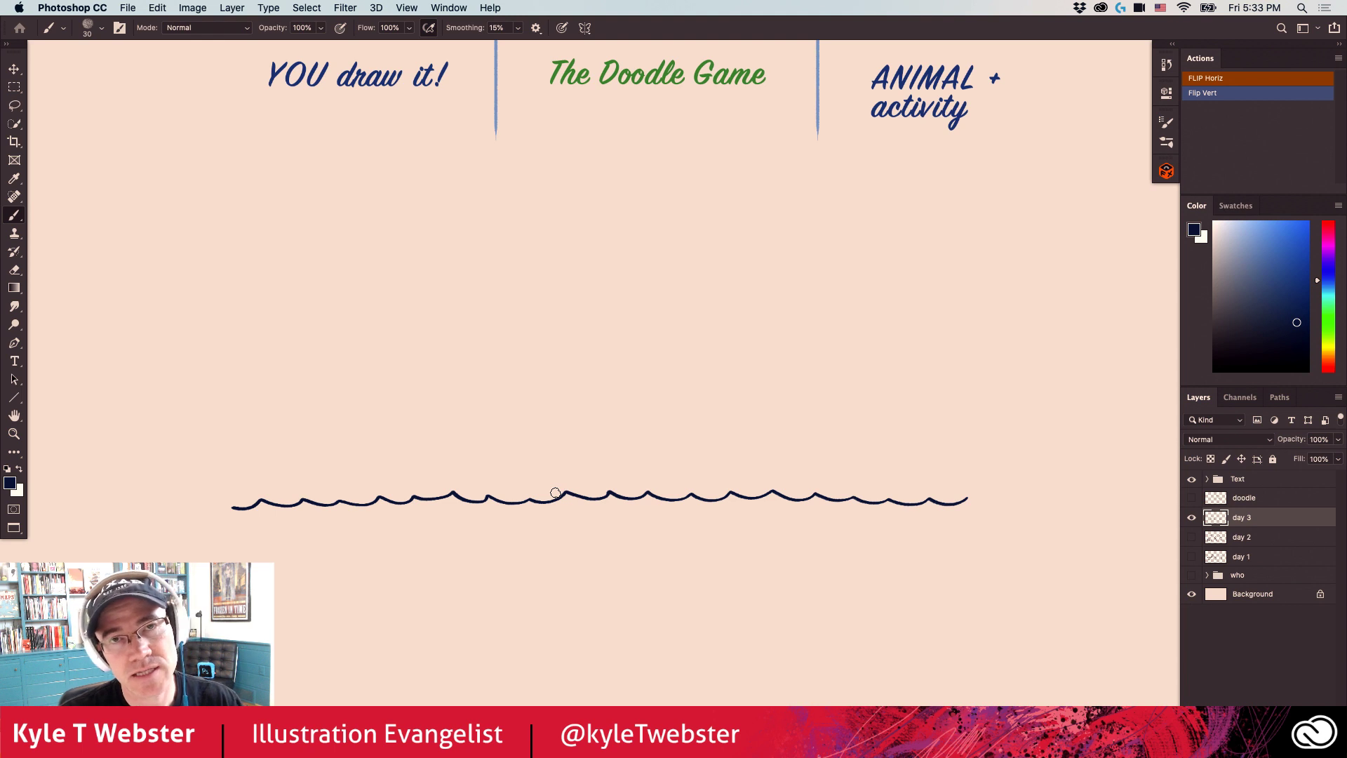
Draw a short slanted line, a zigzag and a looping curve as separate marks above the waves.
left_click_drag(455, 307, 420, 379)
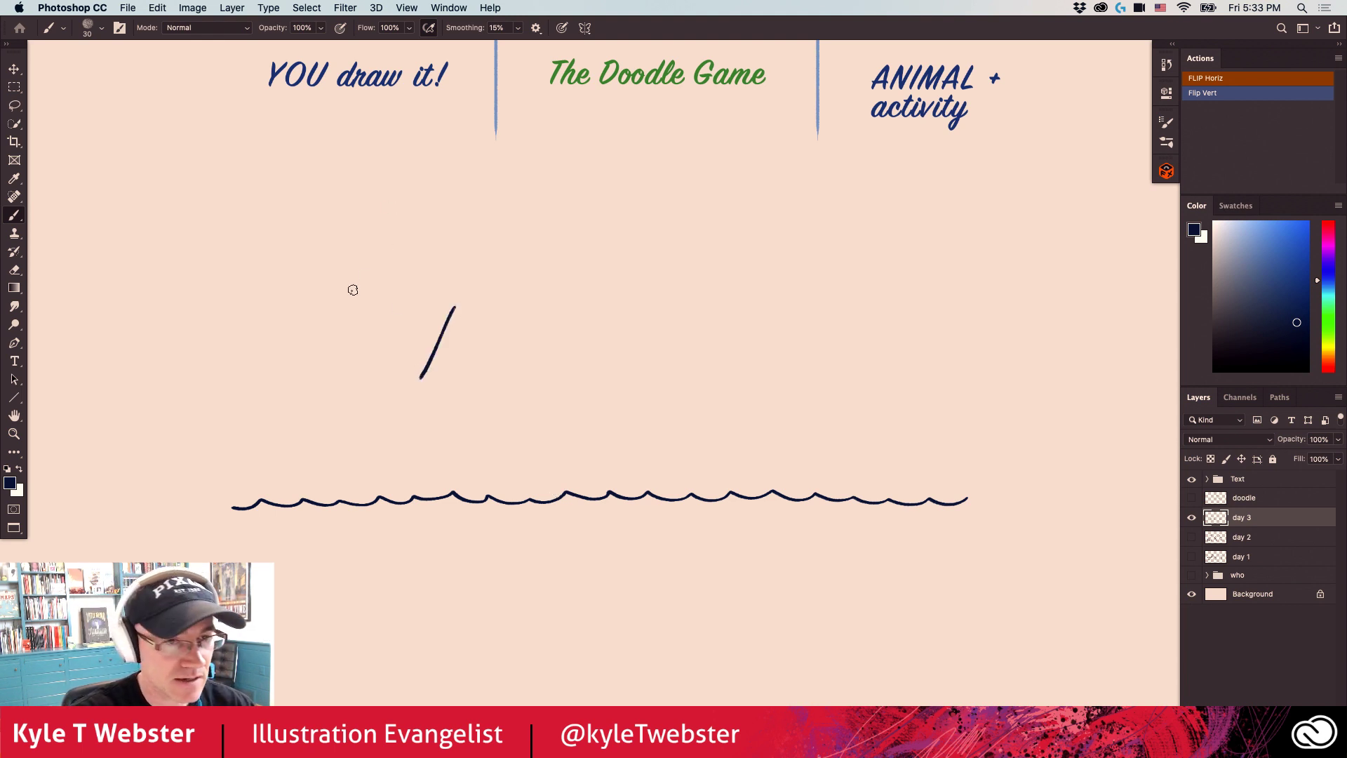
mouse_move(361, 291)
left_mouse_down()
mouse_move(334, 297)
mouse_move(316, 269)
mouse_move(303, 296)
left_mouse_up()
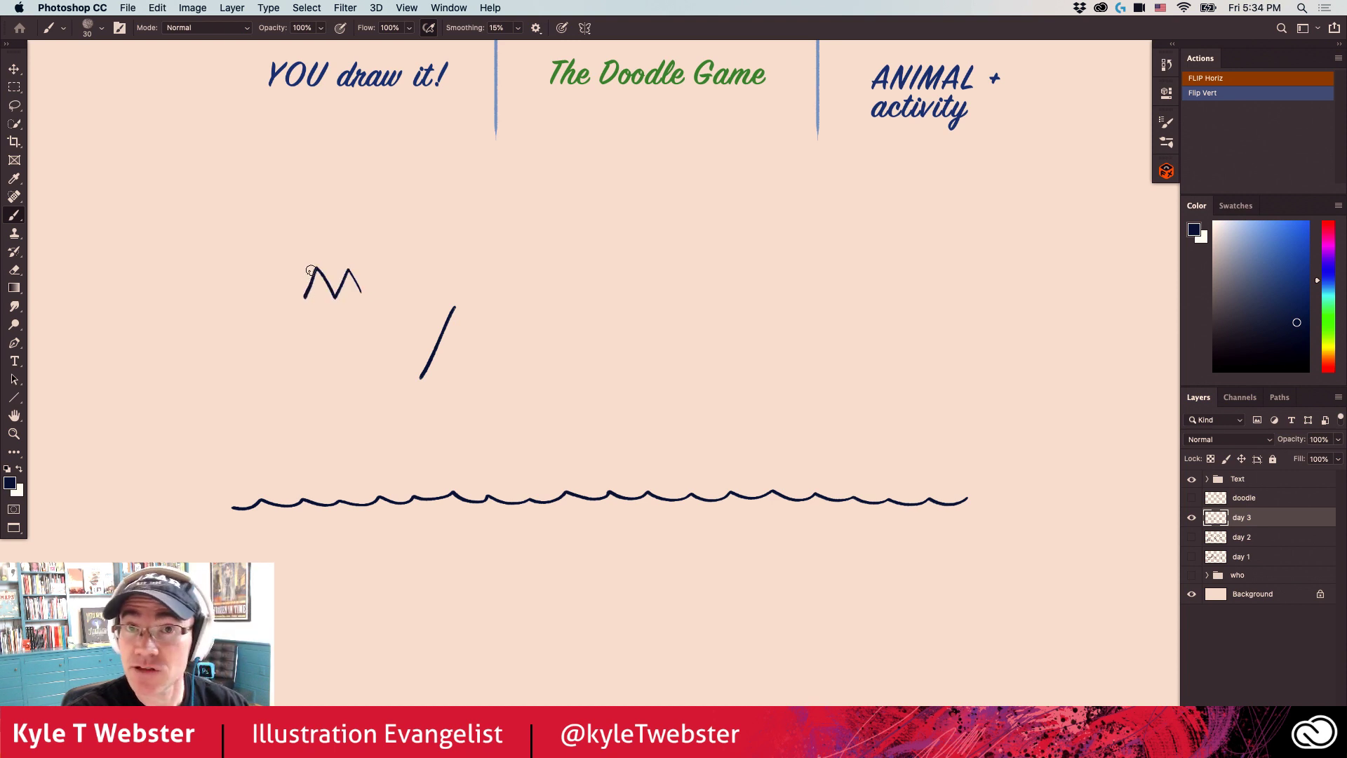
mouse_move(597, 244)
left_mouse_down()
mouse_move(577, 286)
mouse_move(589, 361)
mouse_move(527, 370)
mouse_move(600, 330)
mouse_move(661, 392)
left_mouse_up()
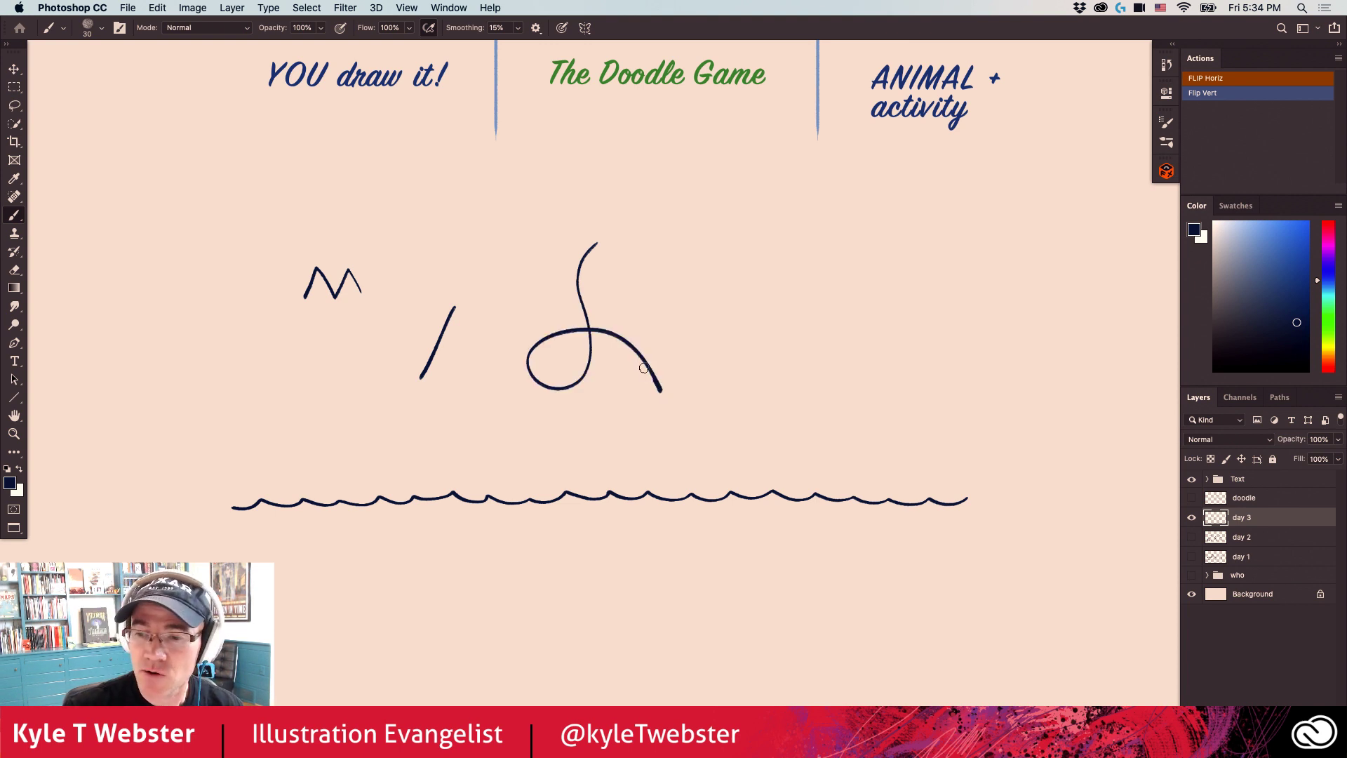
Lasso and delete the three loose marks above the waves, then return to the Brush tool.
key("l")
mouse_move(393, 206)
left_mouse_down()
mouse_move(257, 388)
mouse_move(547, 449)
mouse_move(727, 331)
mouse_move(461, 225)
left_mouse_up()
key("BackSpace")
key("super+d")
key("b")
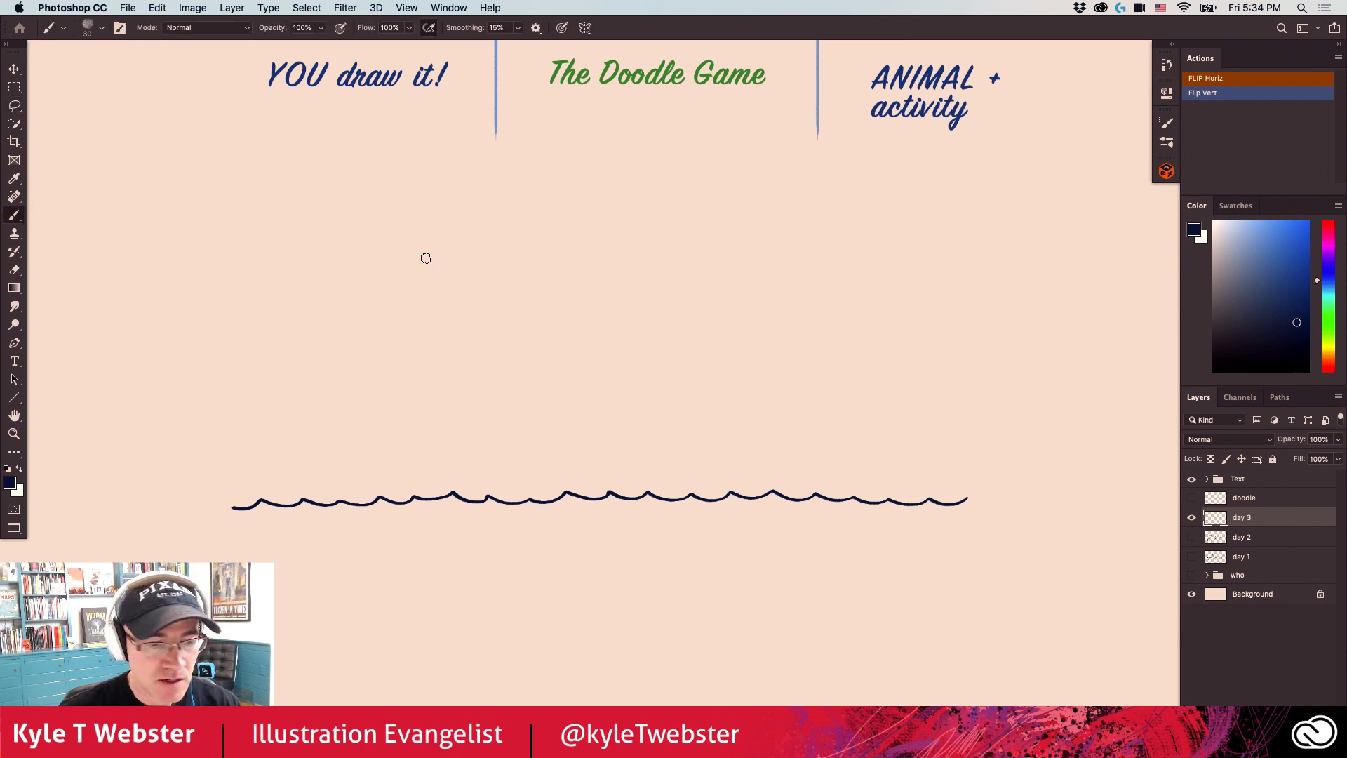
Draw a curved tail rising from the right part of the wave line and tapering to a pointed tip.
scroll(490, 376, "right", 2)
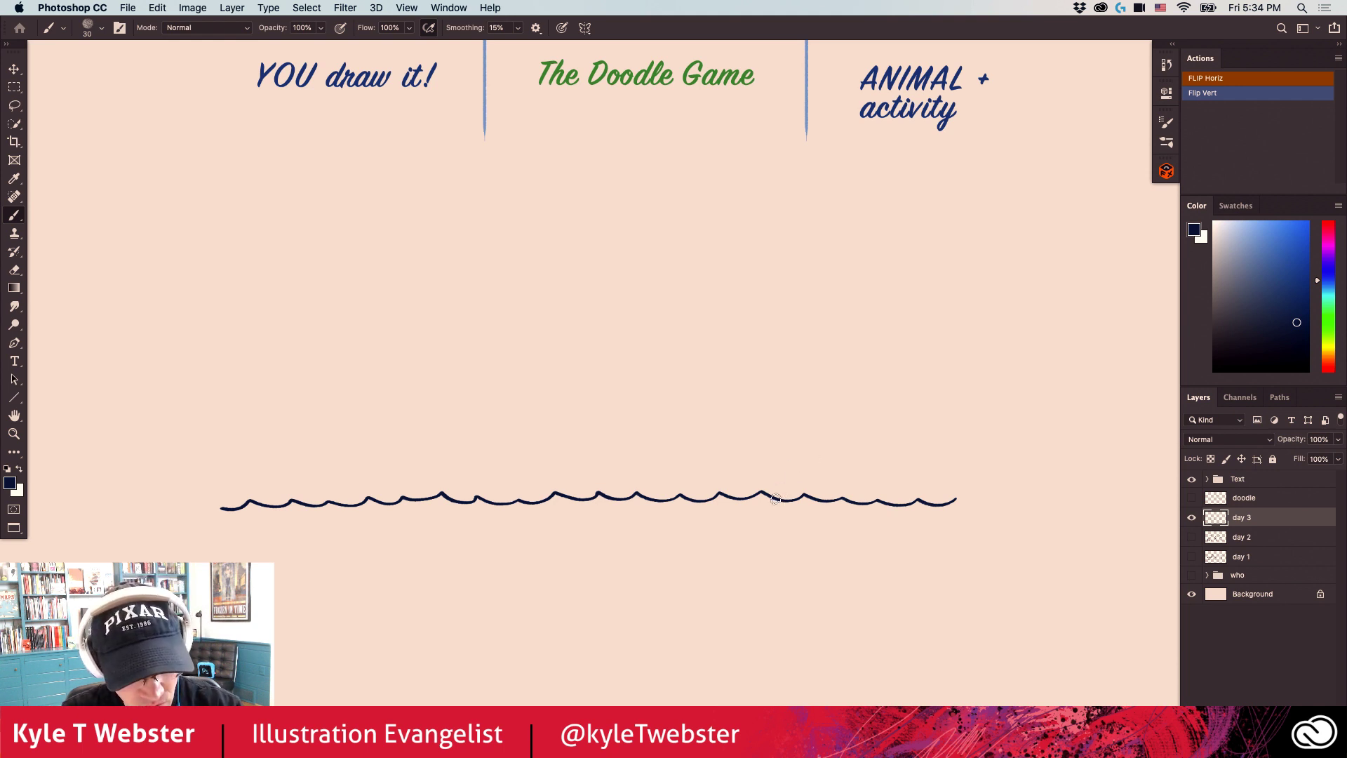
mouse_move(775, 496)
left_mouse_down()
mouse_move(815, 429)
mouse_move(858, 410)
left_mouse_up()
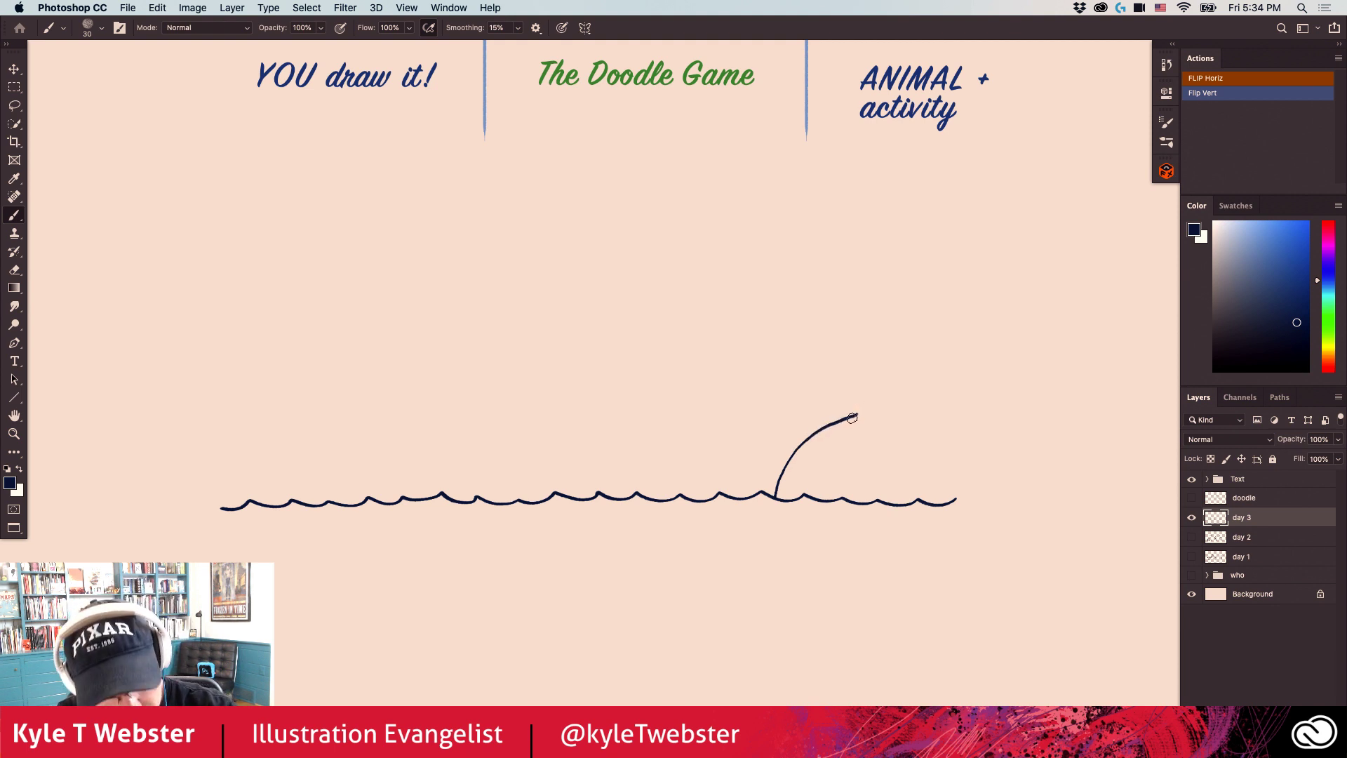
left_click_drag(851, 417, 882, 385)
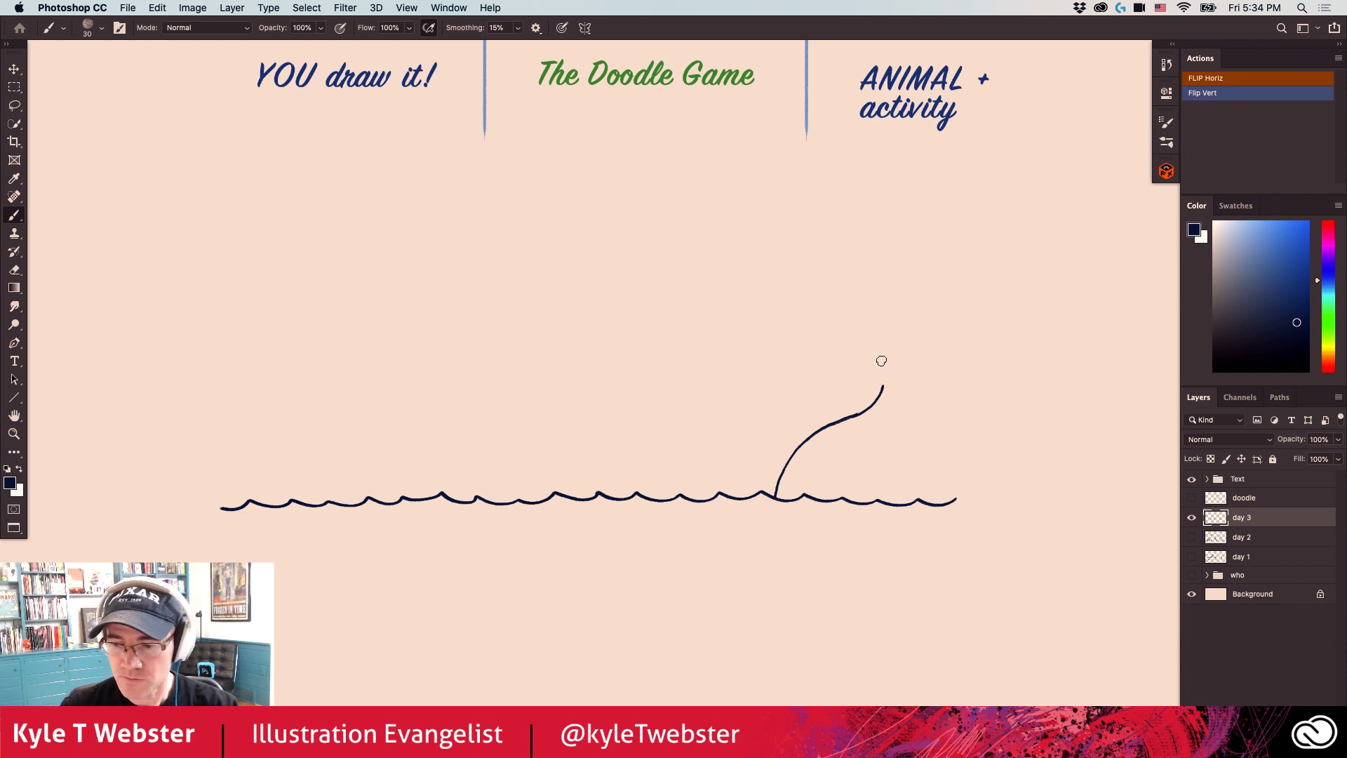
scroll(807, 430, "up", 1)
left_click_drag(788, 430, 716, 449)
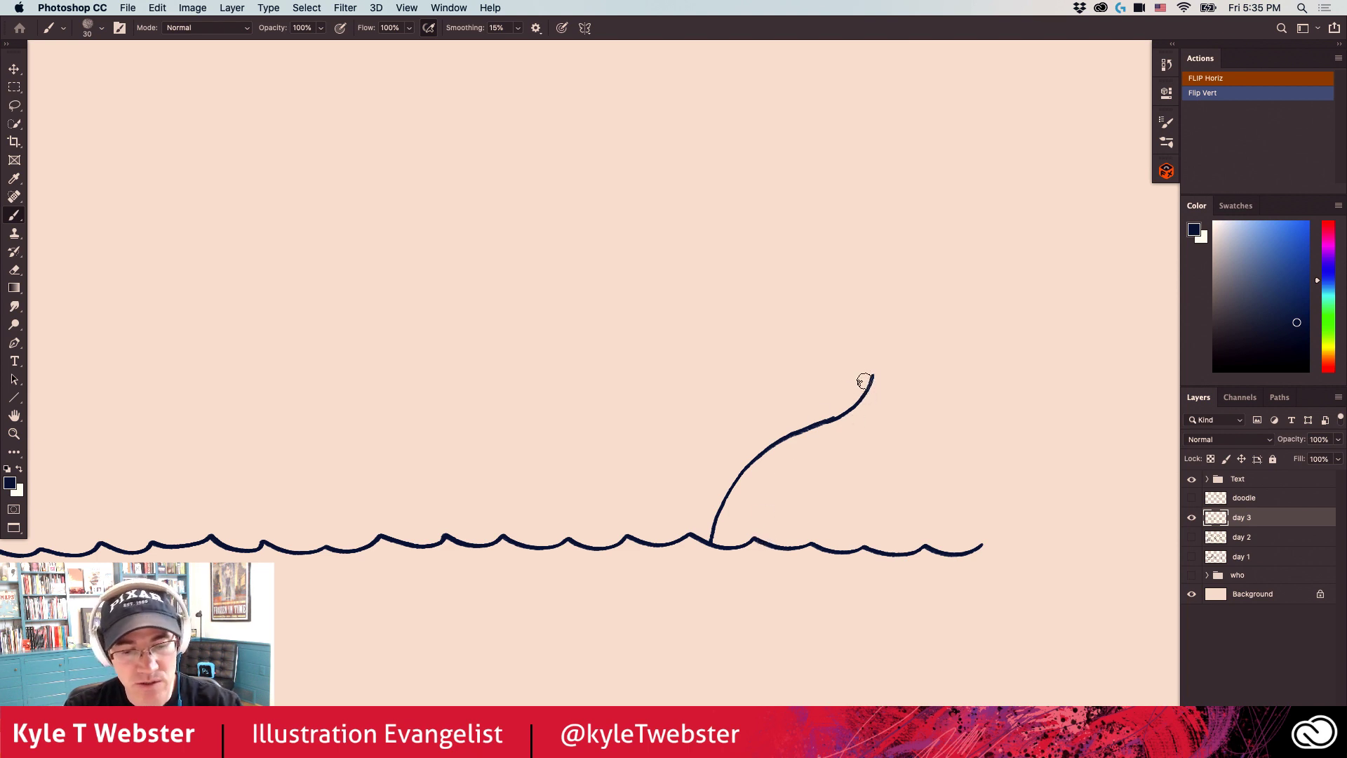
mouse_move(872, 377)
left_mouse_down()
mouse_move(842, 429)
mouse_move(773, 484)
mouse_move(763, 539)
left_mouse_up()
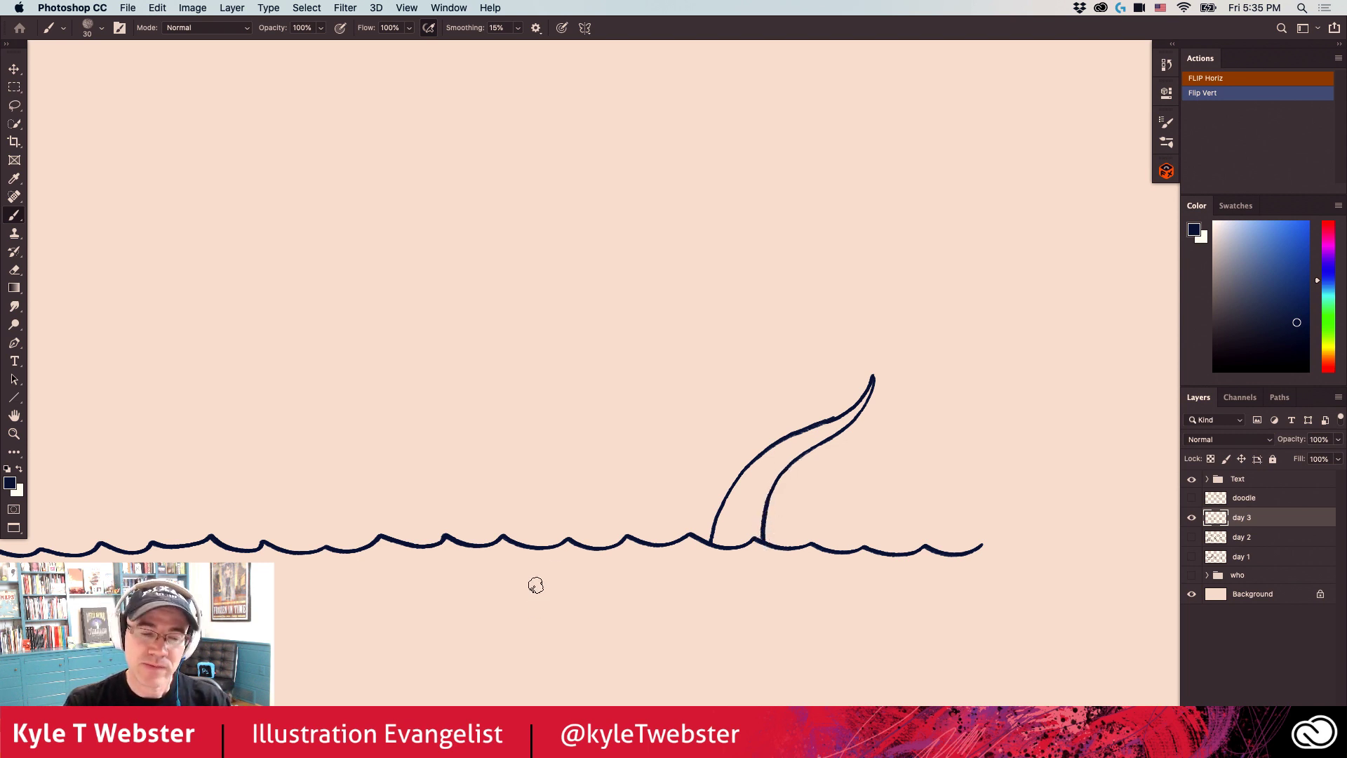
Draw a rounded body hump rising from the wave line to the left of the tail, as two arcs meeting at its peak.
left_click_drag(560, 521, 574, 526)
scroll(574, 526, "left", 5)
scroll(611, 523, "down", 2)
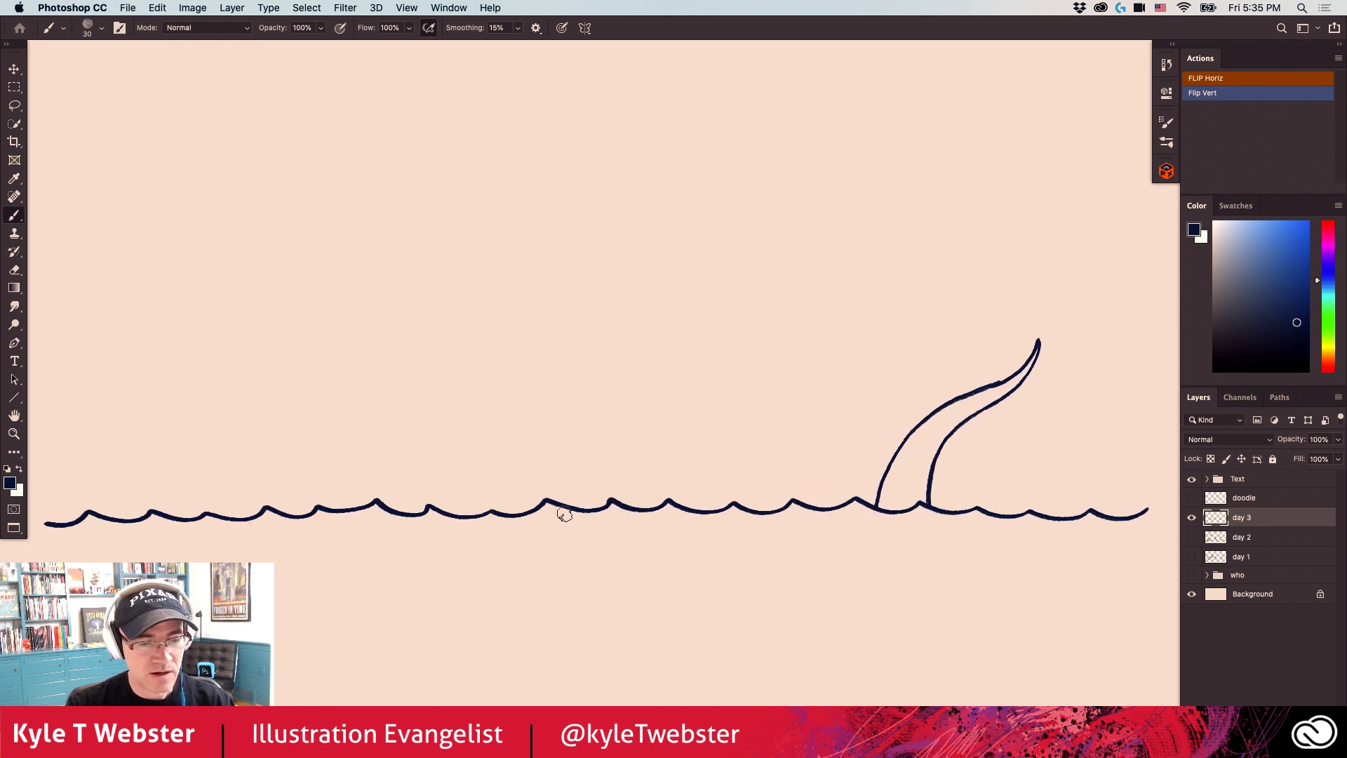
key("super+minus")
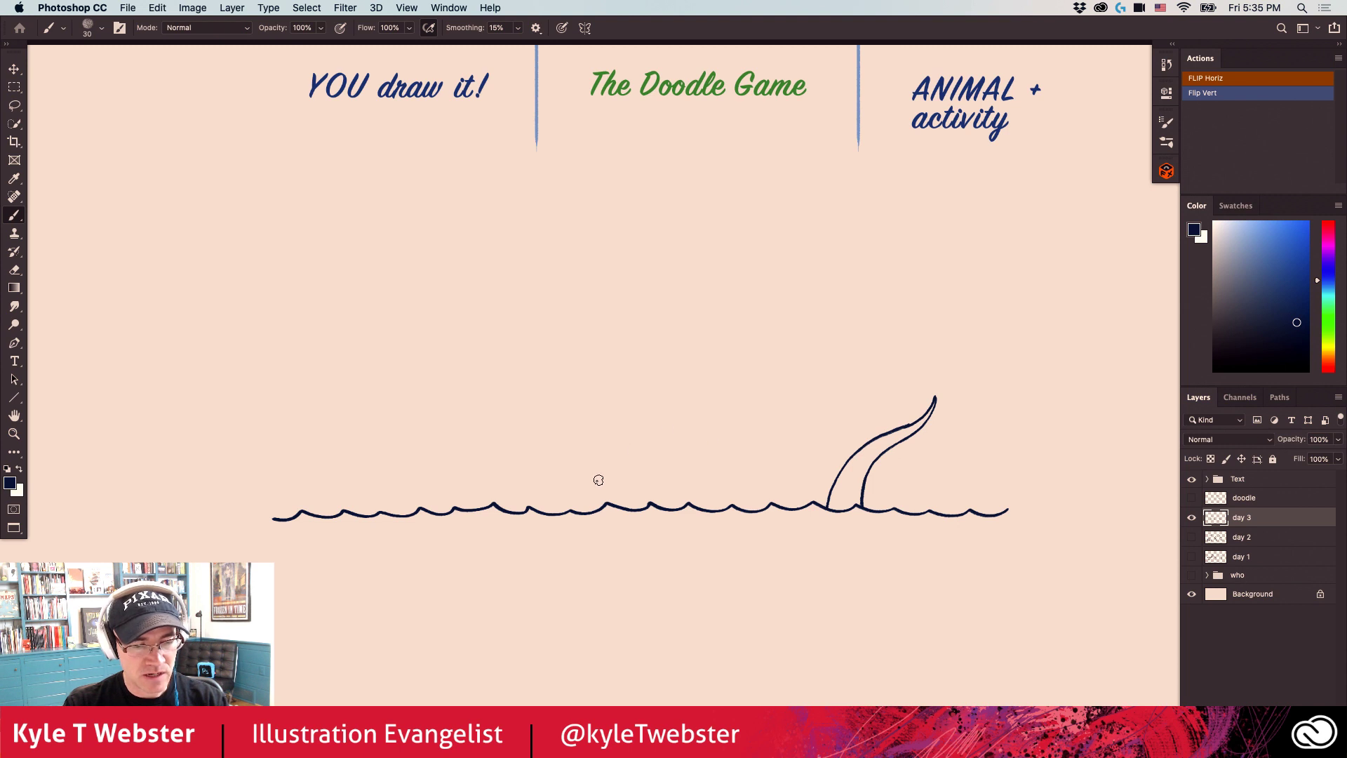
left_click(675, 489)
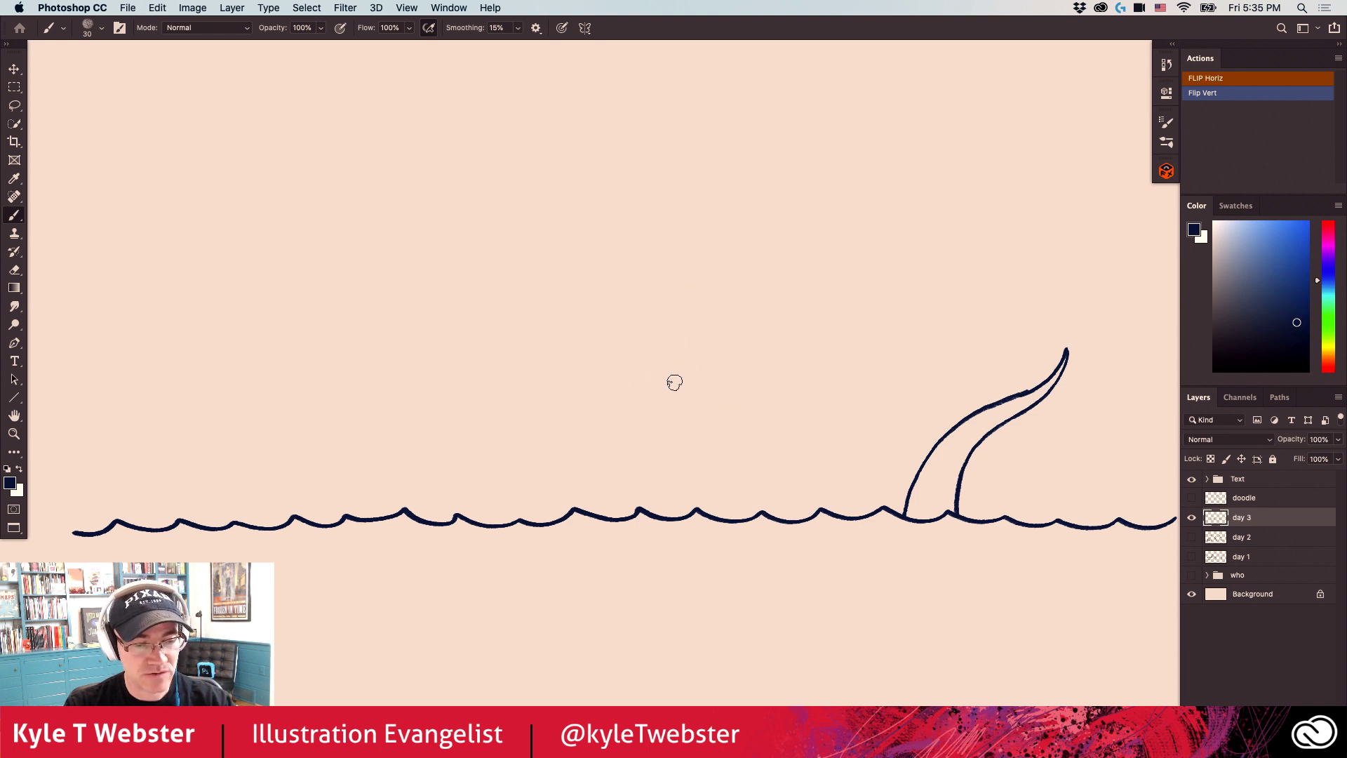
left_click(690, 373)
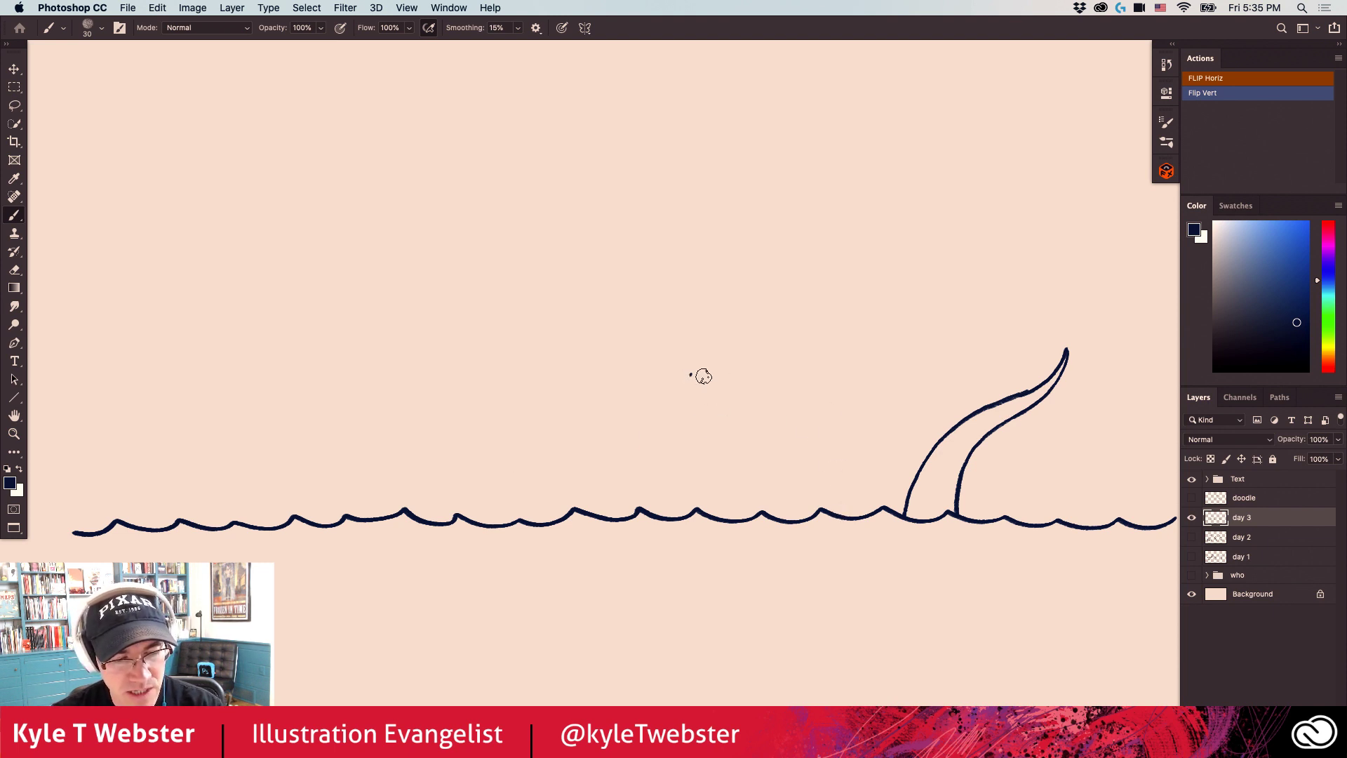
mouse_move(690, 374)
left_mouse_down()
mouse_move(779, 421)
mouse_move(830, 511)
left_mouse_up()
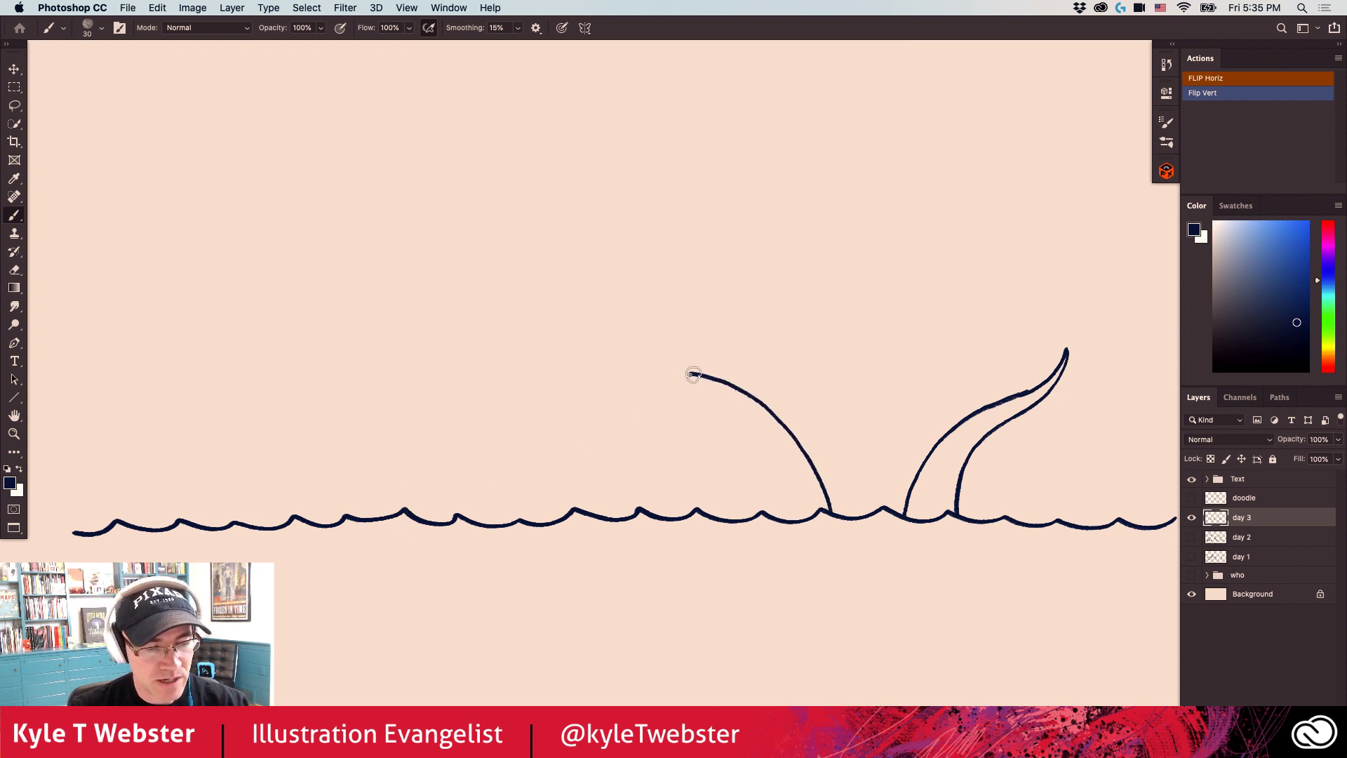
left_click(542, 520)
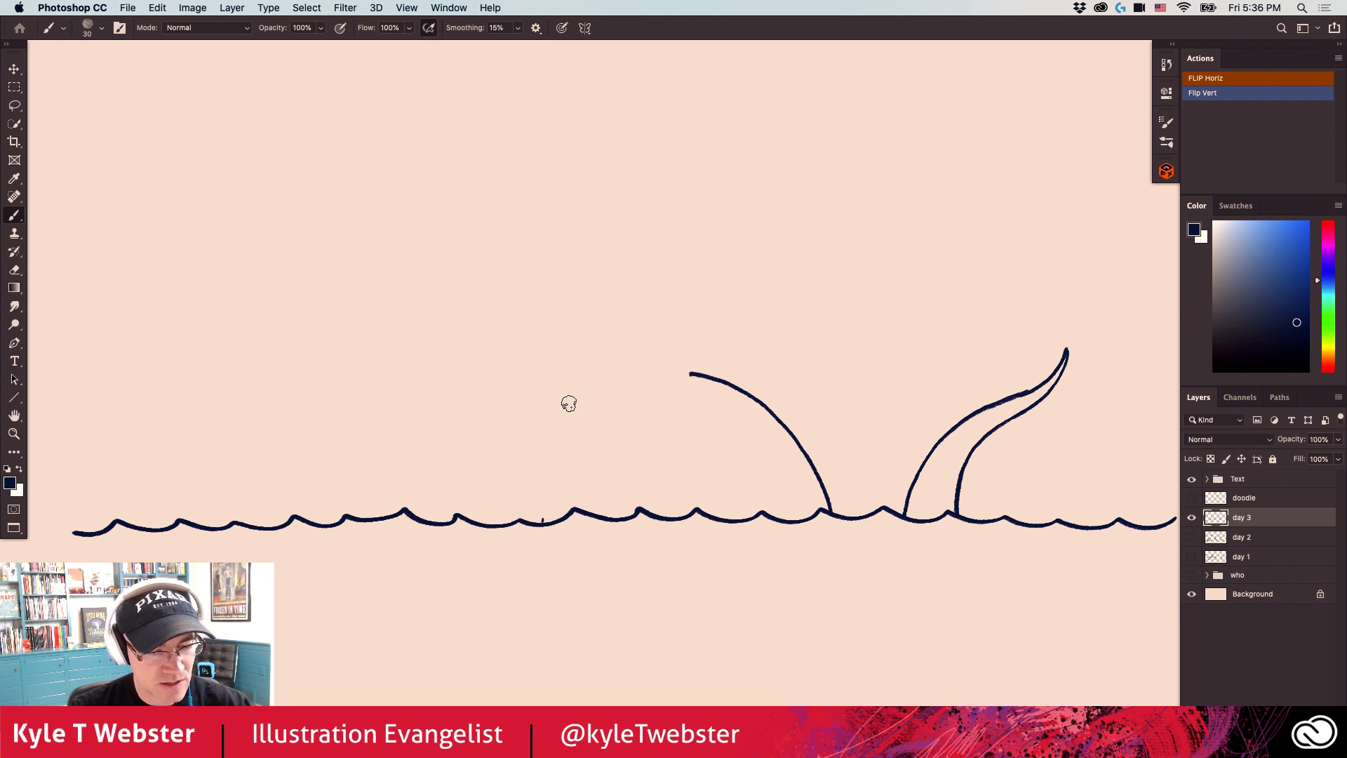
mouse_move(694, 375)
left_mouse_down()
mouse_move(619, 396)
mouse_move(639, 389)
mouse_move(573, 450)
mouse_move(586, 431)
mouse_move(543, 522)
left_mouse_up()
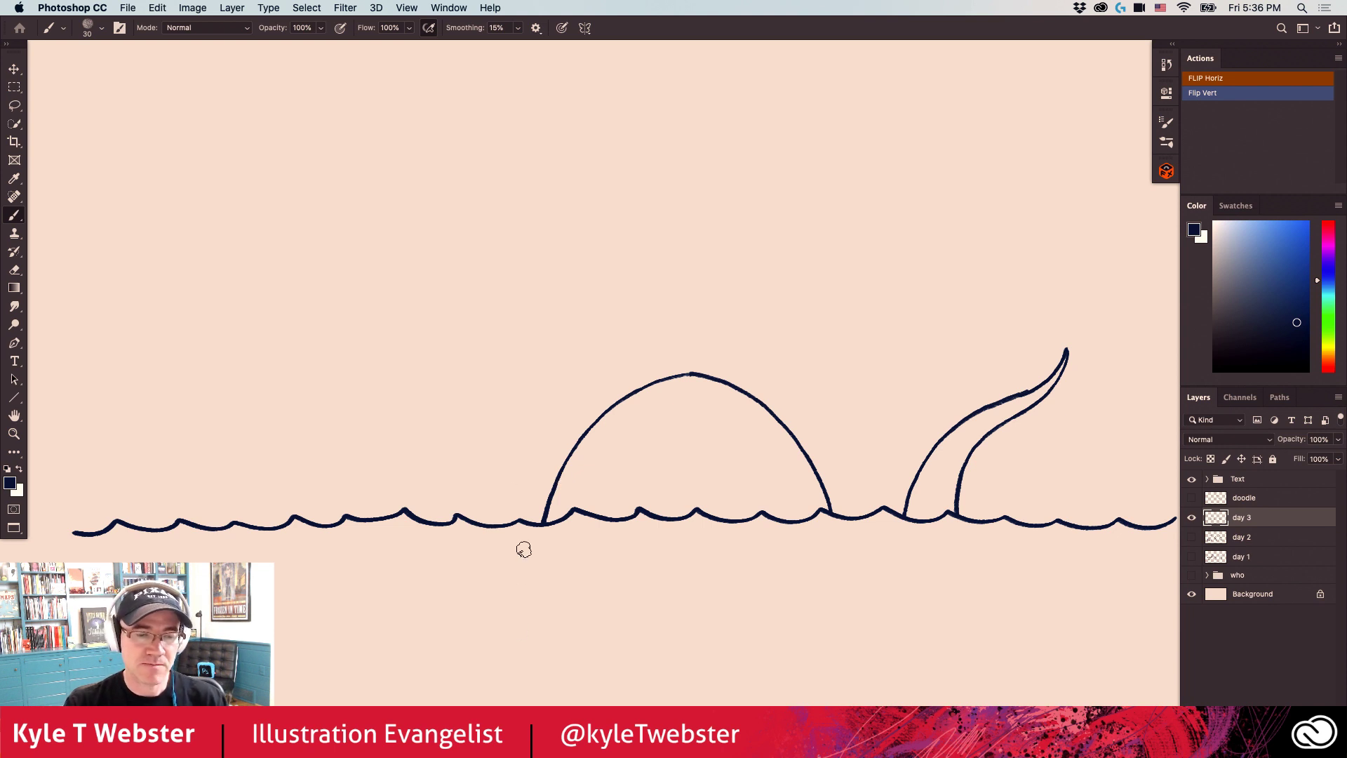
Draw the back of the serpent's neck rising from the waves left of the hump and curling over into a rounded head.
mouse_move(512, 590)
left_mouse_down()
mouse_move(552, 574)
mouse_move(481, 590)
mouse_move(519, 570)
left_mouse_up()
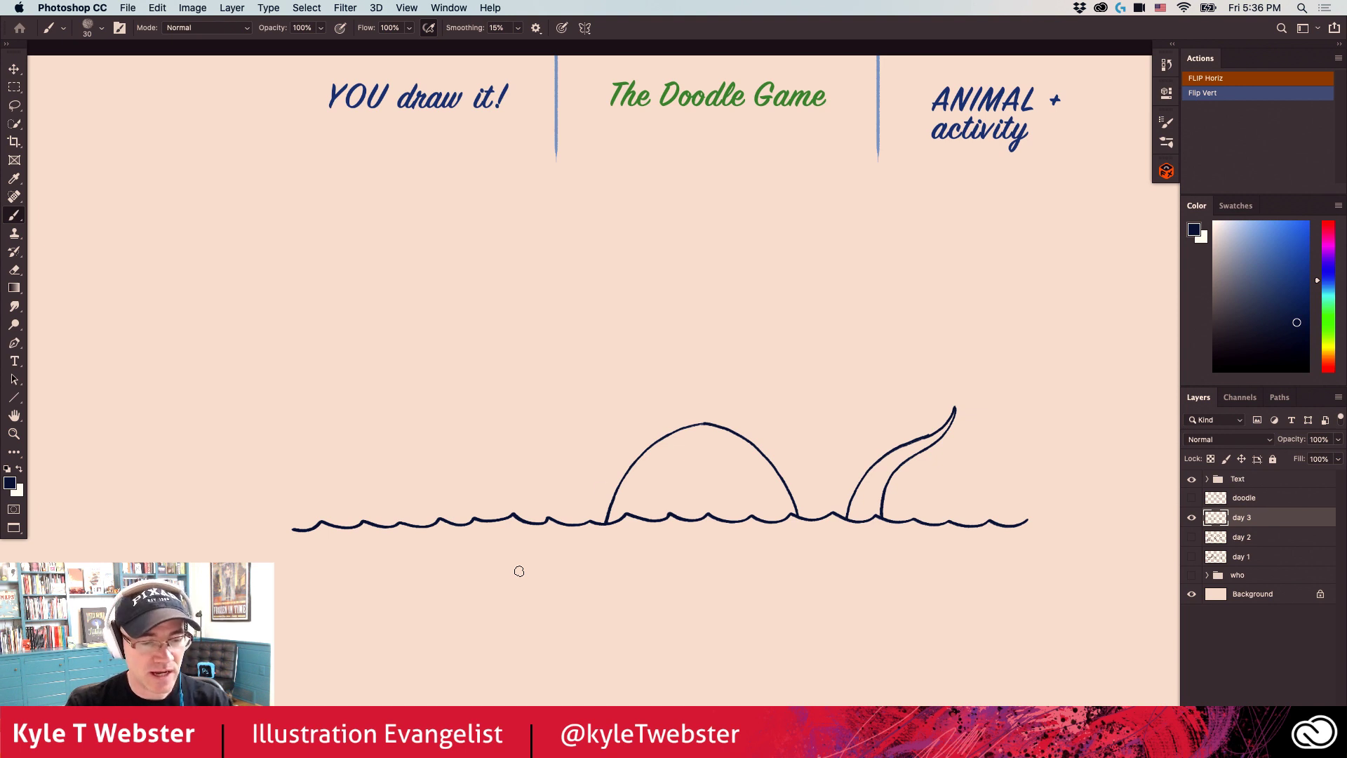
left_click(606, 500)
left_click_drag(475, 461, 503, 463)
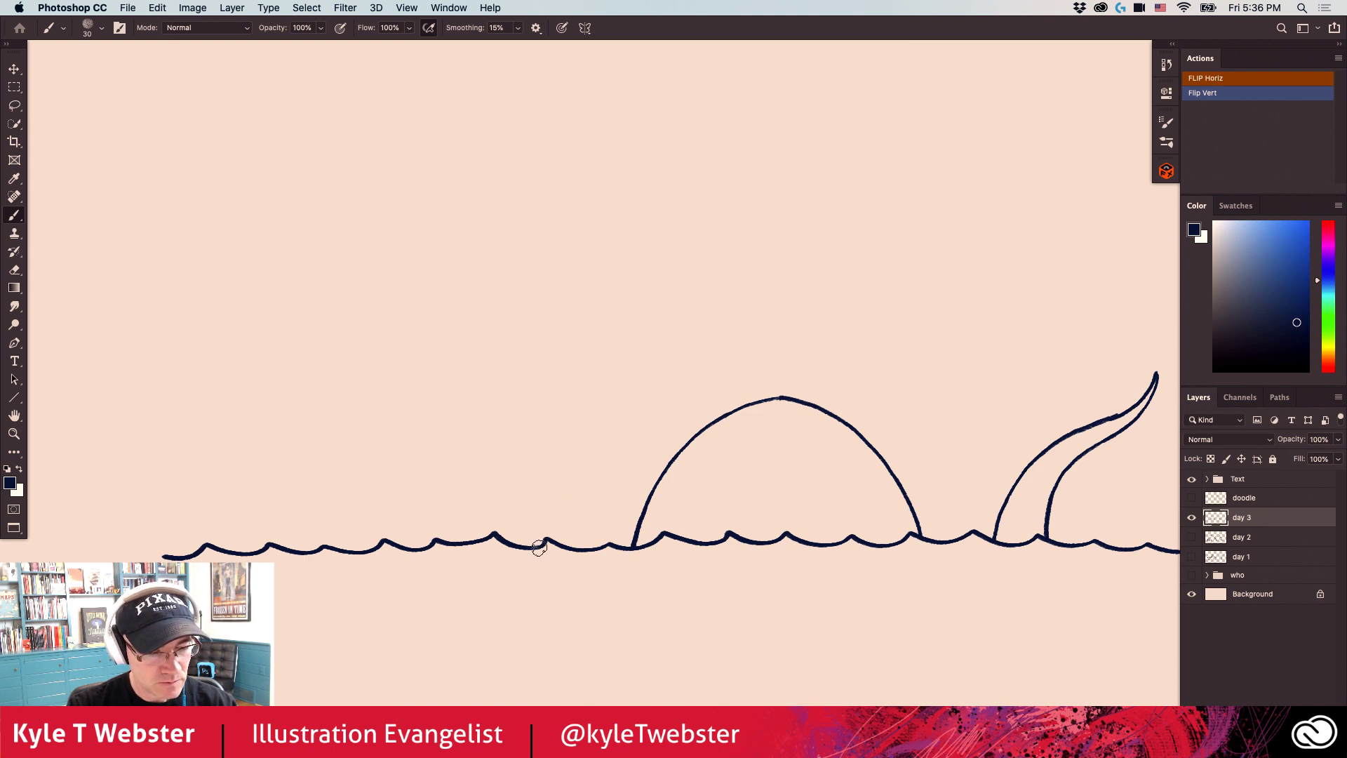
mouse_move(536, 546)
left_mouse_down()
mouse_move(519, 468)
mouse_move(540, 348)
mouse_move(525, 277)
mouse_move(486, 232)
left_mouse_up()
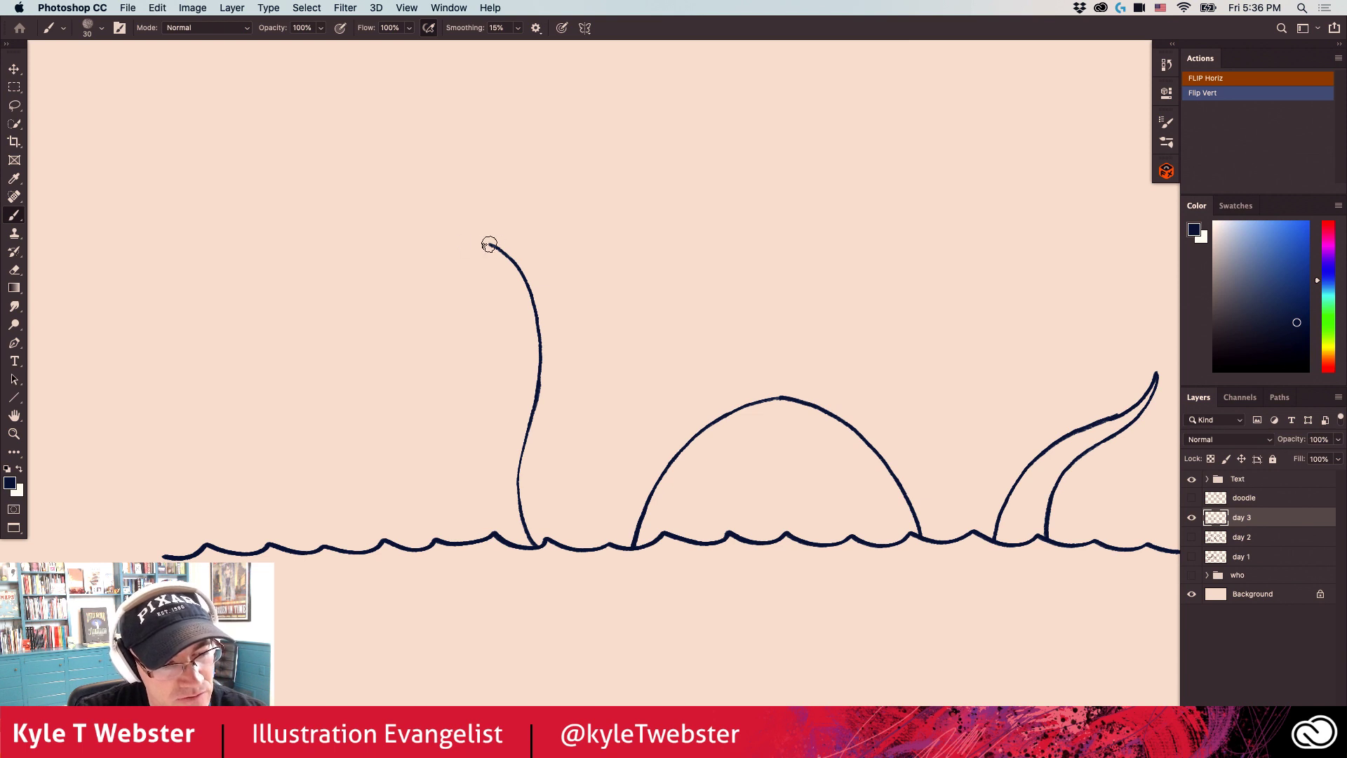
mouse_move(491, 245)
left_mouse_down()
mouse_move(456, 246)
mouse_move(437, 293)
left_mouse_up()
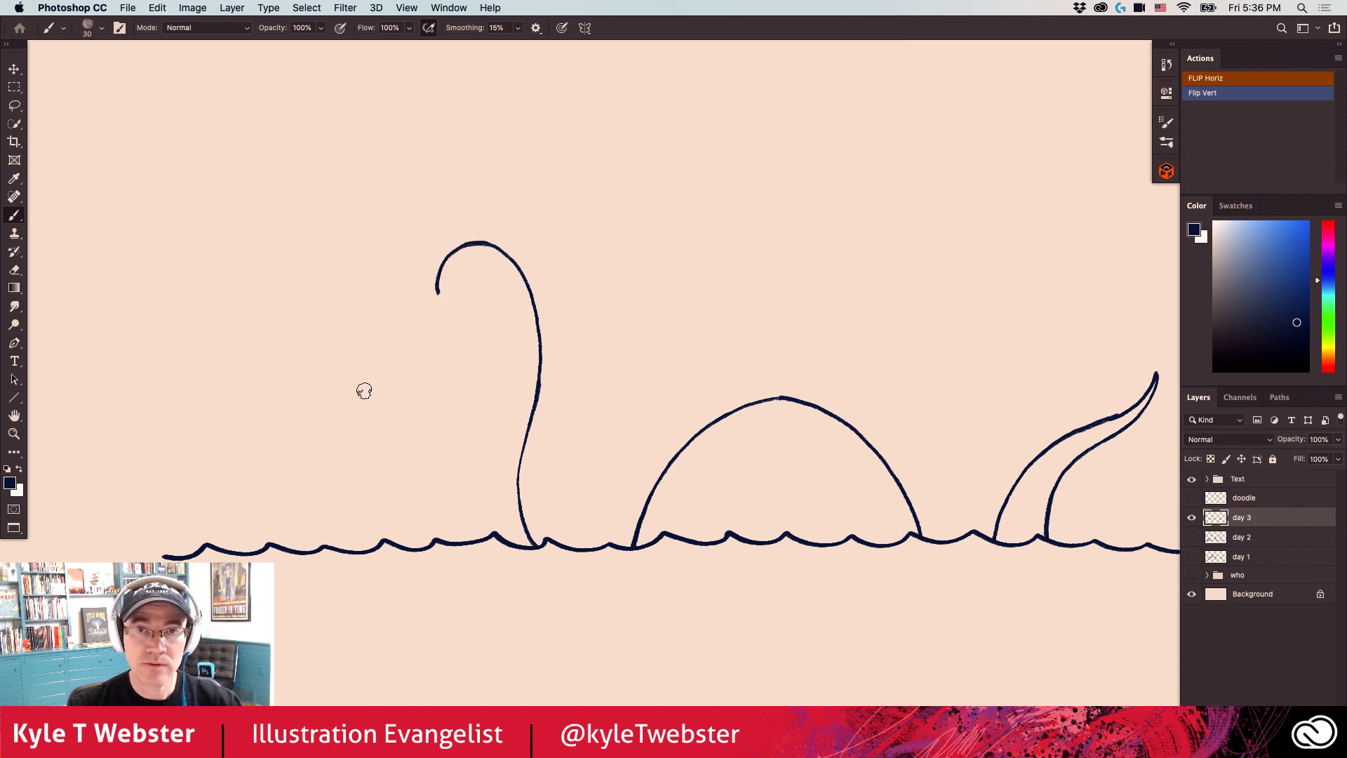
left_click(447, 277)
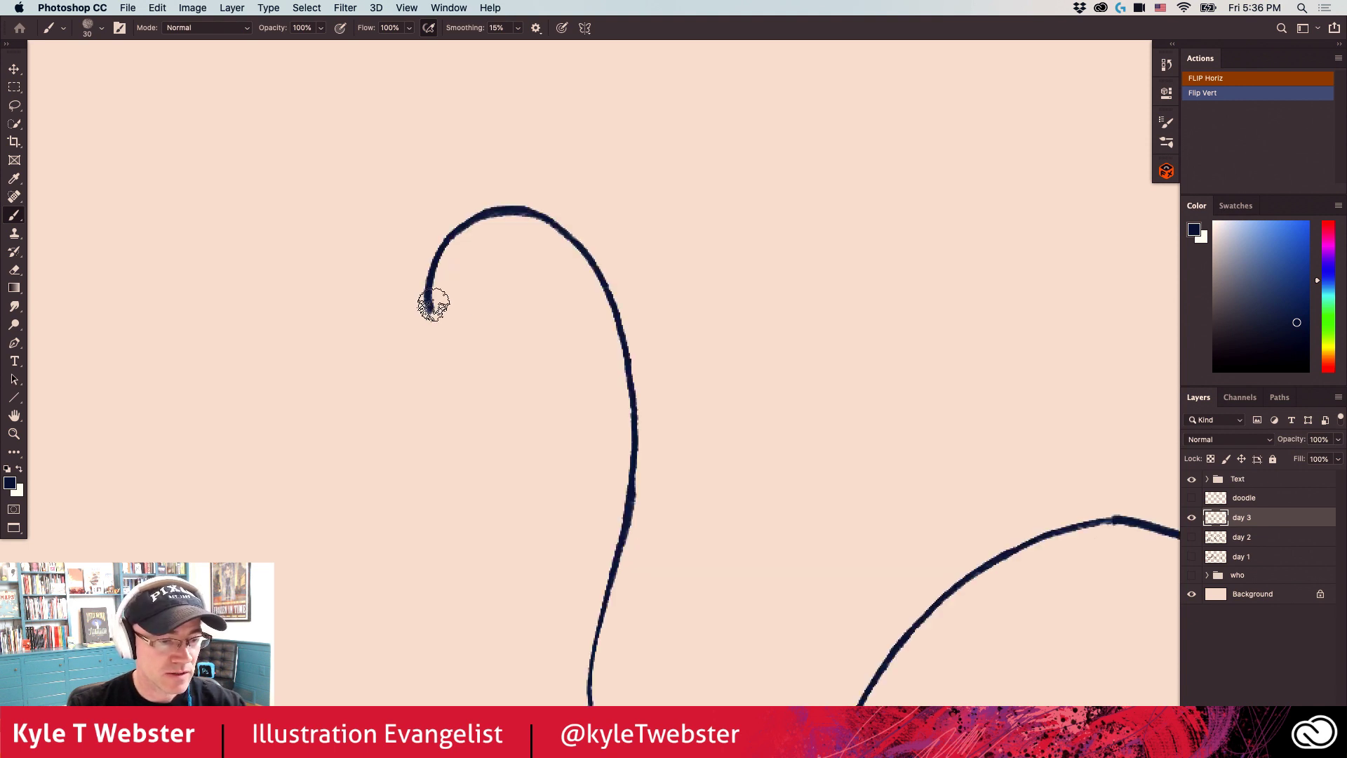
mouse_move(428, 306)
left_mouse_down()
mouse_move(456, 322)
mouse_move(513, 273)
left_mouse_up()
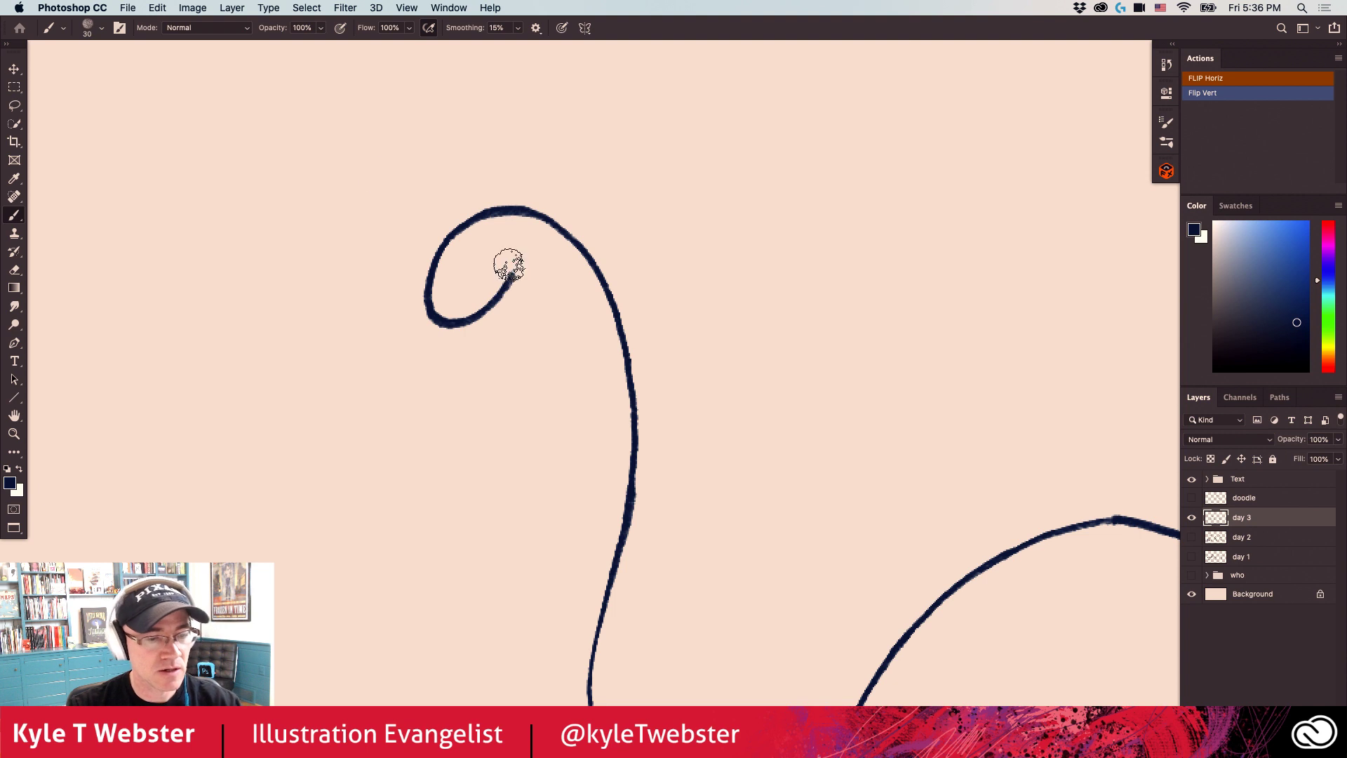
Draw the front line of the serpent's neck from the end of the head's curl down to the wave line.
left_click(453, 498, "alt")
scroll(421, 505, "down", 2)
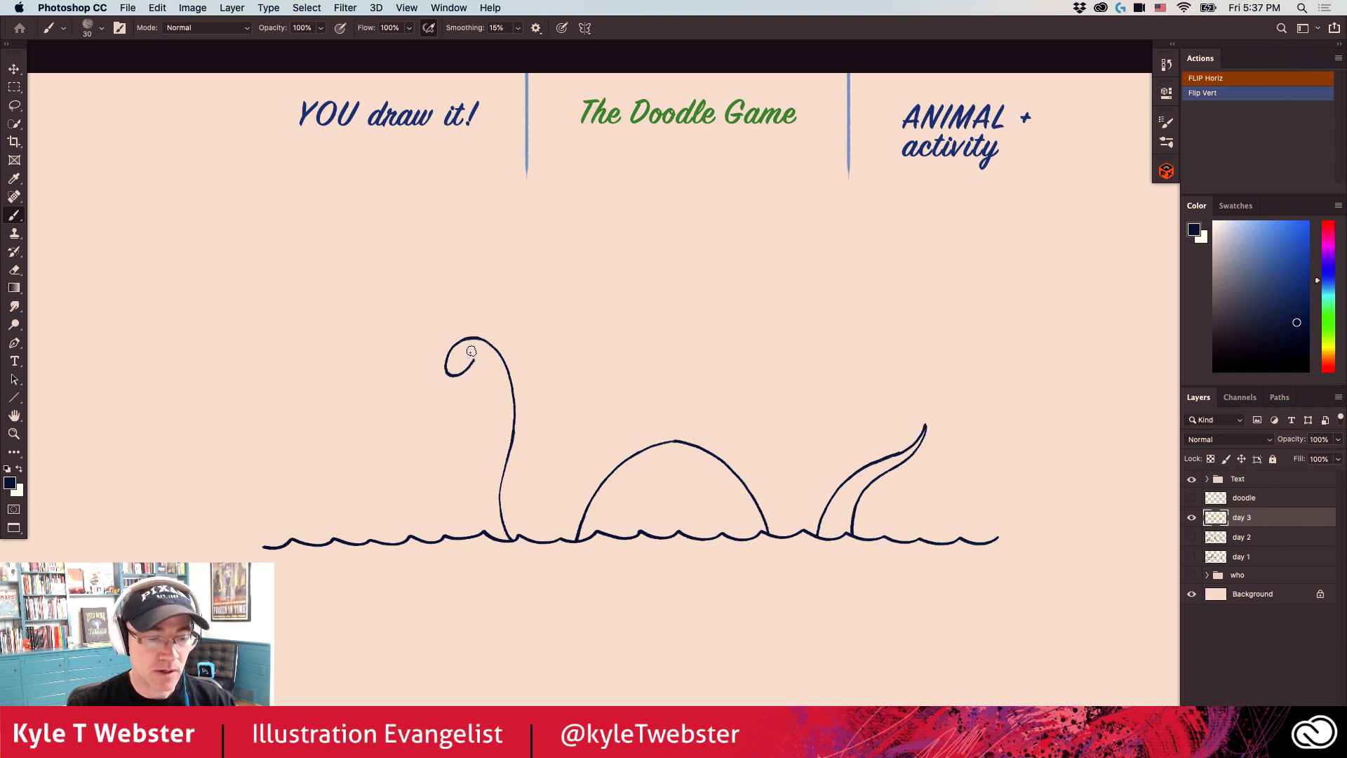
left_click(471, 511)
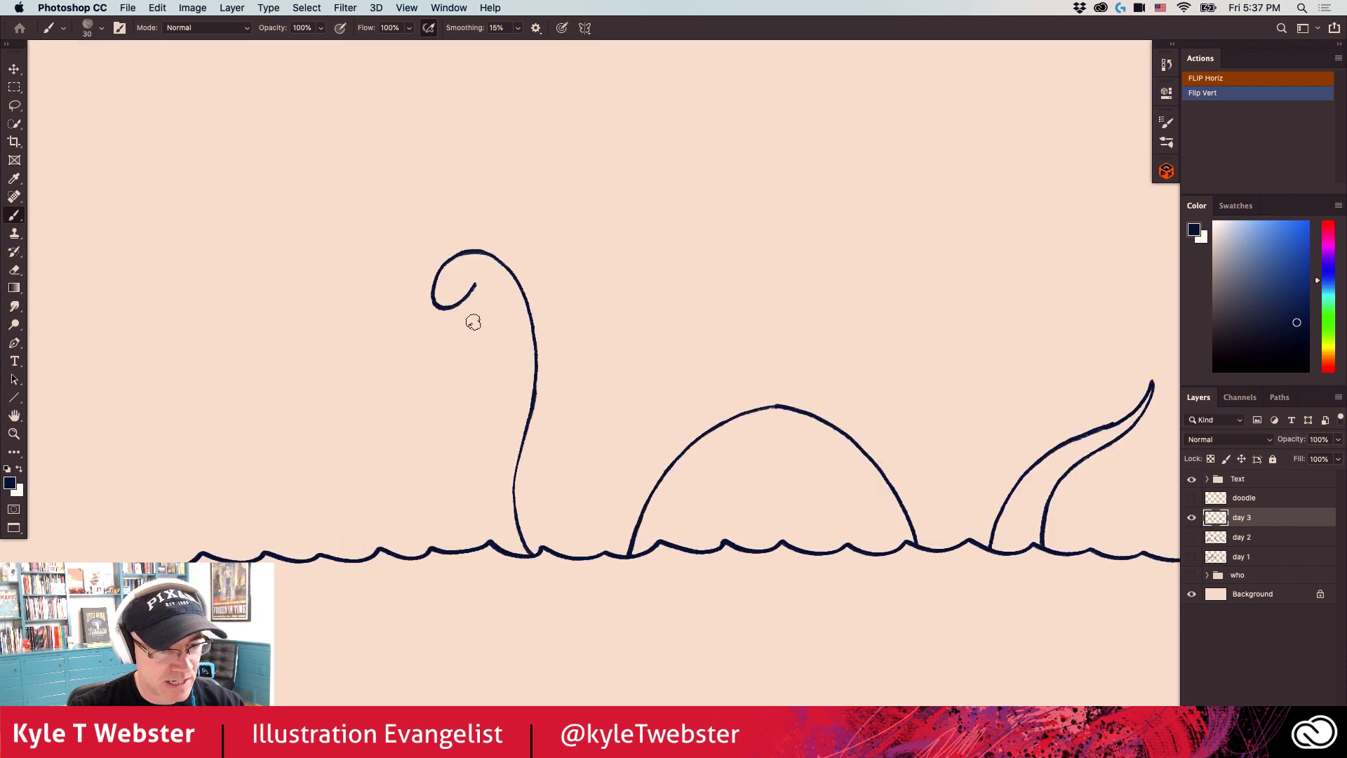
mouse_move(475, 283)
left_mouse_down()
mouse_move(489, 378)
mouse_move(455, 551)
left_mouse_up()
key("super+0")
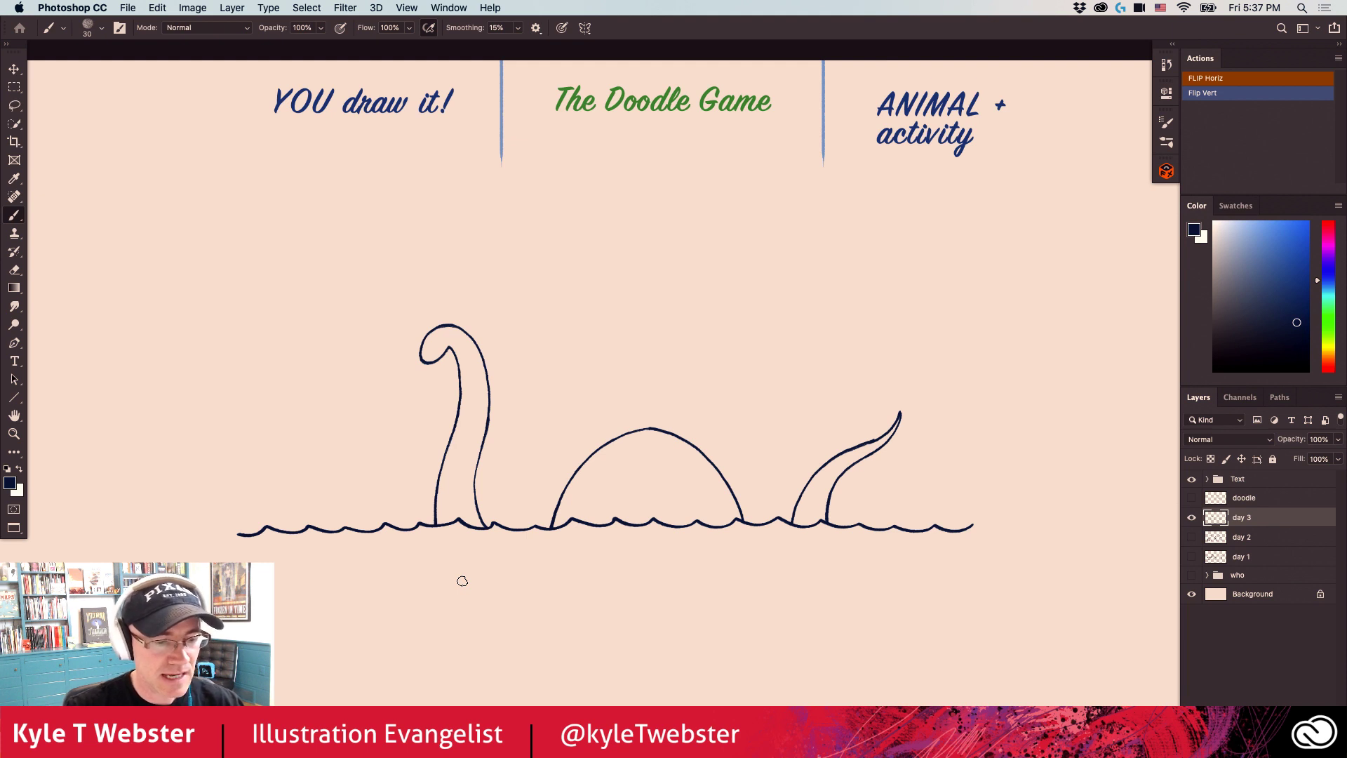
Draw a face on the serpent's head with a round eye, dark pupil, small smile mark and two short eyelashes.
left_click(424, 363, "super")
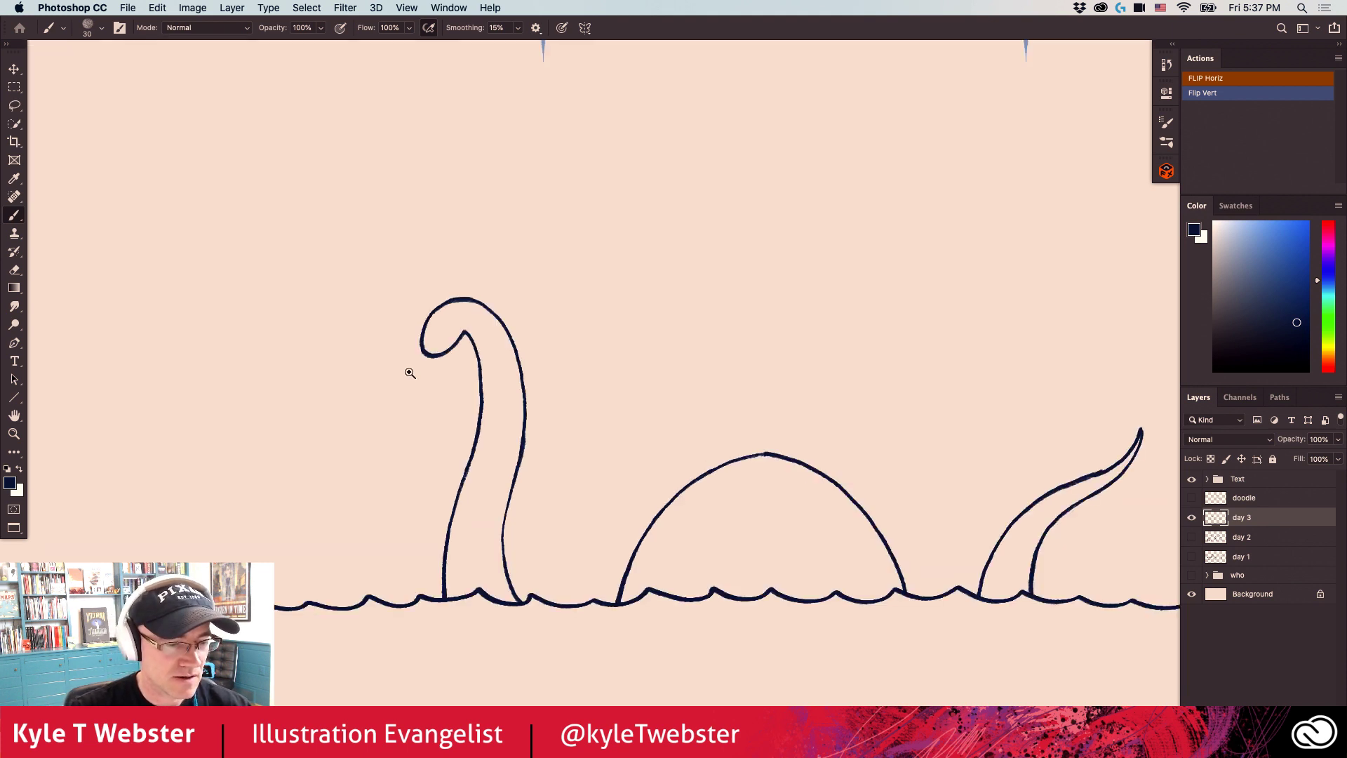
left_click(421, 320, "super")
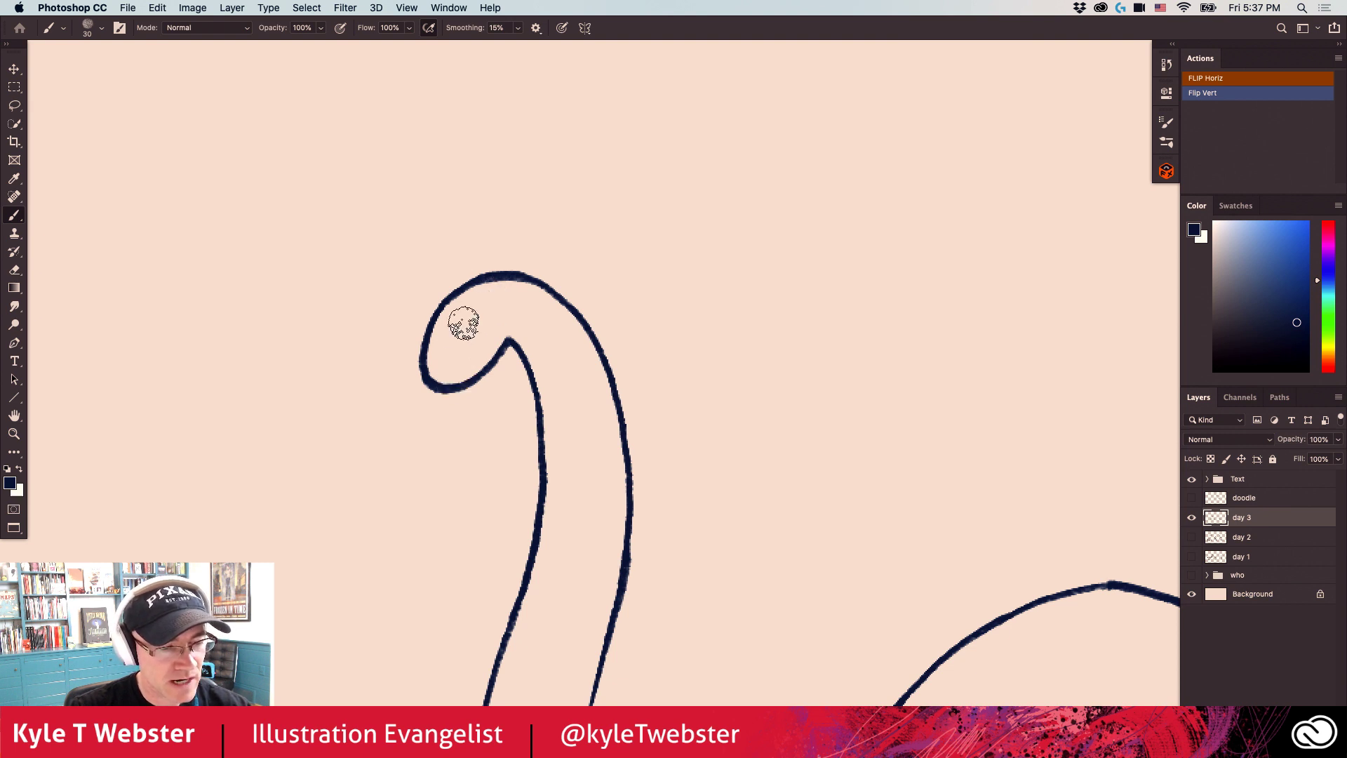
mouse_move(466, 322)
left_mouse_down()
mouse_move(449, 333)
mouse_move(469, 349)
mouse_move(463, 321)
left_mouse_up()
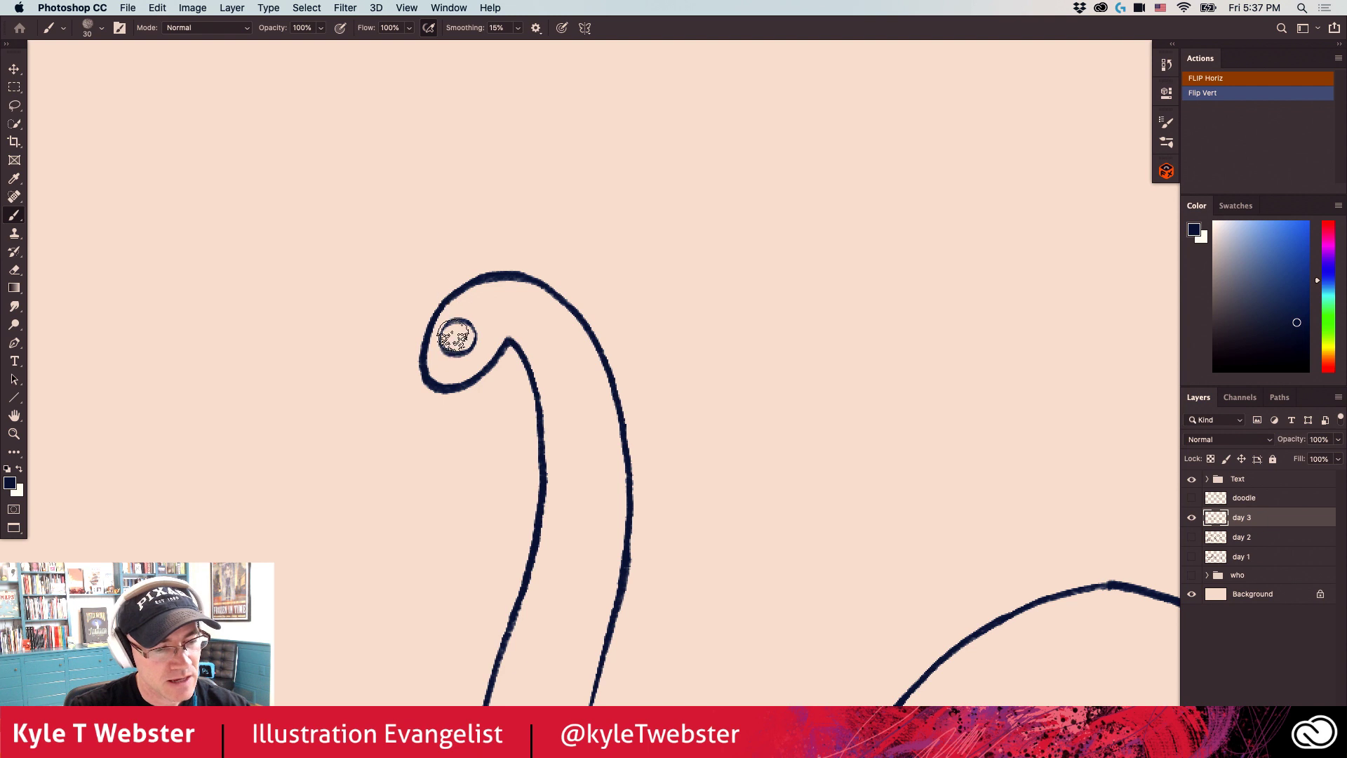
left_click_drag(456, 334, 454, 341)
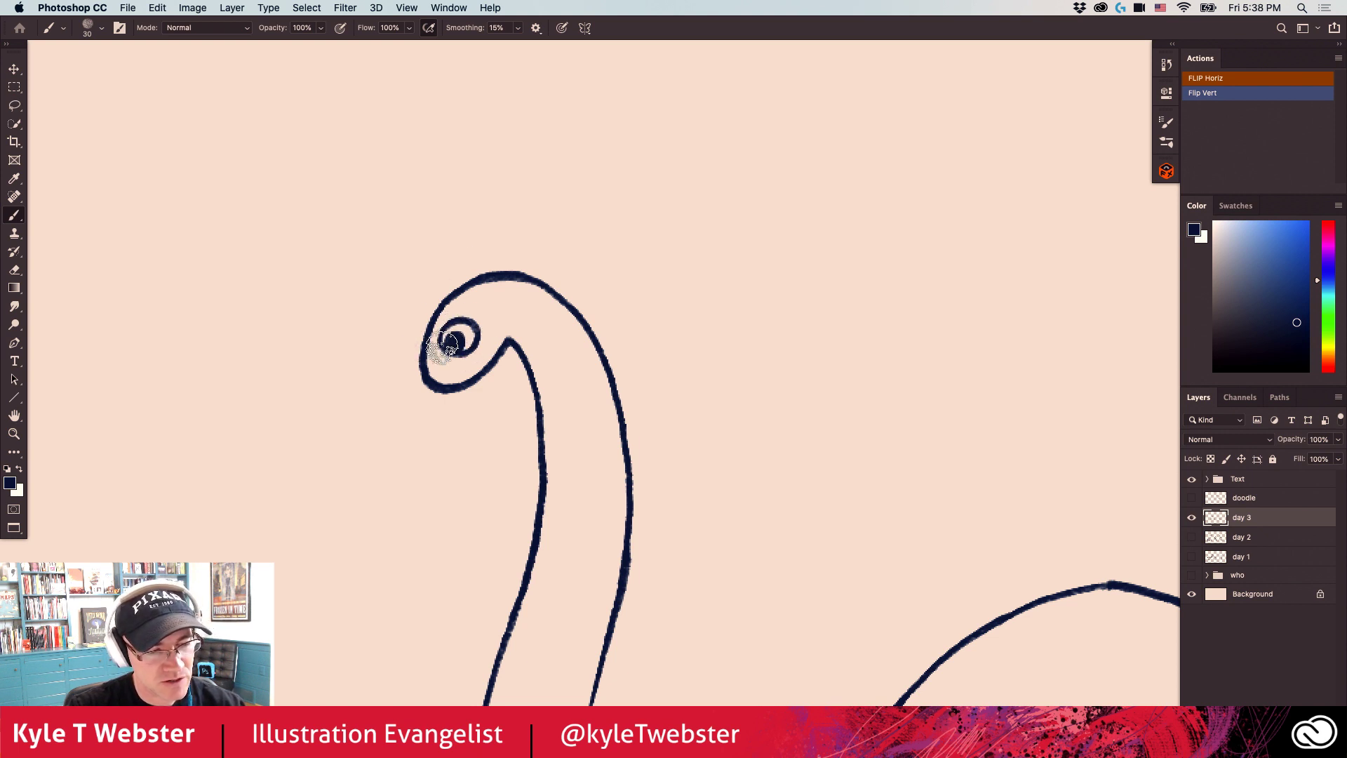
left_click_drag(470, 360, 472, 371)
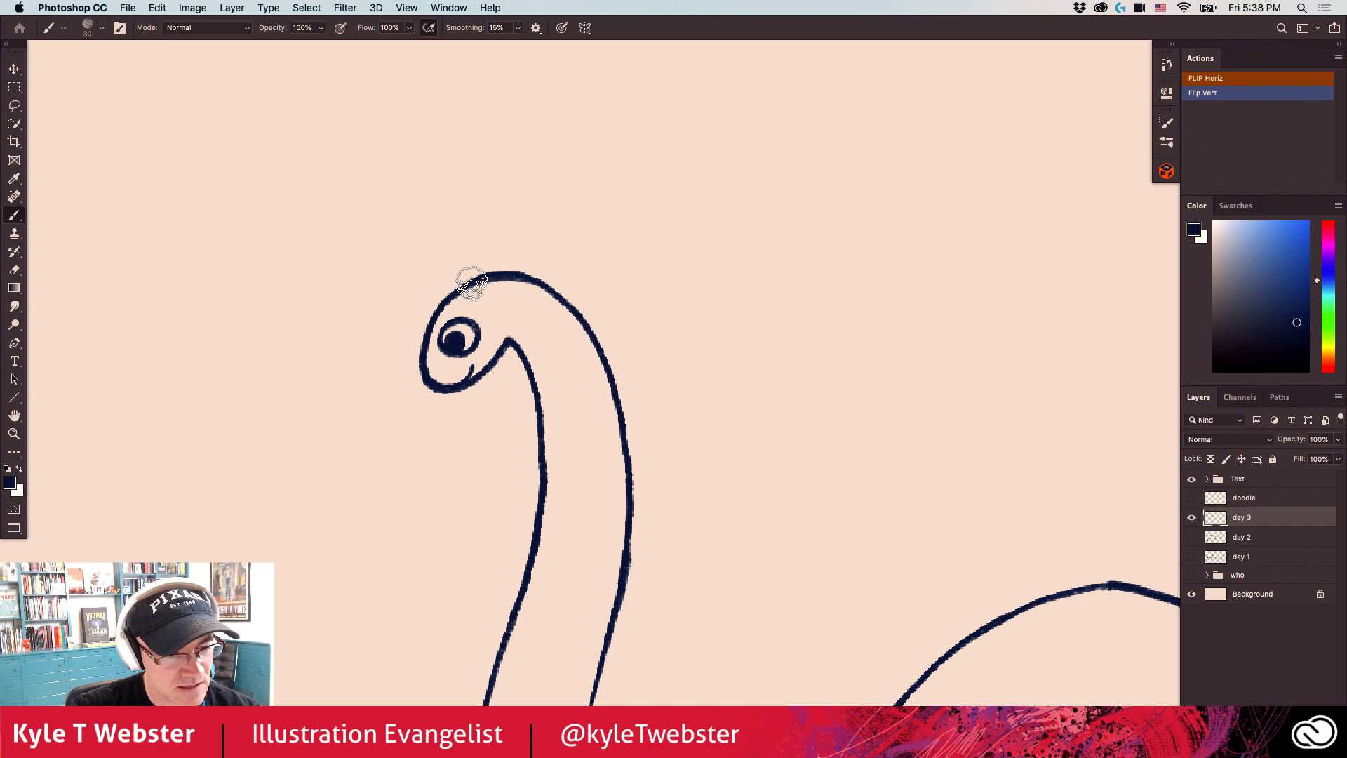
left_click_drag(435, 277, 423, 301)
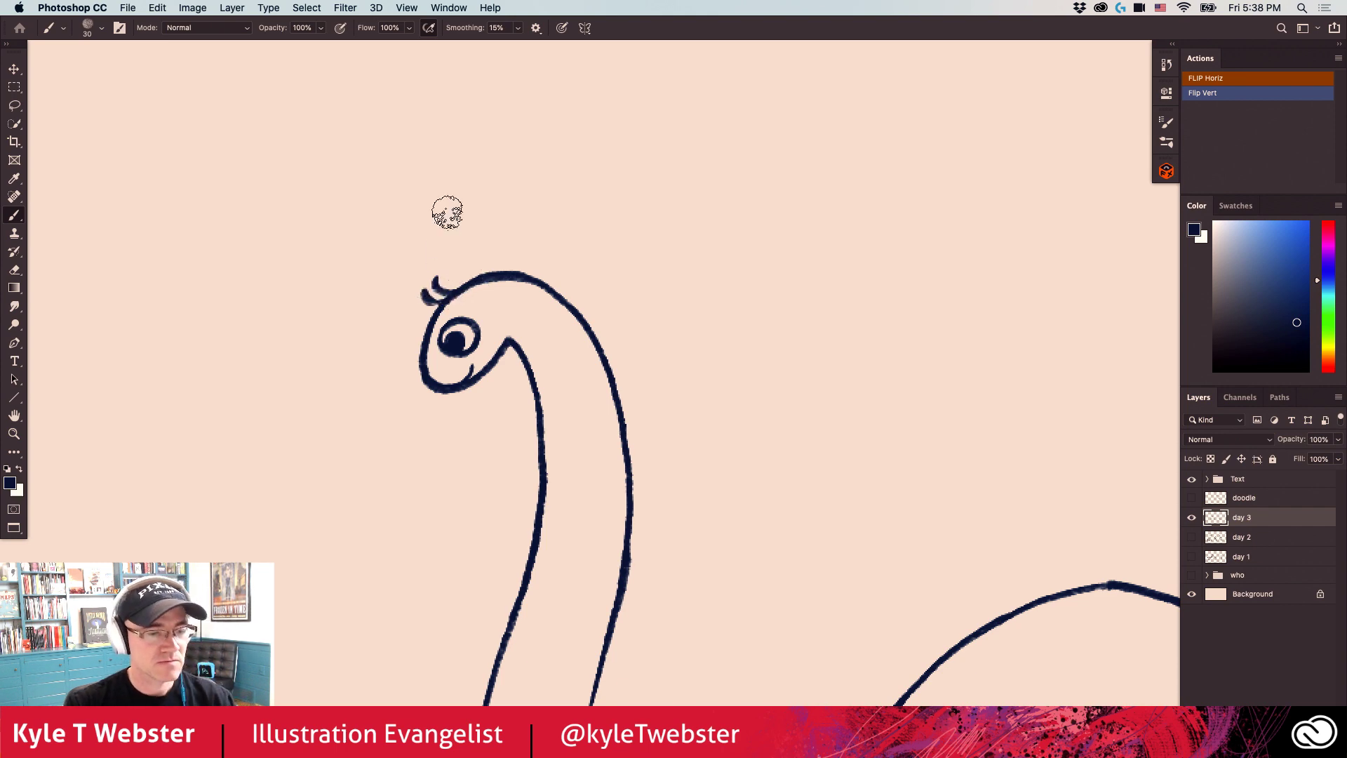
Draw a small boat hull sitting on the waves to the left of the serpent's neck, with slanted ends and a straight deck.
left_click(430, 547, "alt+super")
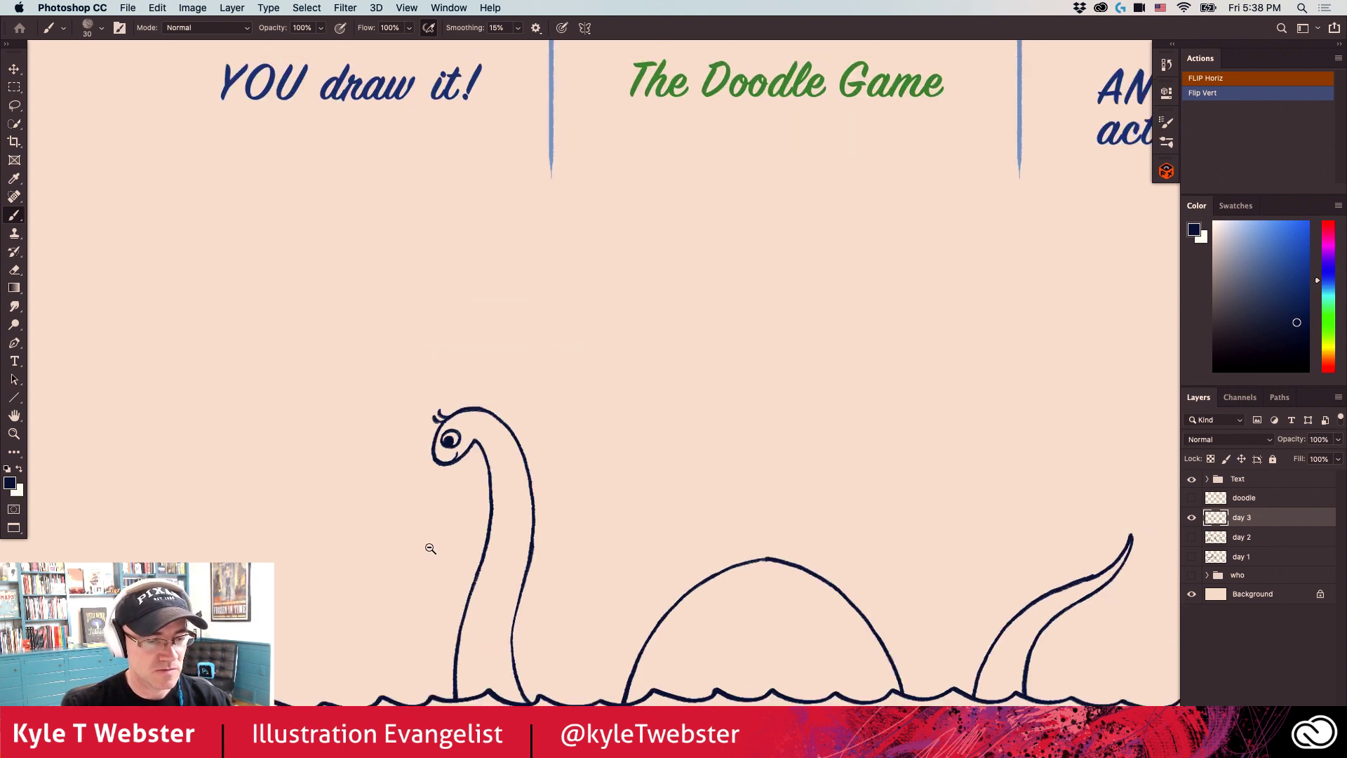
left_click(430, 548, "alt")
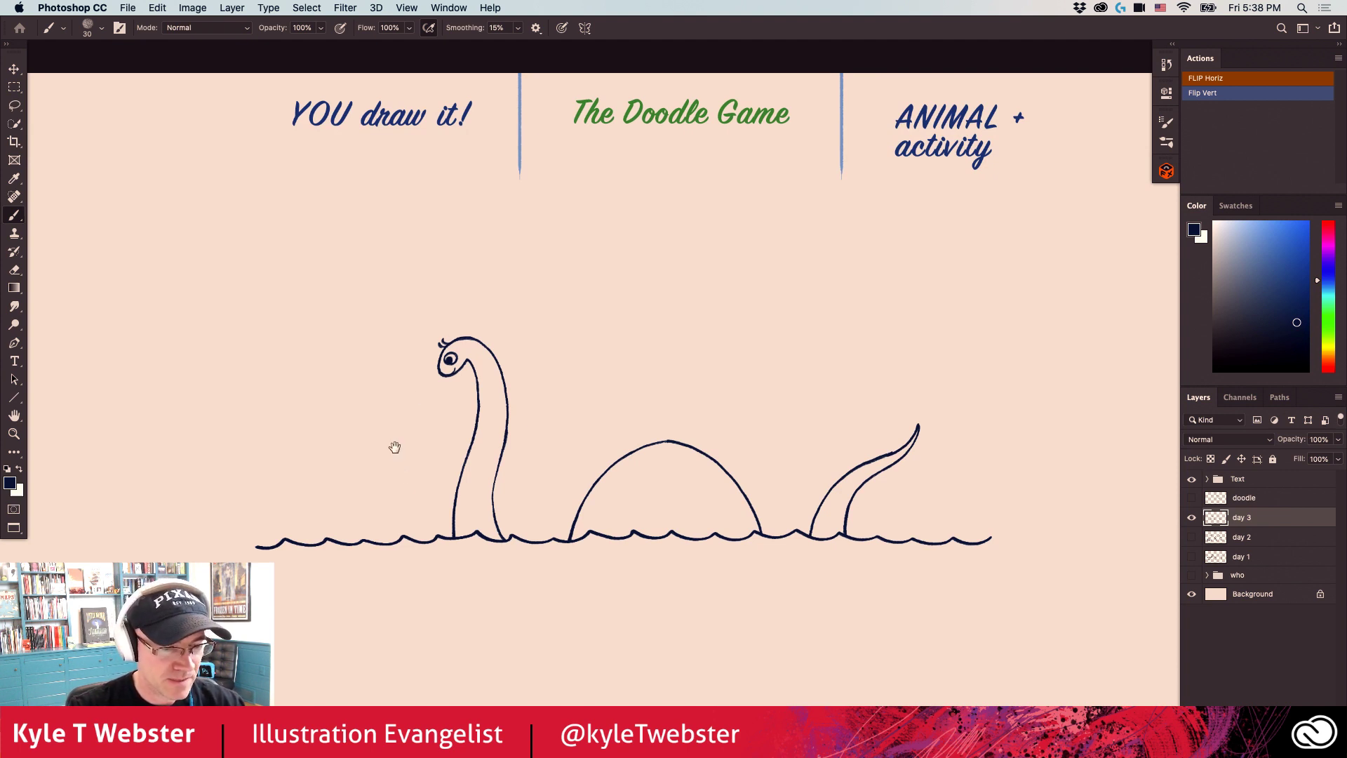
left_click_drag(395, 447, 451, 421)
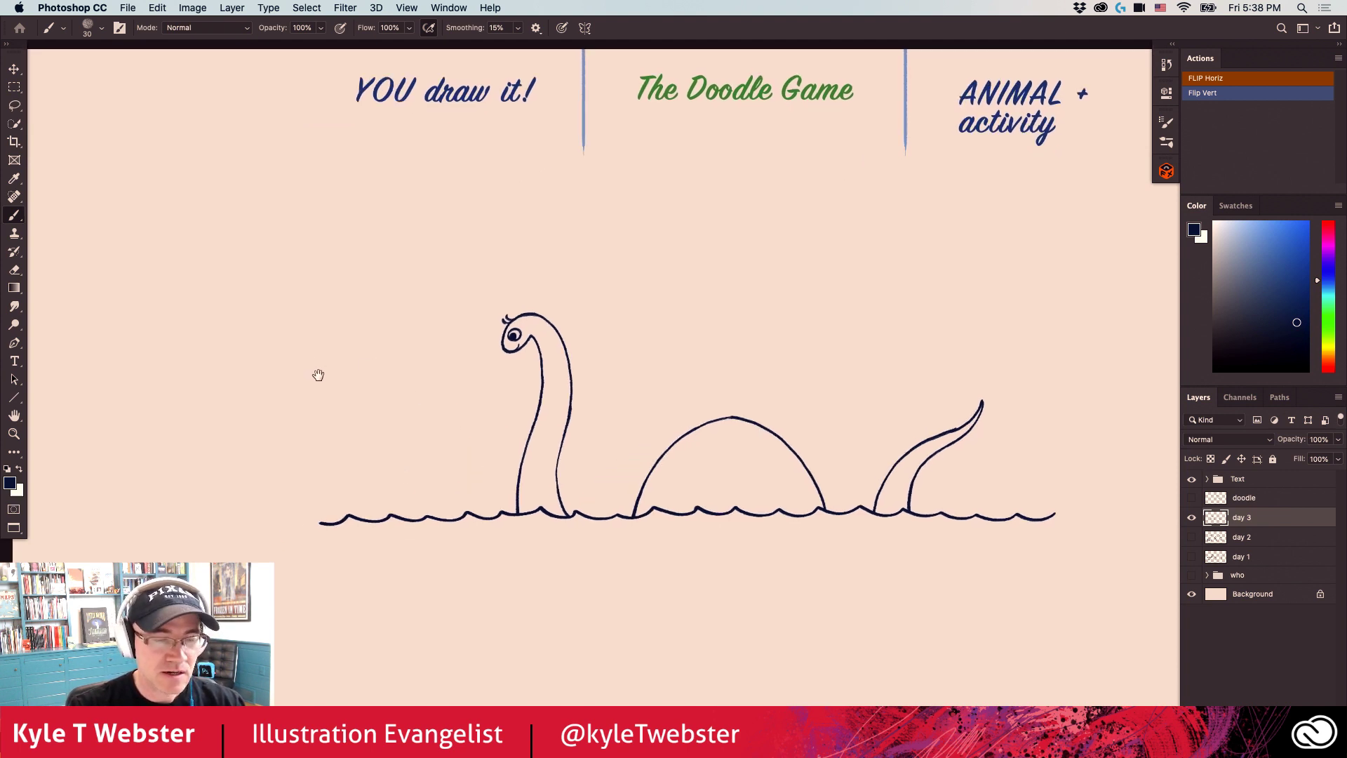
left_click(348, 488, "super")
left_click_drag(351, 478, 439, 472)
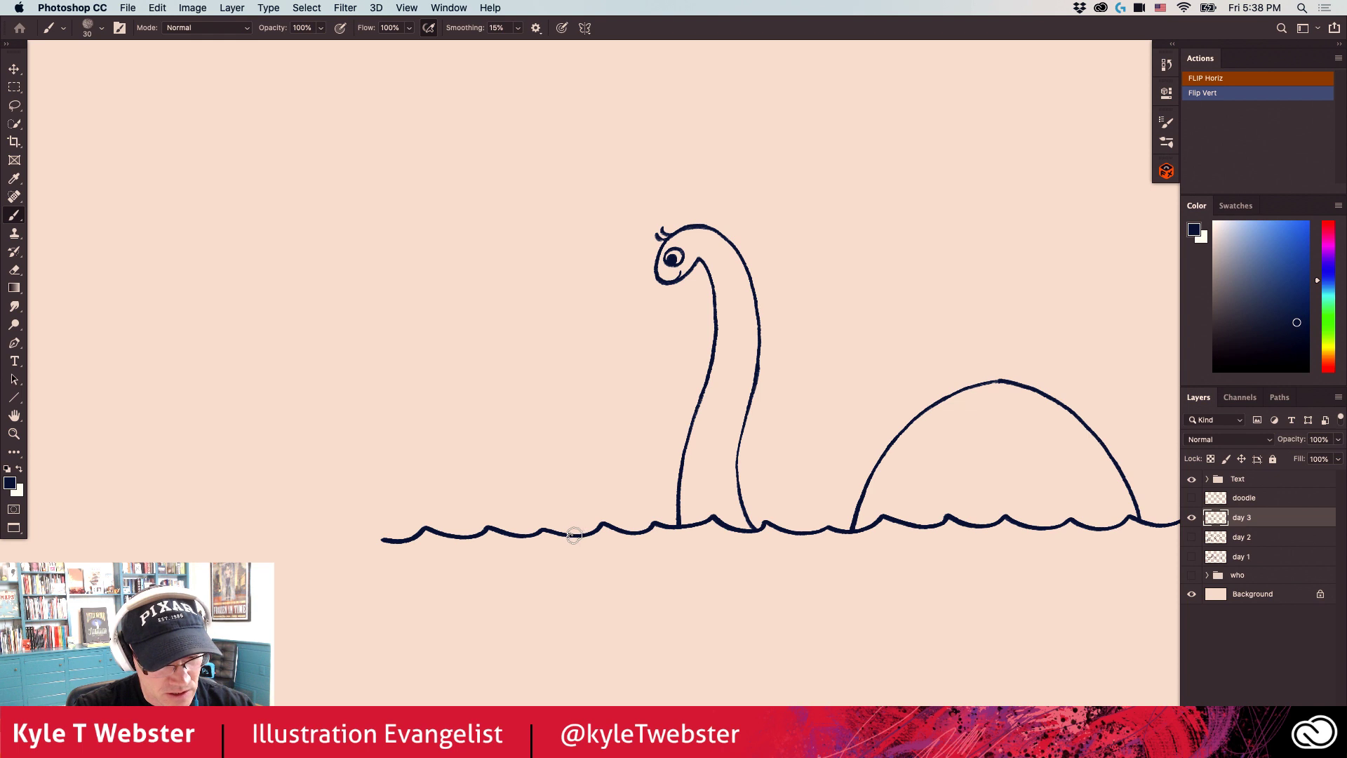
left_click_drag(573, 534, 589, 507)
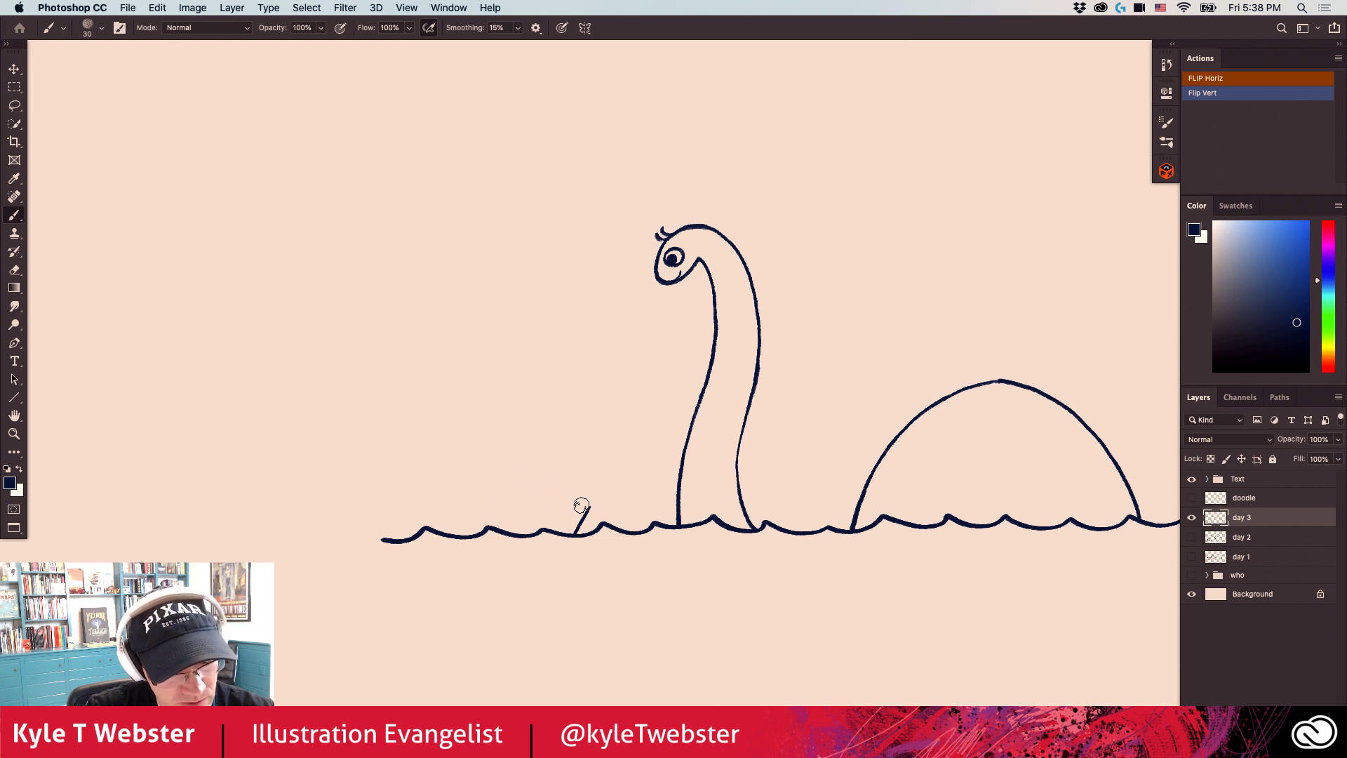
left_click_drag(588, 506, 454, 513)
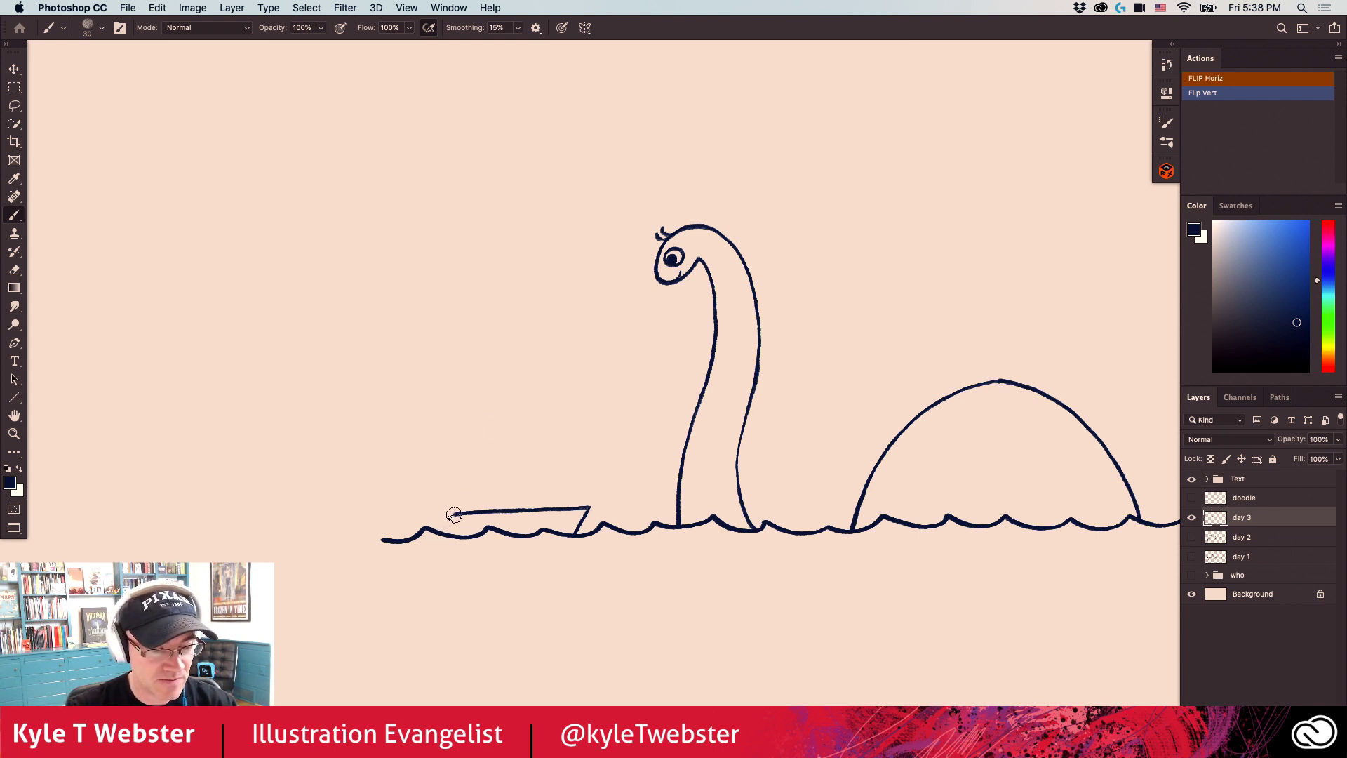
left_click_drag(454, 517, 458, 535)
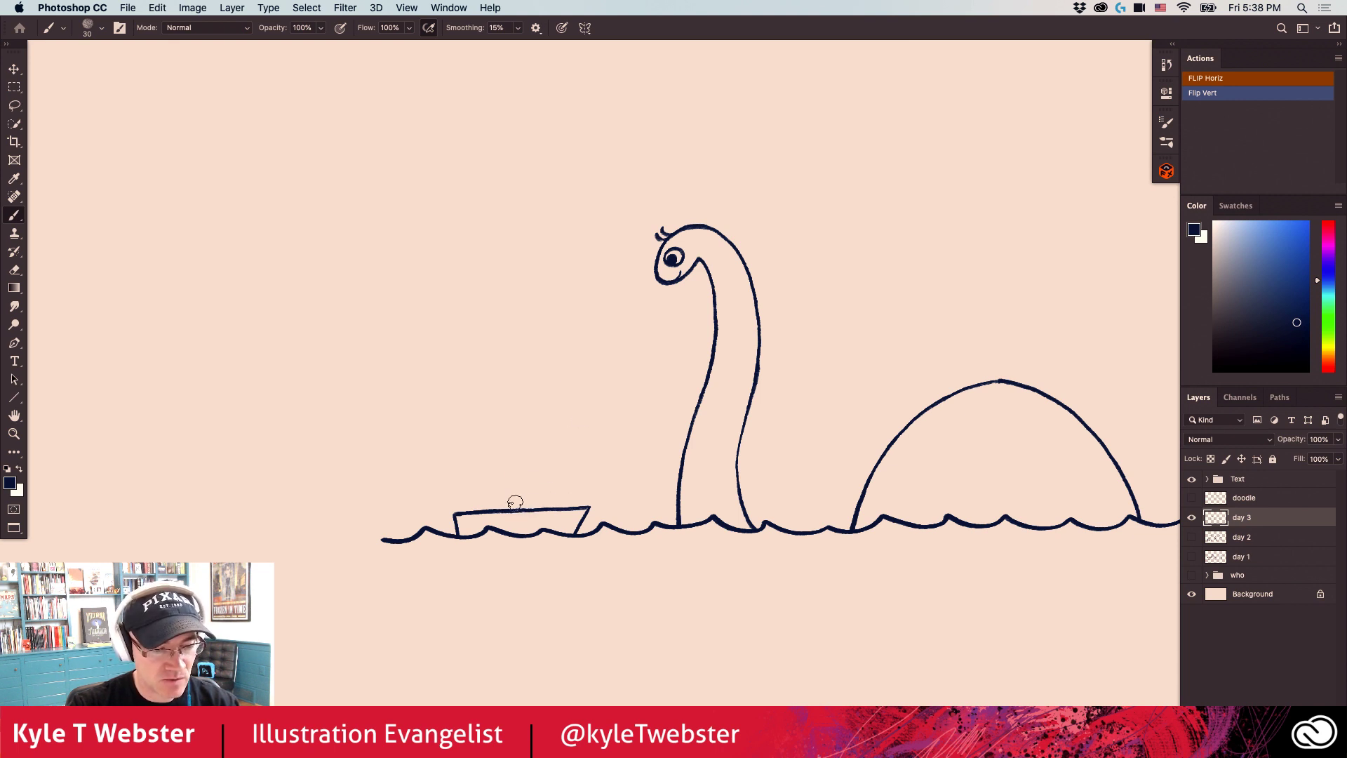
Draw a tall mast on the boat with a curved triangular sail, a boom along its foot and a brace down to the deck.
left_click_drag(512, 509, 513, 358)
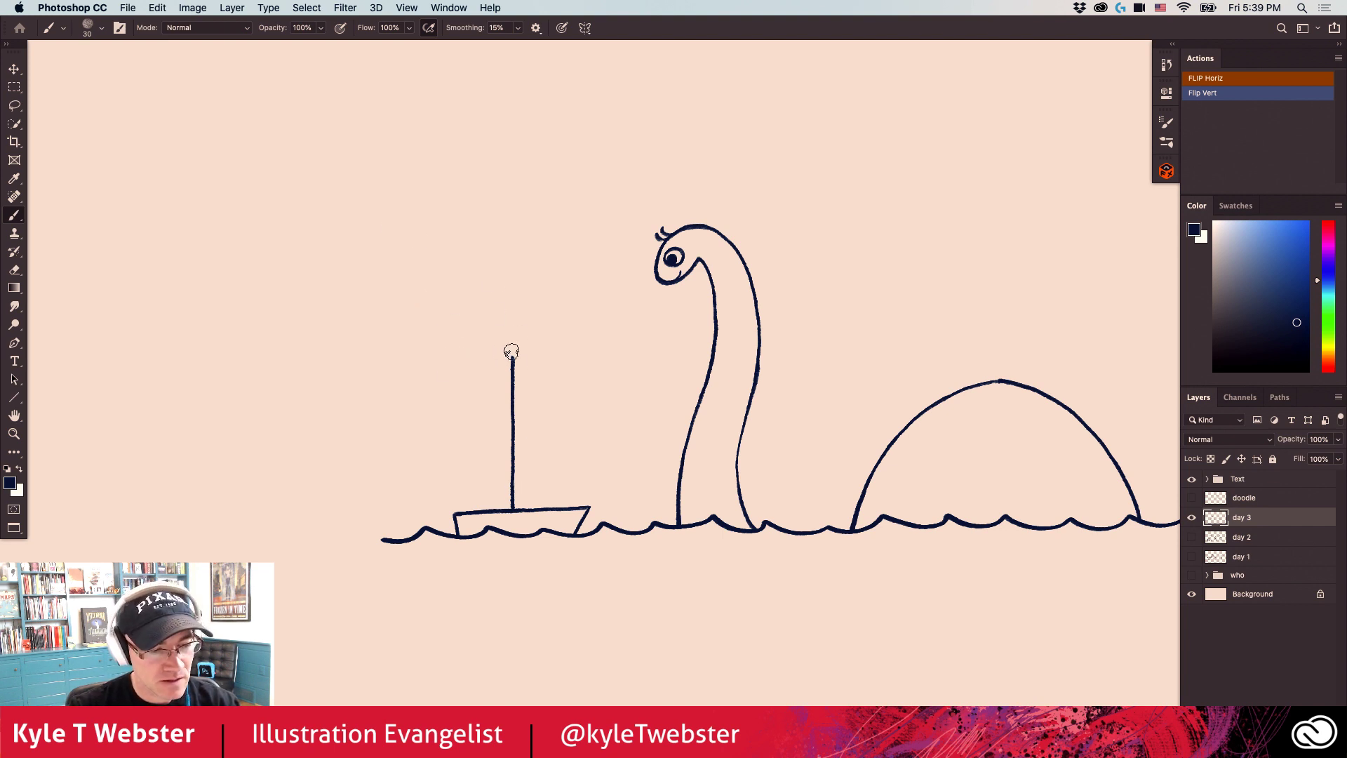
left_click_drag(511, 358, 512, 346)
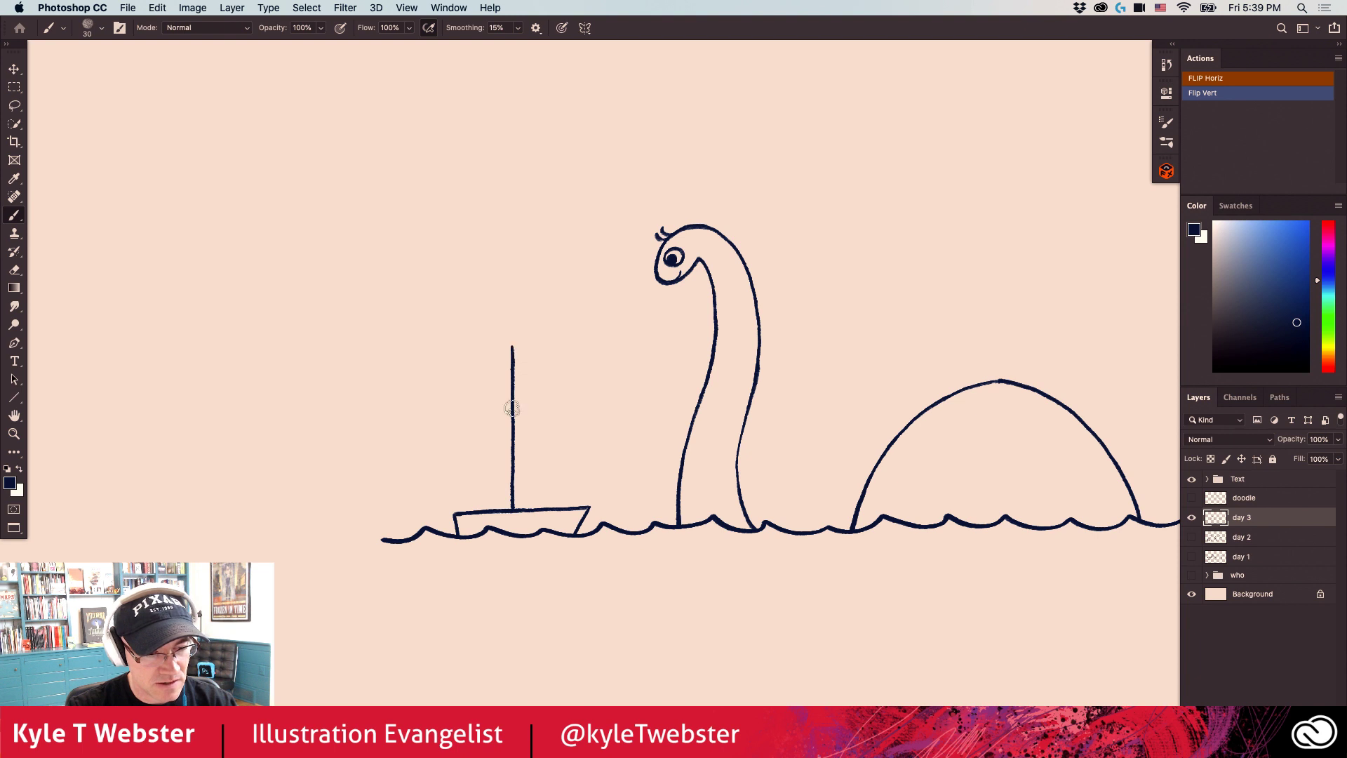
mouse_move(511, 345)
left_mouse_down()
mouse_move(498, 385)
mouse_move(512, 490)
left_mouse_up()
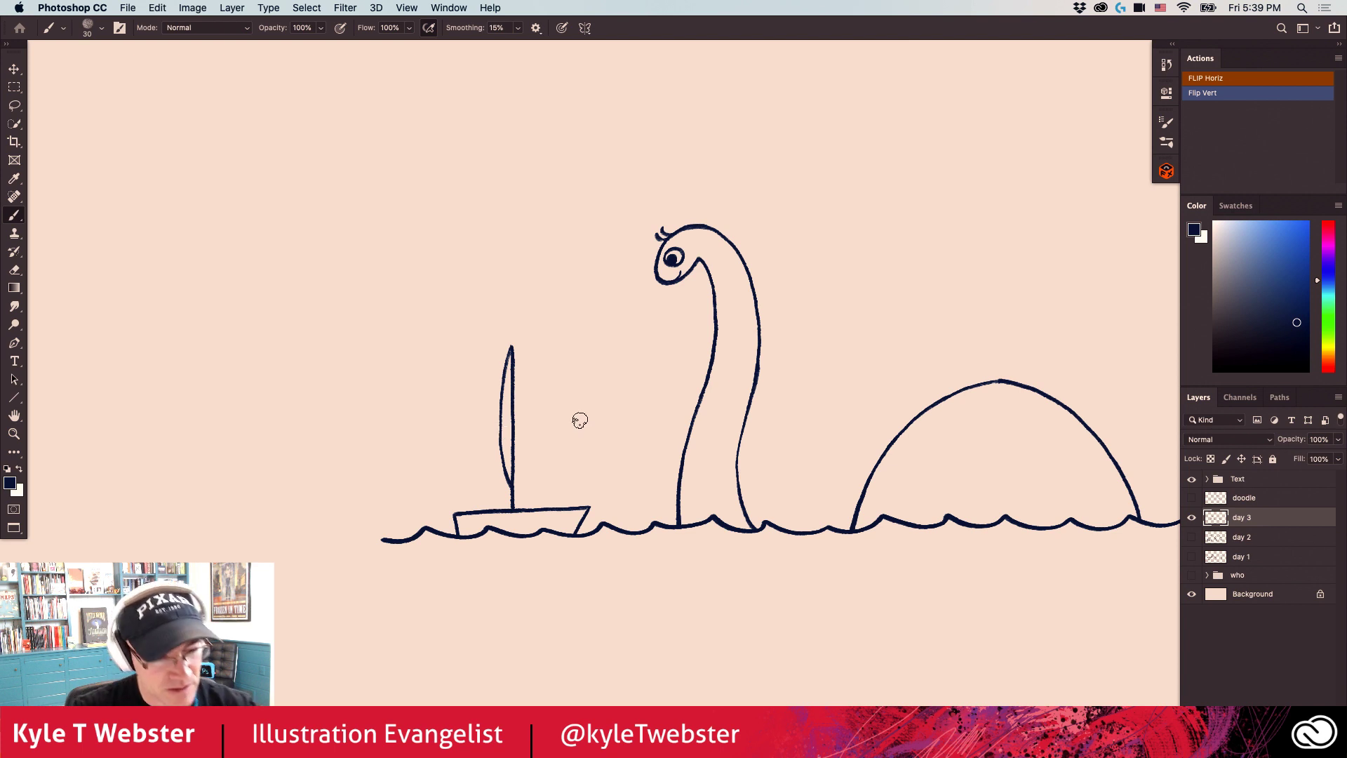
left_click_drag(511, 486, 415, 473)
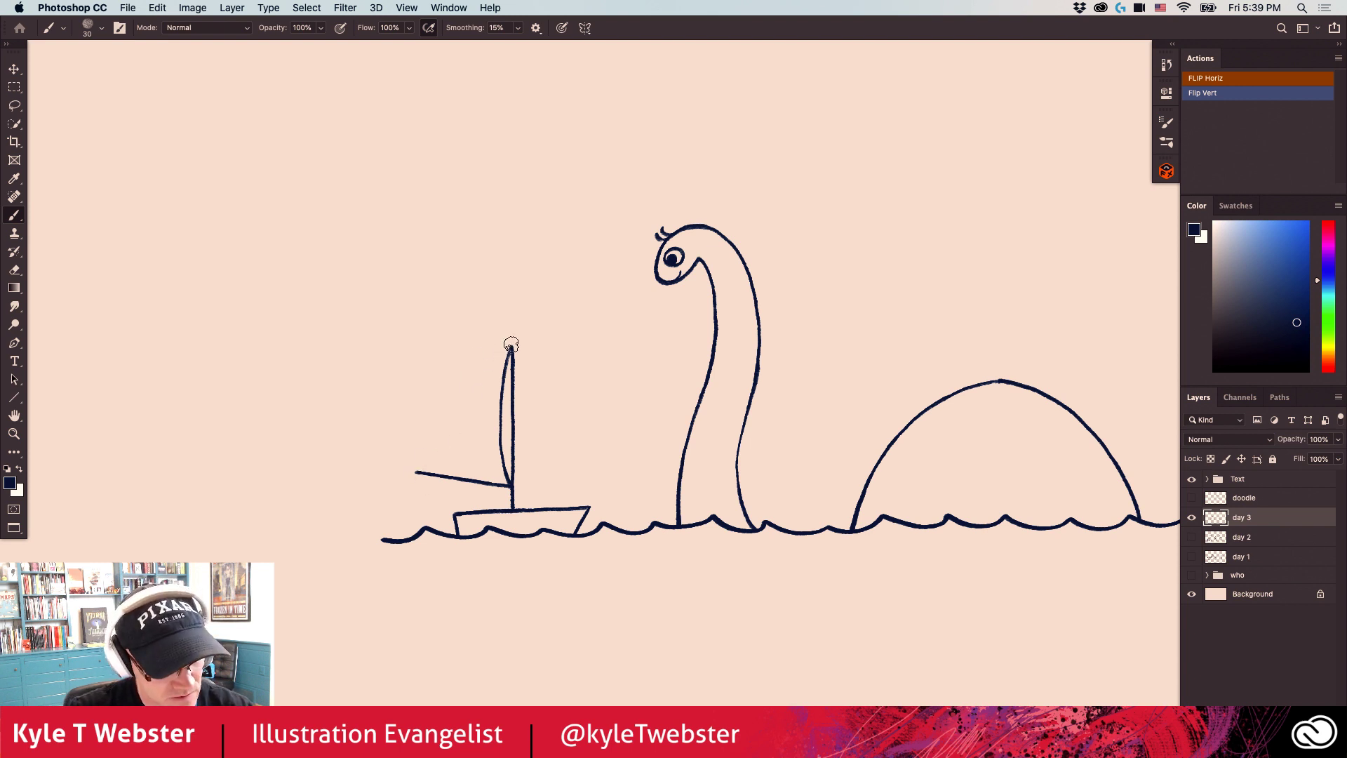
mouse_move(511, 346)
left_mouse_down()
mouse_move(455, 393)
mouse_move(417, 472)
left_mouse_up()
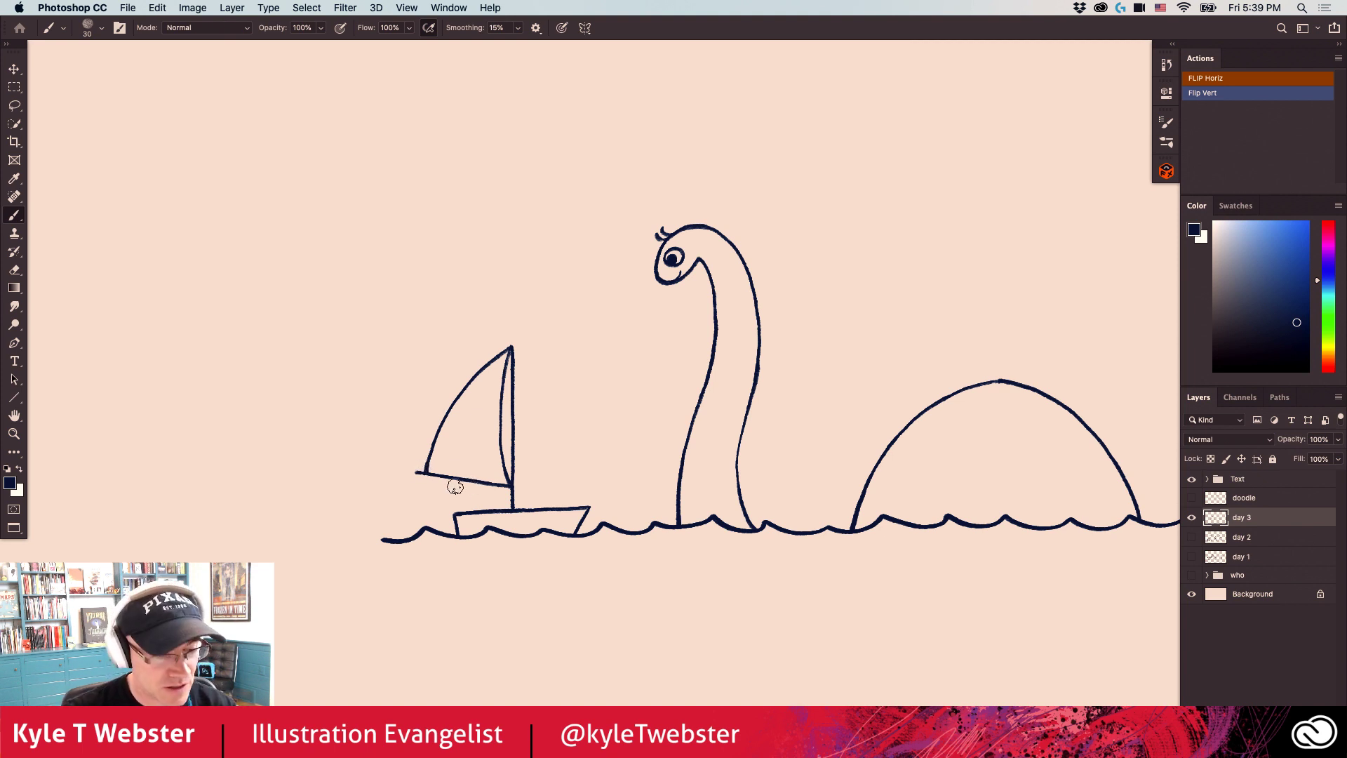
left_click_drag(446, 477, 491, 510)
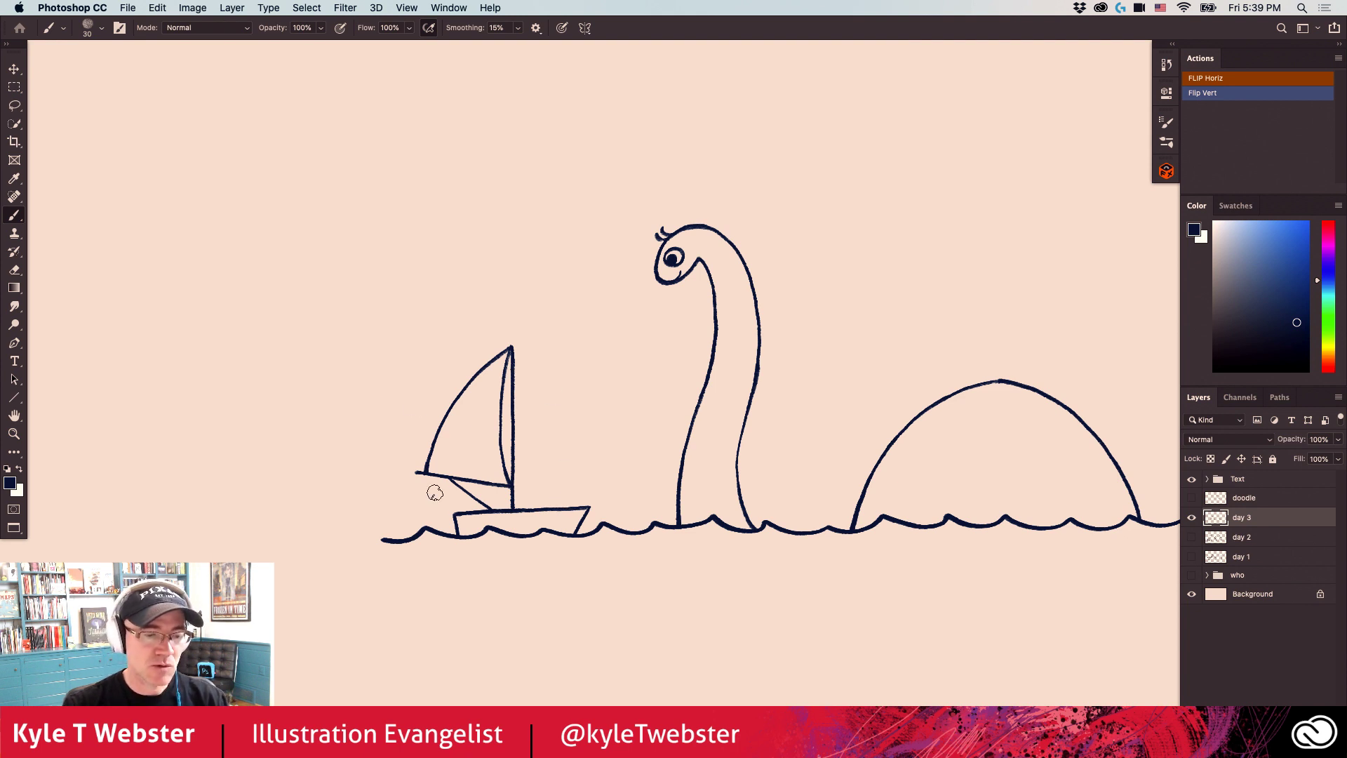
Draw a tiny stick figure with a round head standing on the boat deck between the mast and the bow.
scroll(421, 481, "right", 3)
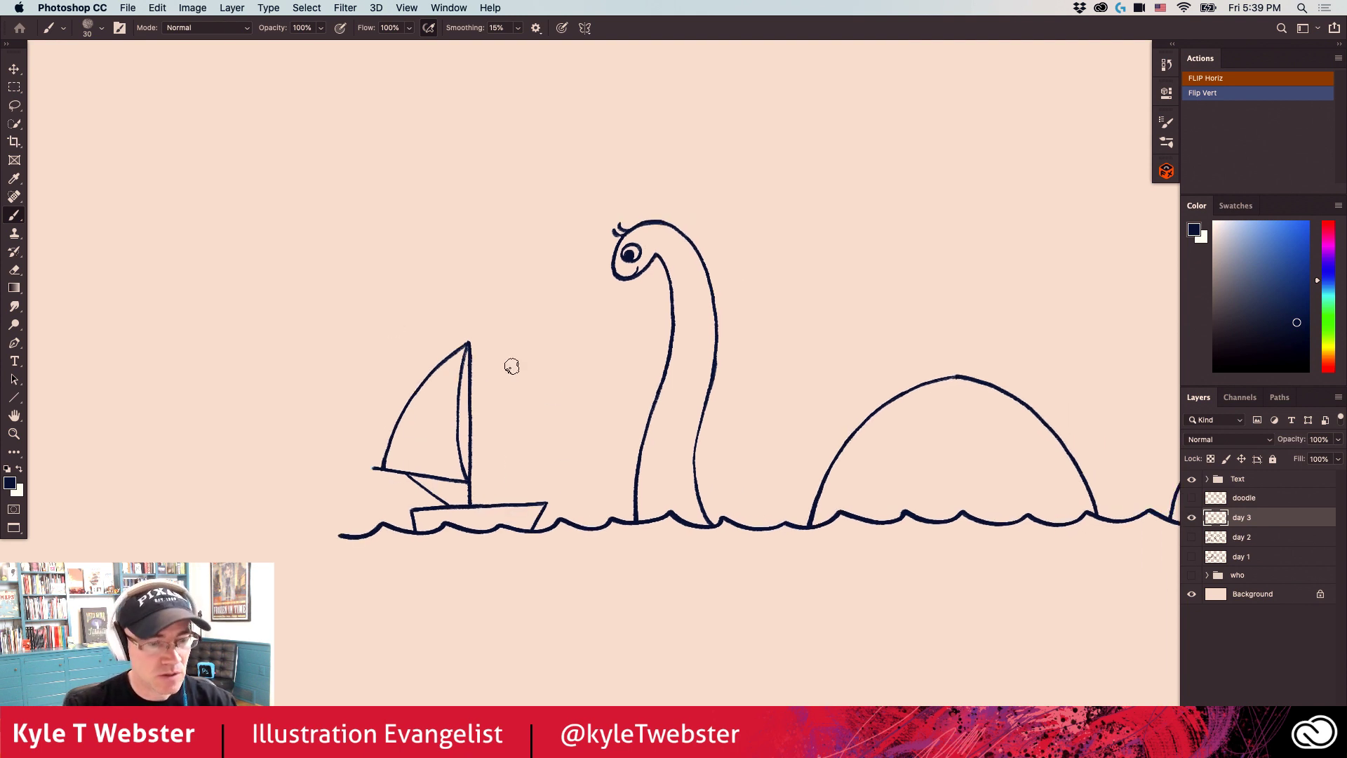
mouse_move(527, 503)
left_mouse_down()
mouse_move(516, 478)
mouse_move(504, 502)
mouse_move(523, 468)
mouse_move(506, 464)
mouse_move(514, 478)
left_mouse_up()
scroll(512, 472, "up", 2)
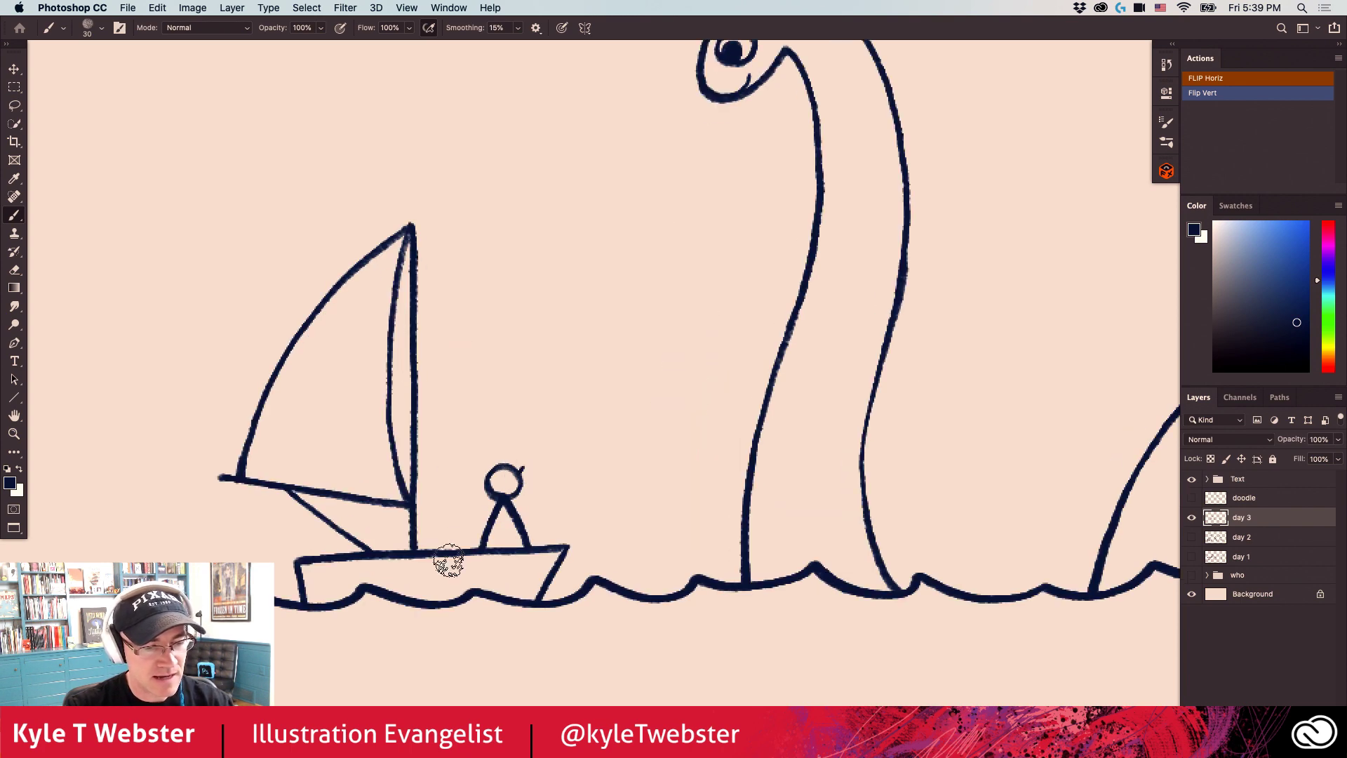
scroll(475, 563, "down", 1)
scroll(475, 563, "down", 2)
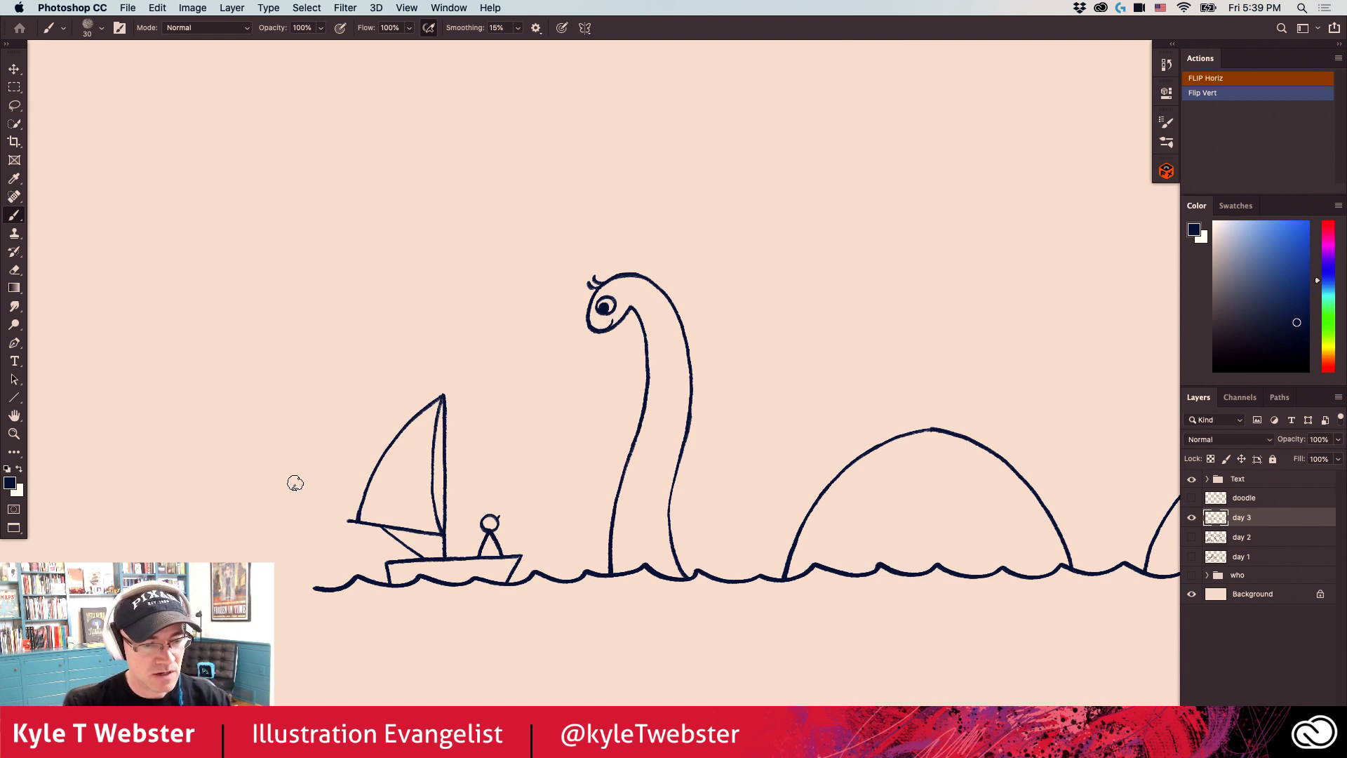
Add a small curved mark inside the figure's head and three short radiating surprise lines above it.
scroll(484, 525, "up", 2)
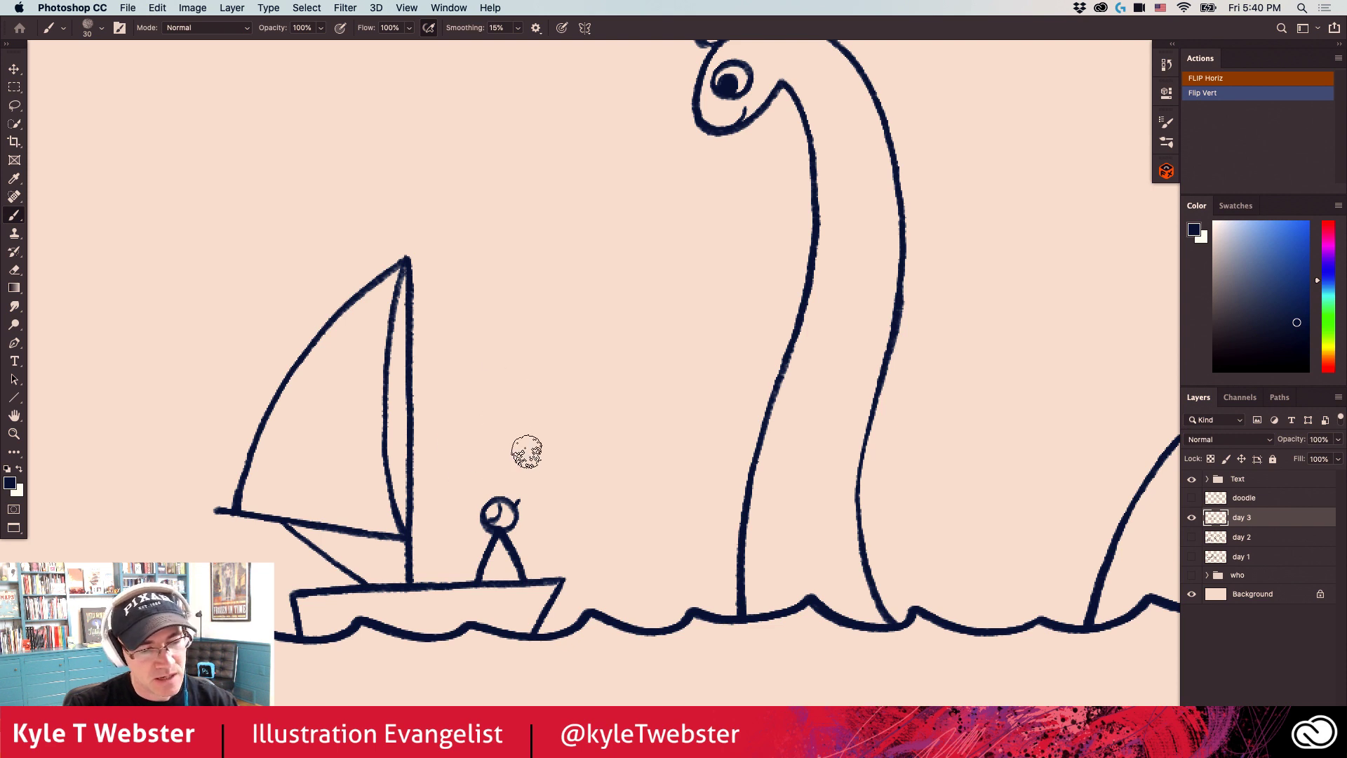
mouse_move(549, 452)
left_mouse_down()
mouse_move(571, 424)
mouse_move(531, 405)
mouse_move(494, 440)
left_mouse_up()
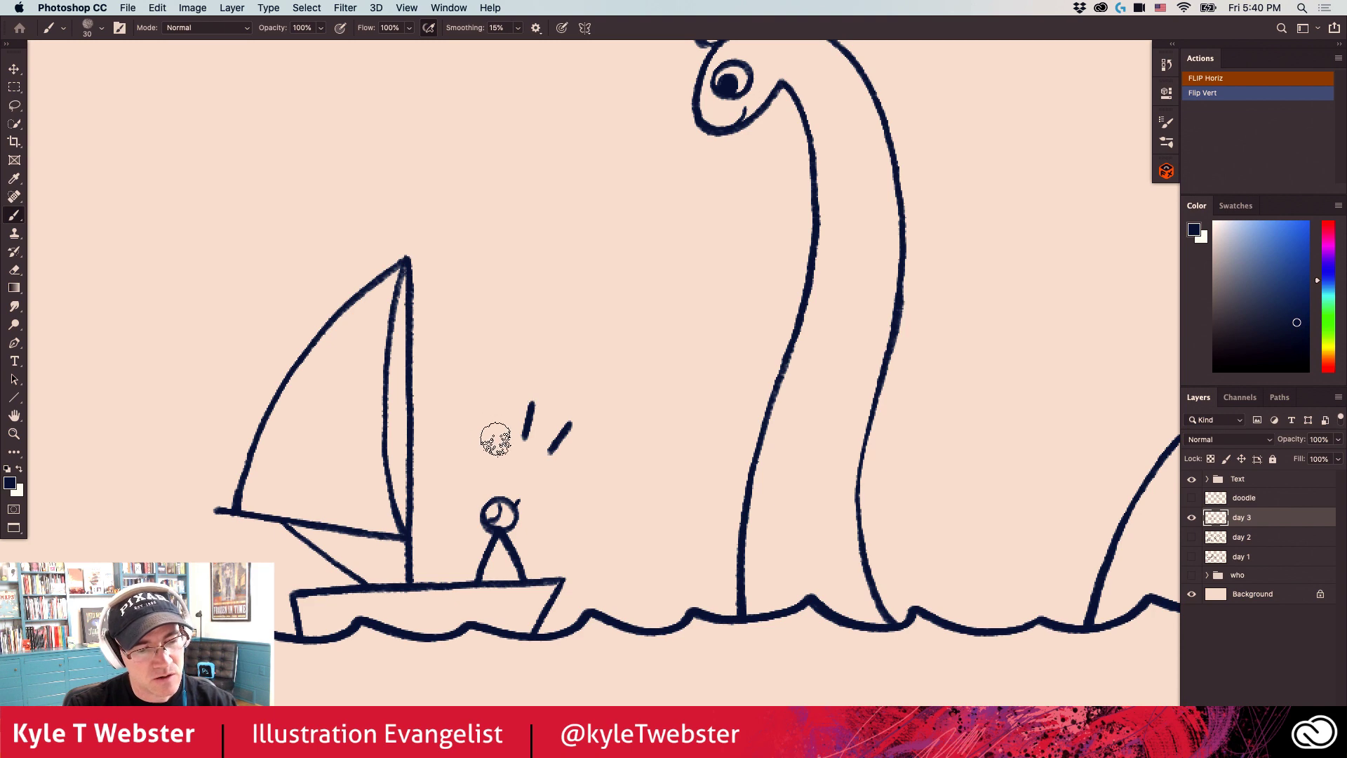
left_click(454, 505, "alt")
left_click(436, 528, "alt")
left_click_drag(372, 571, 332, 533)
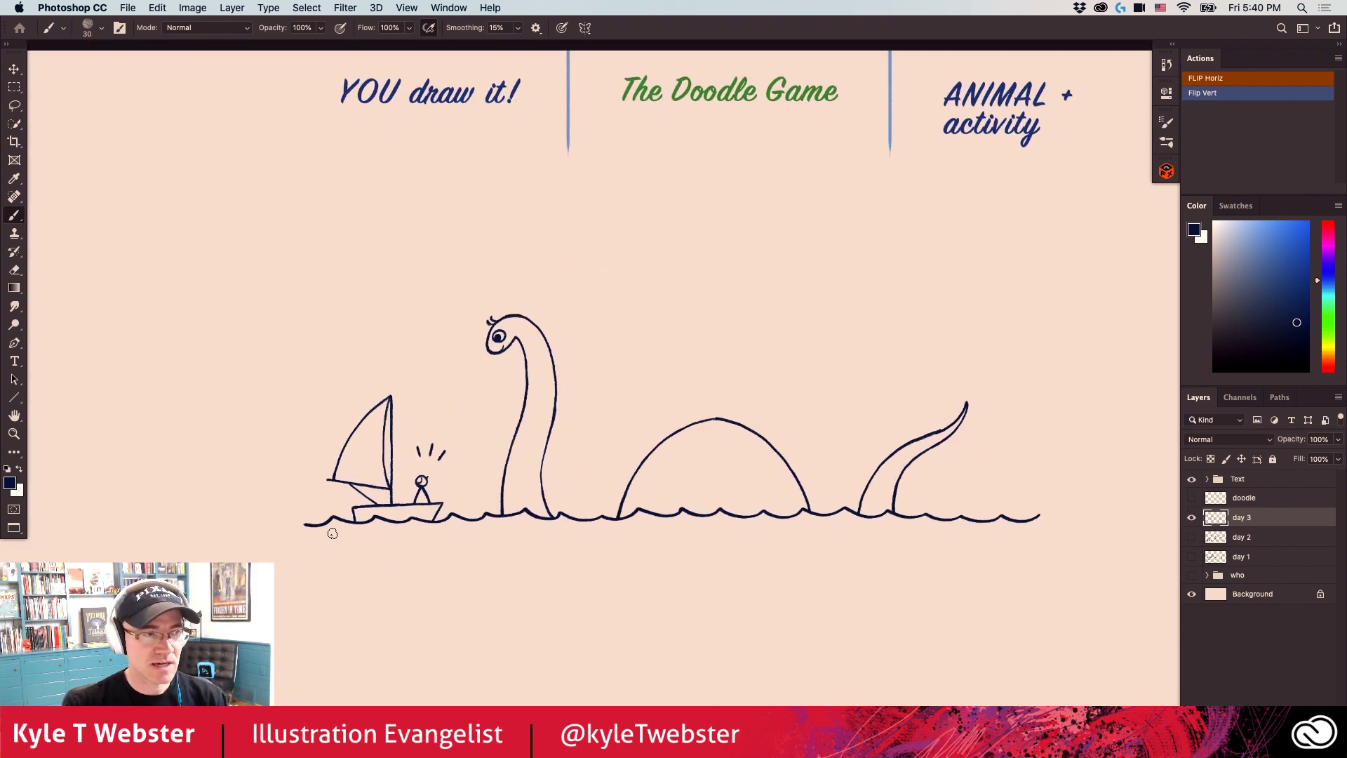
mouse_move(408, 469)
left_mouse_down()
mouse_move(379, 501)
mouse_move(424, 571)
mouse_move(445, 569)
left_mouse_up()
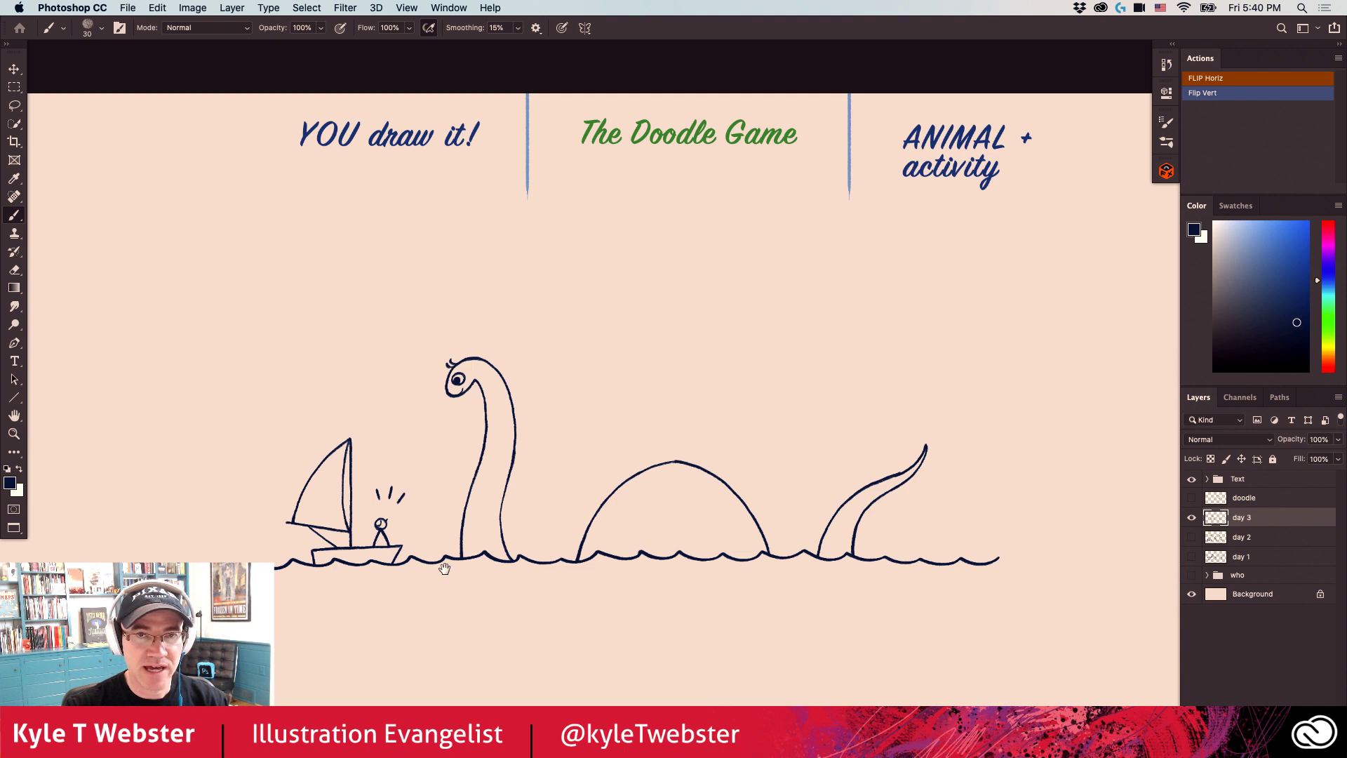
Draw horizontal stripes across the shirt of the small figure standing on the boat deck.
left_click(371, 553)
left_click(370, 554)
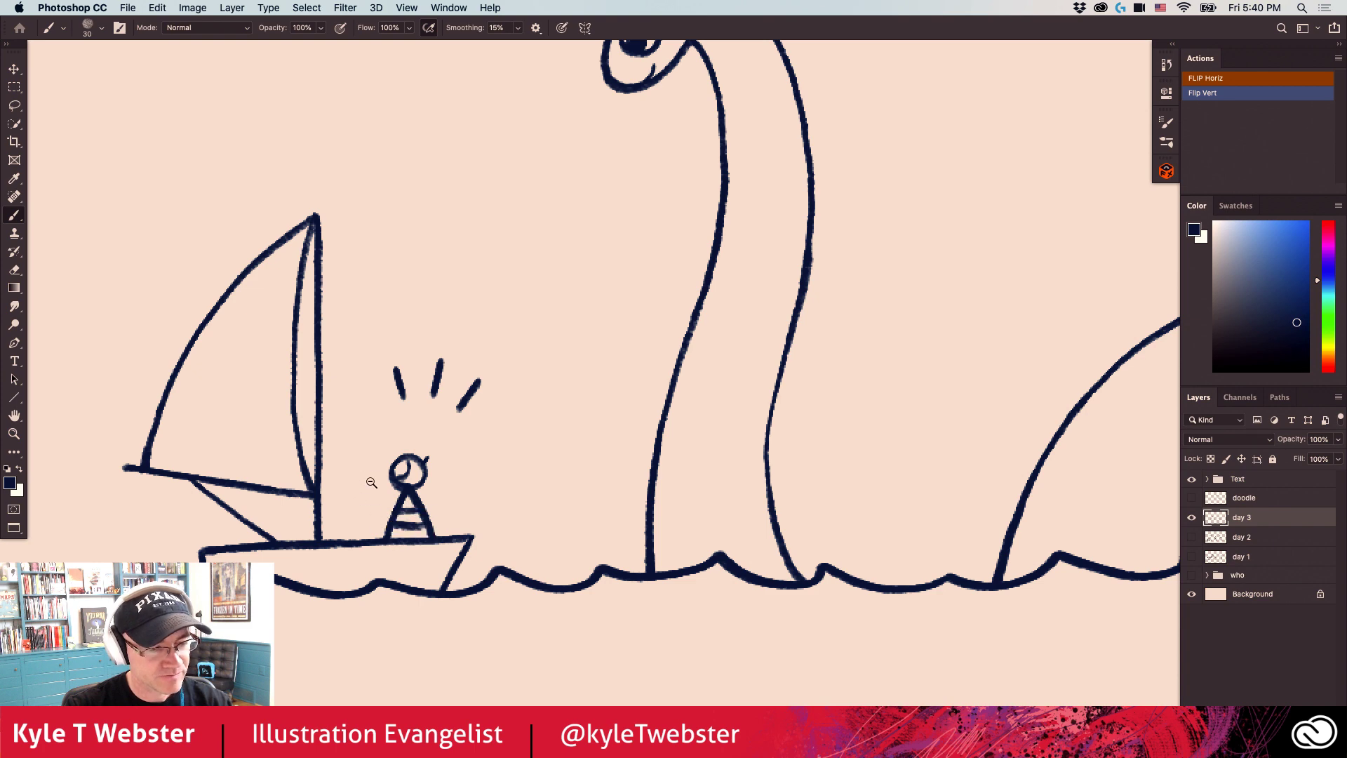
left_click(358, 465, "alt")
left_click(361, 465, "alt")
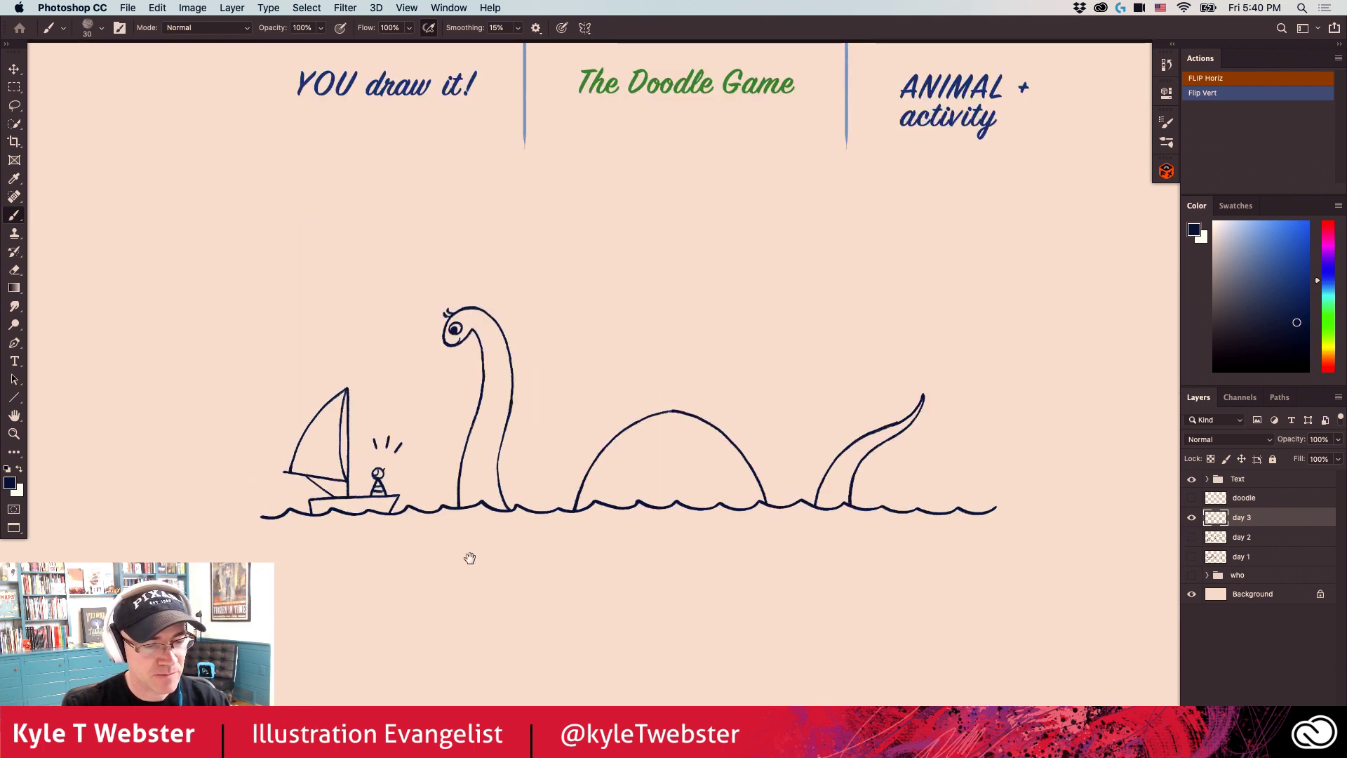
Draw a trail of small curved scale marks down the length of the serpent's neck.
left_click_drag(470, 557, 403, 599)
left_click(412, 444)
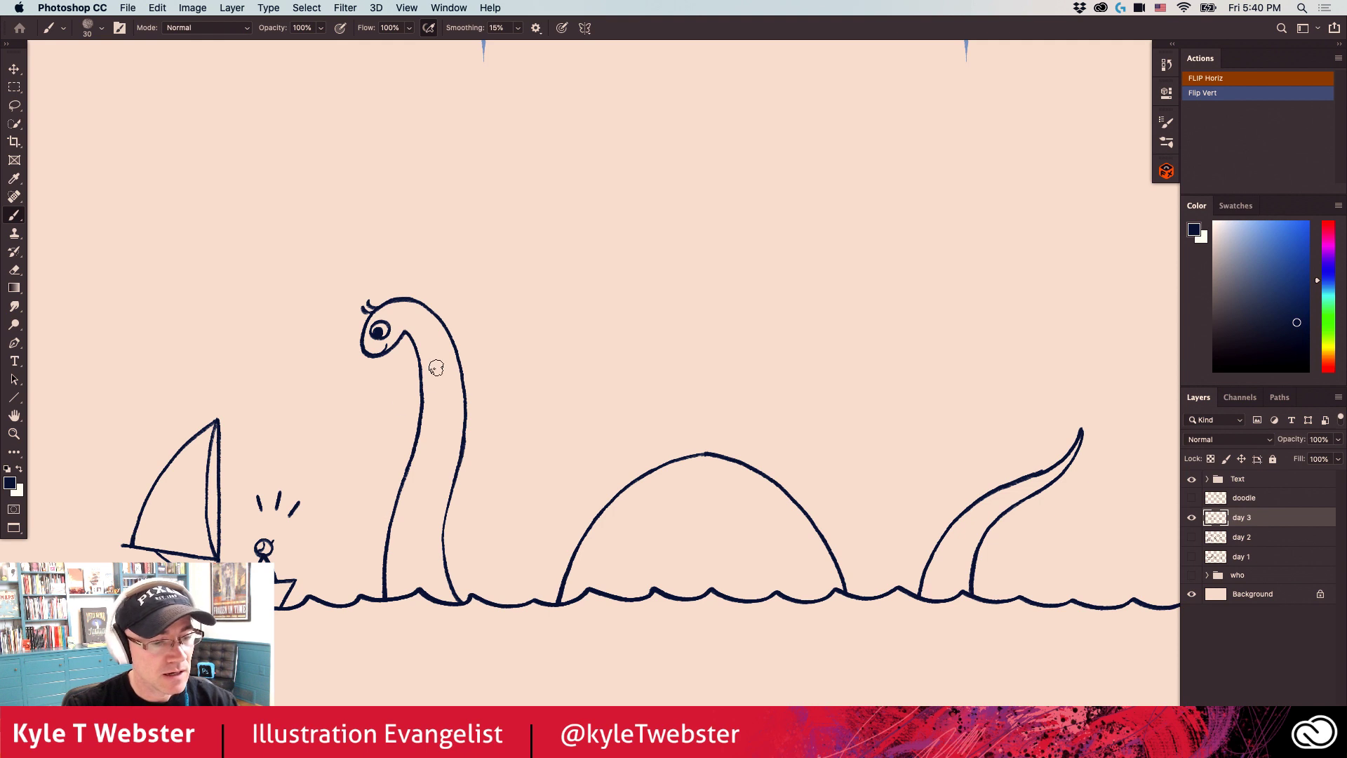
mouse_move(430, 343)
left_mouse_down()
mouse_move(452, 422)
mouse_move(436, 501)
mouse_move(419, 508)
left_mouse_up()
left_click_drag(420, 321, 421, 330)
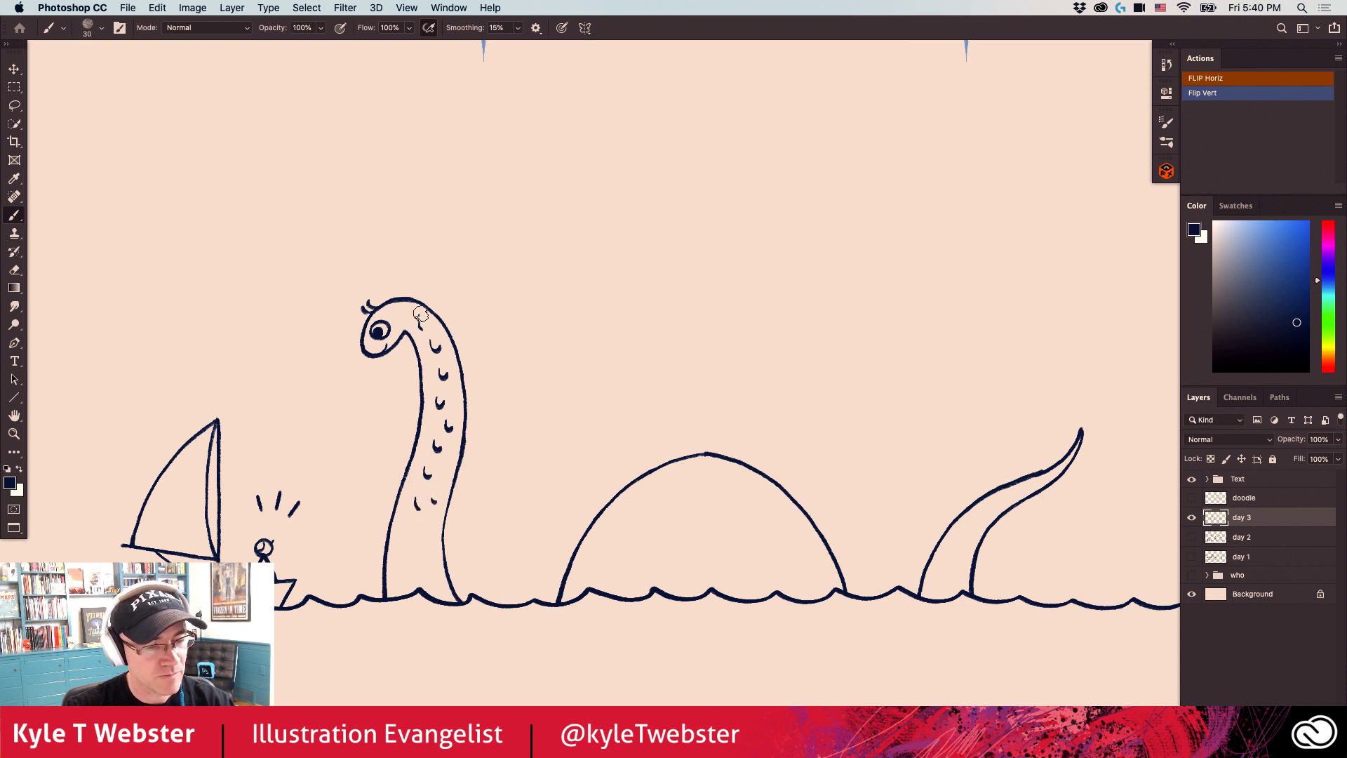
left_click_drag(425, 539, 359, 538)
Scatter small U-shaped scale marks across the serpent's central hump.
mouse_move(576, 508)
left_mouse_down()
mouse_move(603, 491)
mouse_move(630, 539)
mouse_move(592, 550)
left_mouse_up()
left_click_drag(551, 544, 563, 548)
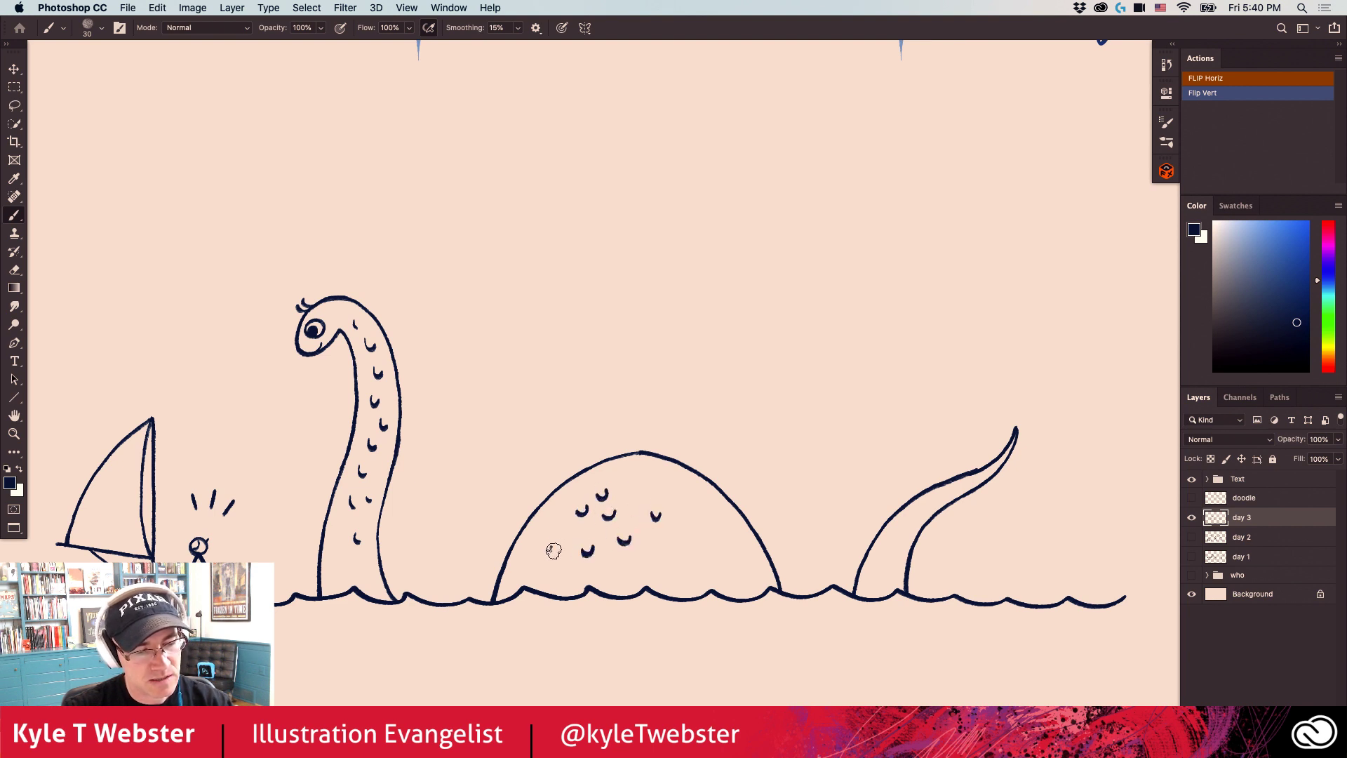
left_click_drag(655, 474, 664, 477)
left_click_drag(689, 540, 700, 545)
Draw small curved scale marks along the serpent's tail, from the waterline up toward the narrowing tip.
left_click_drag(778, 499, 592, 517)
left_click_drag(680, 580, 706, 551)
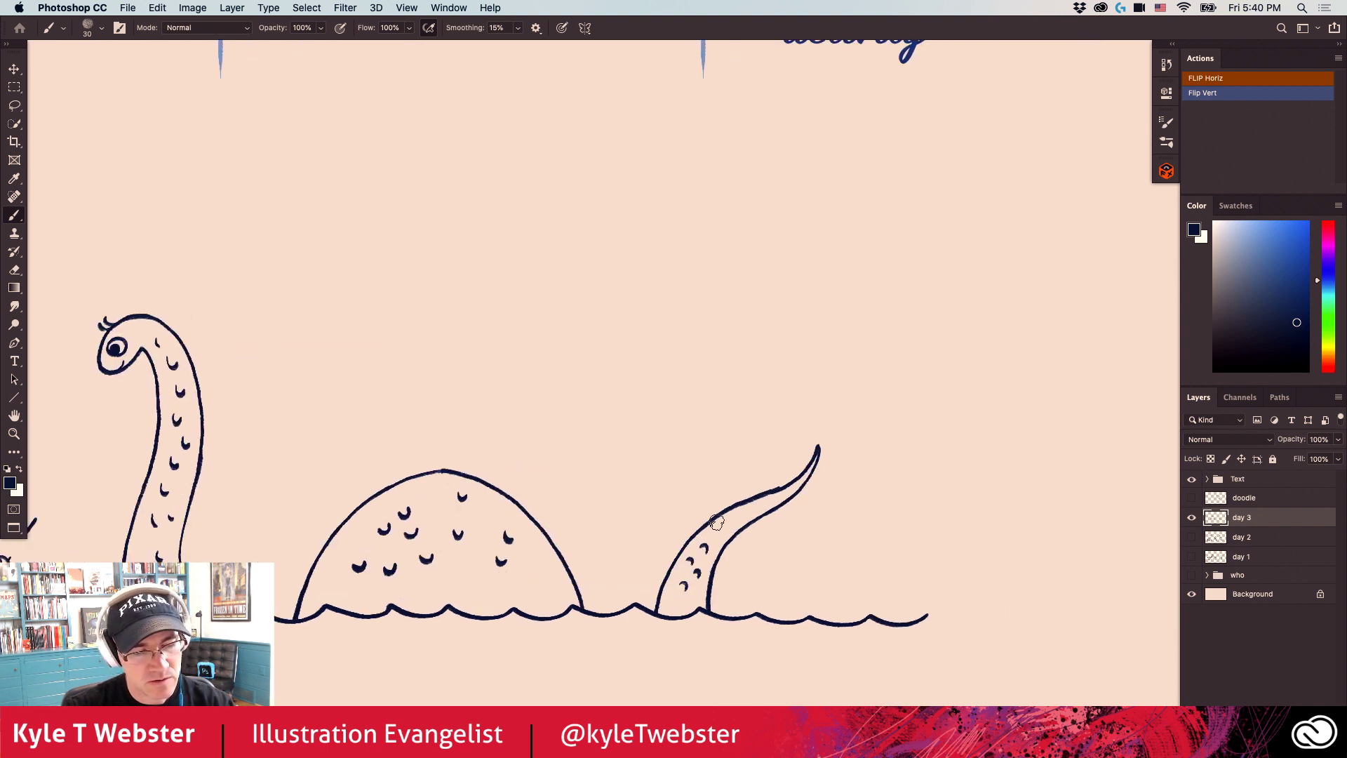
scroll(494, 652, "down", 3)
scroll(418, 663, "left", 5)
scroll(418, 662, "down", 3)
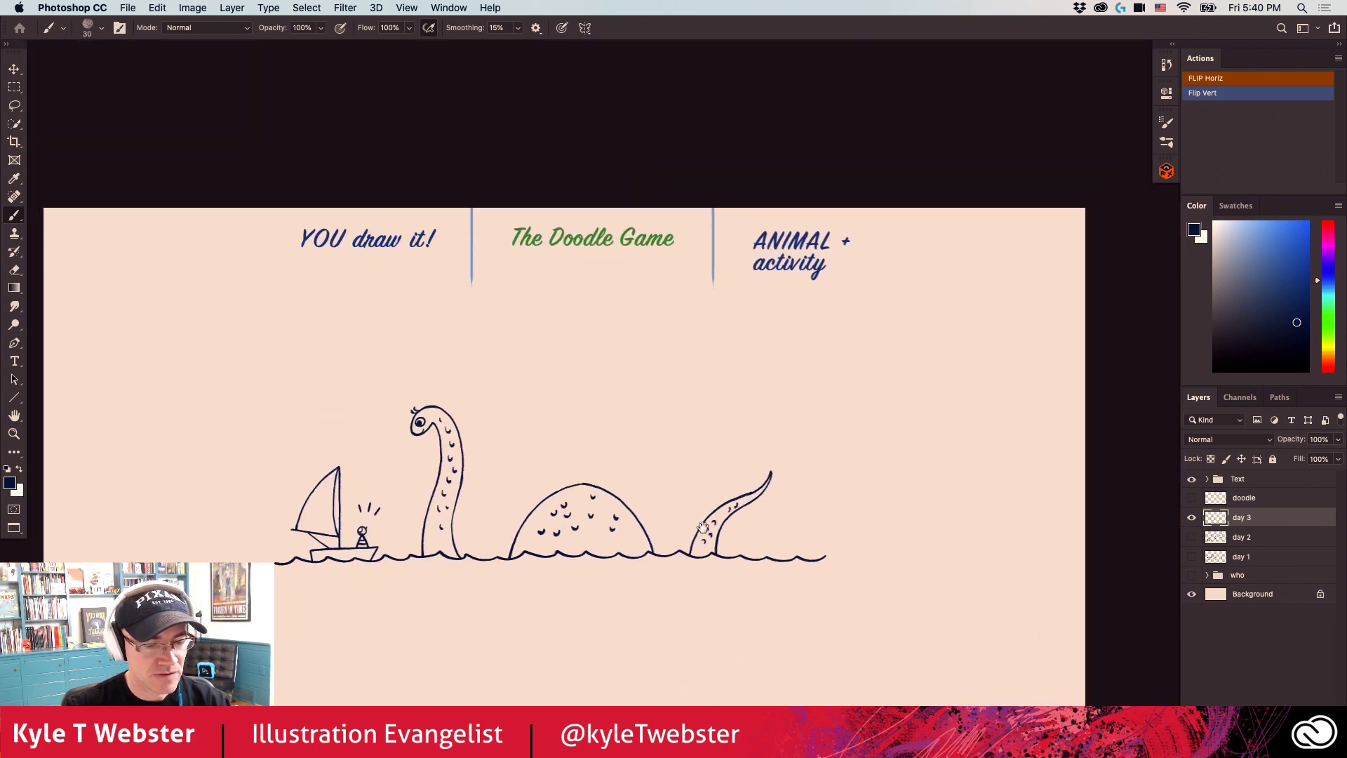
Draw a teardrop-shaped splash and a tiny round droplet above the water just right of the serpent's tail.
scroll(702, 526, "up", 4)
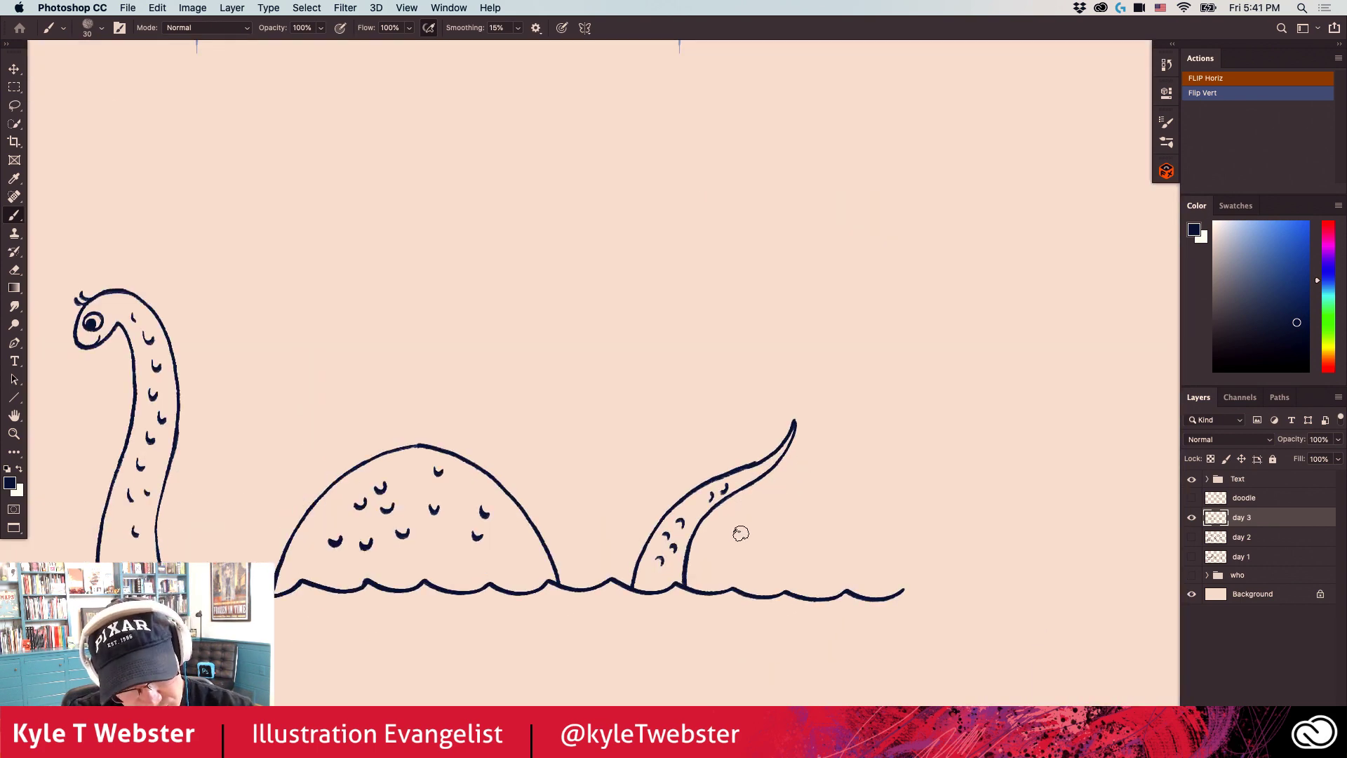
left_click_drag(726, 542, 719, 551)
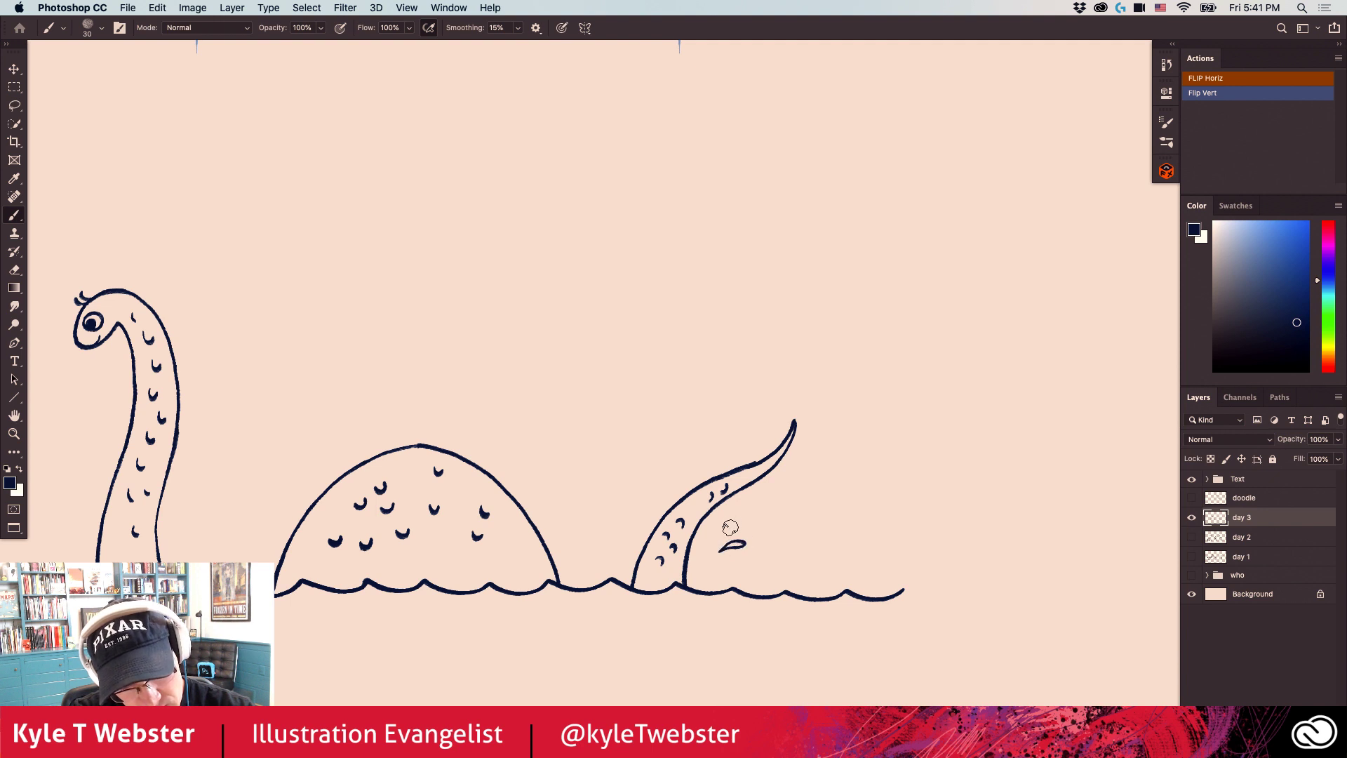
scroll(631, 506, "up", 4)
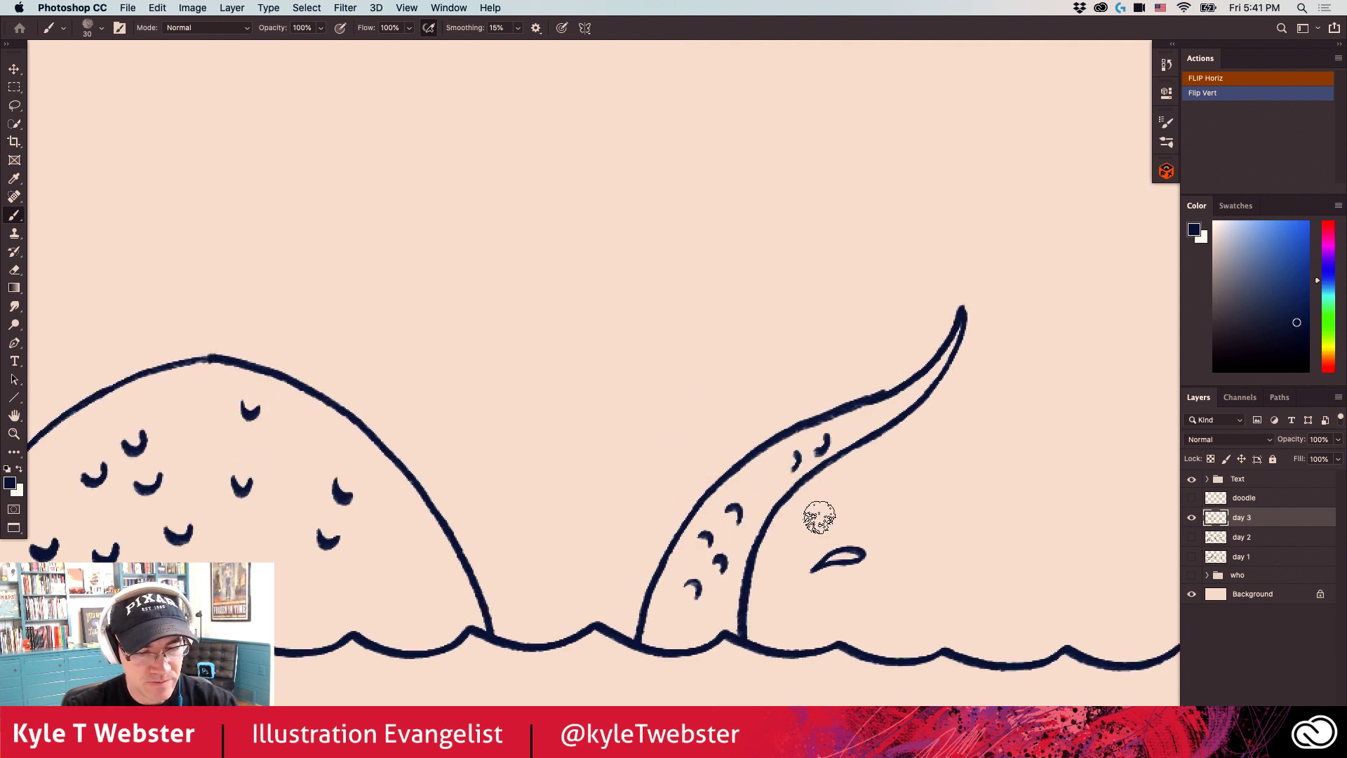
left_click_drag(856, 593, 862, 595)
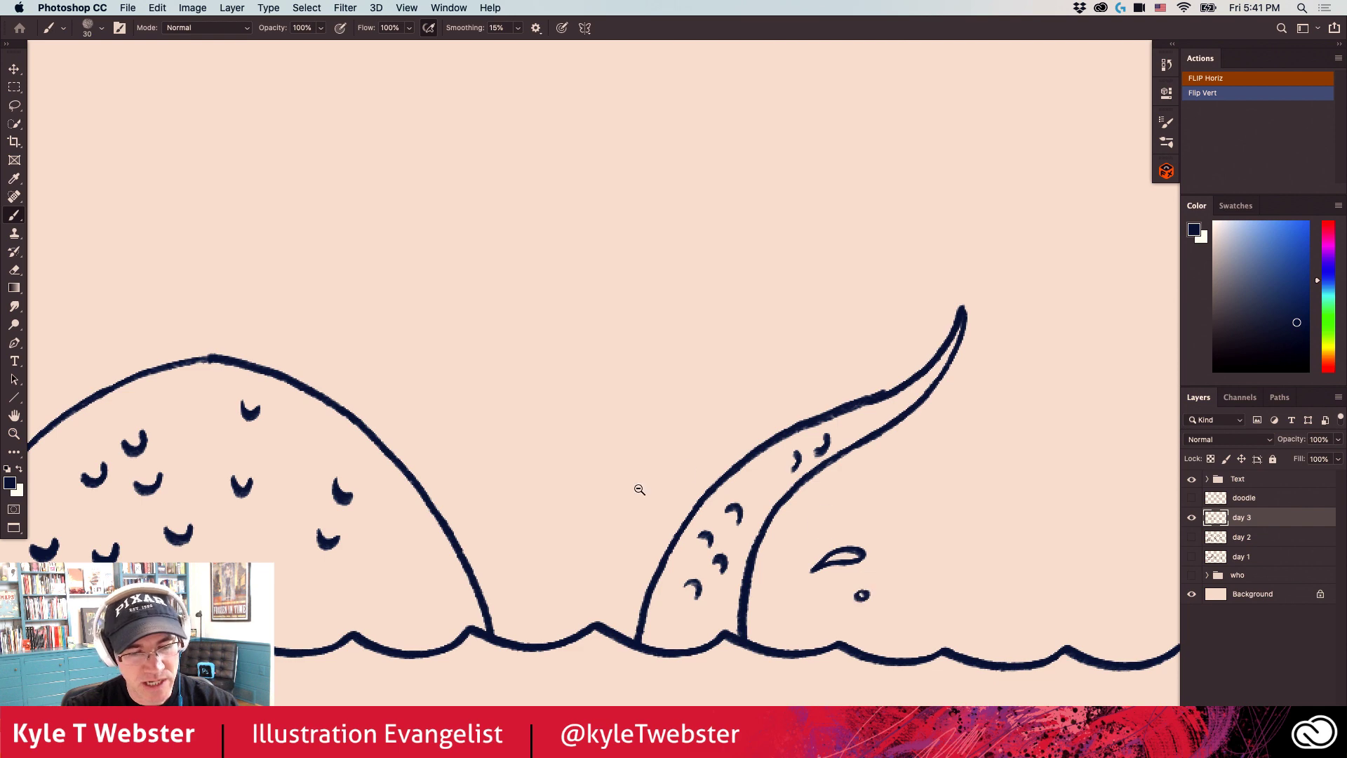
left_click(639, 488, "alt")
left_click_drag(280, 526, 442, 557)
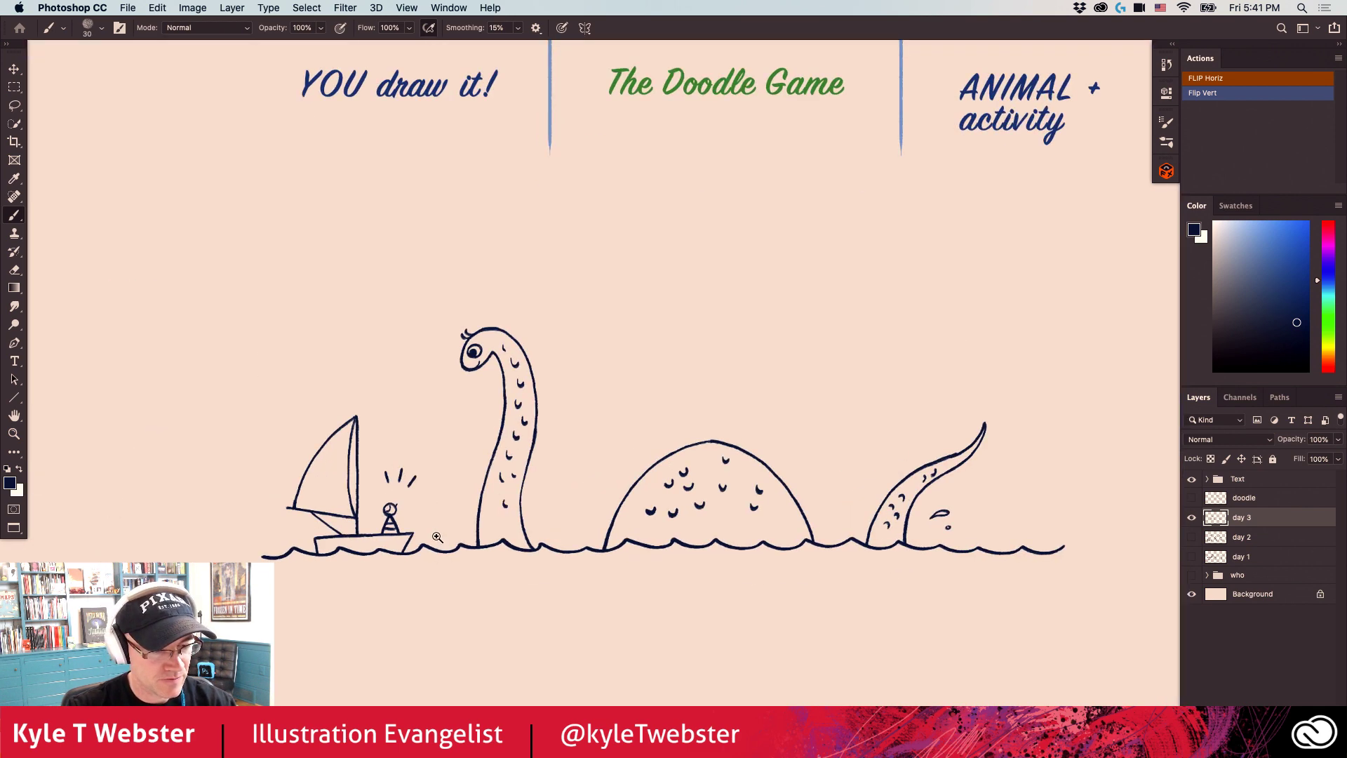
Draw splash droplets on both sides of the serpent's neck, three between it and the boat and one behind it.
scroll(449, 554, "up", 5)
mouse_move(521, 445)
left_mouse_down()
mouse_move(502, 433)
mouse_move(520, 450)
left_mouse_up()
left_click_drag(505, 369, 511, 379)
left_click_drag(476, 531, 504, 519)
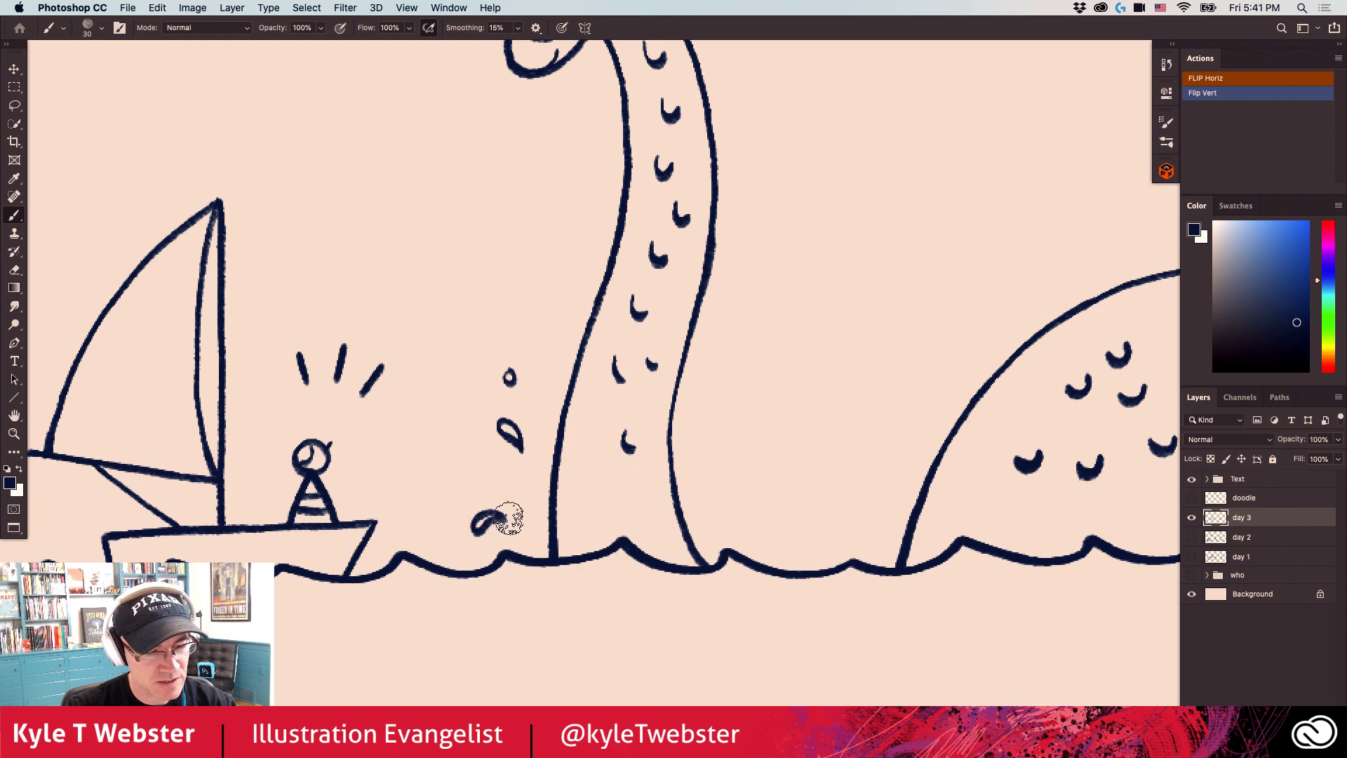
left_click_drag(711, 495, 723, 477)
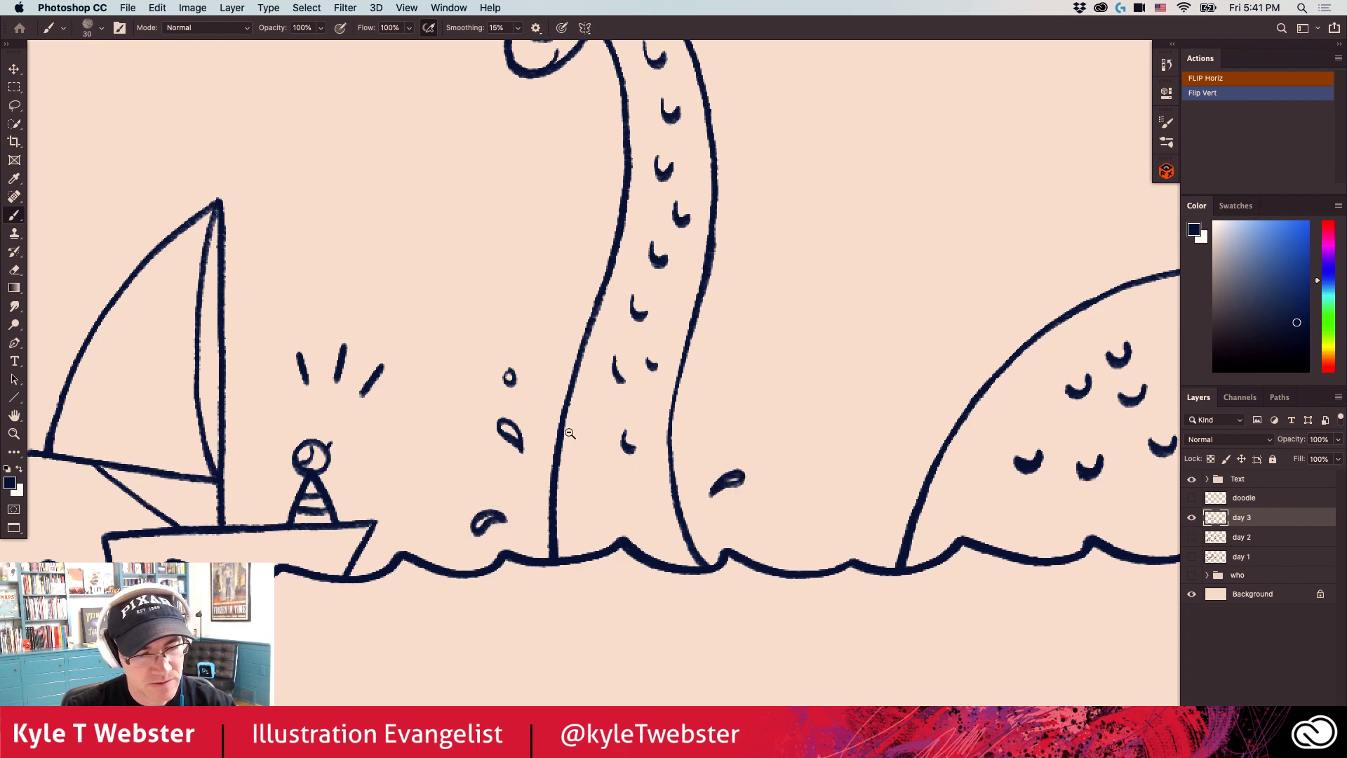
scroll(702, 484, "down", 5)
mouse_move(506, 487)
left_mouse_down()
mouse_move(375, 545)
mouse_move(368, 505)
left_mouse_up()
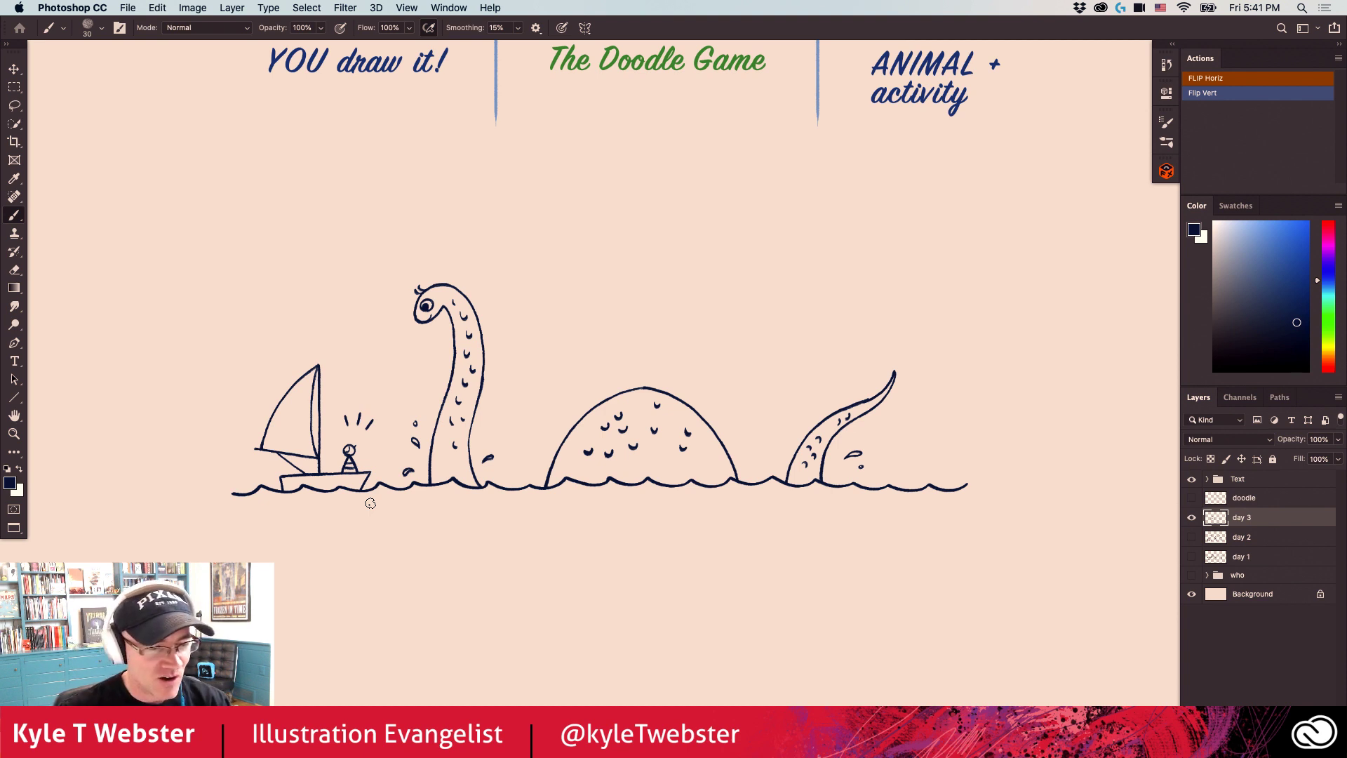
Draw a round sun in the sky between the hump and the tail, ringed with short broken arcs and dots.
left_click_drag(357, 433, 401, 473)
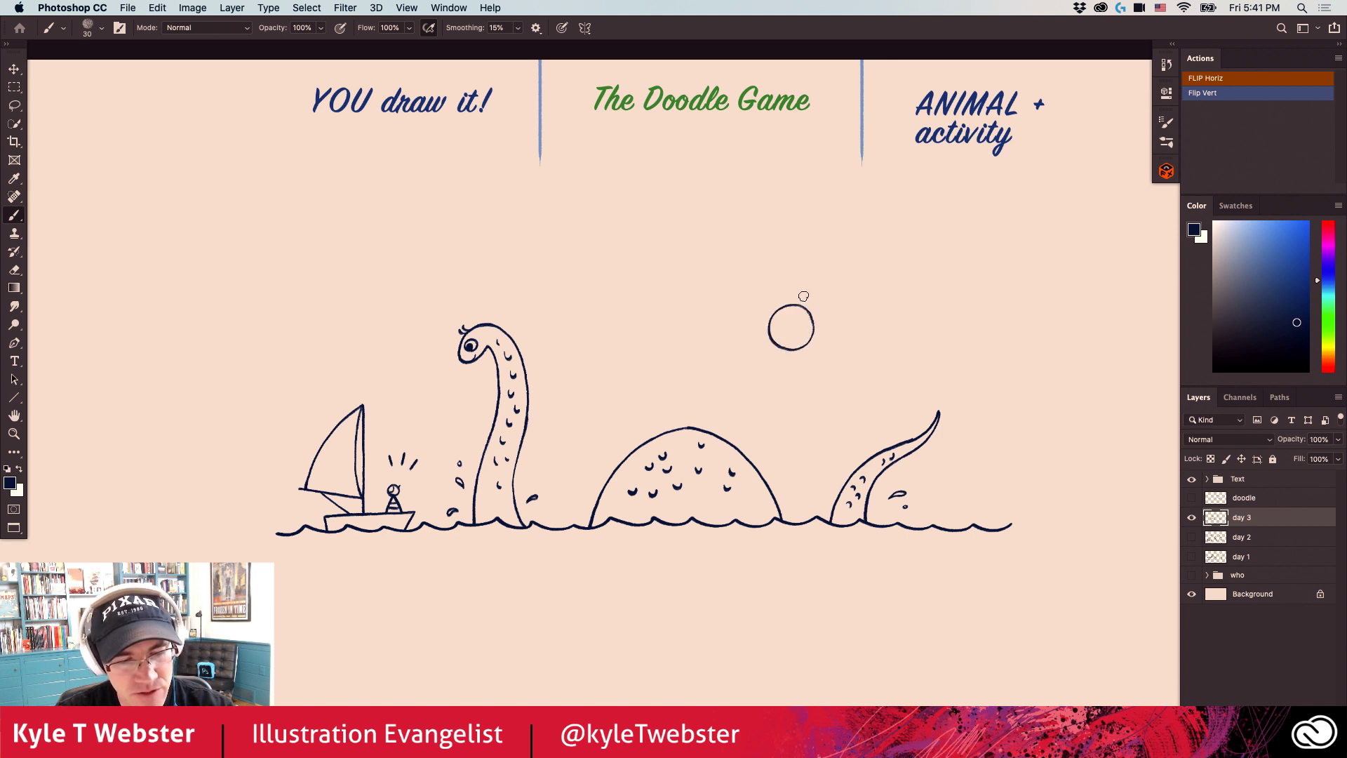
left_click(768, 328)
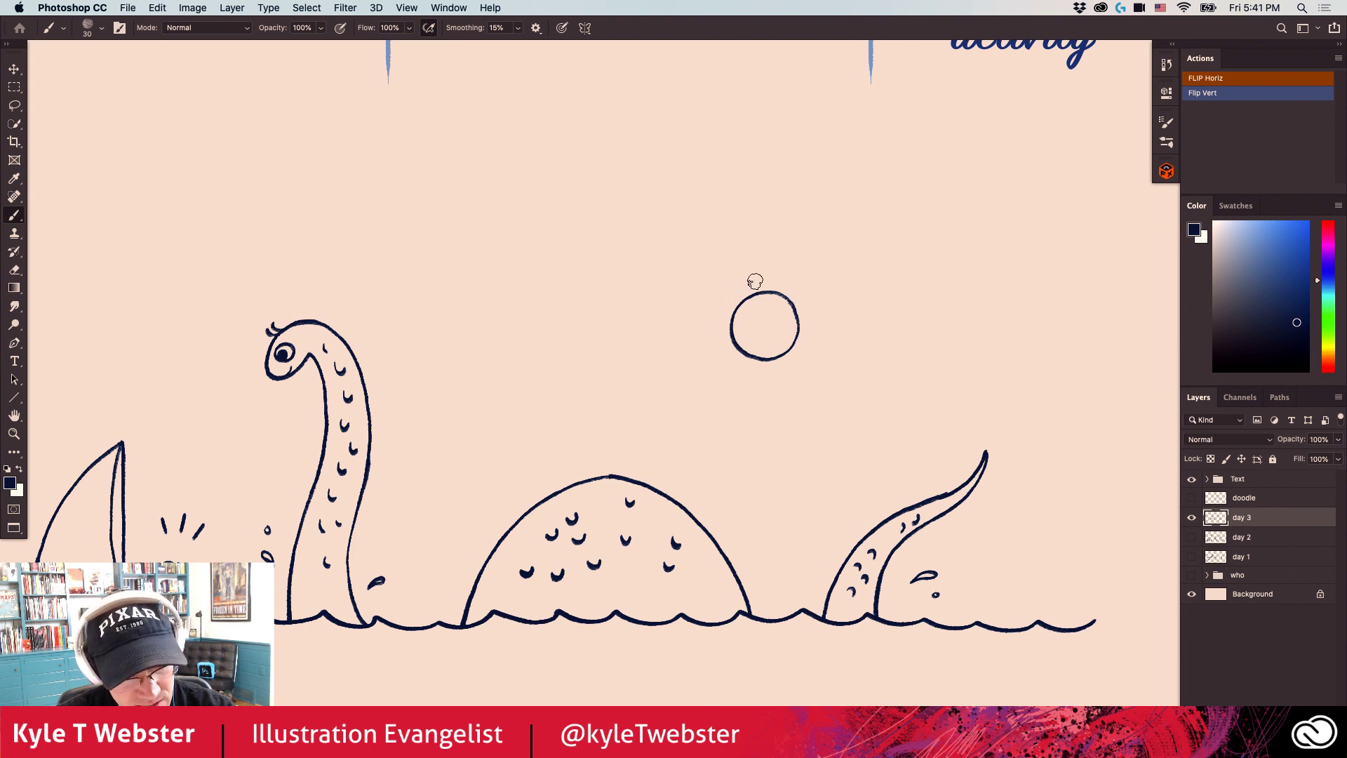
mouse_move(758, 279)
left_mouse_down()
mouse_move(736, 288)
mouse_move(720, 322)
left_mouse_up()
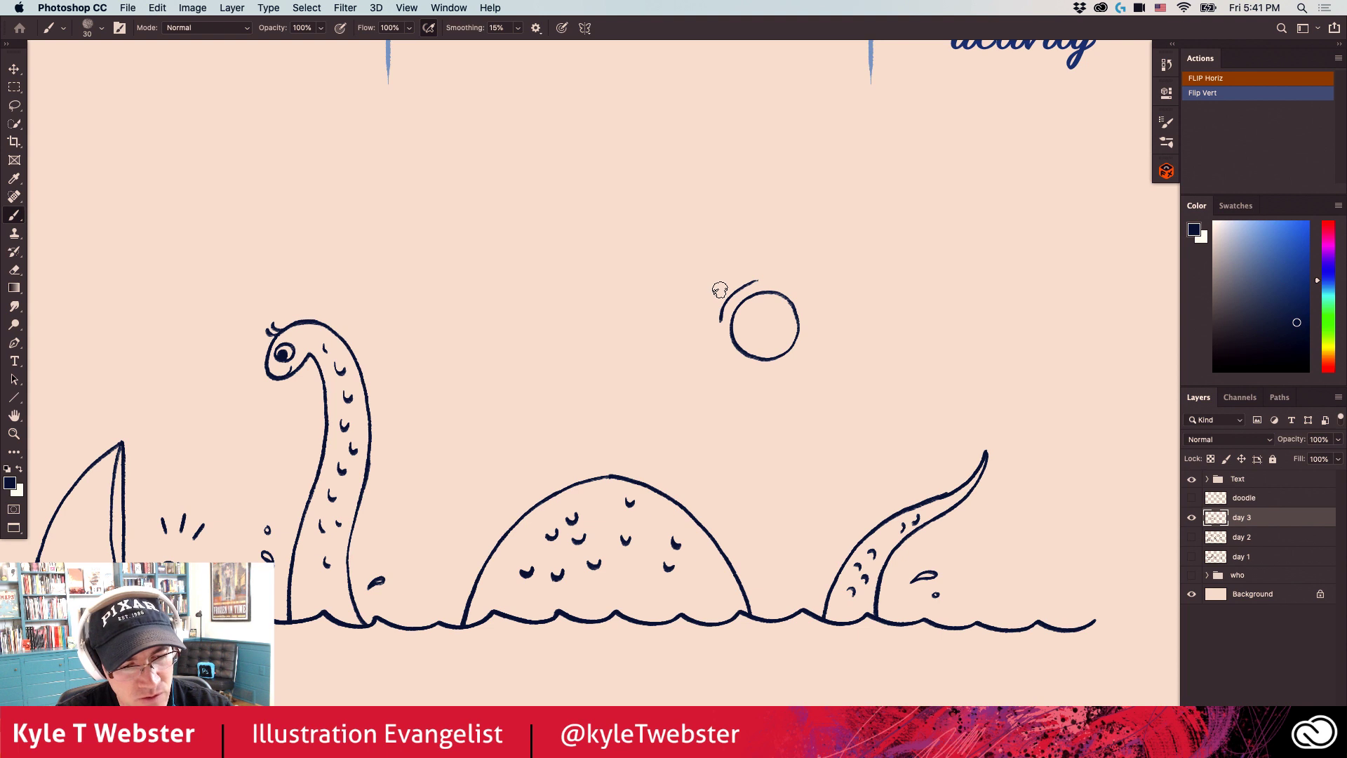
left_click_drag(717, 290, 710, 341)
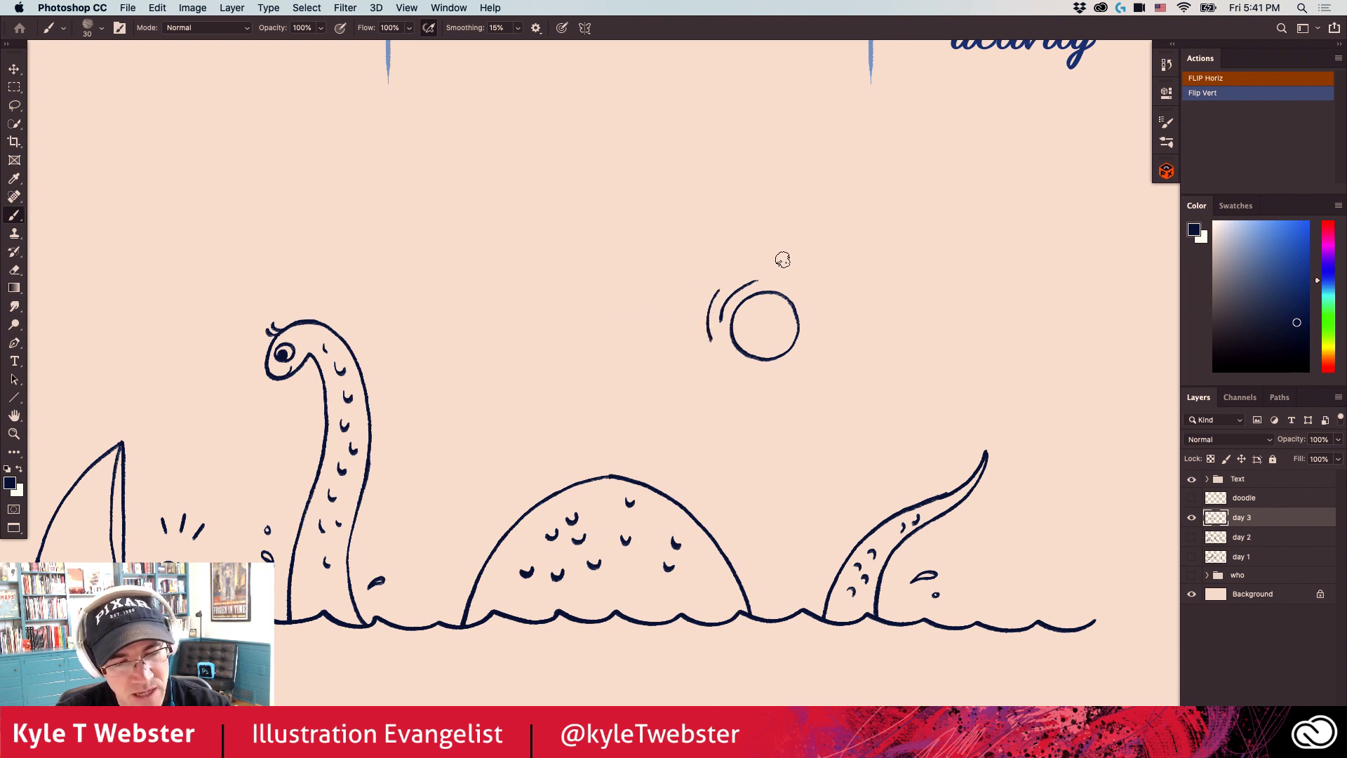
mouse_move(815, 325)
left_mouse_down()
mouse_move(793, 362)
mouse_move(820, 309)
left_mouse_up()
left_click(814, 291)
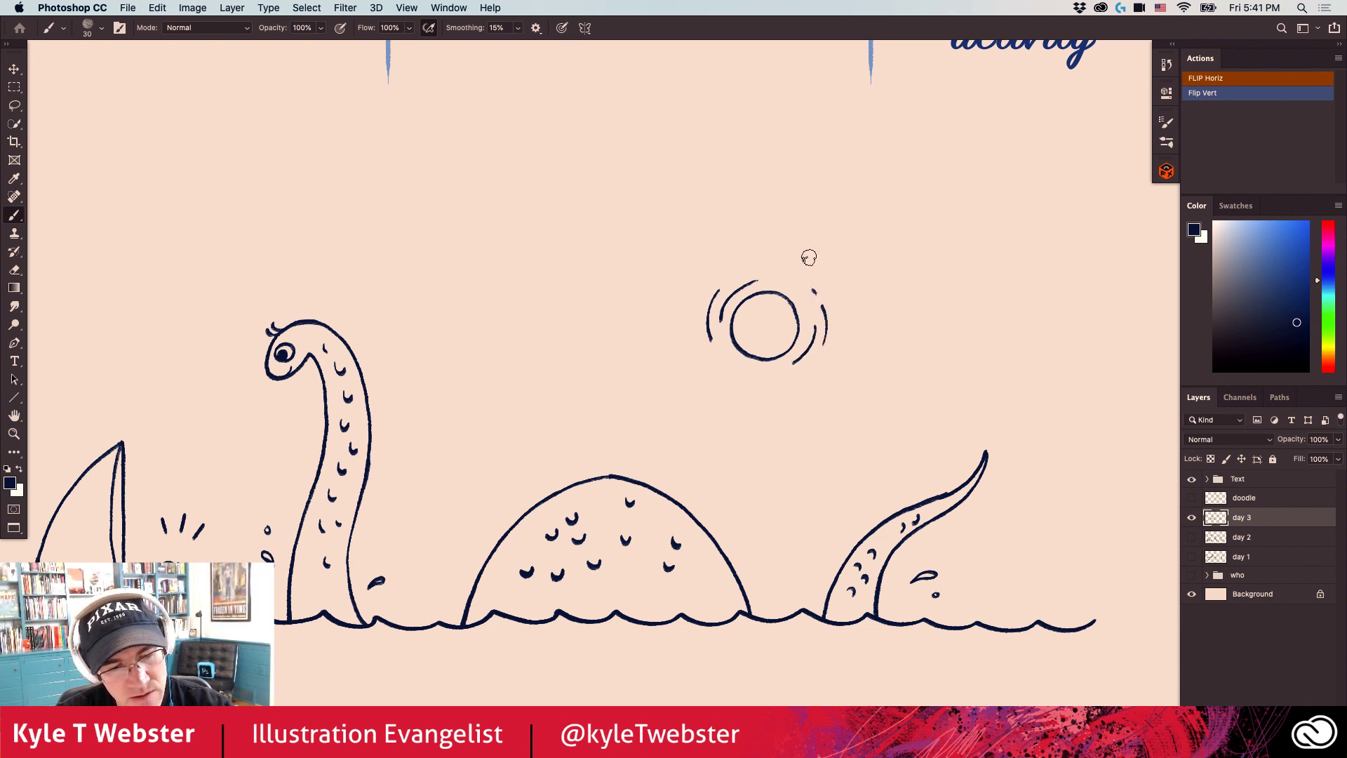
left_click(774, 278)
left_click_drag(734, 267, 711, 281)
left_click_drag(798, 375, 783, 382)
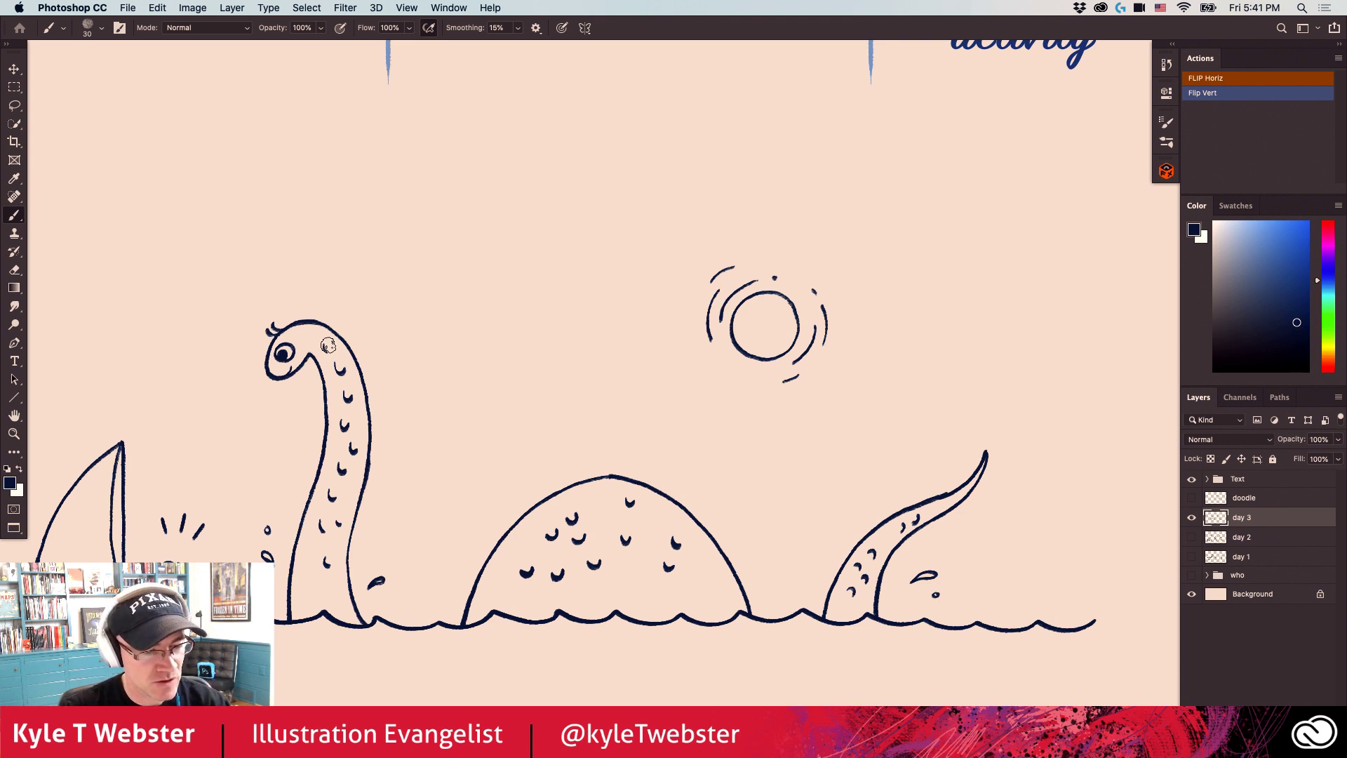
Add tiny V-shaped birds in the sky between the serpent's head and the sun, and short ripple strokes below the waterline.
key("super+0")
left_click_drag(421, 390, 602, 389)
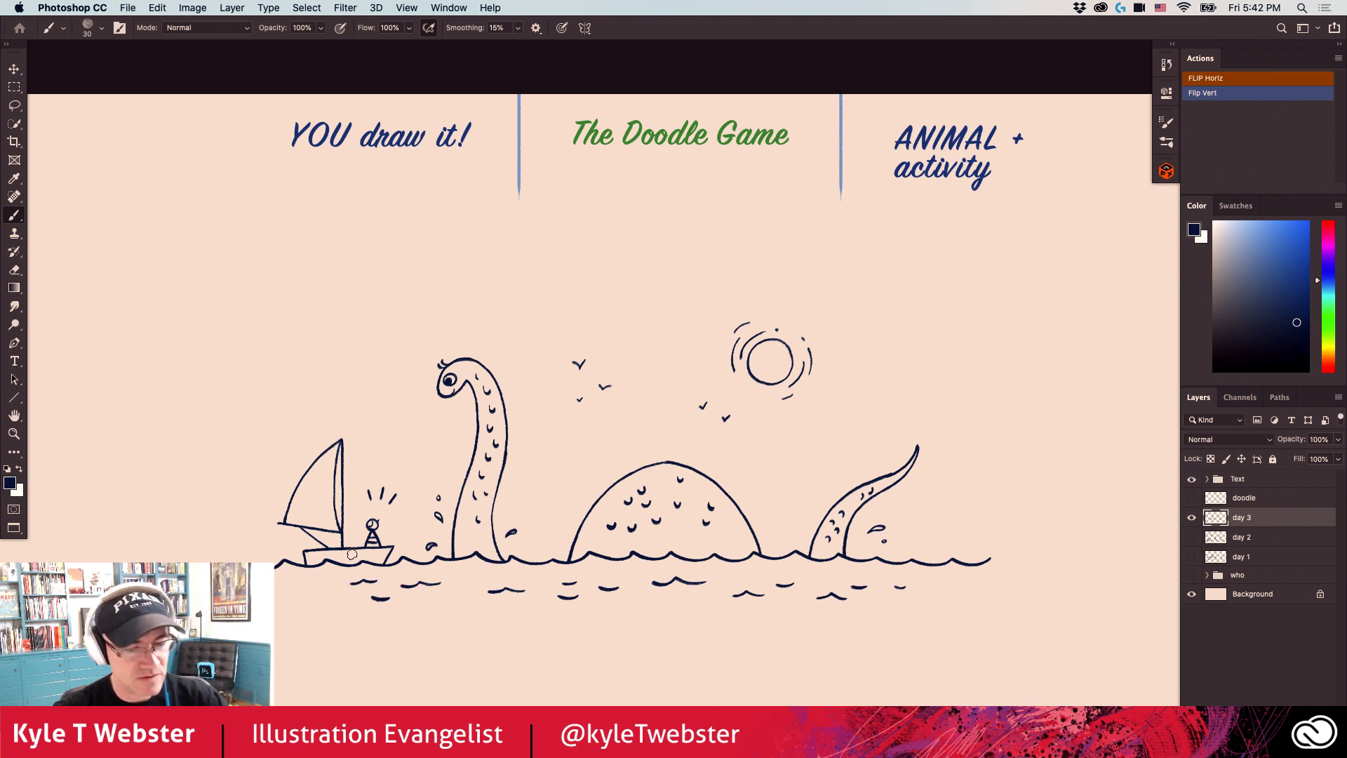
key("super+minus")
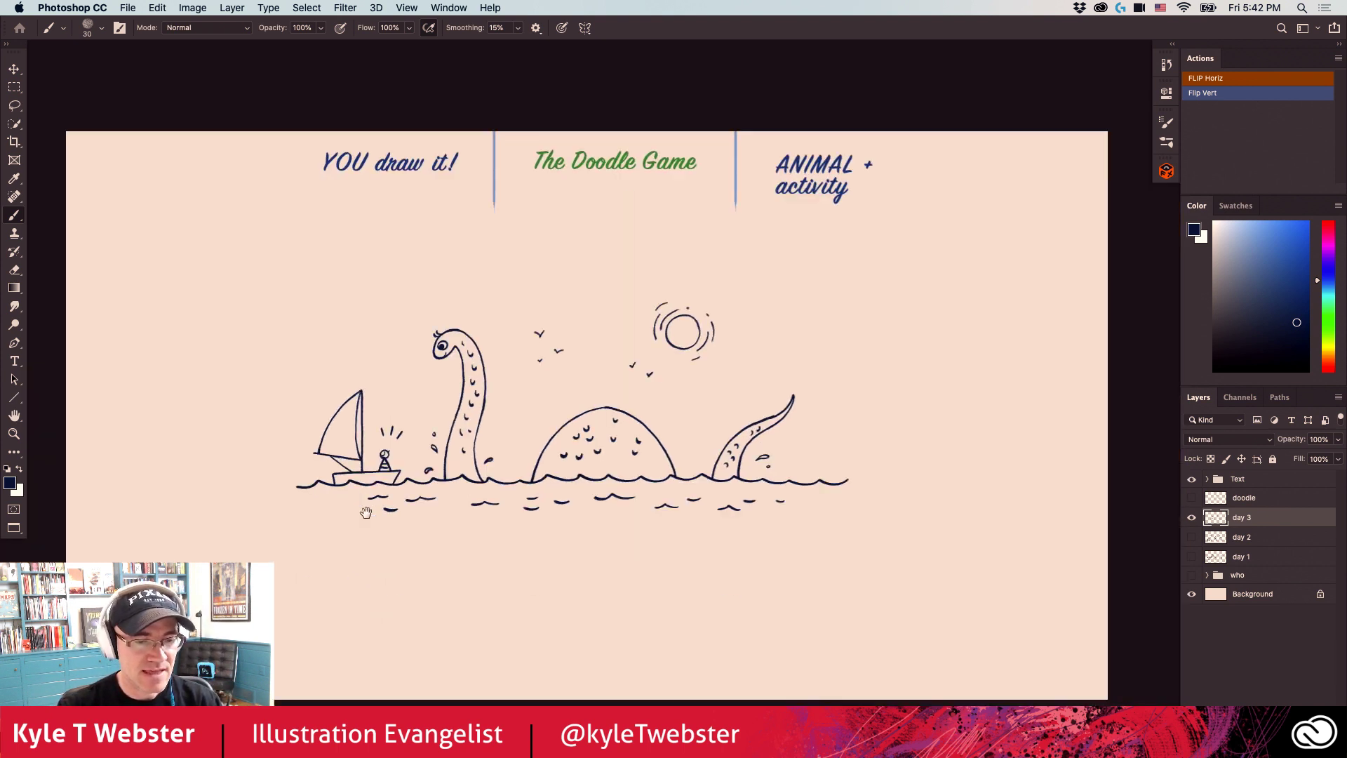
Move the whole day 3 drawing horizontally to the right half of the canvas, then return to the Brush tool.
key("v")
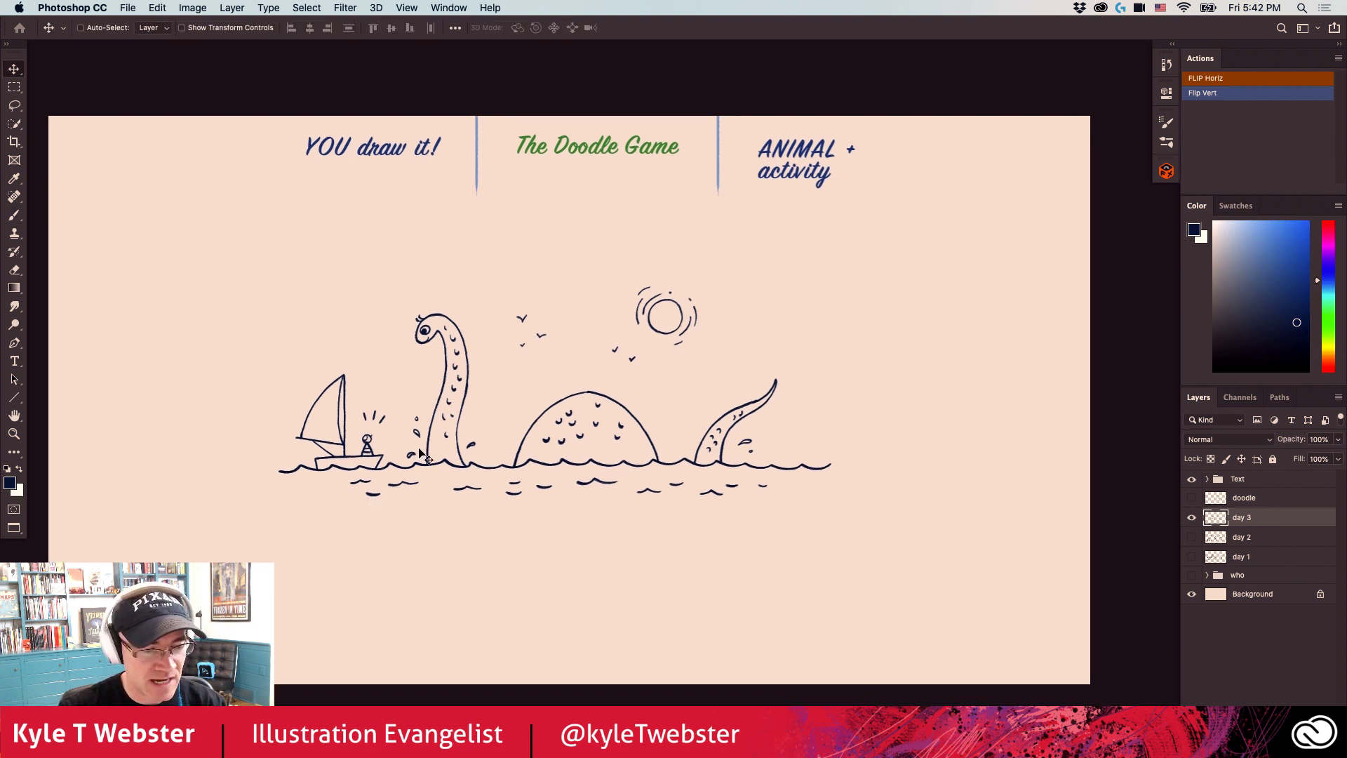
left_click_drag(404, 466, 609, 459)
key("b")
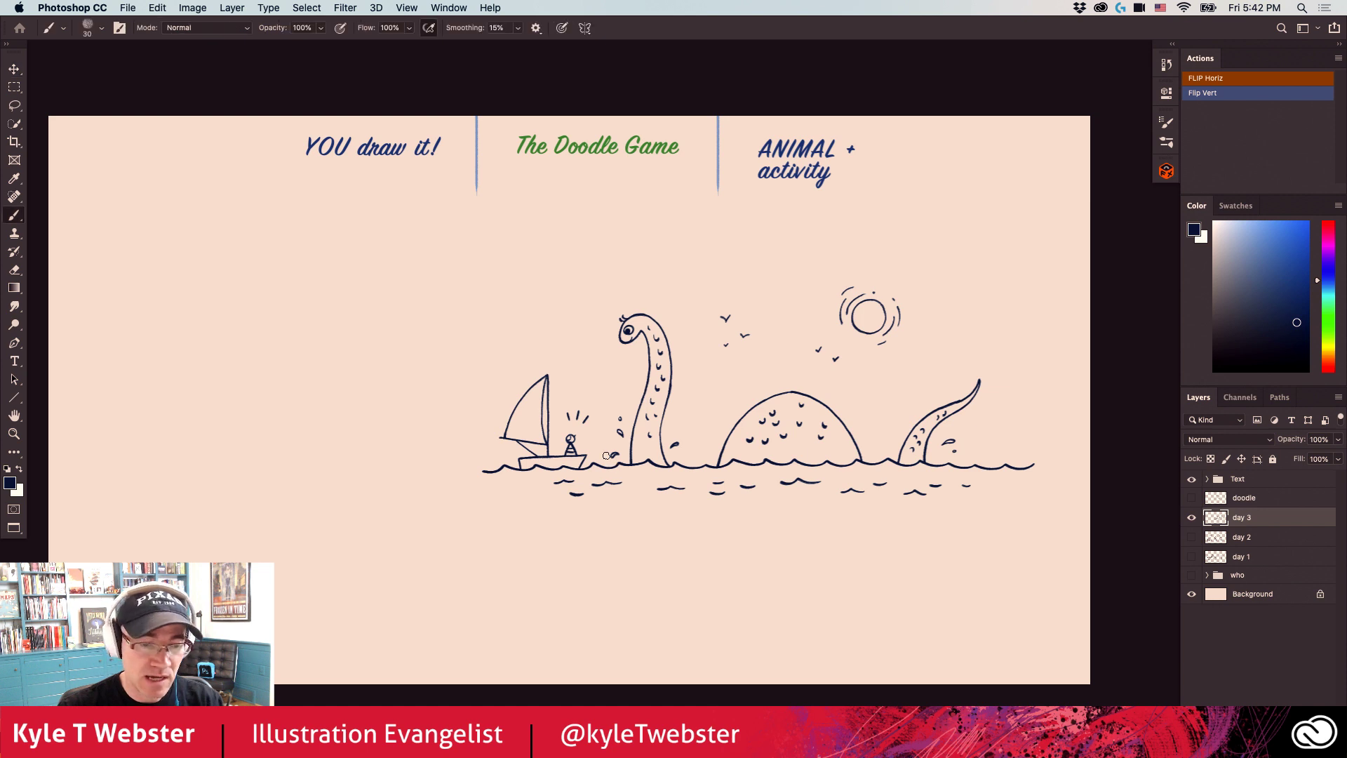
Hide the day 3 layer, show the doodle layer with the two starter lines, and make it the active layer.
left_click(1191, 517)
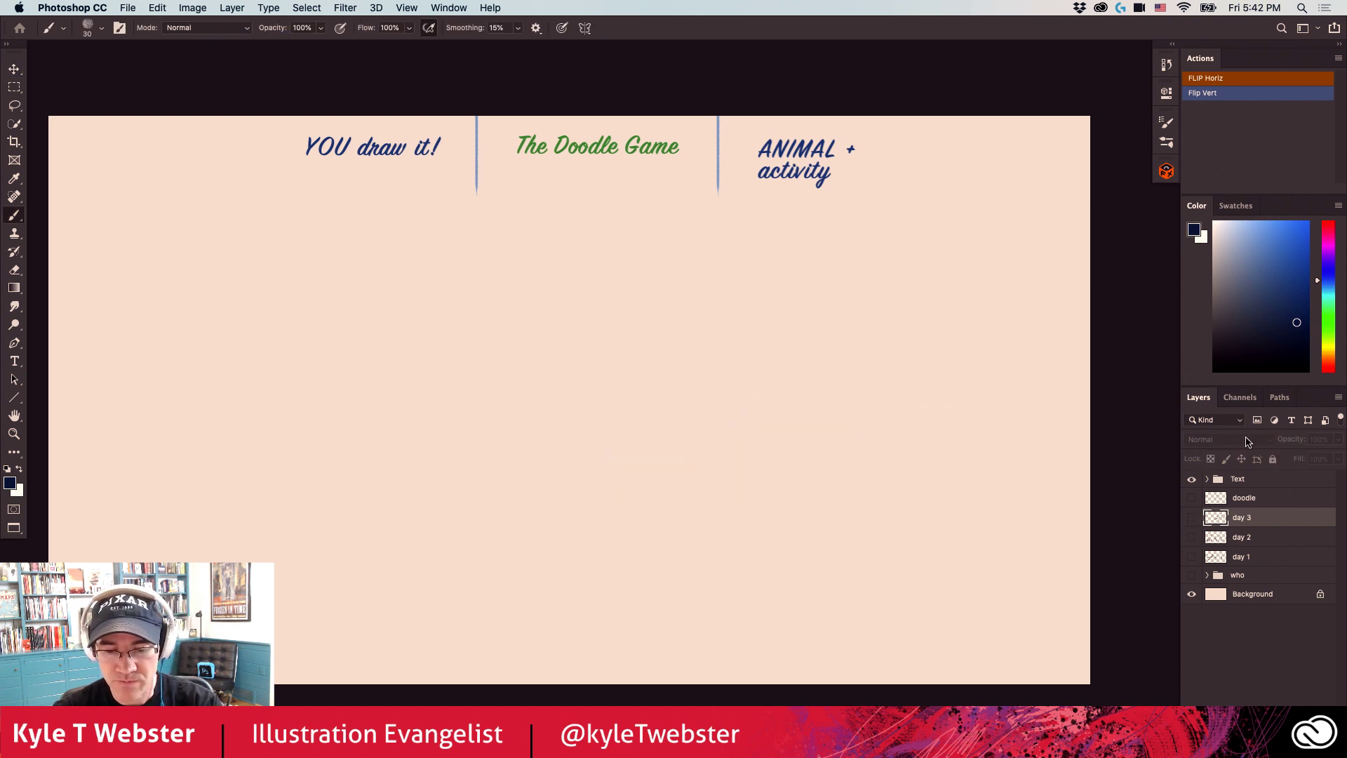
left_click(1191, 497)
scroll(463, 607, "left", 2)
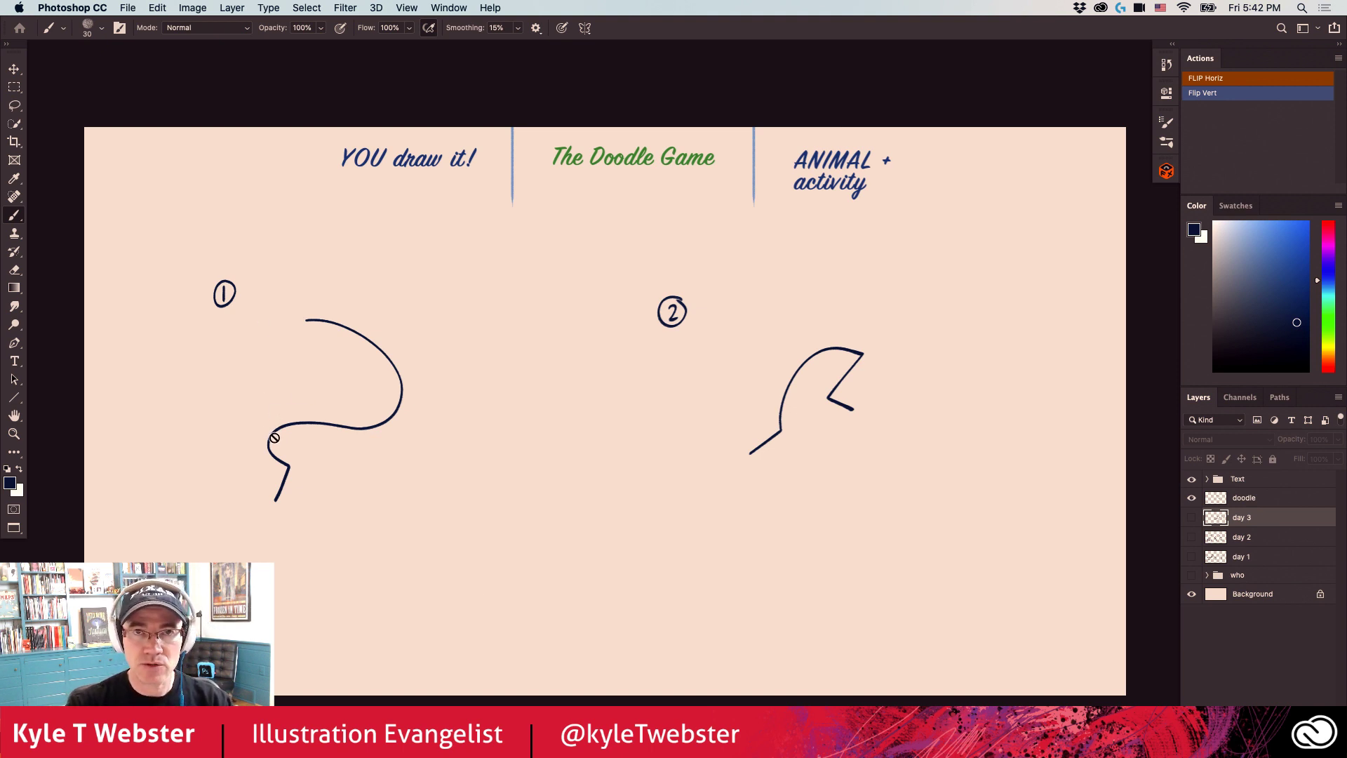
scroll(273, 440, "up", 3)
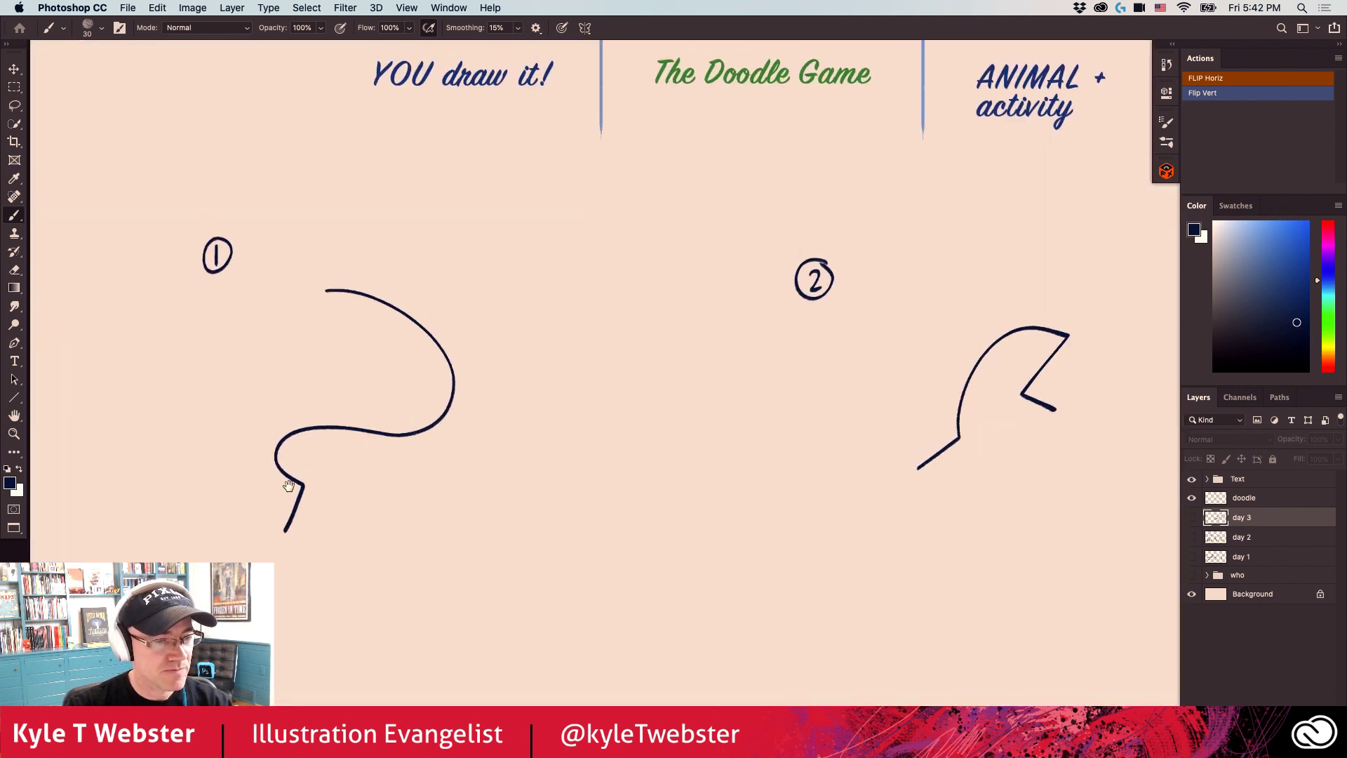
scroll(288, 470, "up", 1)
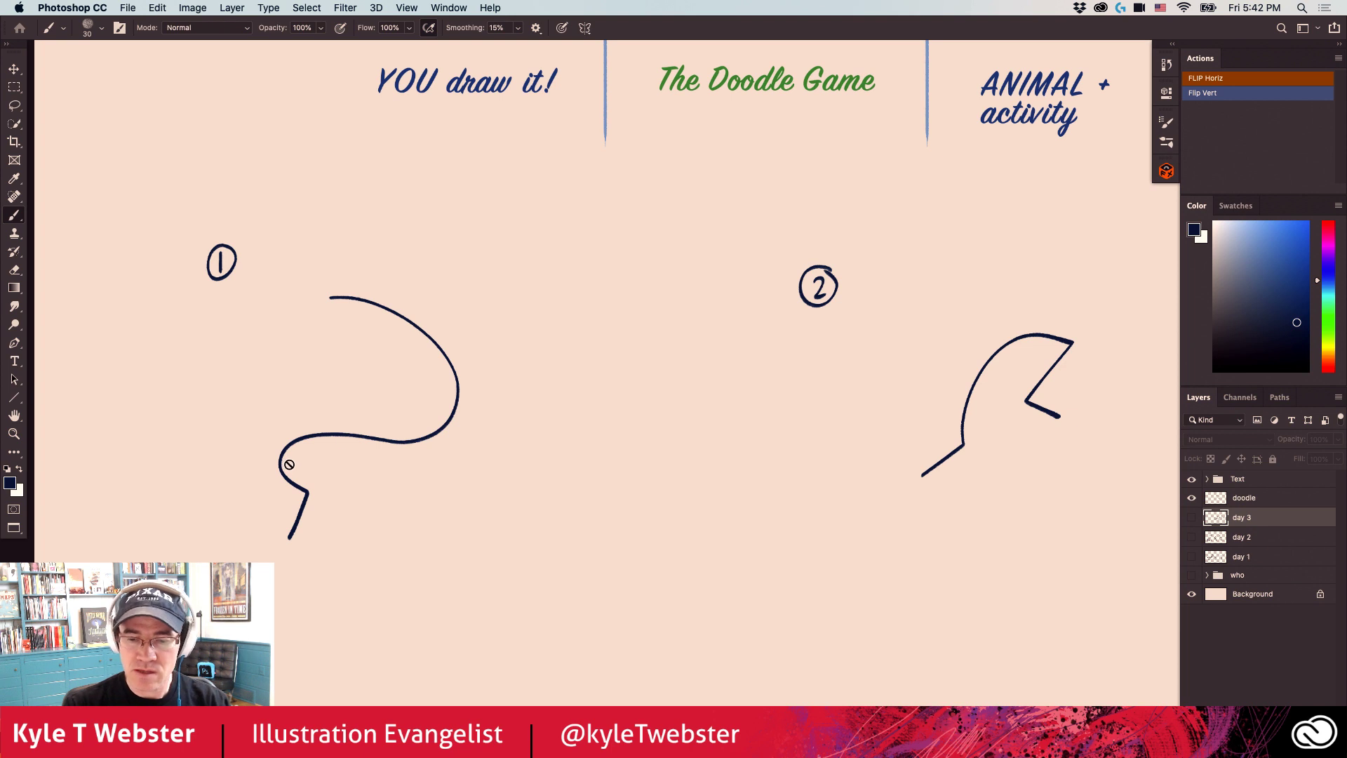
left_click(1211, 495)
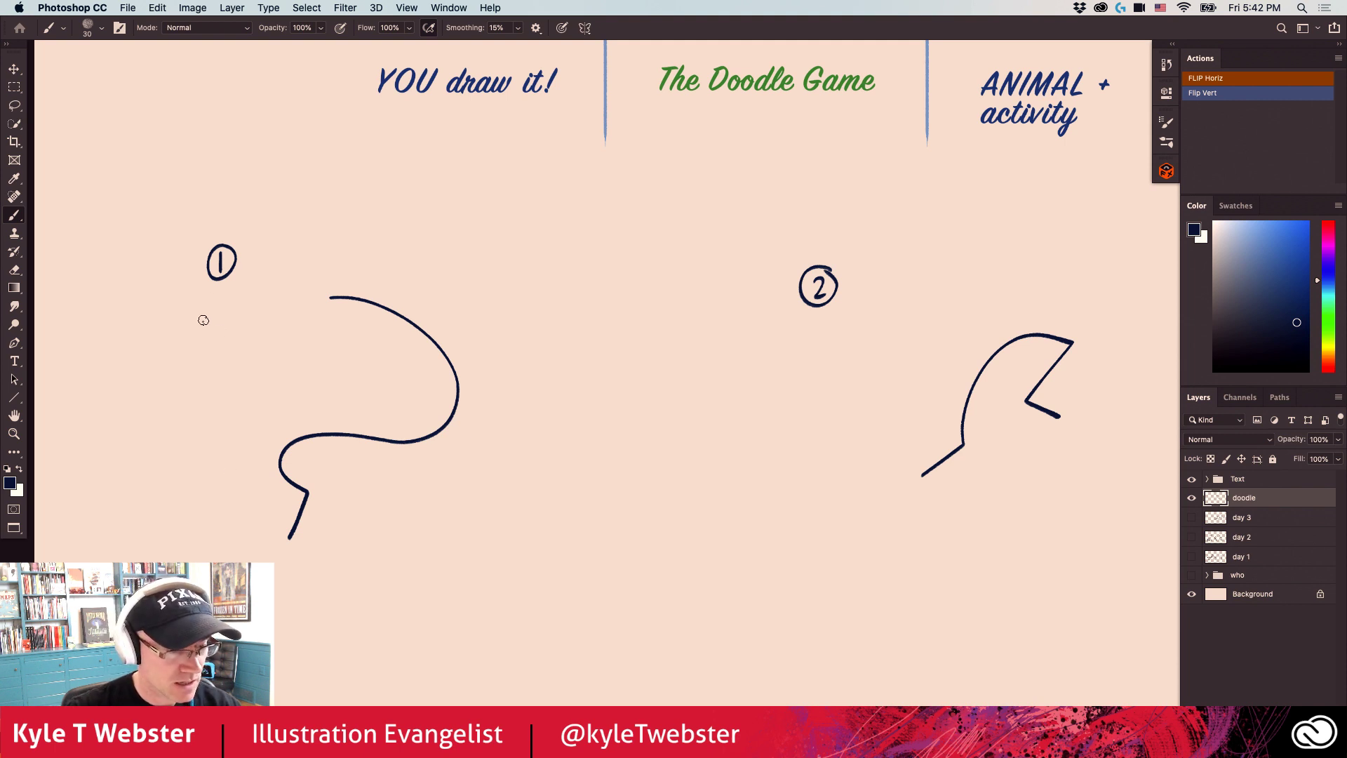
Lasso the circled number 1 beside the first doodle line, delete it, deselect, and return to the Brush tool.
key("l")
mouse_move(208, 228)
left_mouse_down()
mouse_move(256, 275)
mouse_move(210, 229)
left_mouse_up()
key("Delete")
key("ctrl+d")
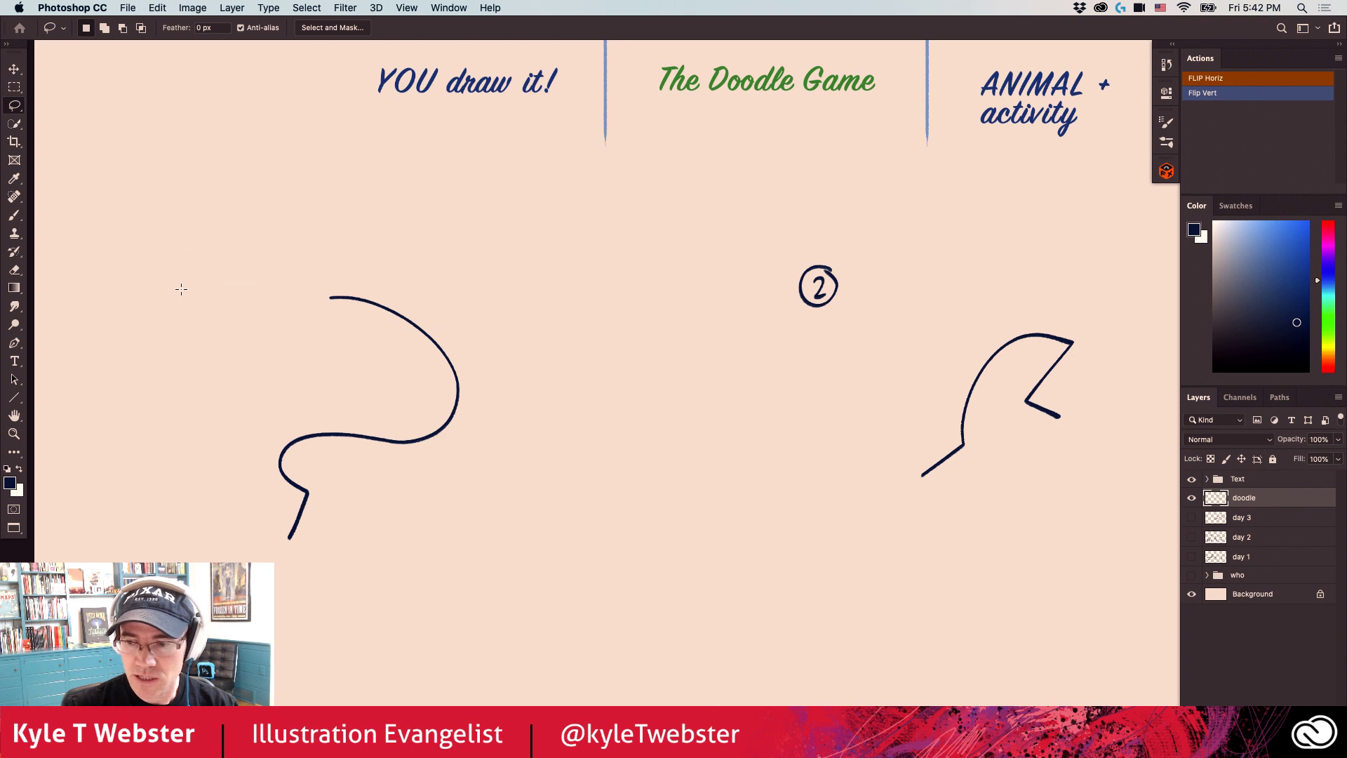
key("b")
mouse_move(267, 431)
left_mouse_down()
mouse_move(316, 436)
mouse_move(234, 418)
left_mouse_up()
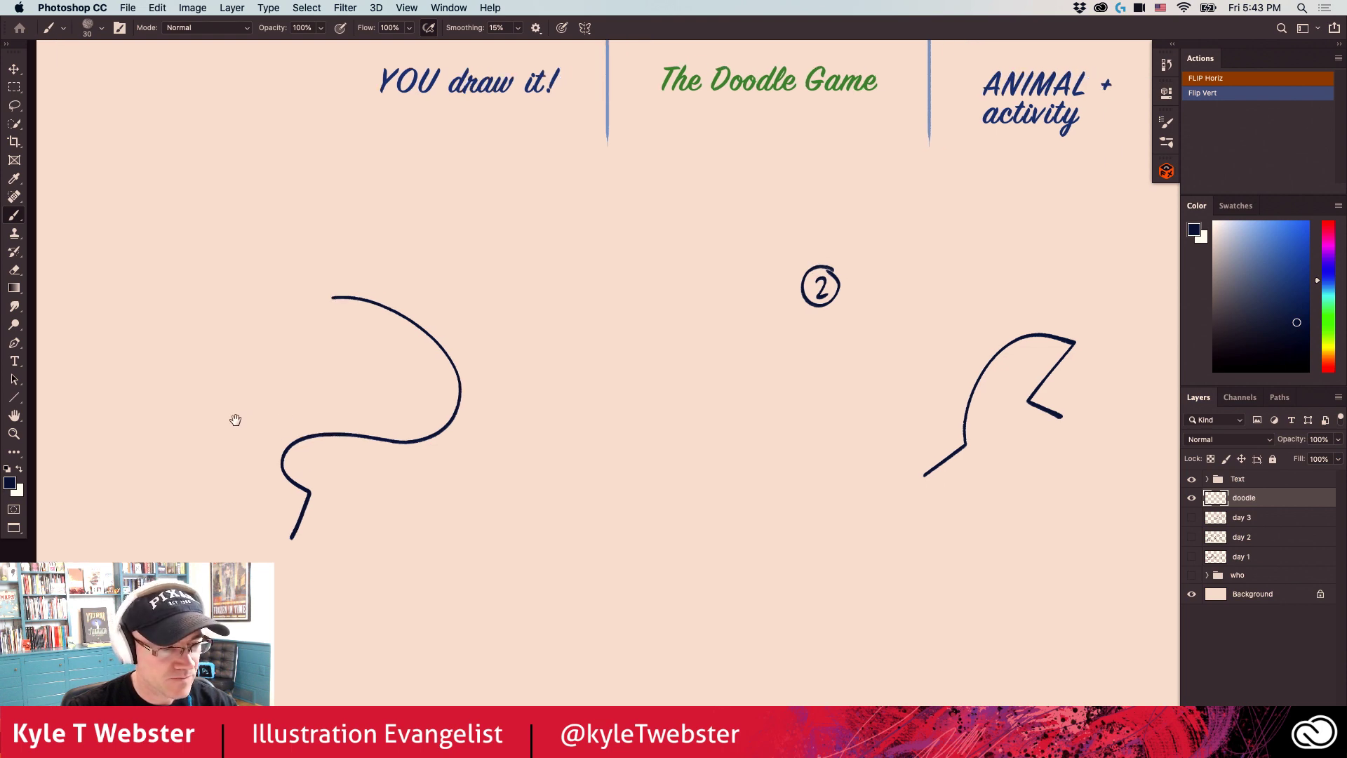
key("r")
mouse_move(235, 288)
left_mouse_down()
mouse_move(210, 309)
mouse_move(242, 519)
mouse_move(268, 556)
mouse_move(355, 301)
mouse_move(616, 348)
mouse_move(719, 352)
mouse_move(643, 360)
mouse_move(620, 385)
mouse_move(616, 374)
left_mouse_up()
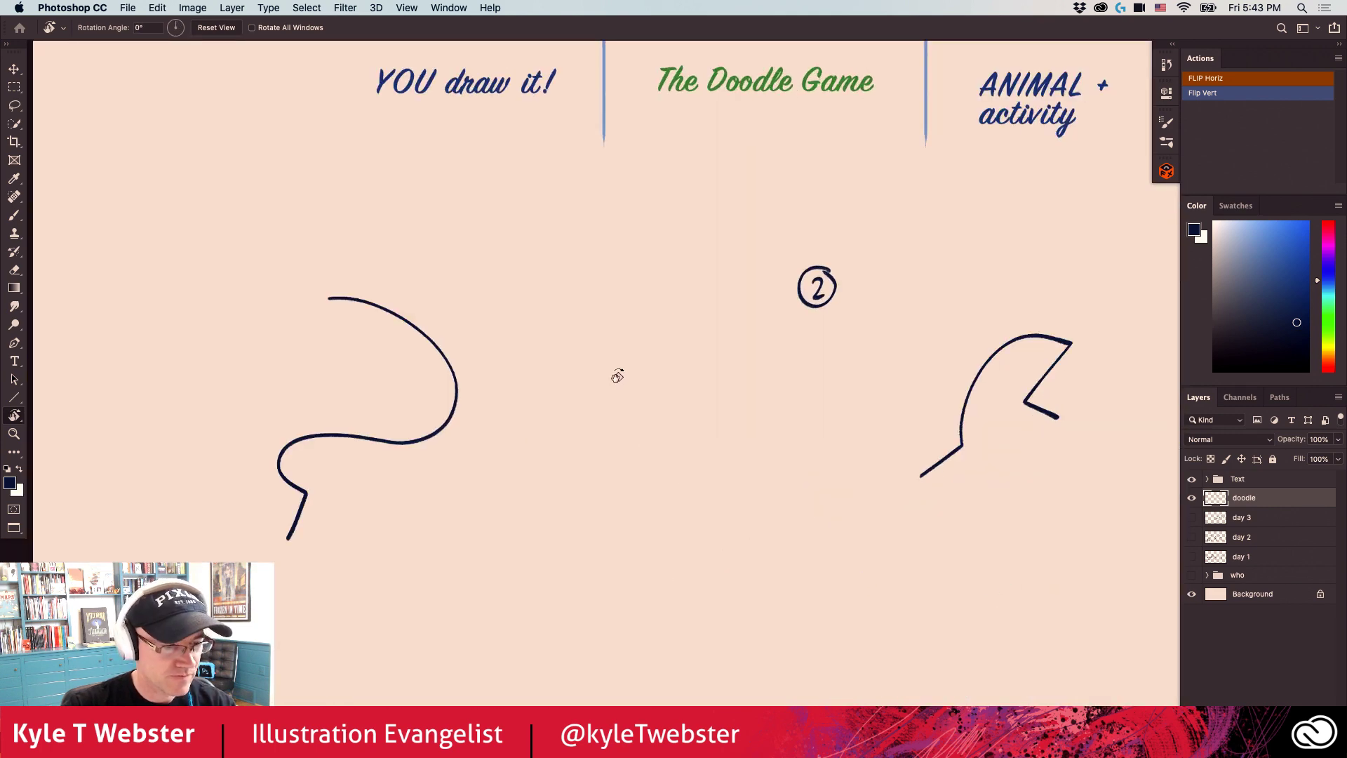
key("b")
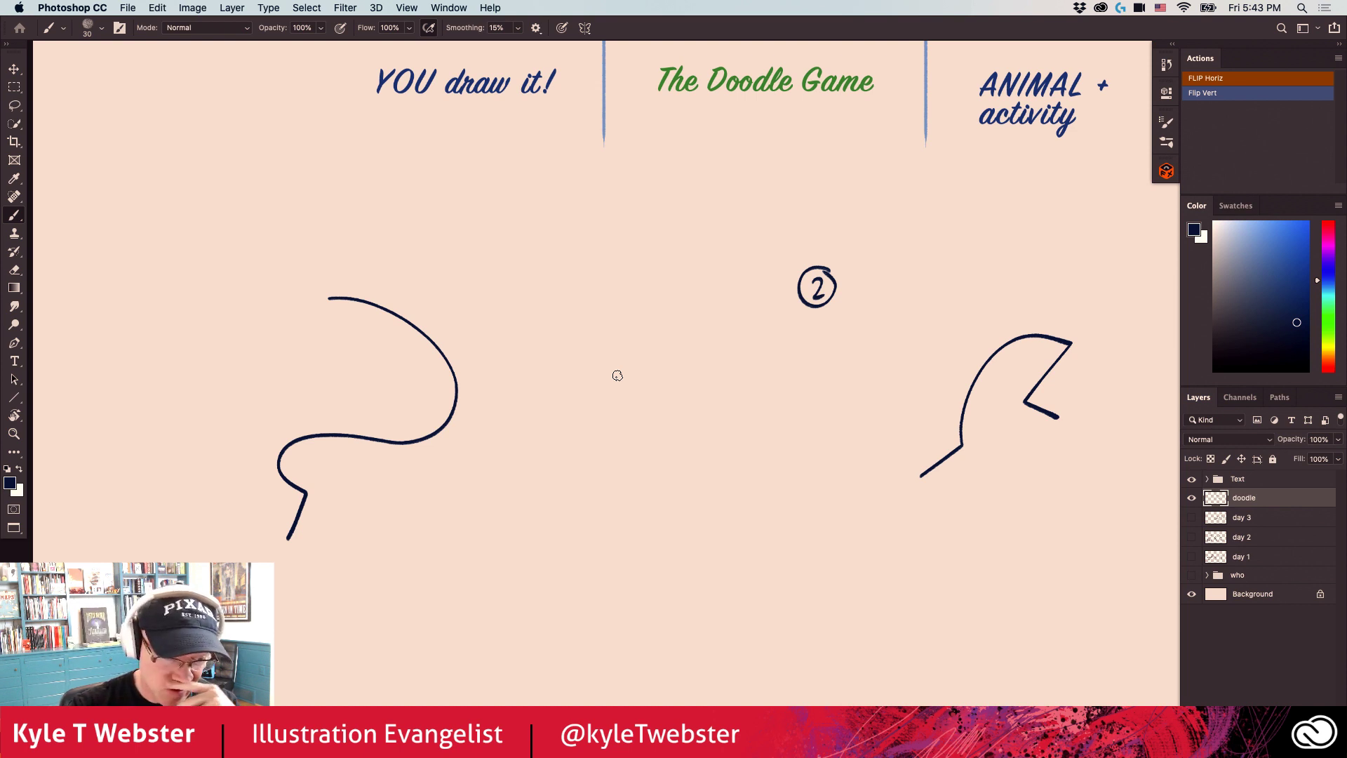
scroll(619, 377, "left", 5)
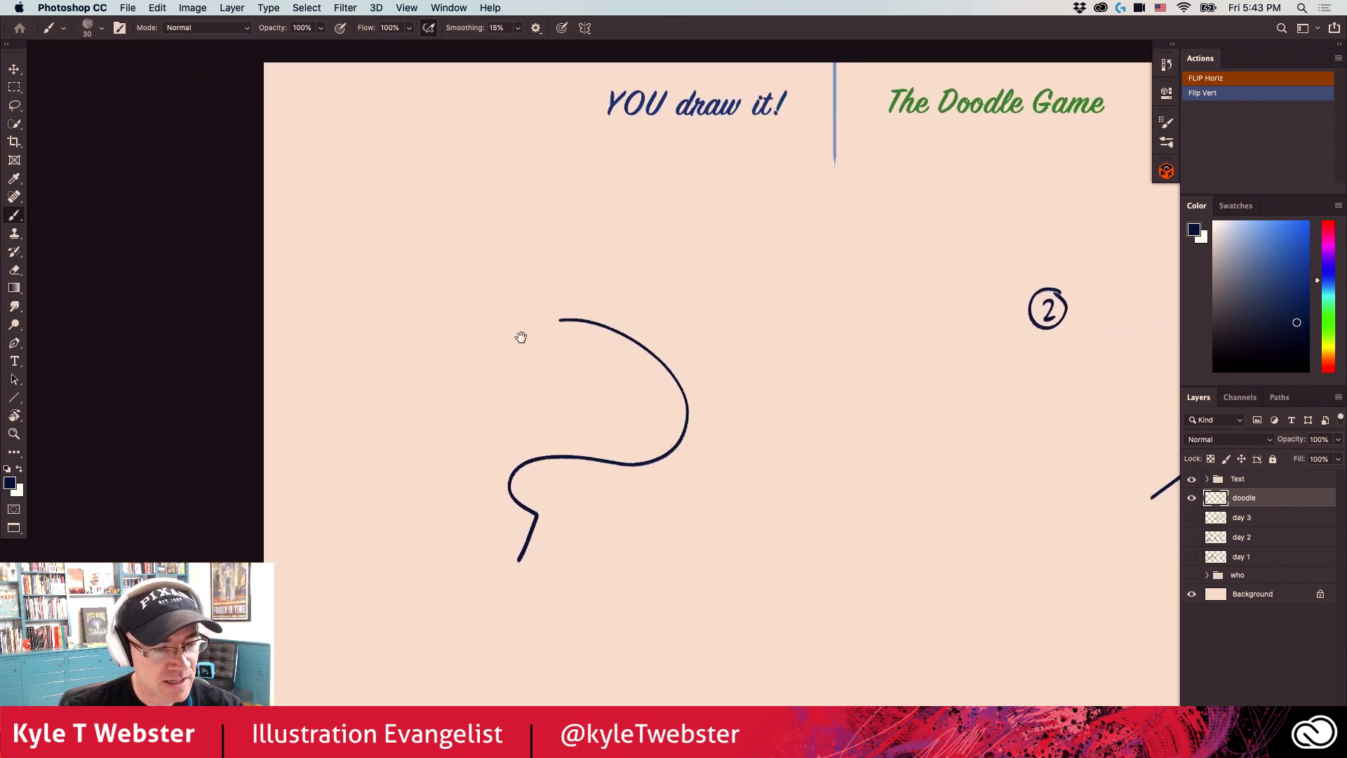
Extend the first doodle line into a big-nosed man's profile with brow, spiky hair, back of head, ear, sideburn and eye strokes.
mouse_move(557, 323)
left_mouse_down()
mouse_move(518, 311)
mouse_move(543, 298)
mouse_move(563, 315)
mouse_move(525, 273)
mouse_move(524, 233)
mouse_move(524, 272)
mouse_move(569, 248)
mouse_move(580, 261)
mouse_move(572, 247)
mouse_move(513, 255)
mouse_move(548, 231)
mouse_move(496, 254)
mouse_move(411, 236)
mouse_move(431, 262)
left_mouse_up()
mouse_move(432, 265)
left_mouse_down()
mouse_move(397, 254)
mouse_move(422, 274)
mouse_move(364, 564)
left_mouse_up()
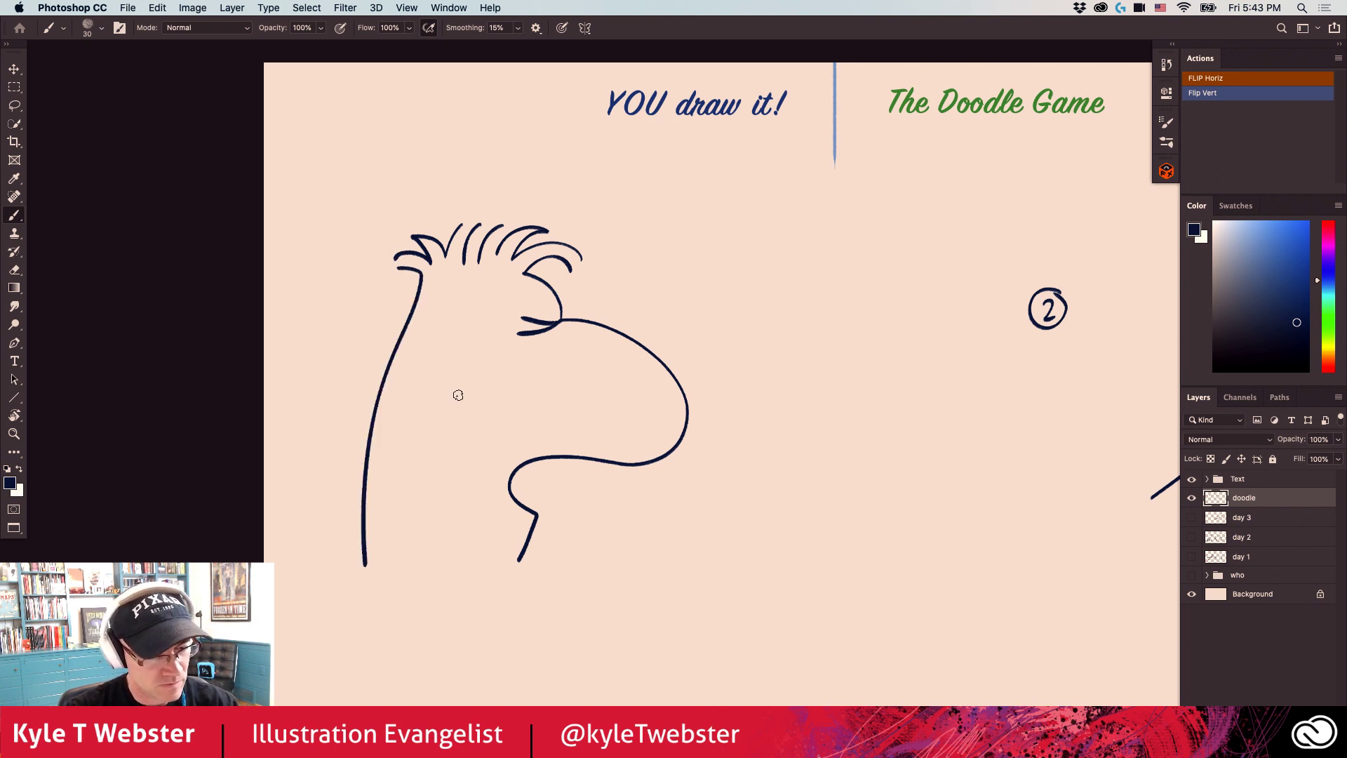
mouse_move(460, 397)
left_mouse_down()
mouse_move(412, 463)
mouse_move(458, 436)
left_mouse_up()
mouse_move(452, 378)
left_mouse_down()
mouse_move(420, 425)
mouse_move(444, 414)
left_mouse_up()
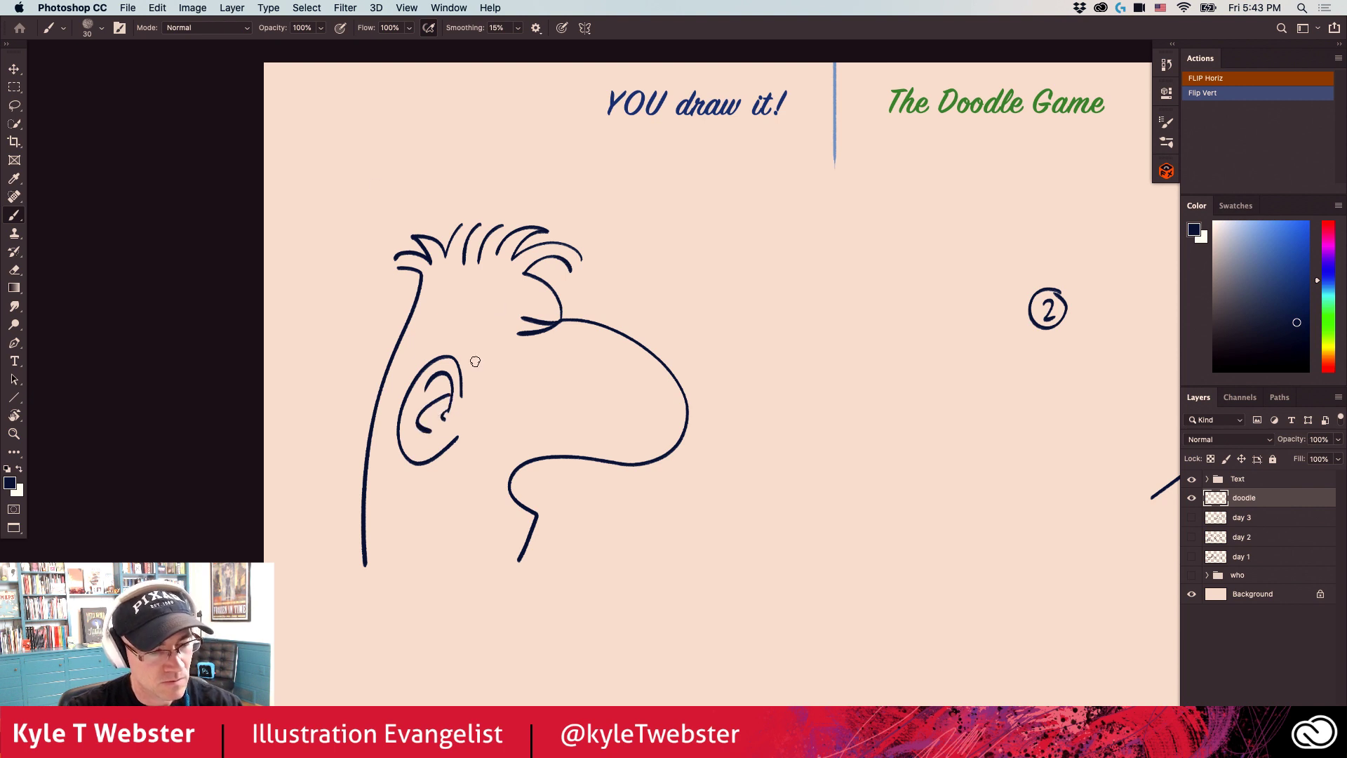
left_click_drag(483, 305, 494, 351)
mouse_move(477, 321)
left_mouse_down()
mouse_move(480, 359)
mouse_move(467, 364)
left_mouse_up()
left_click_drag(555, 300, 519, 300)
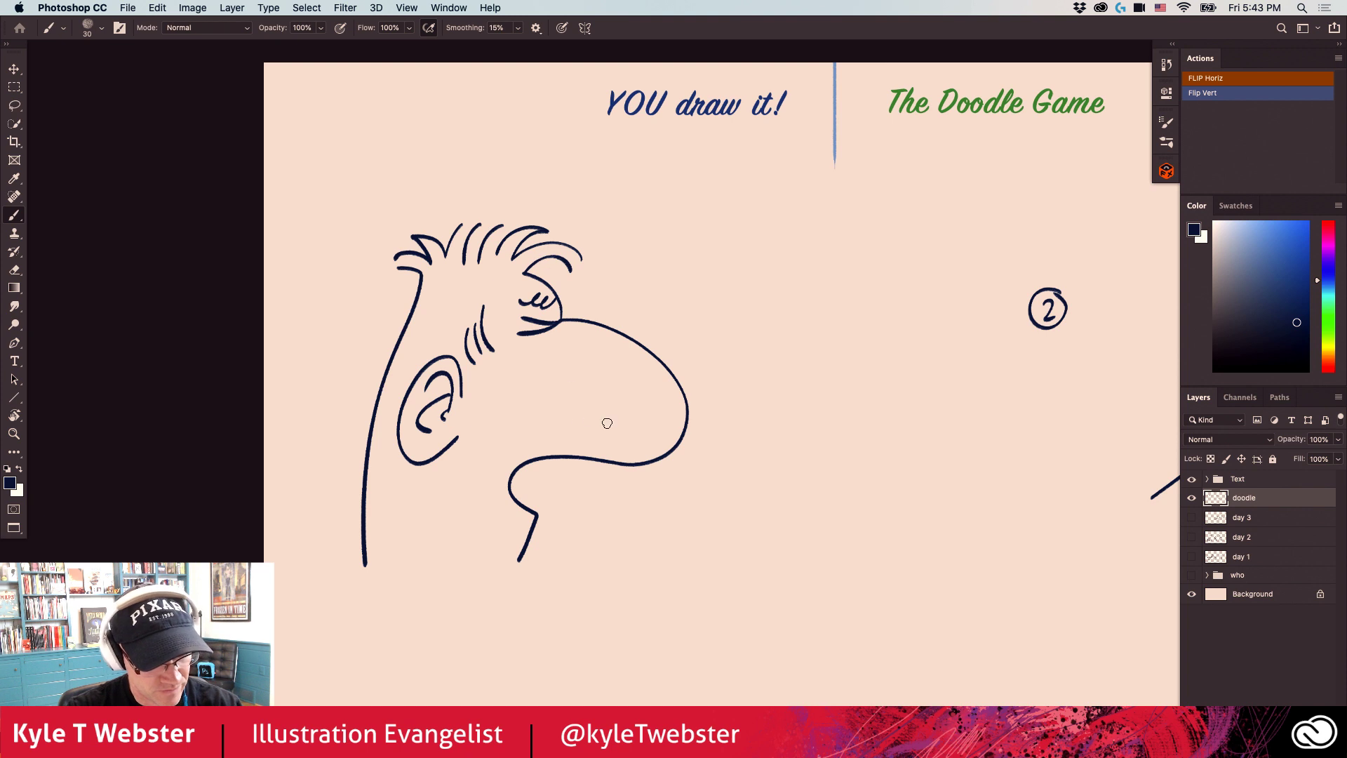
Draw upper and lower teeth in the man's open mouth, spray strokes flying from it, and a collar around his neck.
left_click_drag(571, 456, 585, 470)
left_click_drag(591, 459, 605, 472)
mouse_move(608, 460)
left_mouse_down()
mouse_move(614, 472)
mouse_move(525, 471)
mouse_move(543, 474)
left_mouse_up()
mouse_move(537, 500)
left_mouse_down()
mouse_move(525, 512)
mouse_move(533, 504)
mouse_move(607, 552)
mouse_move(608, 517)
mouse_move(627, 528)
left_mouse_up()
mouse_move(639, 507)
left_mouse_down()
mouse_move(677, 513)
mouse_move(698, 476)
left_mouse_up()
mouse_move(363, 509)
left_mouse_down()
mouse_move(535, 569)
mouse_move(490, 592)
mouse_move(390, 568)
left_mouse_up()
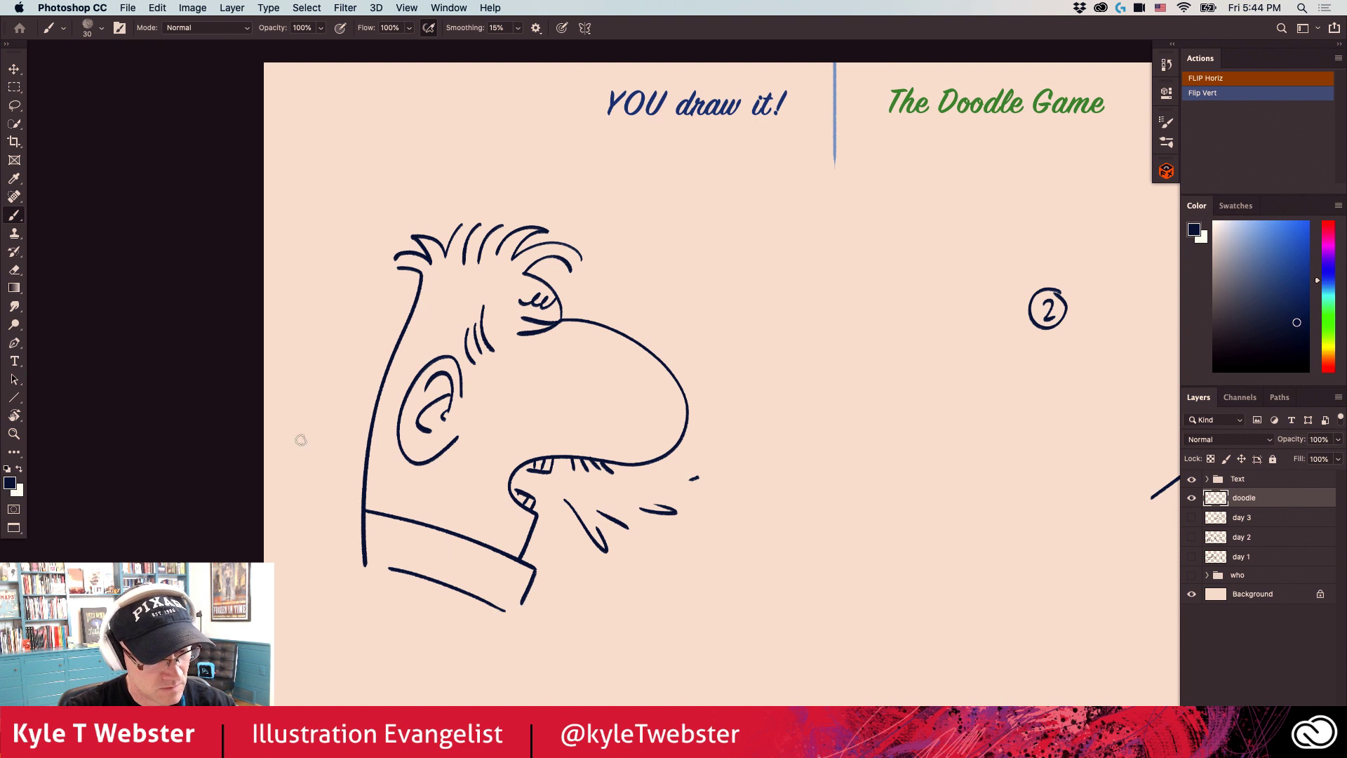
Draw the nostril on the man's big nose and small crease lines at the back of his neck.
mouse_move(585, 448)
left_mouse_down()
mouse_move(539, 440)
mouse_move(574, 402)
left_mouse_up()
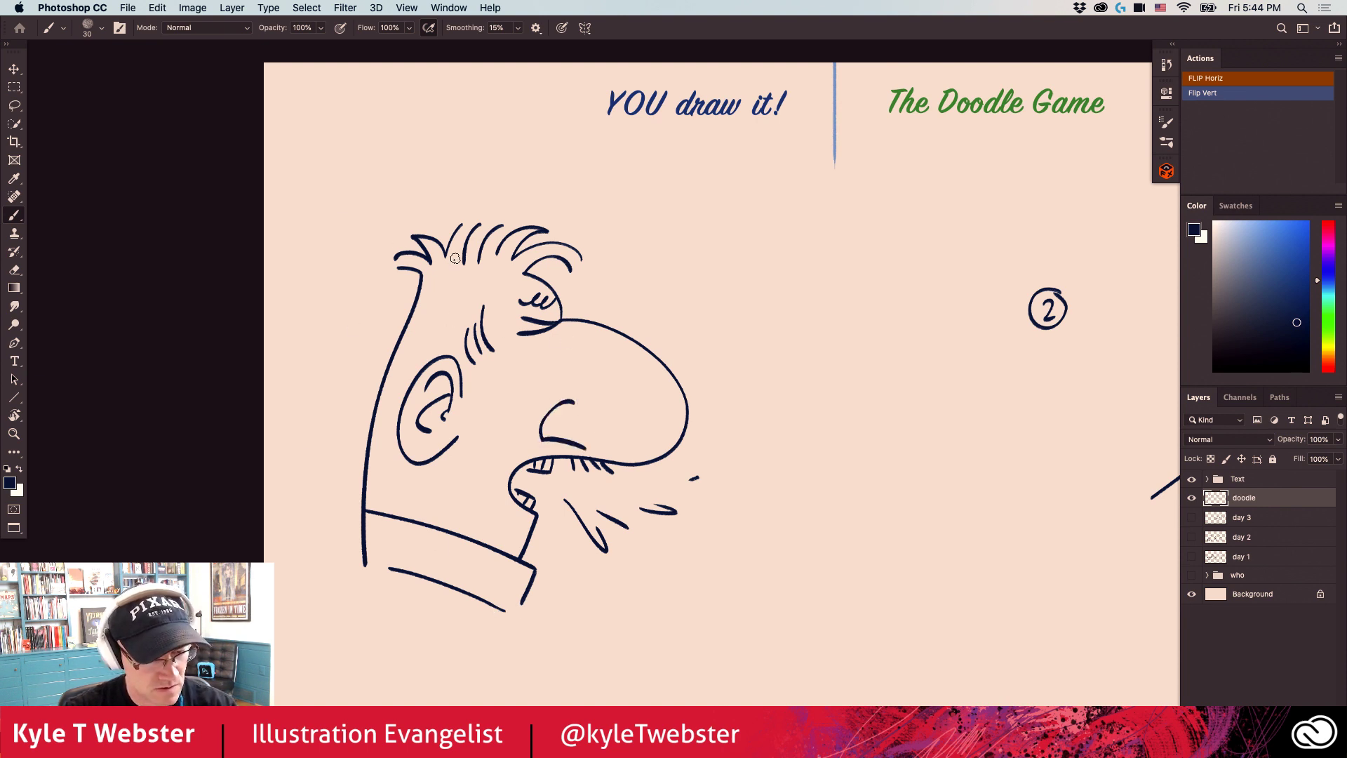
left_click_drag(388, 447, 375, 476)
mouse_move(383, 444)
left_mouse_down()
mouse_move(366, 471)
mouse_move(356, 466)
left_mouse_up()
left_click_drag(436, 425, 327, 413)
left_click_drag(574, 496, 246, 498)
mouse_move(478, 502)
left_mouse_down()
mouse_move(533, 496)
mouse_move(457, 500)
left_mouse_up()
key("super+minus")
left_click_drag(593, 490, 589, 466)
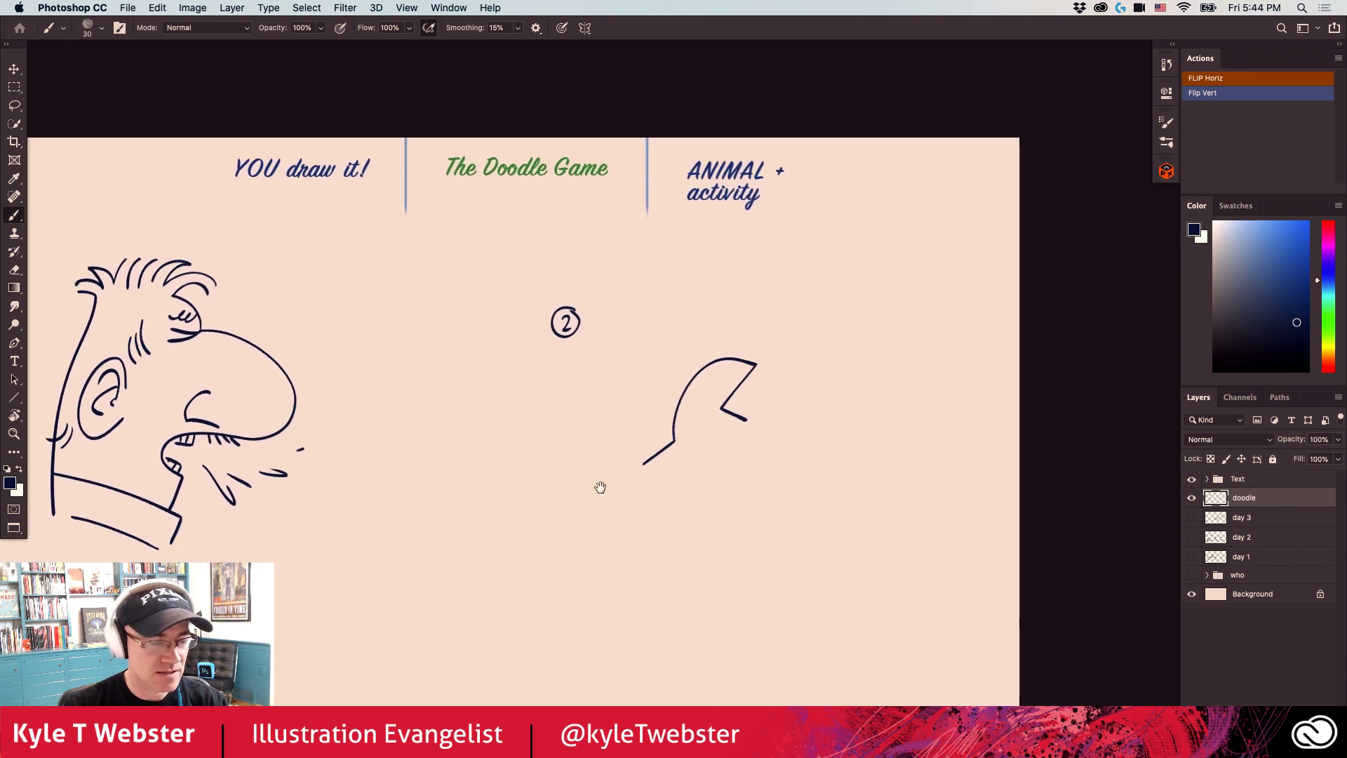
left_click_drag(502, 533, 539, 521)
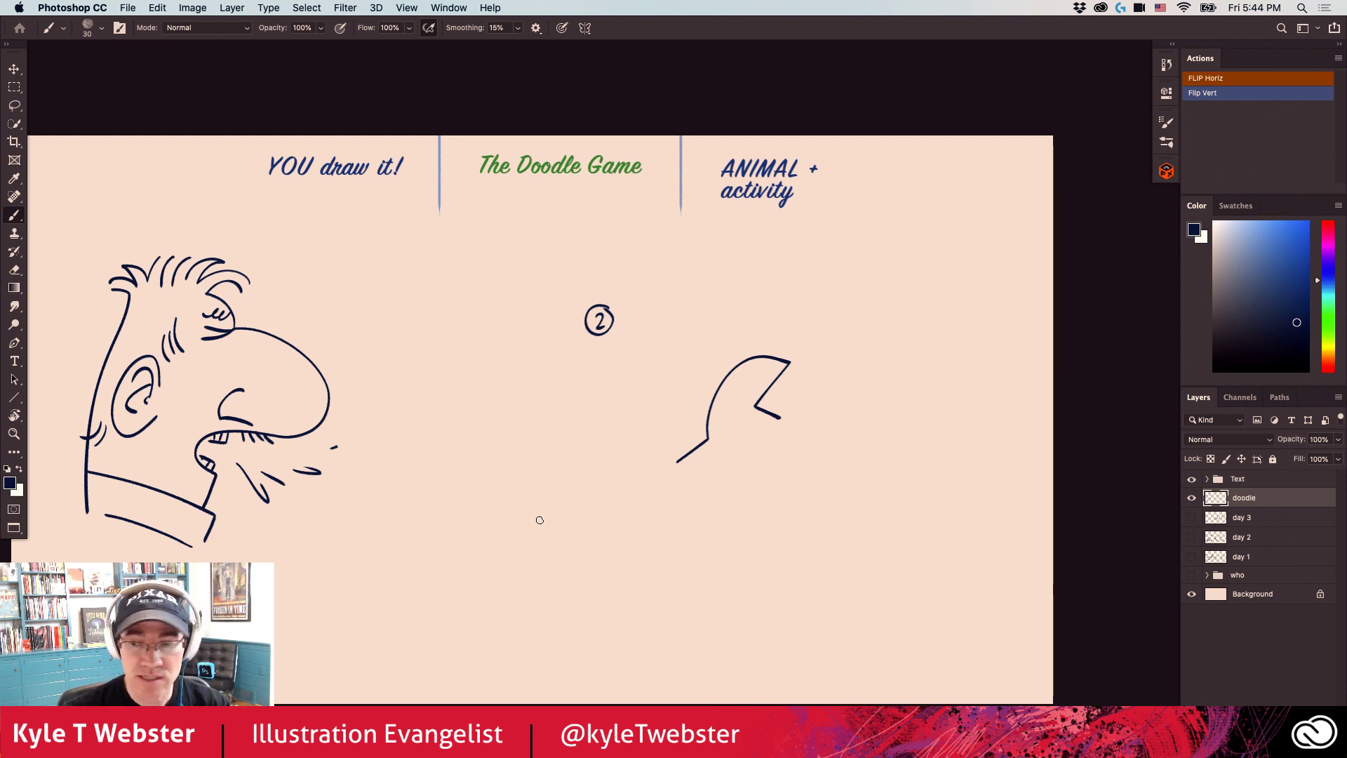
scroll(561, 444, "right", 2)
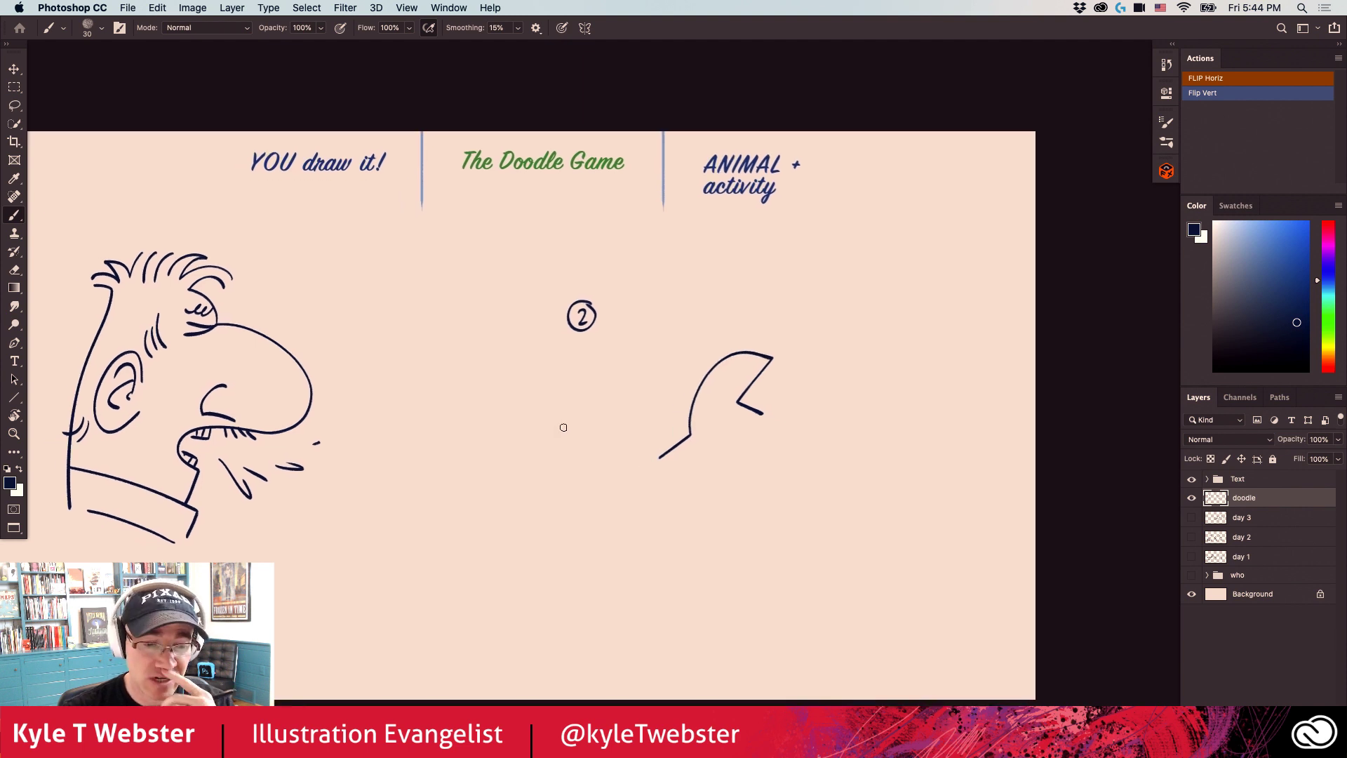
key("l")
mouse_move(570, 292)
left_mouse_down()
mouse_move(582, 356)
mouse_move(570, 293)
left_mouse_up()
left_click(477, 349)
key("BackSpace")
key("b")
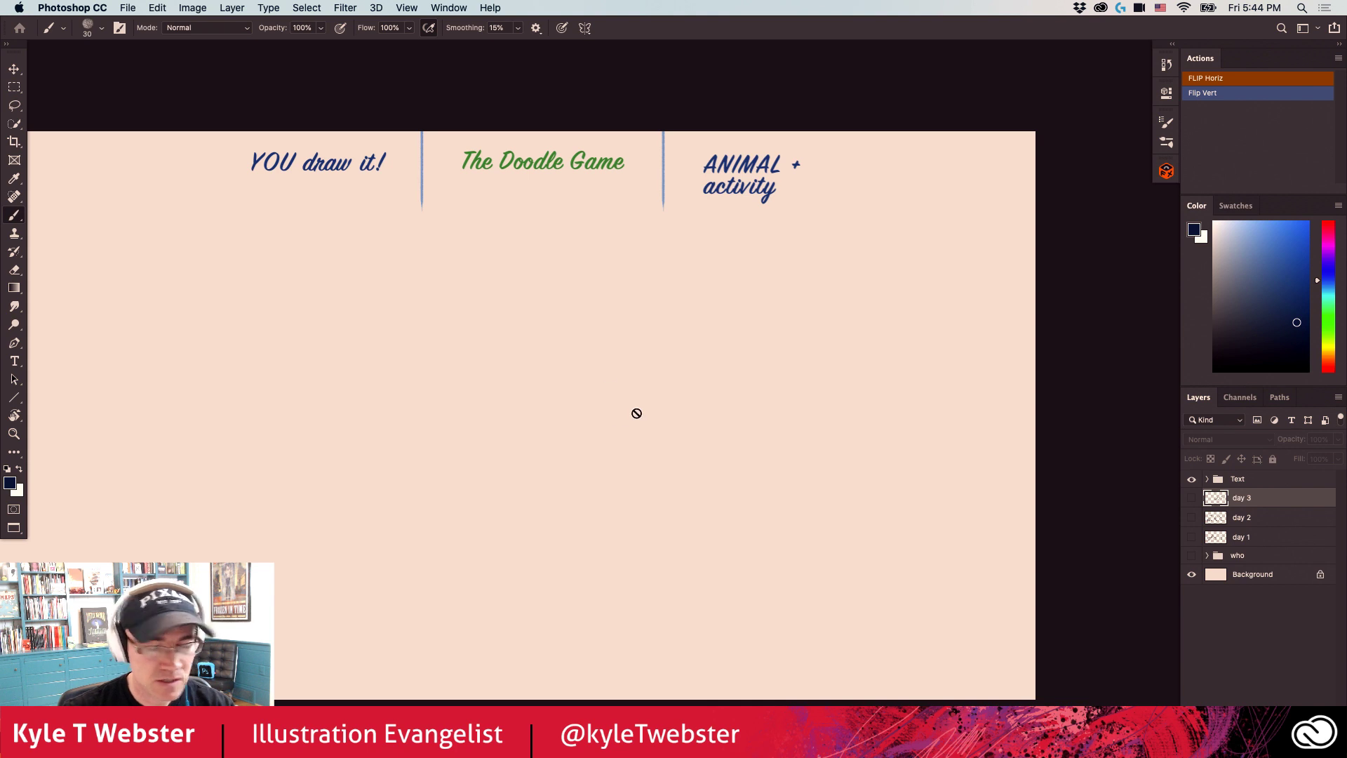
key("super+z")
Lasso the circled number 2 beside the second doodle line, delete it, deselect, and return to the Brush tool.
key("l")
mouse_move(586, 288)
left_mouse_down()
mouse_move(570, 350)
mouse_move(584, 287)
left_mouse_up()
key("BackSpace")
key("super+d")
key("b")
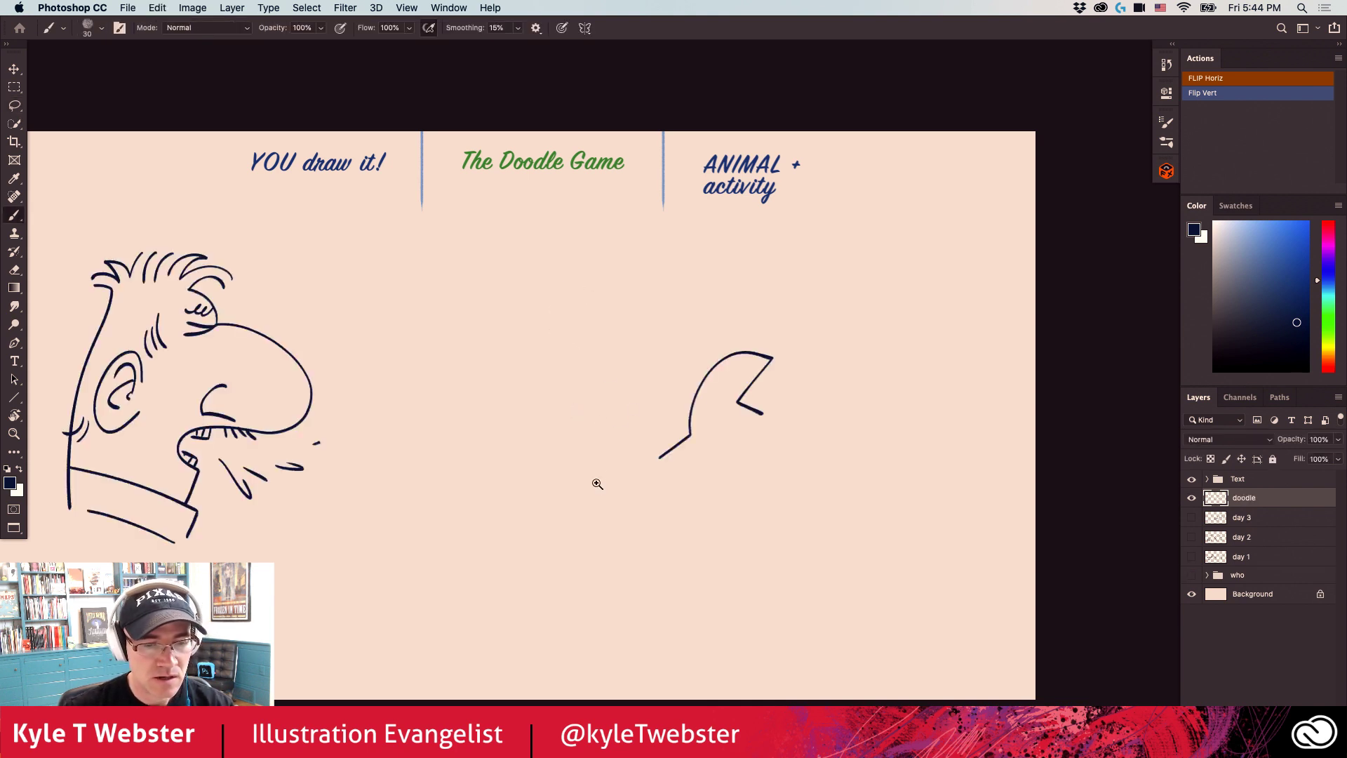
Turn the second doodle line into a large open crab claw and attach a crab body with a scalloped lower edge.
scroll(580, 472, "up", 2)
scroll(622, 457, "right", 2)
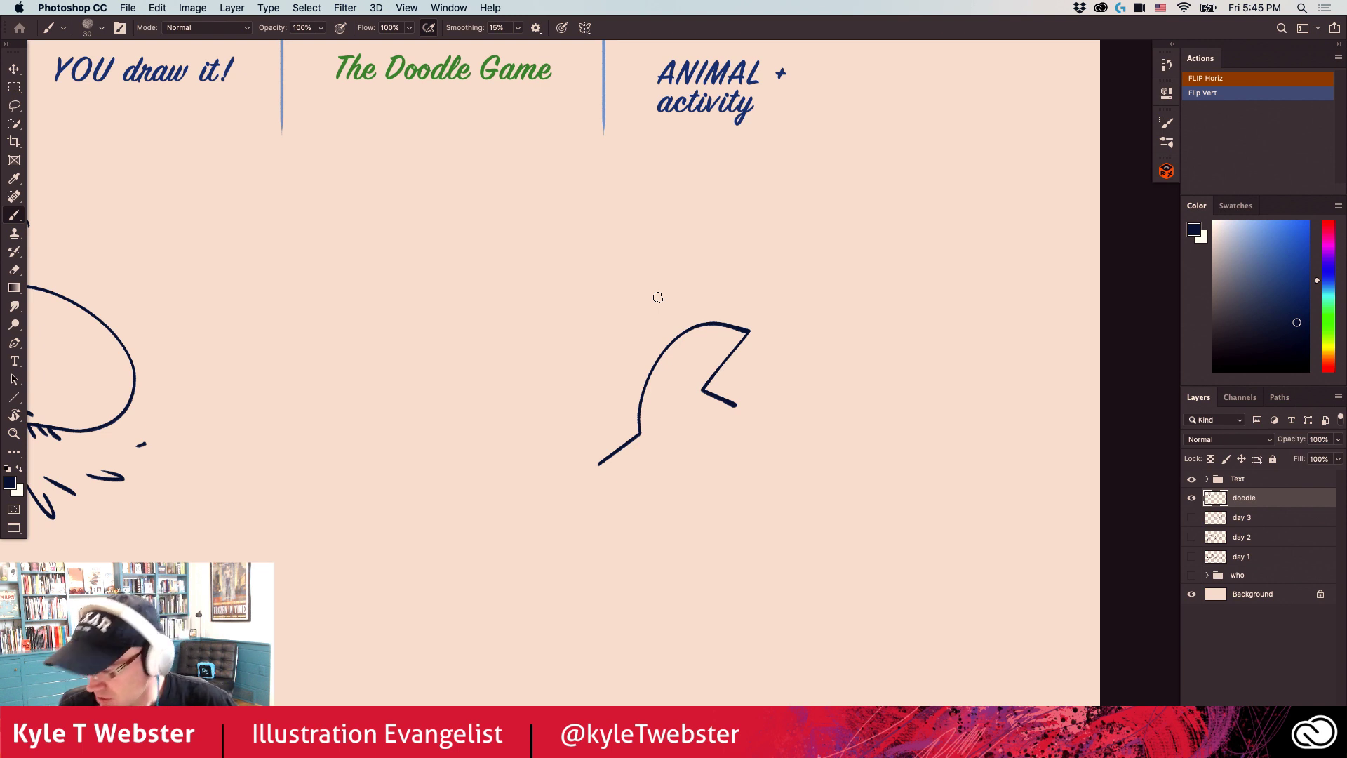
scroll(548, 376, "left", 5)
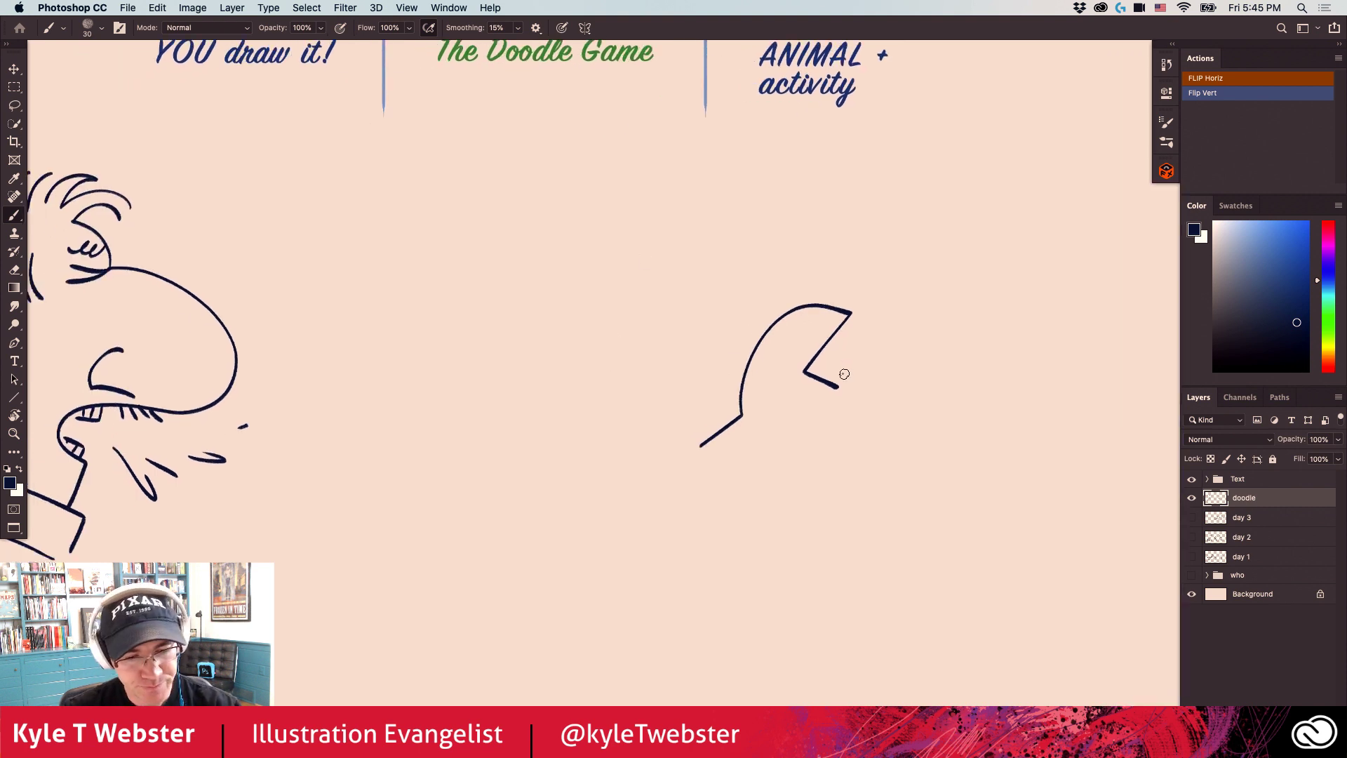
mouse_move(837, 385)
left_mouse_down()
mouse_move(883, 287)
mouse_move(858, 467)
mouse_move(734, 472)
mouse_move(699, 447)
mouse_move(694, 462)
mouse_move(671, 409)
mouse_move(574, 418)
mouse_move(538, 440)
mouse_move(598, 500)
mouse_move(640, 480)
mouse_move(633, 496)
mouse_move(687, 473)
left_mouse_up()
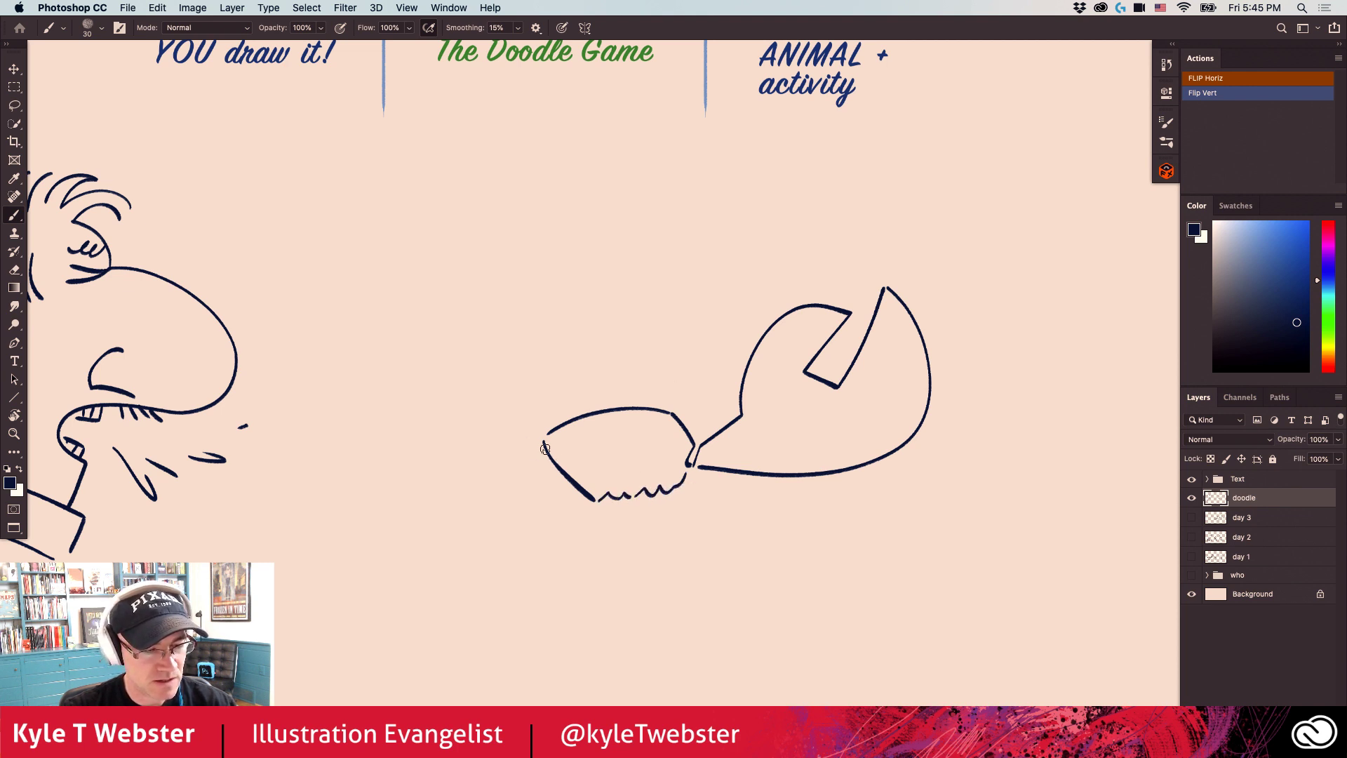
Add the crab's smaller claw, two eyestalks, jointed legs on both sides, and small spots on its shell.
mouse_move(549, 462)
left_mouse_down()
mouse_move(484, 461)
mouse_move(517, 487)
mouse_move(475, 488)
mouse_move(481, 456)
mouse_move(457, 376)
mouse_move(449, 419)
mouse_move(475, 457)
mouse_move(428, 410)
mouse_move(430, 382)
mouse_move(412, 382)
mouse_move(404, 416)
mouse_move(476, 486)
left_mouse_up()
left_click_drag(637, 410, 641, 365)
mouse_move(594, 419)
left_mouse_down()
mouse_move(565, 377)
mouse_move(637, 363)
mouse_move(570, 376)
left_mouse_up()
mouse_move(577, 484)
left_mouse_down()
mouse_move(523, 505)
mouse_move(523, 552)
mouse_move(534, 507)
mouse_move(580, 493)
mouse_move(559, 522)
mouse_move(580, 573)
mouse_move(566, 525)
mouse_move(597, 496)
left_mouse_up()
mouse_move(683, 486)
left_mouse_down()
mouse_move(695, 515)
mouse_move(678, 570)
left_mouse_up()
mouse_move(678, 569)
left_mouse_down()
mouse_move(711, 510)
mouse_move(702, 495)
mouse_move(721, 487)
mouse_move(747, 542)
mouse_move(716, 472)
mouse_move(724, 480)
mouse_move(660, 447)
left_mouse_up()
left_click(645, 467)
left_click(620, 465)
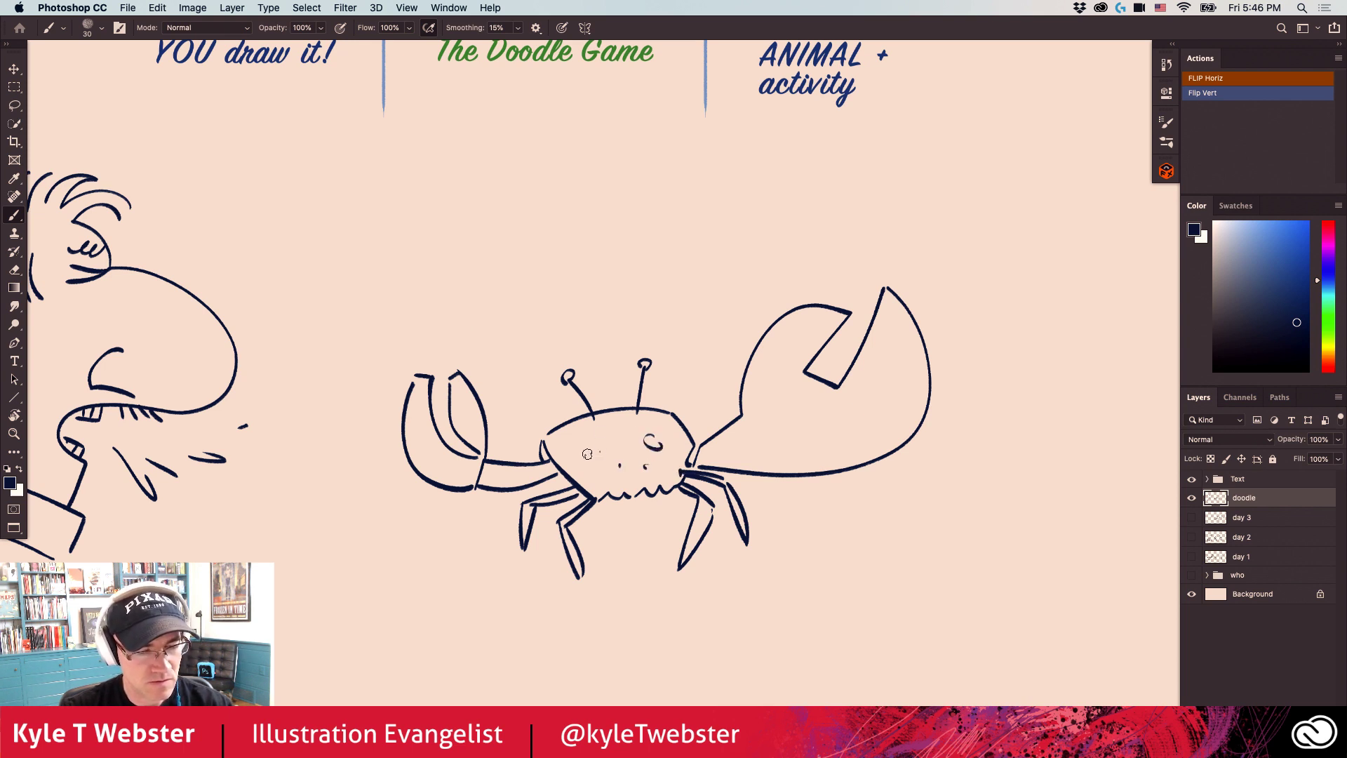
Draw a second wavy line under the crab's body, and add contour strokes, a joint line and serrations to the large claw.
left_click_drag(597, 507, 681, 489)
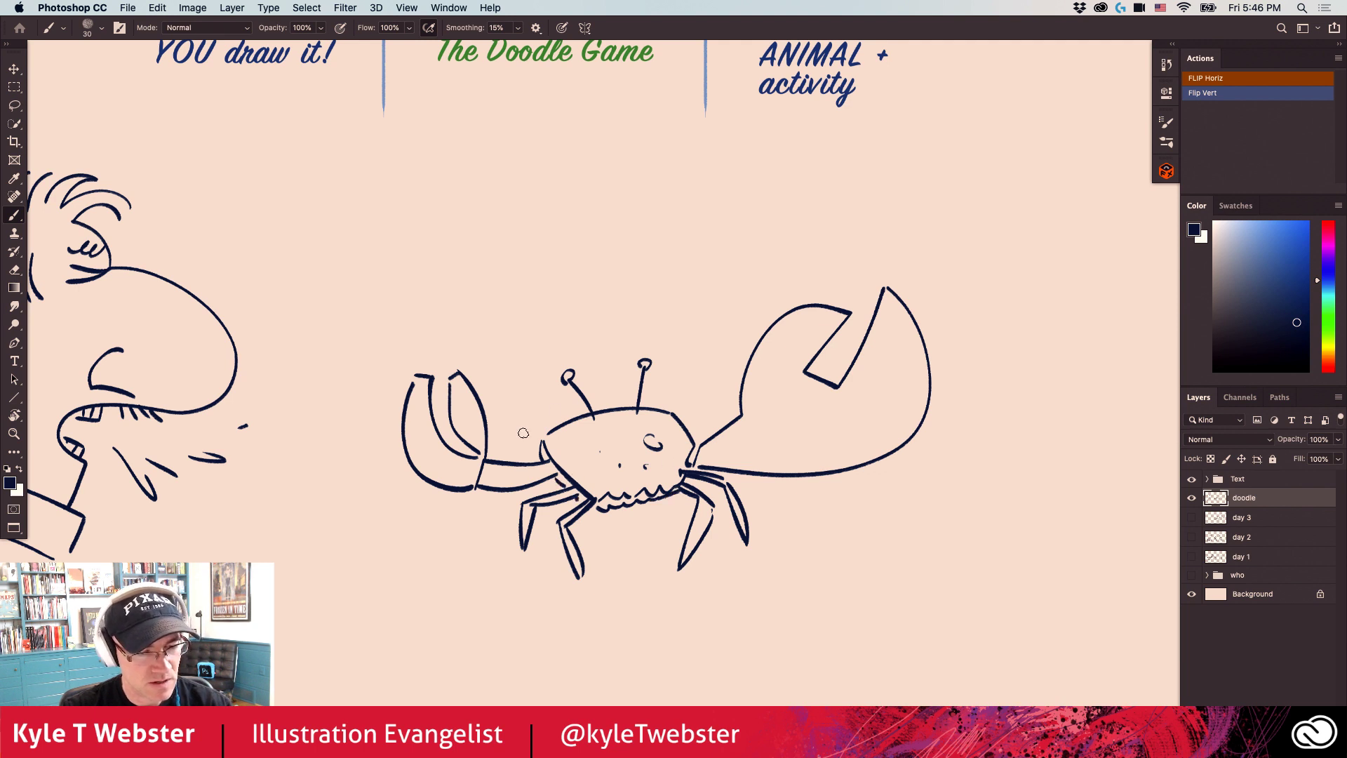
left_click_drag(900, 365, 845, 438)
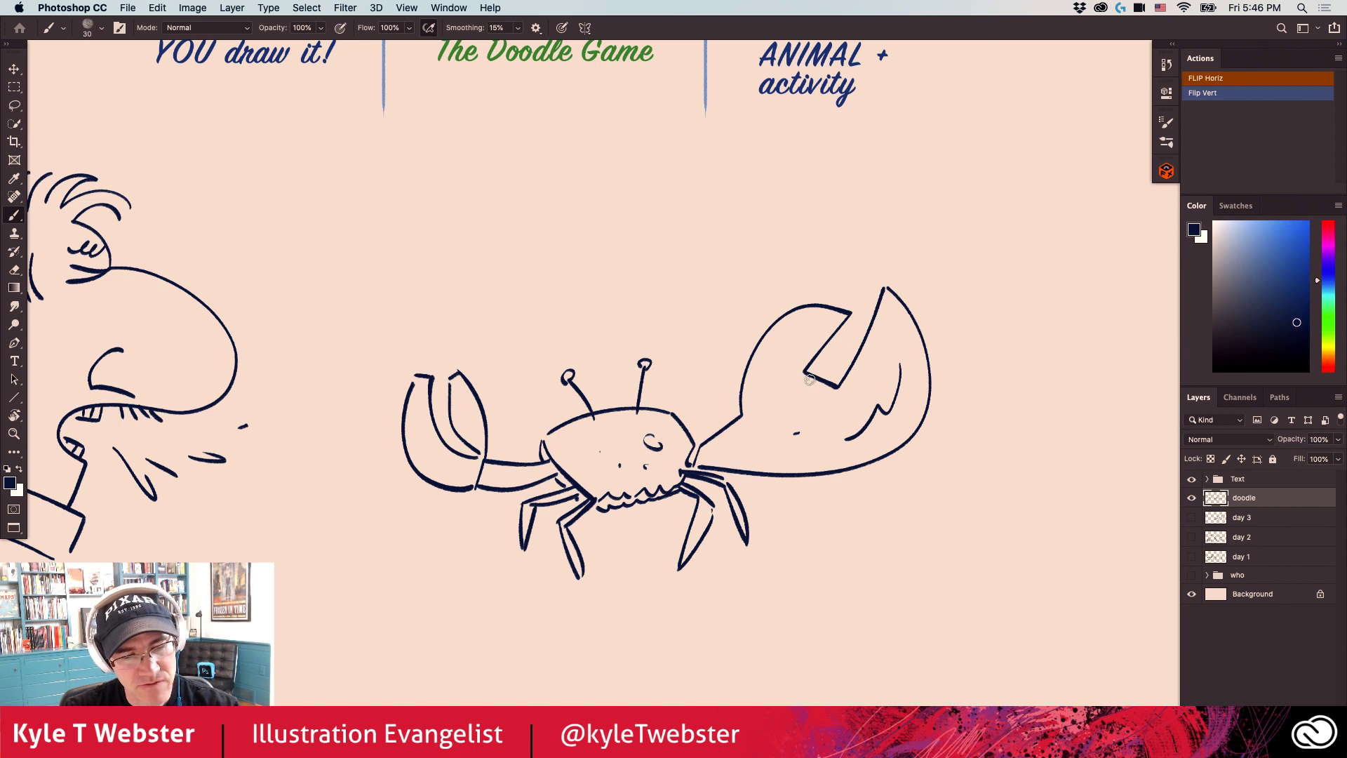
left_click_drag(803, 372, 746, 414)
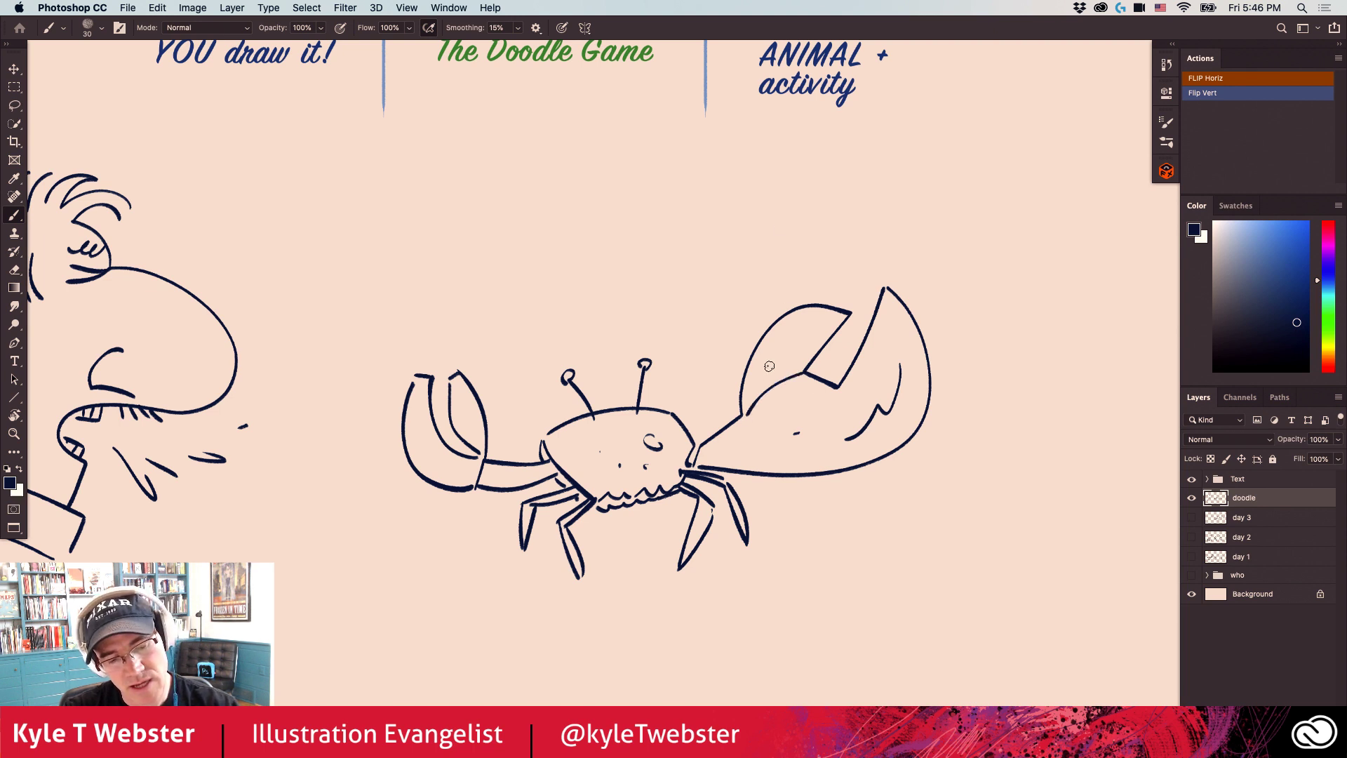
left_click_drag(833, 325, 808, 351)
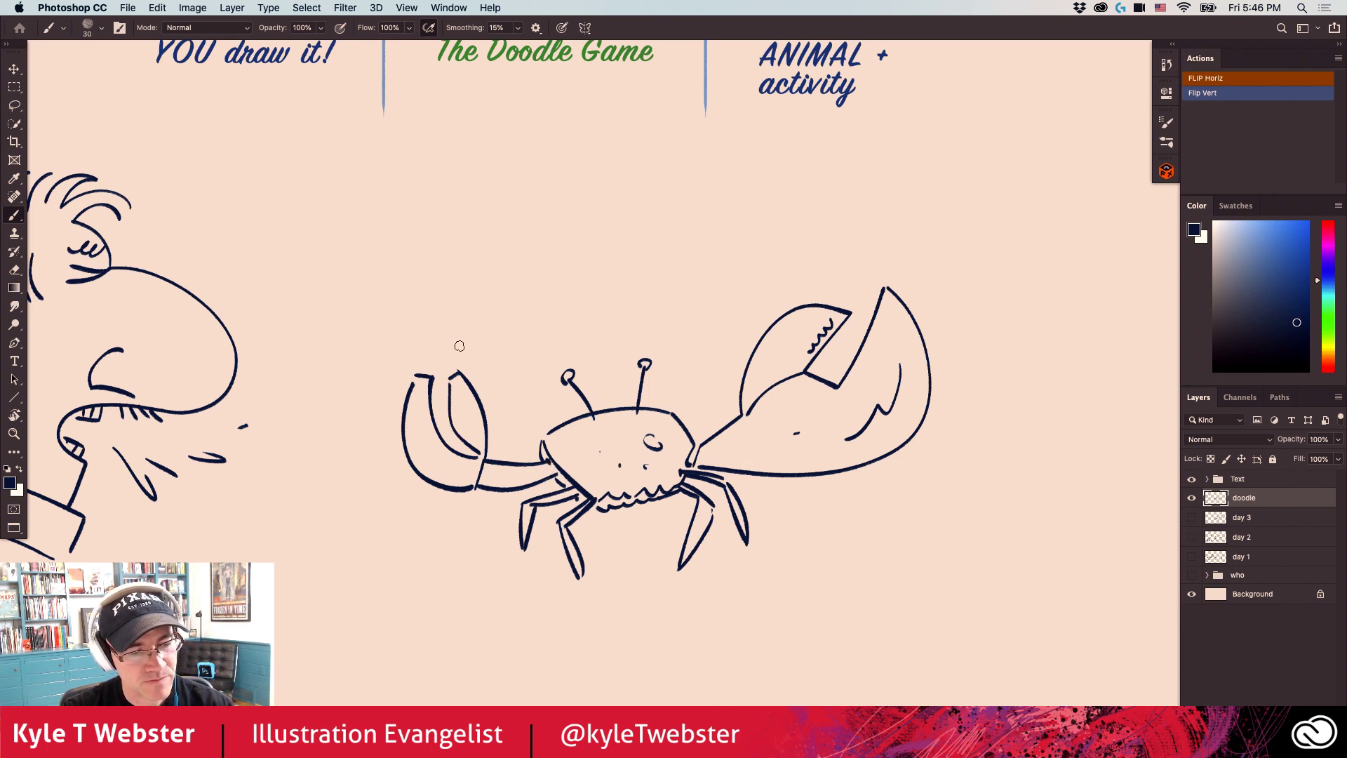
Scatter small sand dots on the ground beneath and around the crab's legs.
left_click(541, 566)
left_click(621, 555)
left_click(619, 588)
left_click(633, 601)
left_click(618, 607)
left_click(475, 537)
left_click(644, 526)
left_click(792, 534)
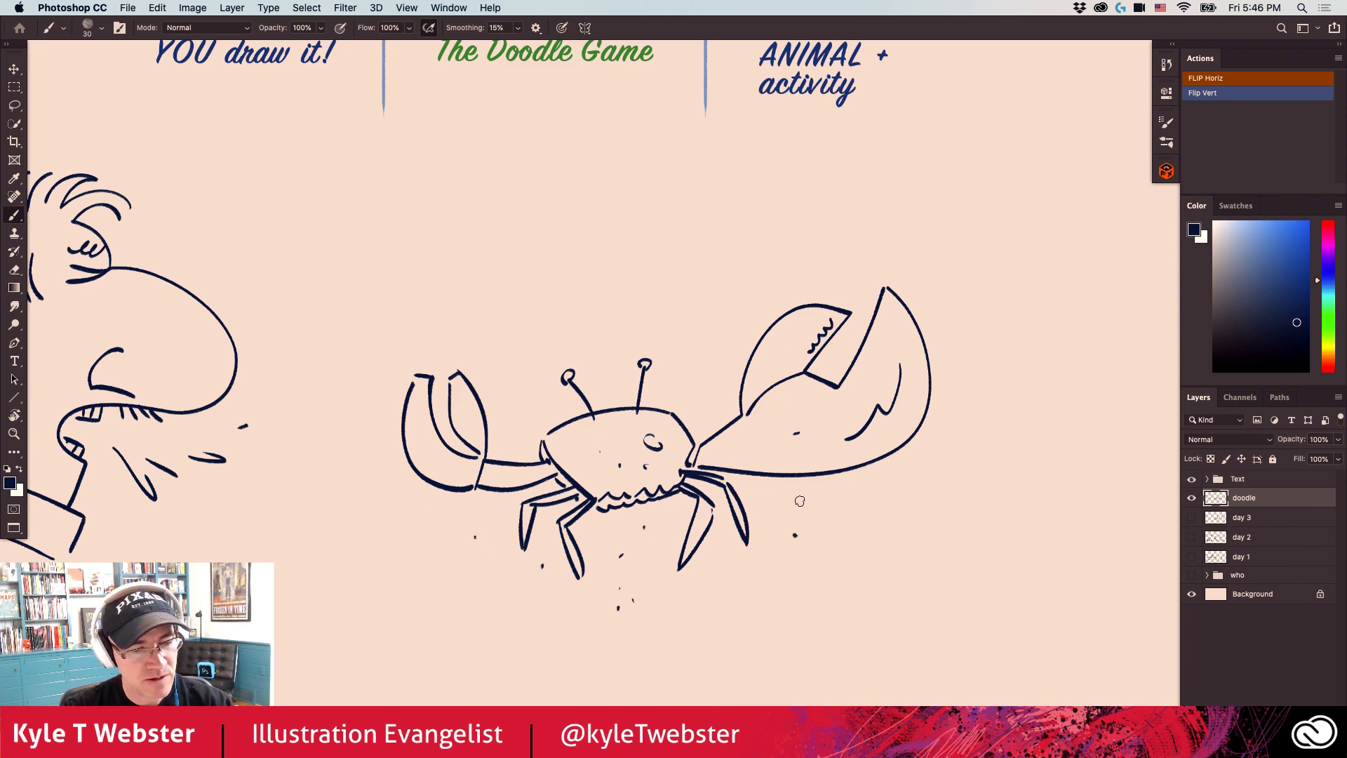
Hide the finished doodle layer to leave the canvas clear beneath the headings.
scroll(491, 554, "down", 5)
left_click_drag(355, 587, 514, 610)
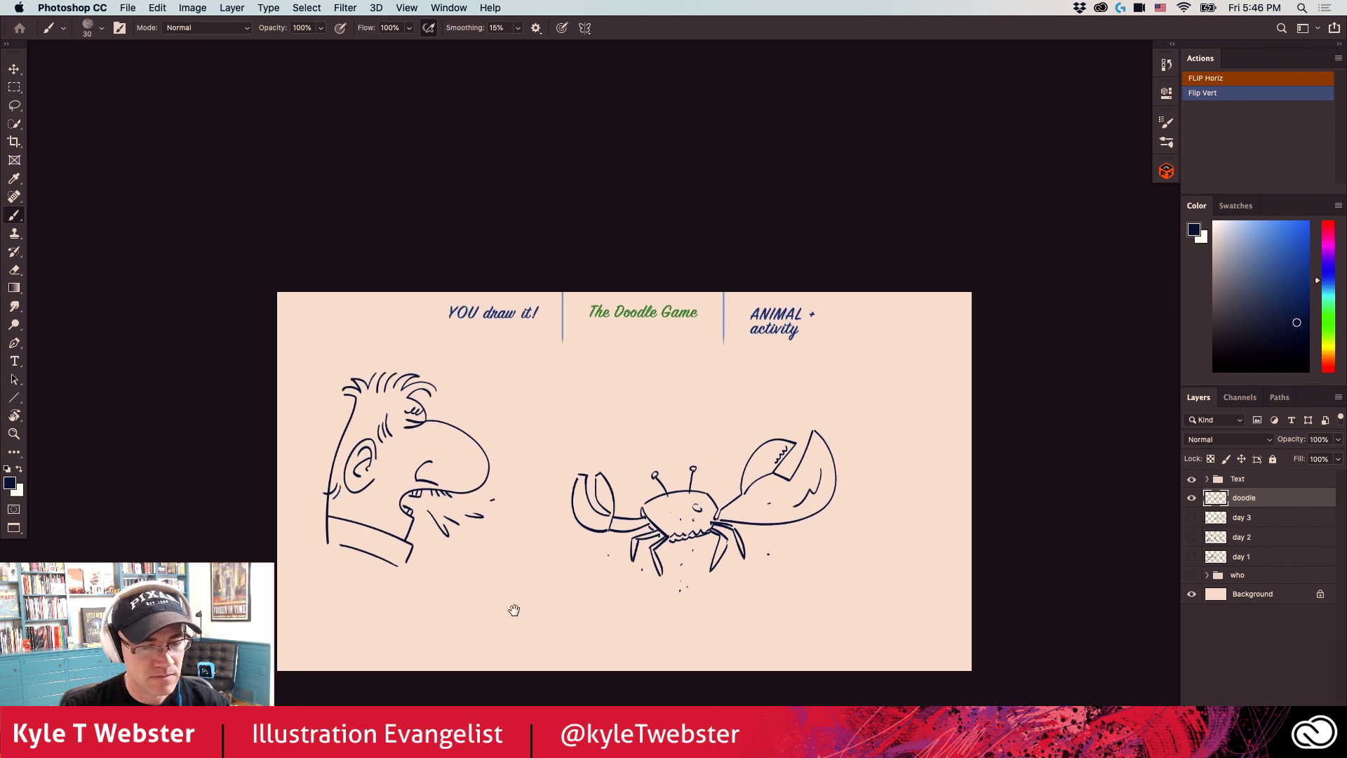
left_click(1191, 498)
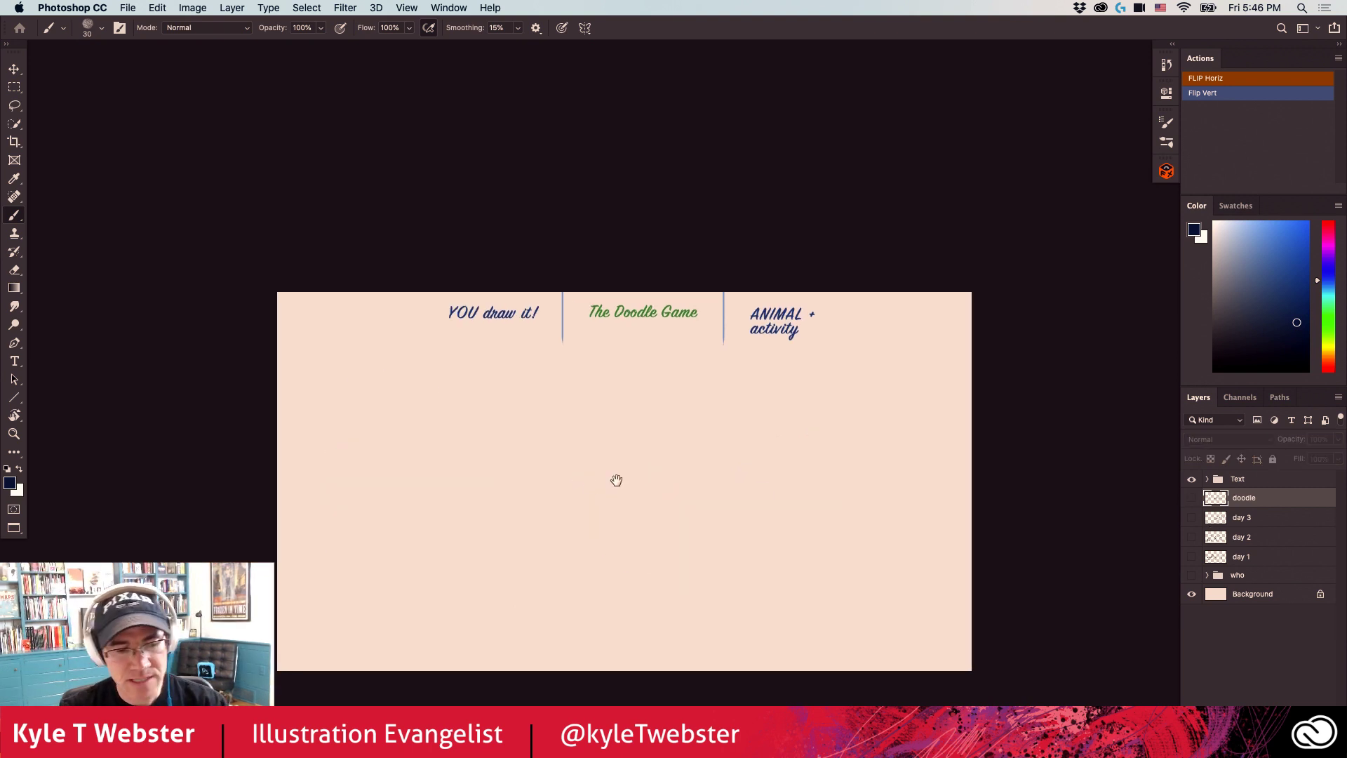
scroll(616, 482, "up", 4)
scroll(533, 411, "down", 2)
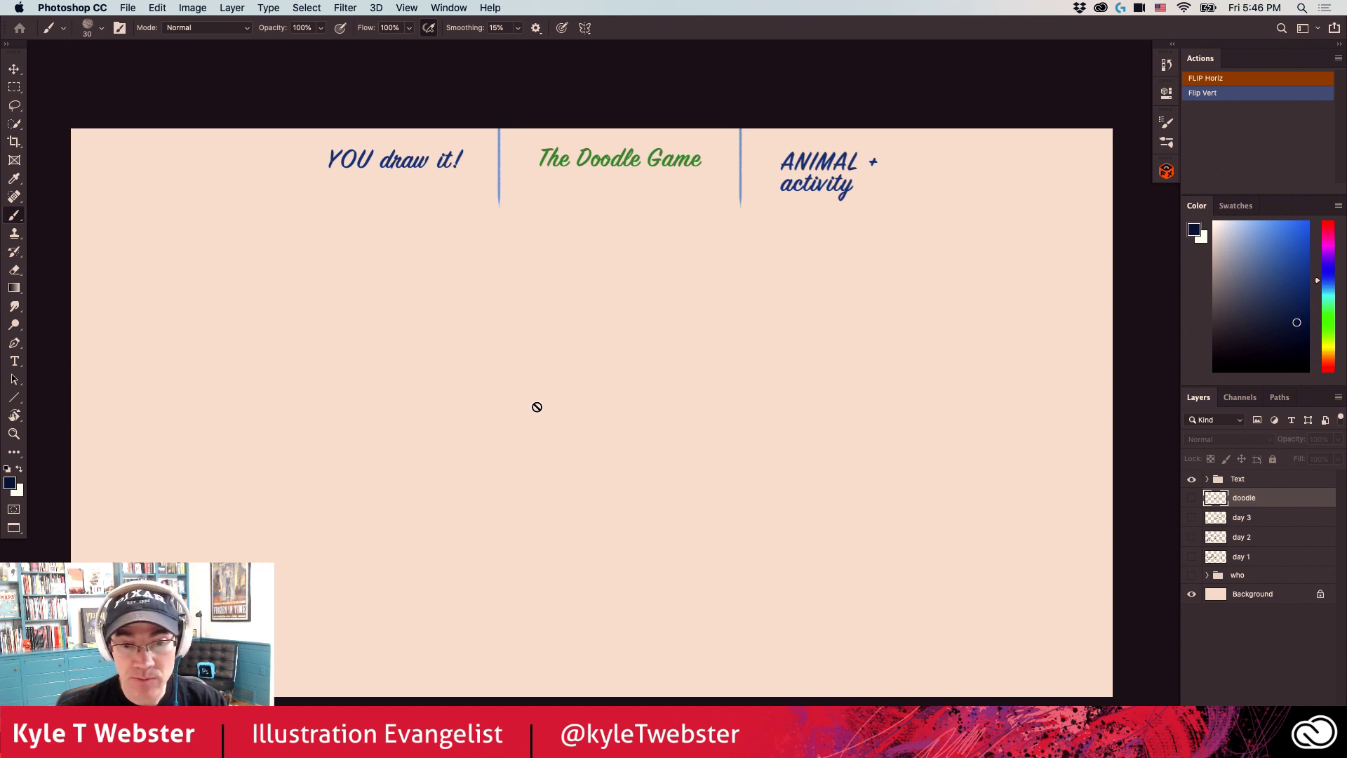
scroll(541, 456, "down", 1)
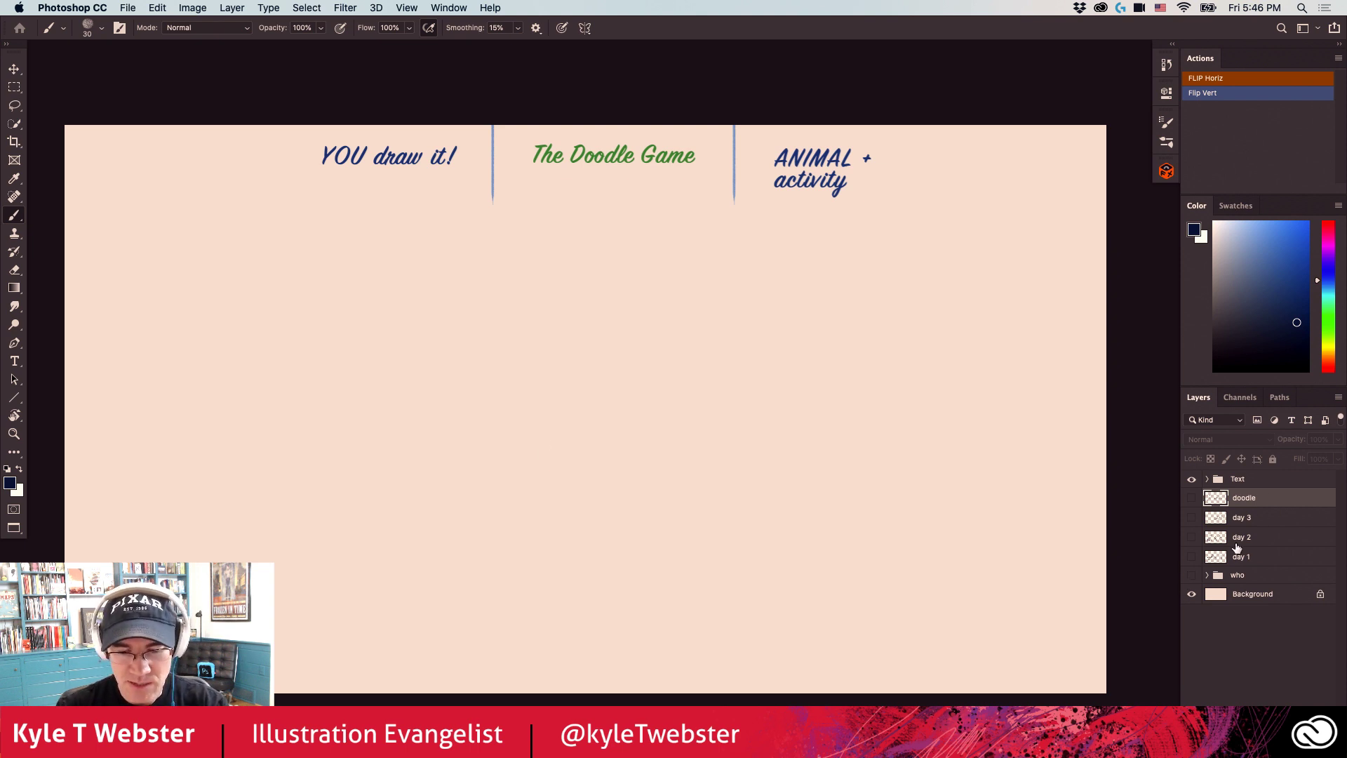
Show the day 2, day 1 and day 3 drawings one after another to review them.
left_click(1191, 538)
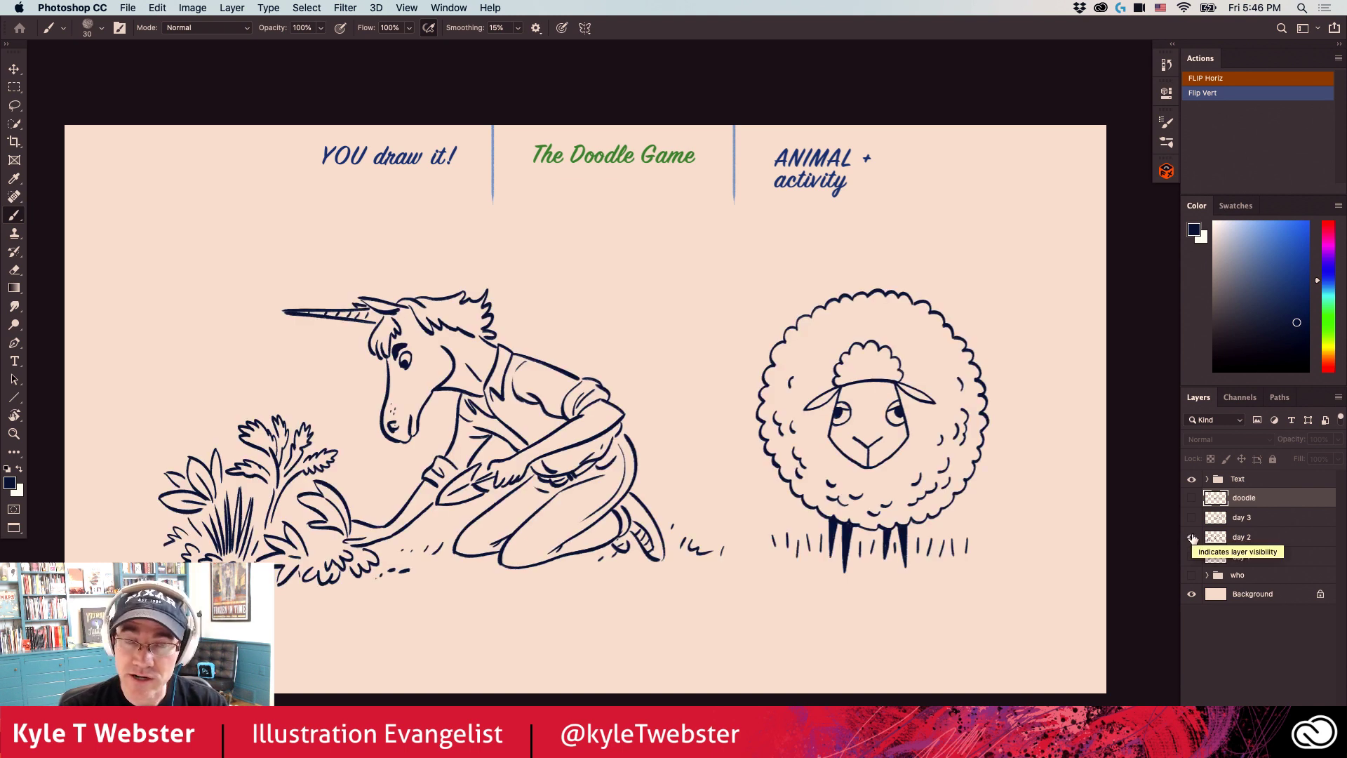
left_click(1191, 538)
left_click(1191, 557)
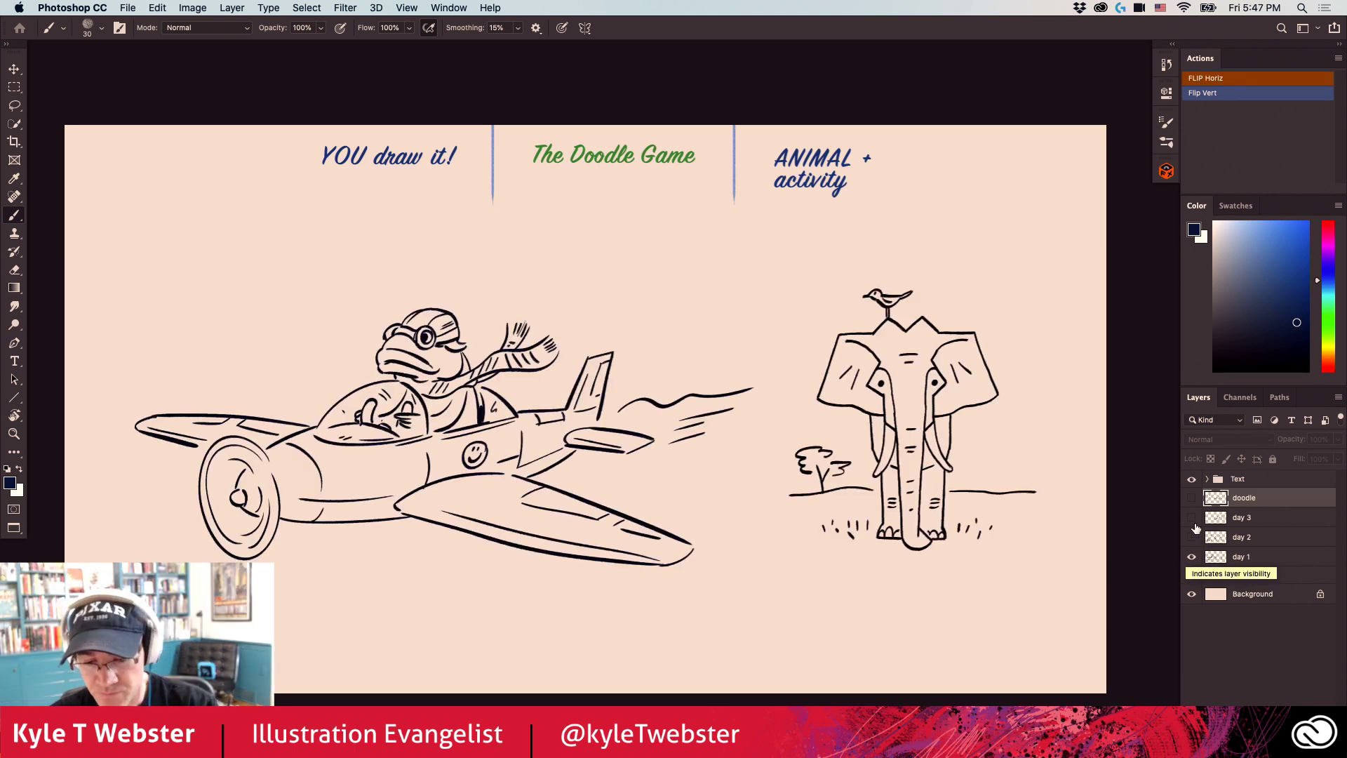
left_click(1191, 556)
left_click(1191, 517)
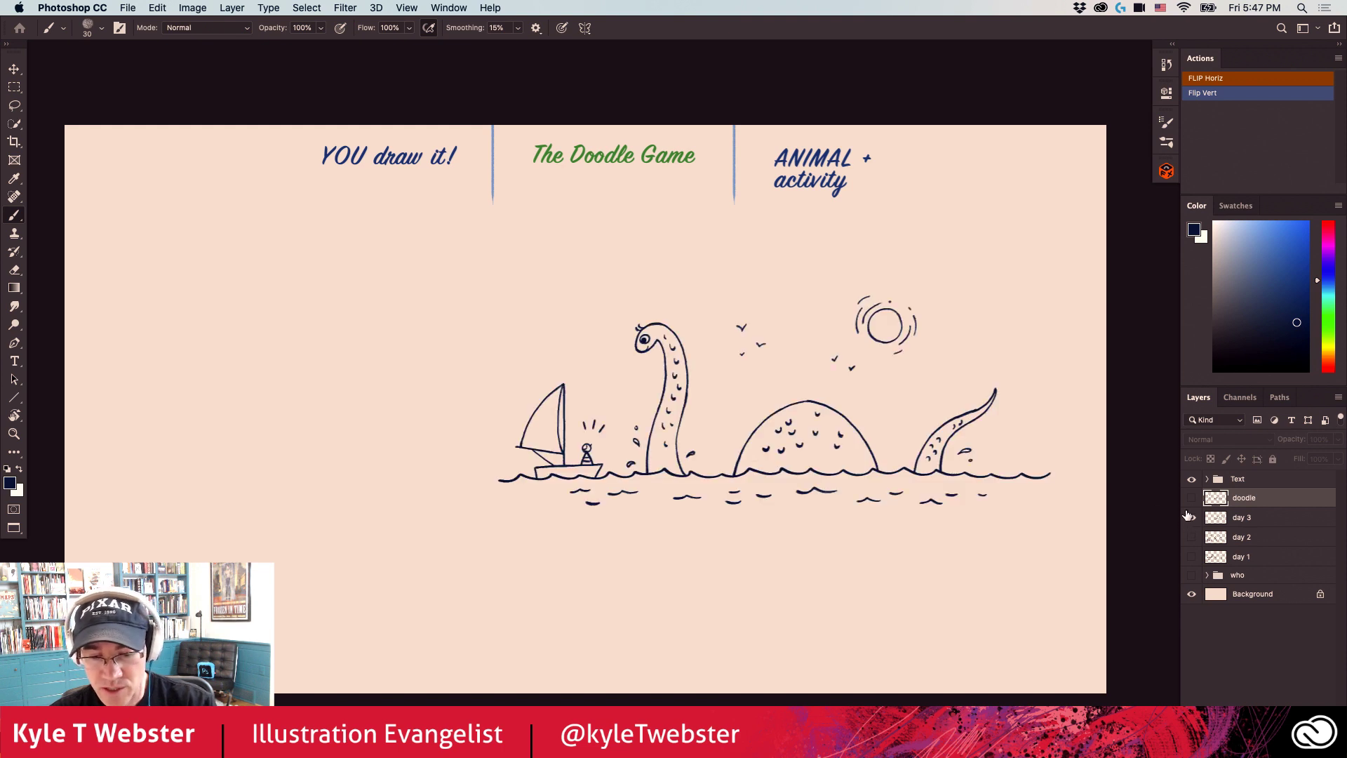
Create an empty layer above the doodle layer with day 3 hidden, and set the brush color to light blue.
left_click(1287, 697)
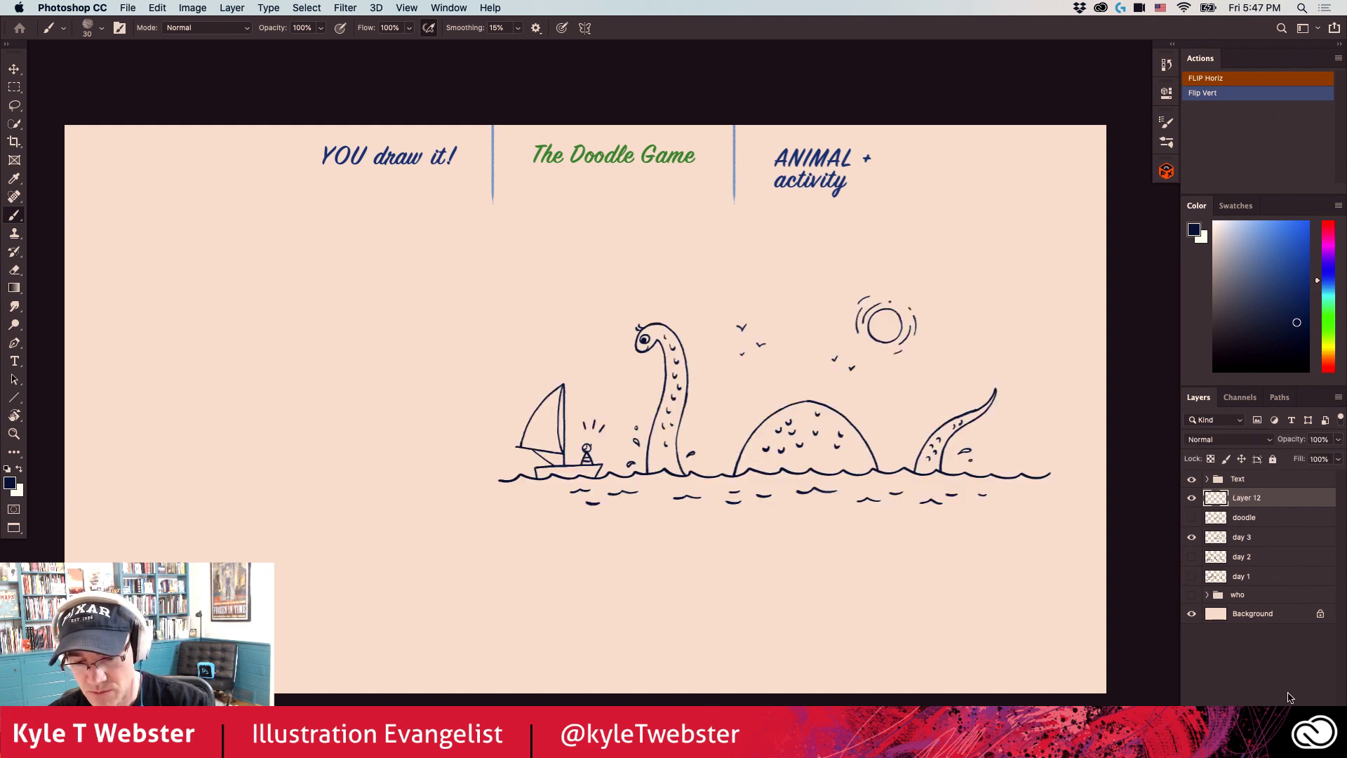
left_click(1191, 536)
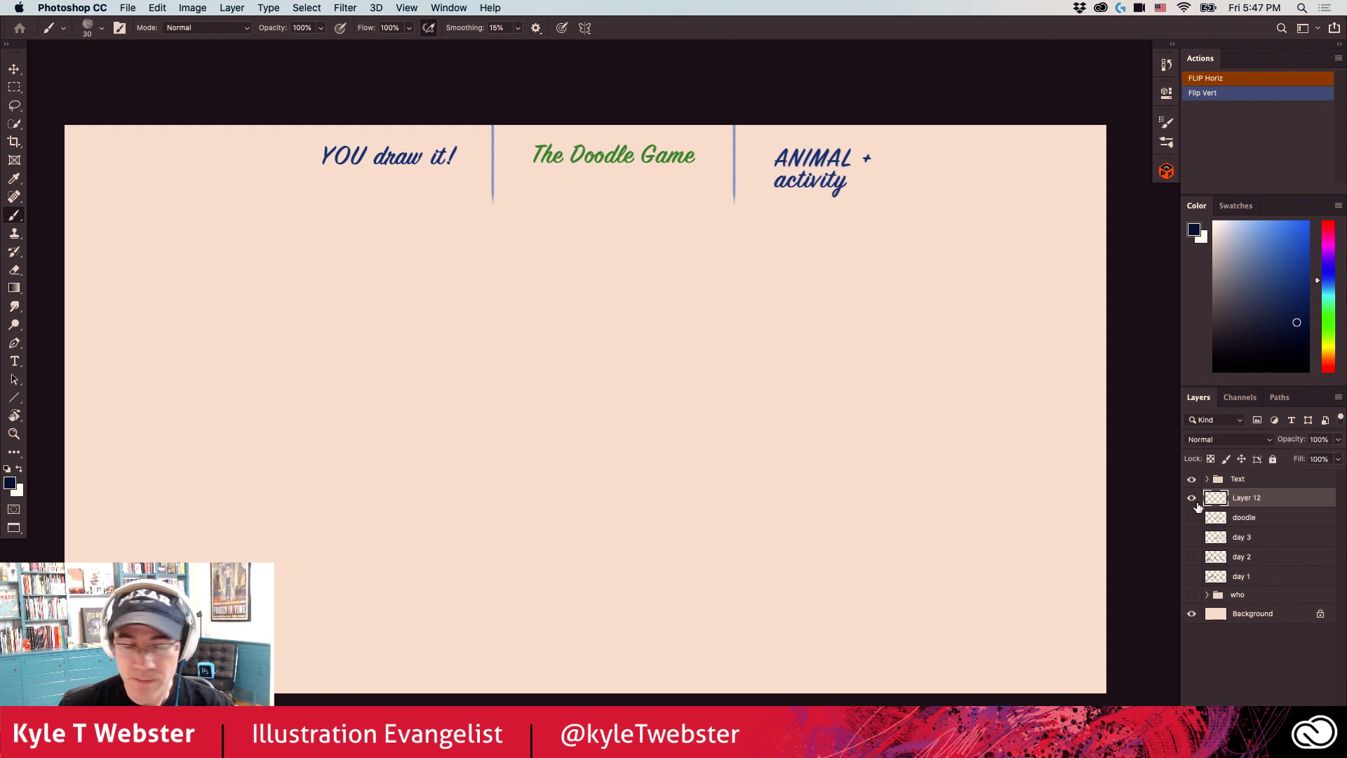
left_click(1256, 238)
mouse_move(530, 314)
left_mouse_down()
mouse_move(562, 359)
mouse_move(457, 513)
mouse_move(418, 490)
left_mouse_up()
key("cmd+z")
Rough out a wide frog head in light blue below The Doodle Game heading, with two bulging eyes and a curved mouth.
scroll(490, 517, "left", 1)
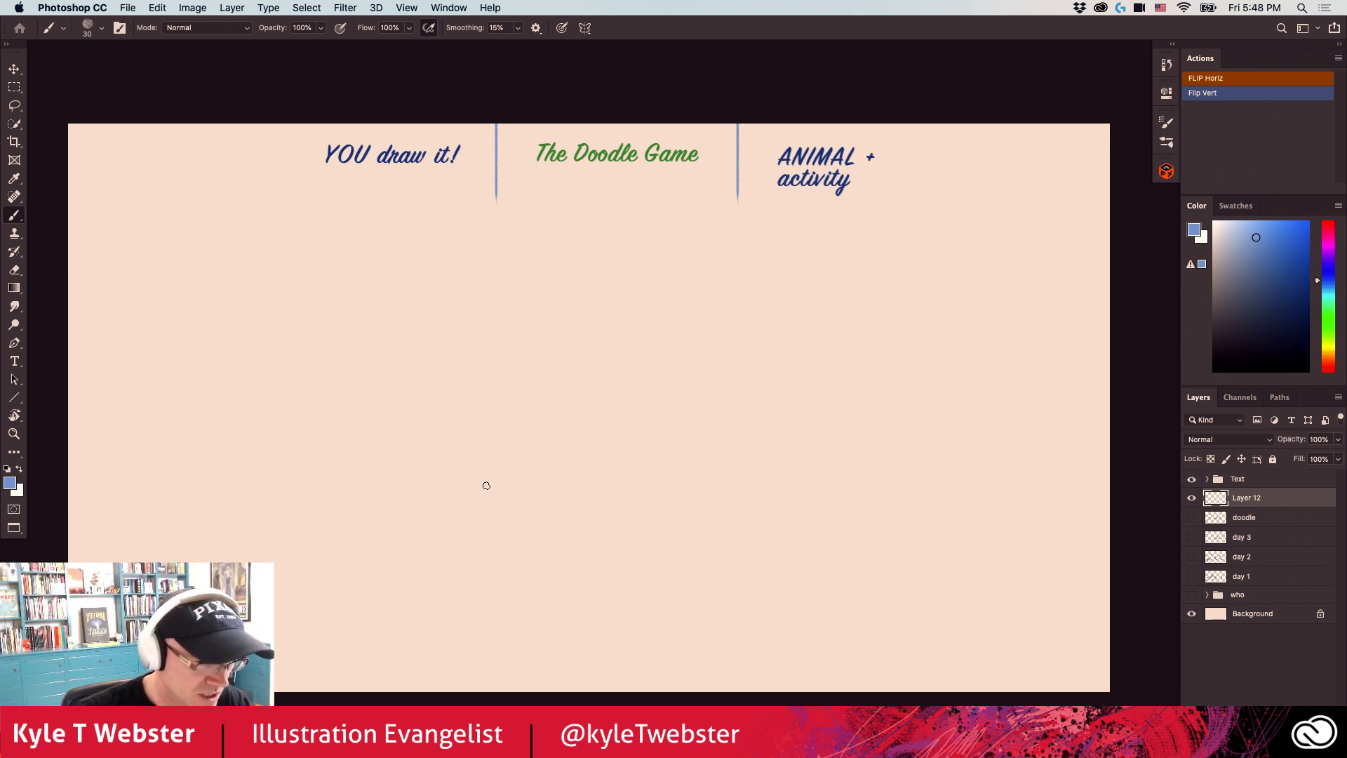
left_click(537, 464, "super")
left_click_drag(527, 466, 508, 475)
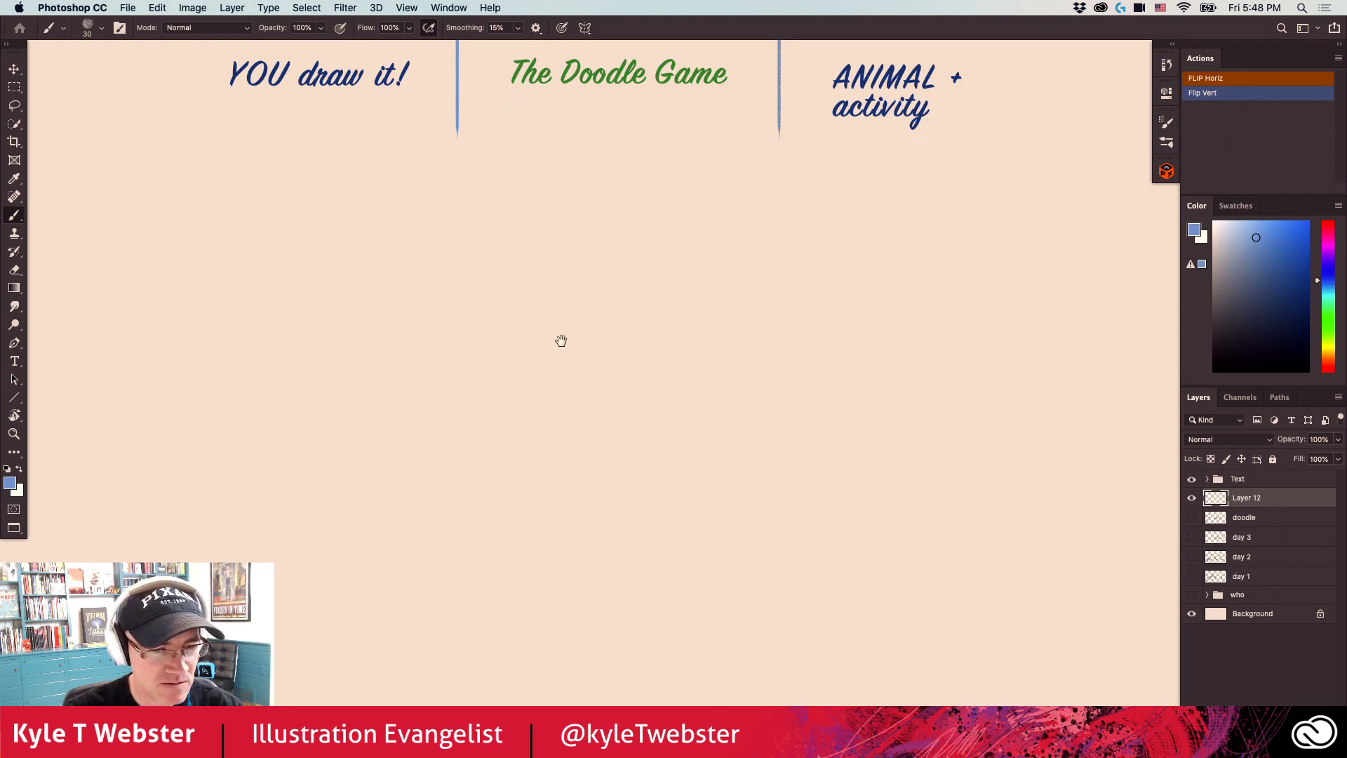
left_click_drag(562, 341, 557, 341)
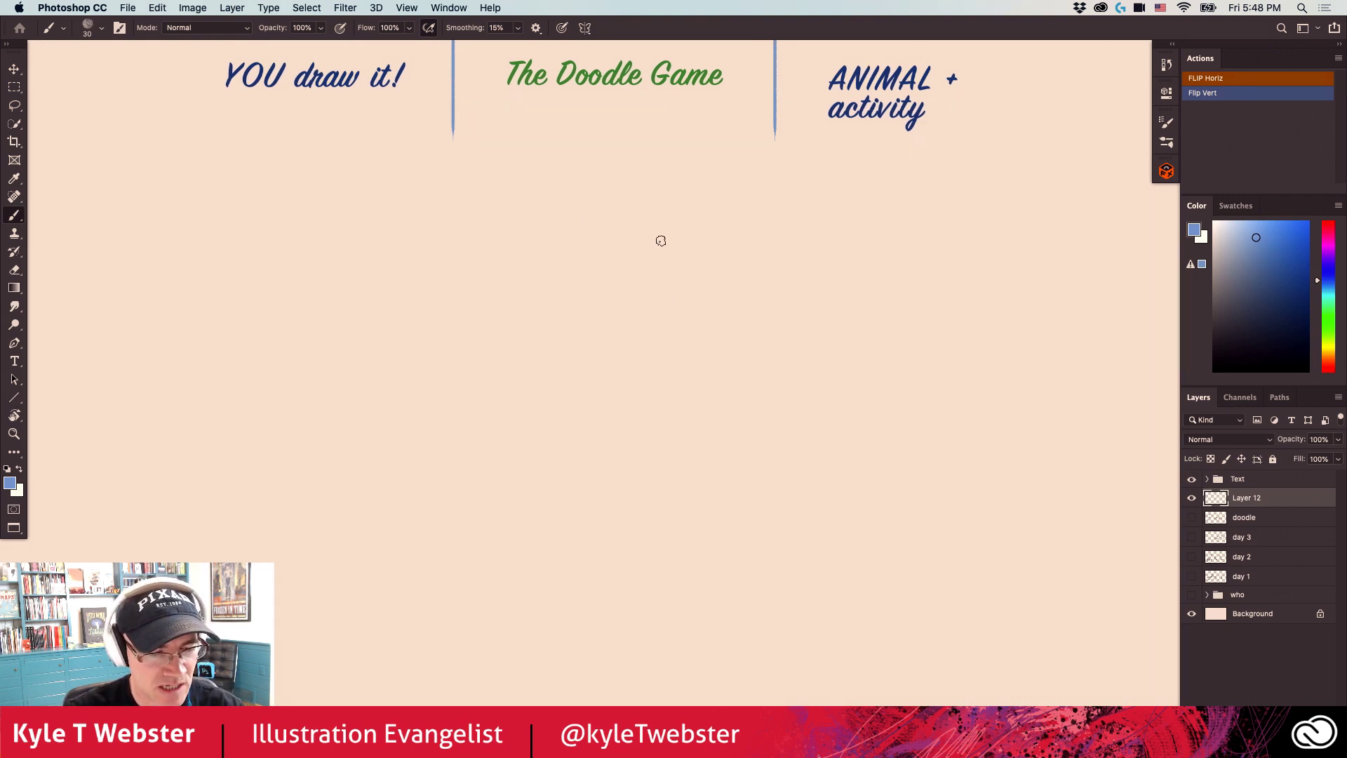
mouse_move(675, 364)
left_mouse_down()
mouse_move(721, 334)
mouse_move(708, 306)
mouse_move(567, 319)
mouse_move(621, 363)
left_mouse_up()
mouse_move(705, 349)
left_mouse_down()
mouse_move(636, 369)
mouse_move(716, 323)
mouse_move(599, 285)
mouse_move(629, 276)
mouse_move(577, 324)
left_mouse_up()
mouse_move(678, 295)
left_mouse_down()
mouse_move(701, 280)
mouse_move(695, 298)
left_mouse_up()
left_click_drag(615, 289, 583, 298)
left_click_drag(699, 329, 593, 340)
mouse_move(597, 288)
left_mouse_down()
mouse_move(608, 302)
mouse_move(700, 301)
mouse_move(659, 274)
mouse_move(673, 284)
mouse_move(607, 286)
mouse_move(583, 315)
mouse_move(604, 359)
left_mouse_up()
left_click_drag(709, 330, 581, 336)
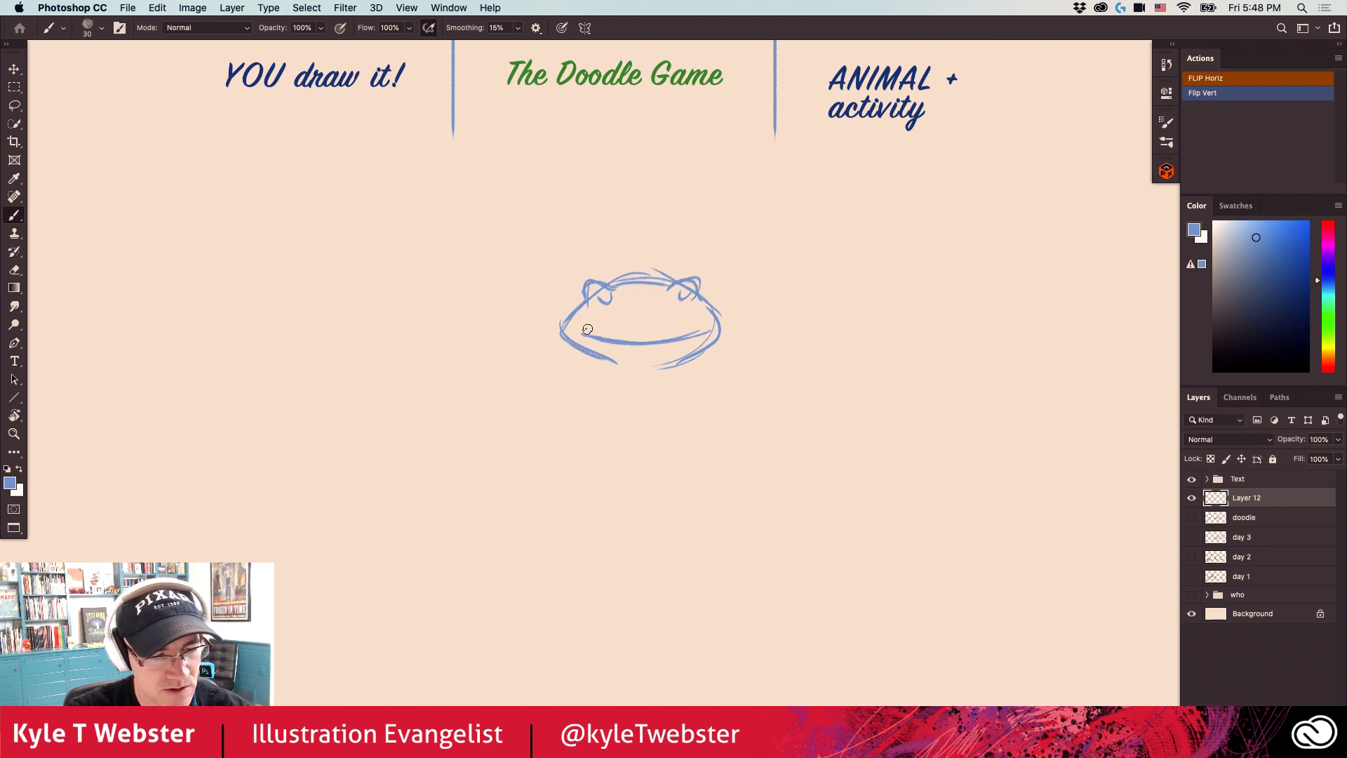
Sketch short vertical strokes below both sides of the frog's head to start its body.
mouse_move(695, 358)
left_mouse_down()
mouse_move(606, 359)
mouse_move(688, 423)
mouse_move(684, 447)
mouse_move(697, 384)
left_mouse_up()
mouse_move(699, 319)
left_mouse_down()
mouse_move(650, 188)
mouse_move(666, 302)
left_mouse_up()
left_click_drag(686, 420, 691, 383)
left_click_drag(589, 419, 589, 390)
Sketch the frog's arms raised above its head, tapering together into a narrow point.
mouse_move(603, 303)
left_mouse_down()
mouse_move(629, 202)
mouse_move(613, 272)
mouse_move(623, 302)
left_mouse_up()
left_click_drag(655, 238, 664, 296)
left_click_drag(665, 207, 682, 309)
left_click_drag(683, 308, 672, 245)
left_click_drag(631, 355, 616, 383)
left_click_drag(676, 335, 631, 210)
left_click_drag(624, 261, 634, 199)
mouse_move(634, 144)
left_mouse_down()
mouse_move(605, 267)
mouse_move(615, 277)
left_mouse_up()
left_click_drag(639, 178, 634, 261)
left_click_drag(632, 140, 621, 214)
left_click_drag(627, 156, 609, 280)
Sketch both sides of the frog's long torso, running down from below its head toward the hips.
scroll(634, 431, "down", 5)
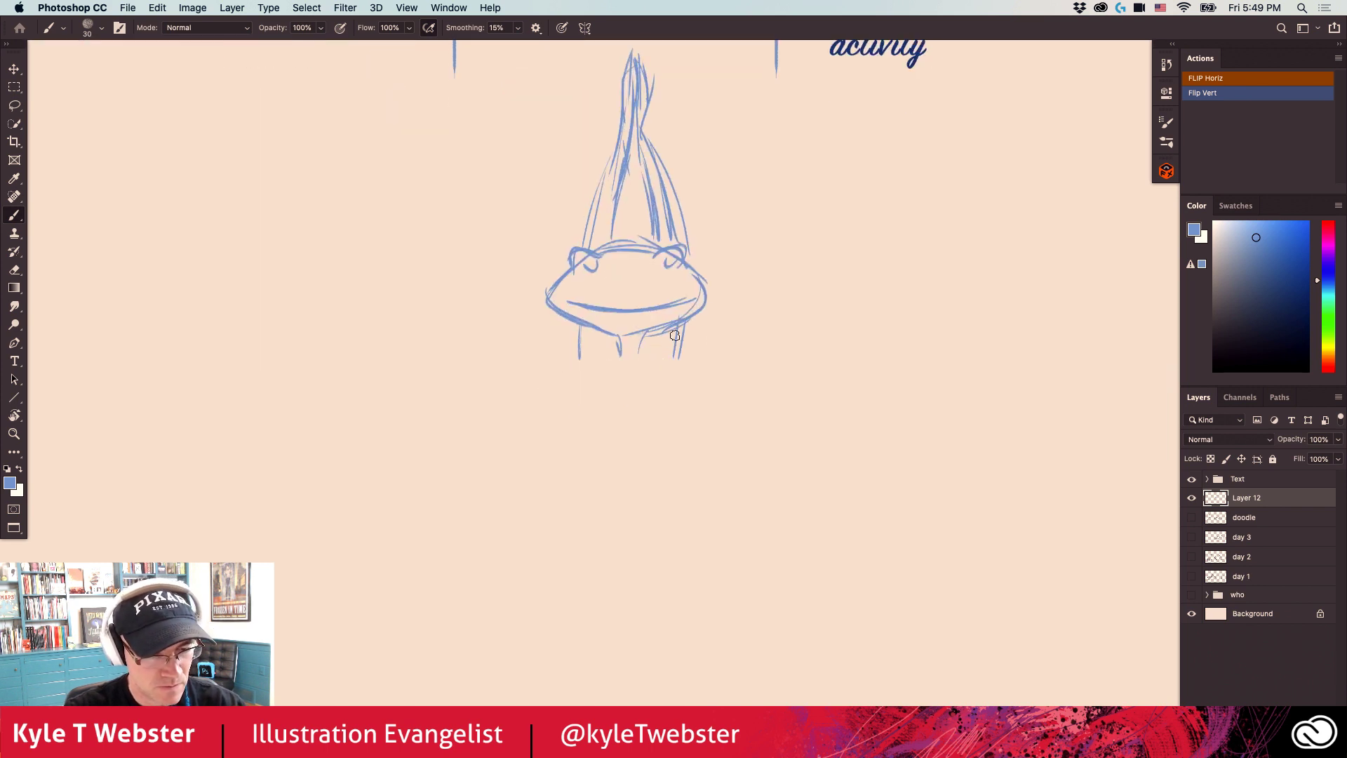
left_click_drag(676, 331, 673, 416)
left_click_drag(581, 317, 593, 382)
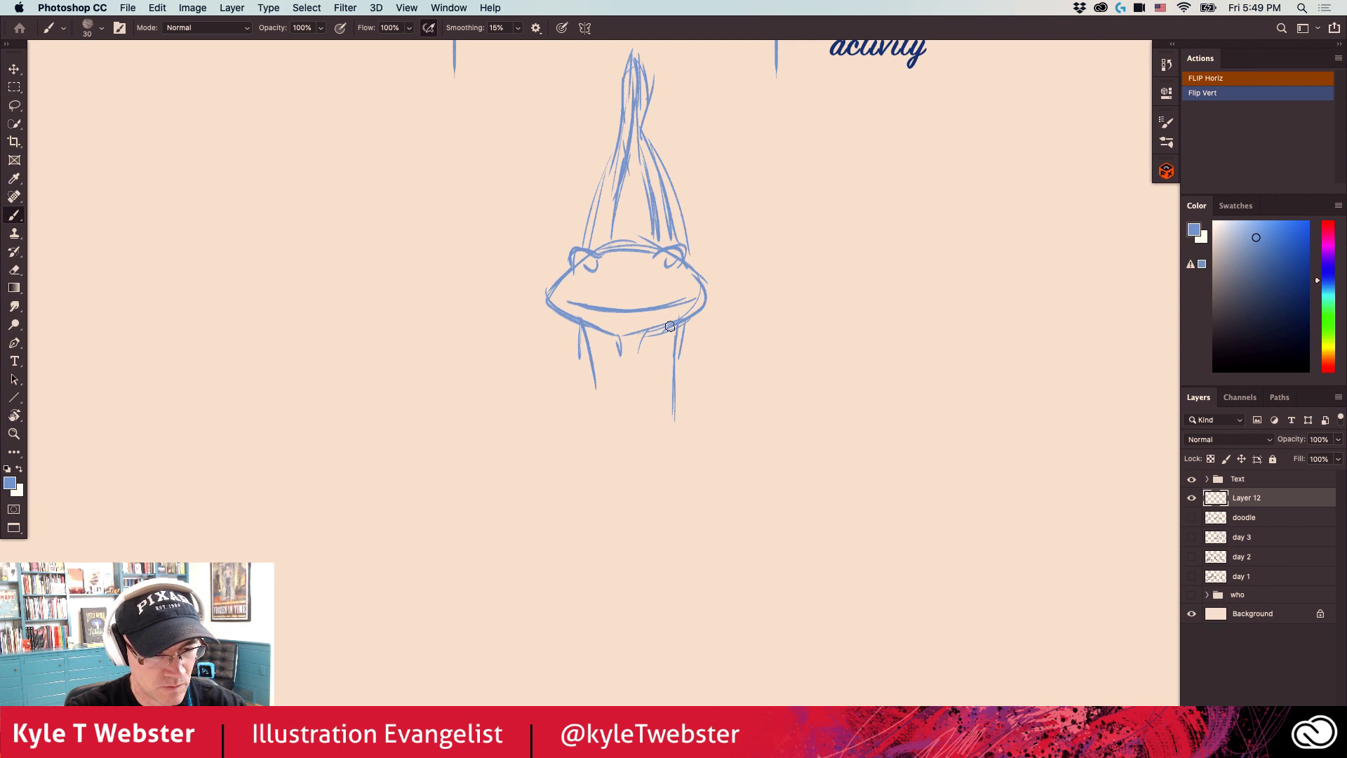
left_click_drag(682, 375, 676, 443)
left_click_drag(594, 341, 580, 439)
left_click_drag(680, 420, 666, 508)
scroll(654, 482, "down", 3)
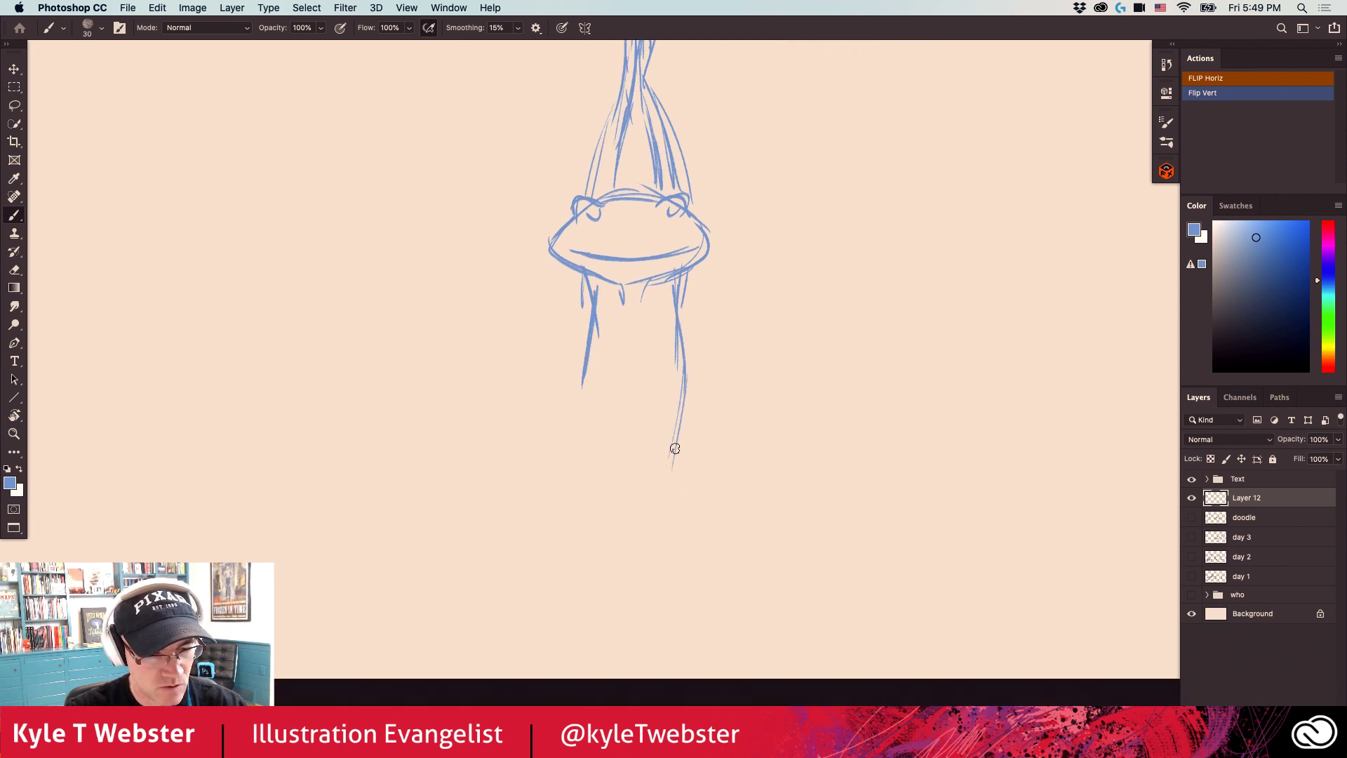
Sketch the frog's legs in a yoga tree pose, one knee bent outward and the other leg standing straight on a flat foot.
mouse_move(682, 407)
left_mouse_down()
mouse_move(649, 645)
mouse_move(738, 650)
mouse_move(701, 659)
mouse_move(716, 669)
mouse_move(688, 664)
mouse_move(739, 662)
mouse_move(622, 648)
mouse_move(640, 629)
mouse_move(642, 476)
mouse_move(601, 433)
left_mouse_up()
mouse_move(580, 375)
left_mouse_down()
mouse_move(482, 441)
mouse_move(517, 478)
mouse_move(633, 499)
mouse_move(611, 563)
mouse_move(634, 497)
mouse_move(625, 600)
mouse_move(615, 587)
mouse_move(633, 586)
mouse_move(639, 566)
mouse_move(639, 492)
mouse_move(573, 498)
mouse_move(629, 488)
mouse_move(604, 436)
mouse_move(646, 512)
mouse_move(642, 651)
mouse_move(681, 661)
mouse_move(625, 646)
mouse_move(658, 581)
mouse_move(647, 646)
mouse_move(666, 538)
mouse_move(665, 564)
mouse_move(676, 444)
mouse_move(660, 499)
mouse_move(682, 370)
left_mouse_up()
left_click_drag(670, 467, 681, 333)
left_click_drag(608, 277, 593, 372)
left_click_drag(607, 276, 600, 351)
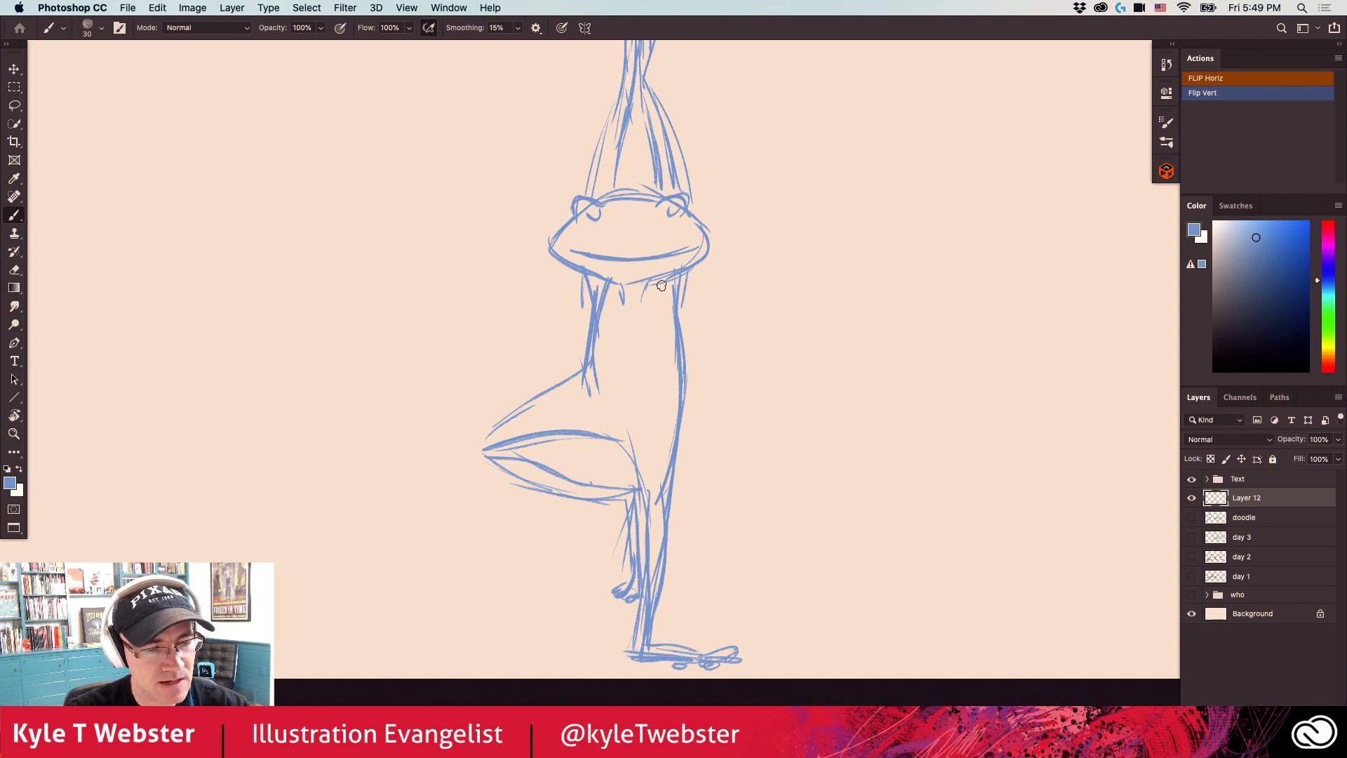
Sketch loose short sleeves at the frog's shoulders and curved neckline strokes across its chest.
mouse_move(586, 283)
left_mouse_down()
mouse_move(557, 313)
mouse_move(592, 343)
left_mouse_up()
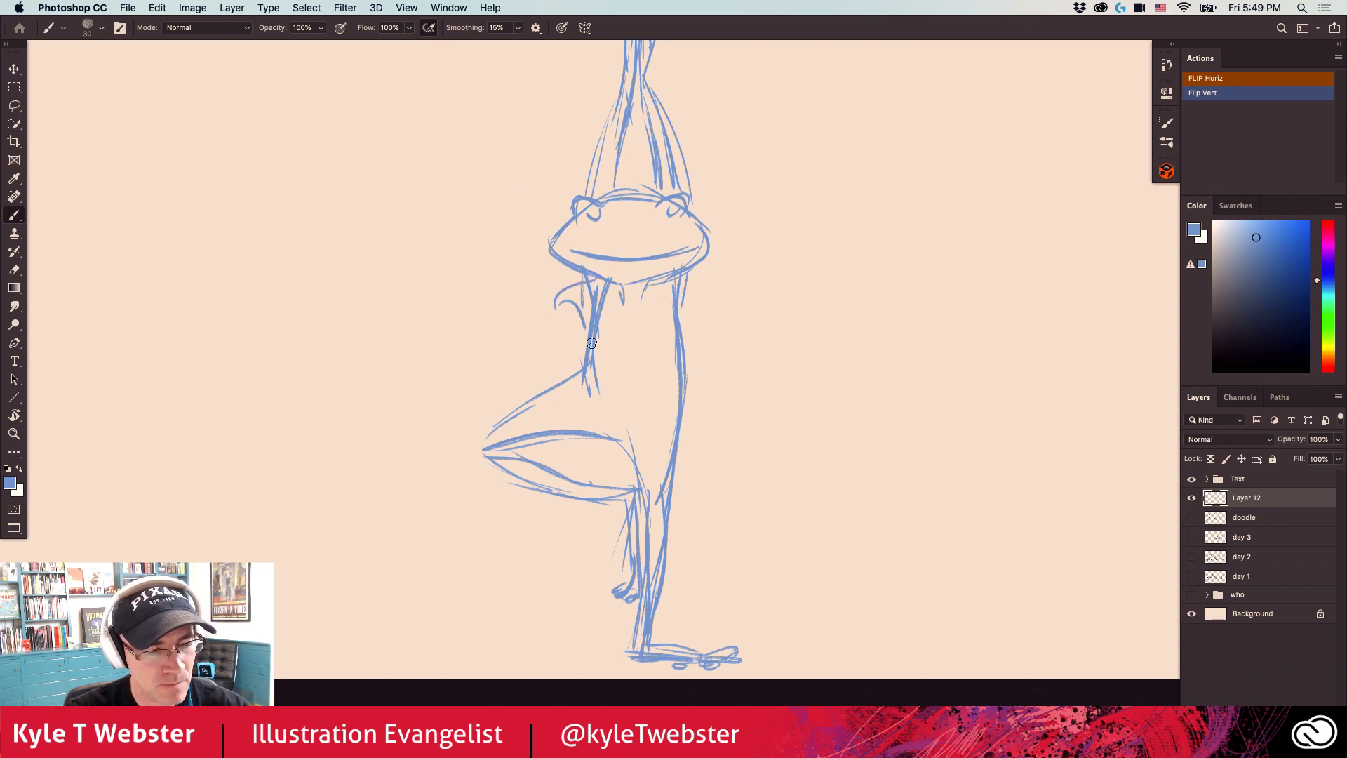
left_click_drag(663, 282, 693, 321)
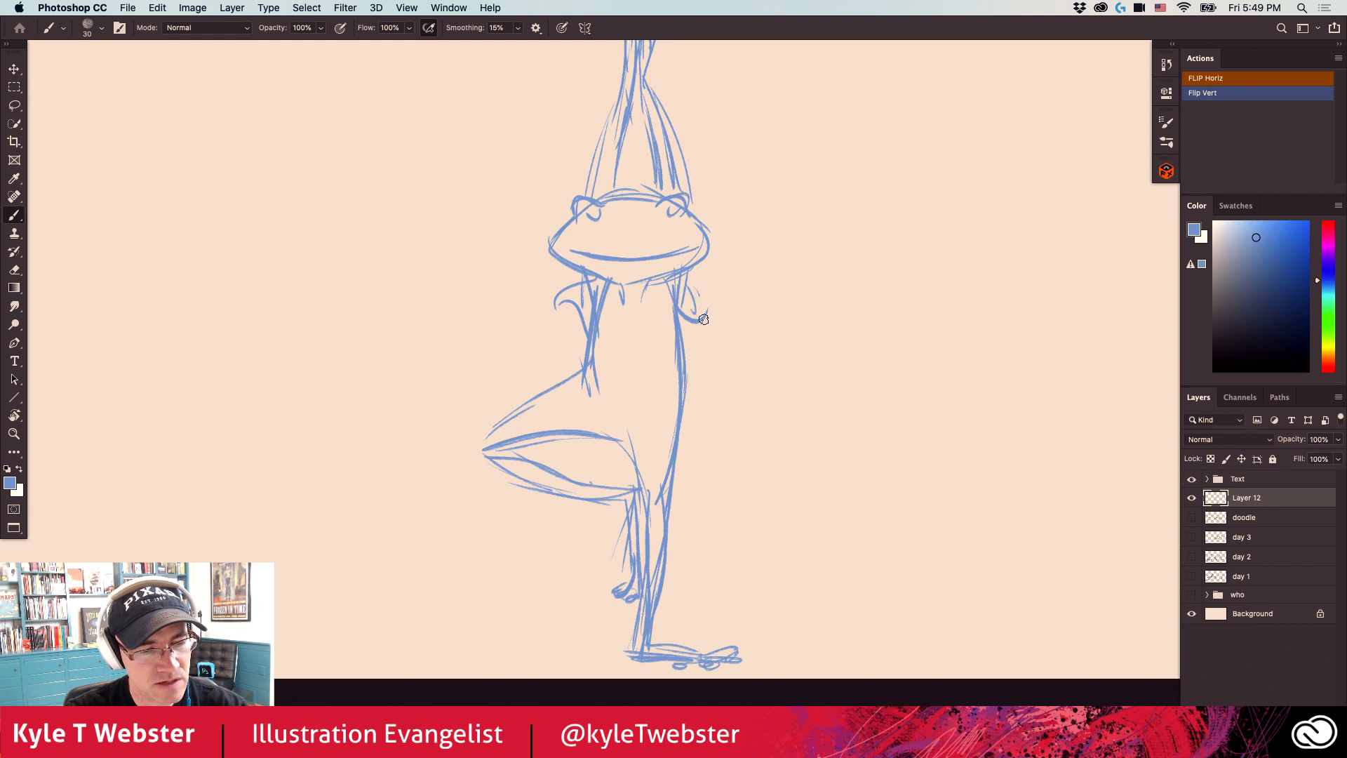
left_click_drag(666, 278, 662, 341)
left_click_drag(670, 284, 665, 350)
mouse_move(580, 301)
left_mouse_down()
mouse_move(569, 288)
mouse_move(652, 294)
mouse_move(620, 351)
mouse_move(654, 308)
left_mouse_up()
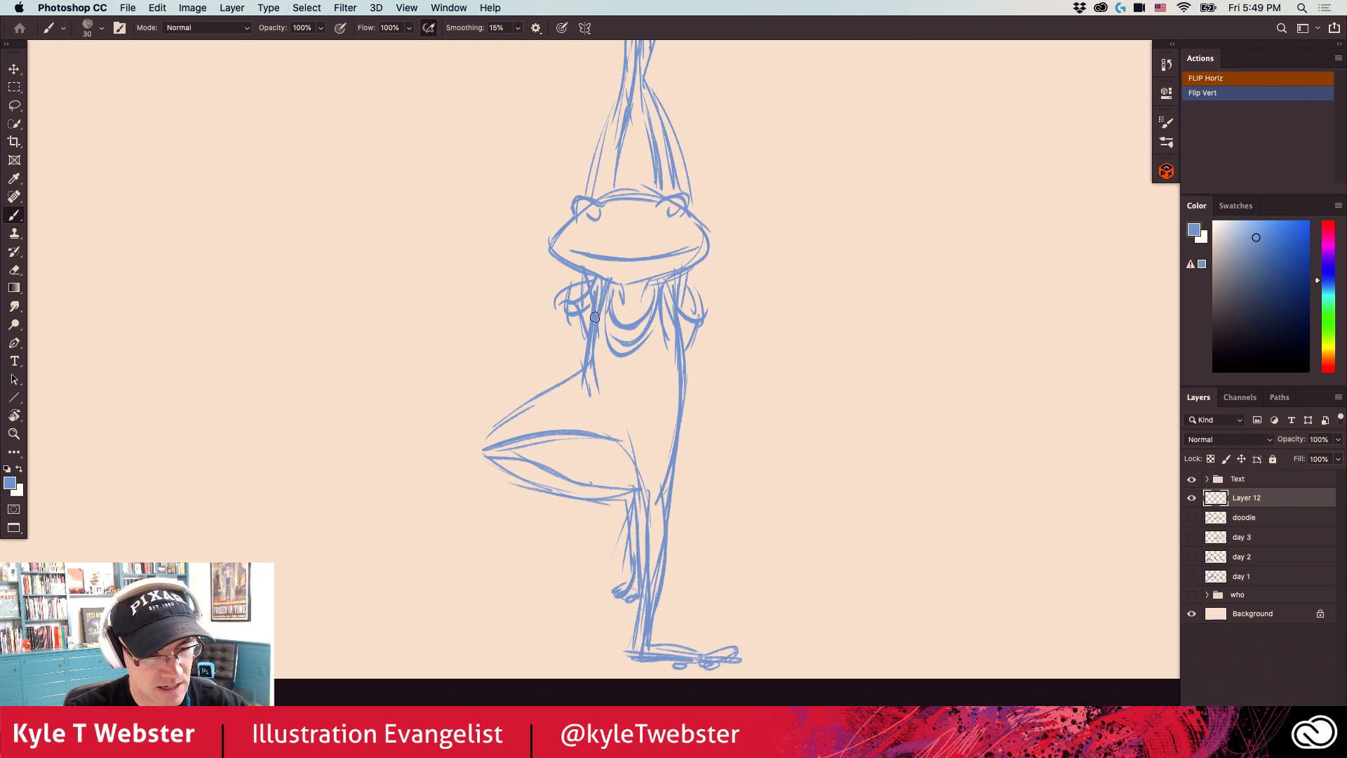
Sketch the frog's shorts with a slanted waistline, an opening near the bent knee, and a hem on the standing leg.
mouse_move(574, 406)
left_mouse_down()
mouse_move(629, 409)
mouse_move(596, 391)
mouse_move(682, 450)
left_mouse_up()
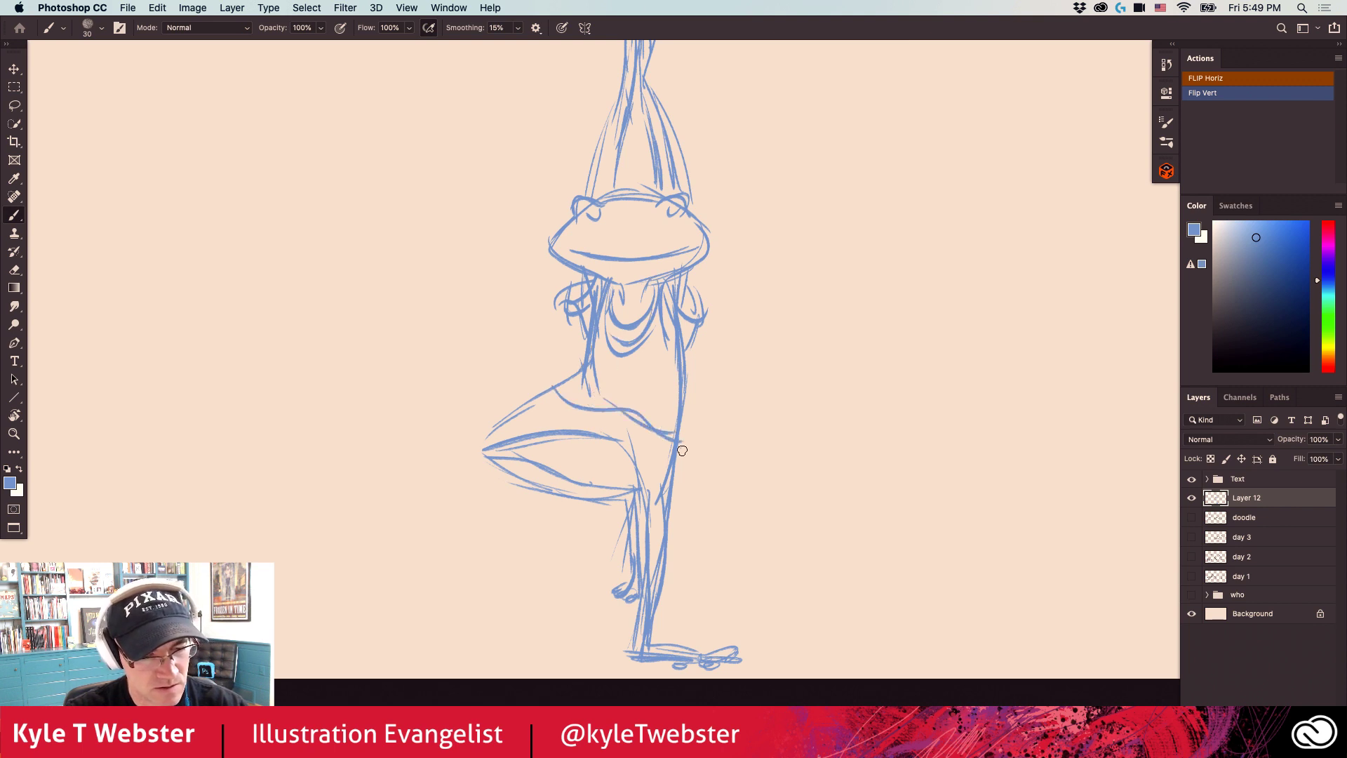
left_click_drag(627, 407, 590, 383)
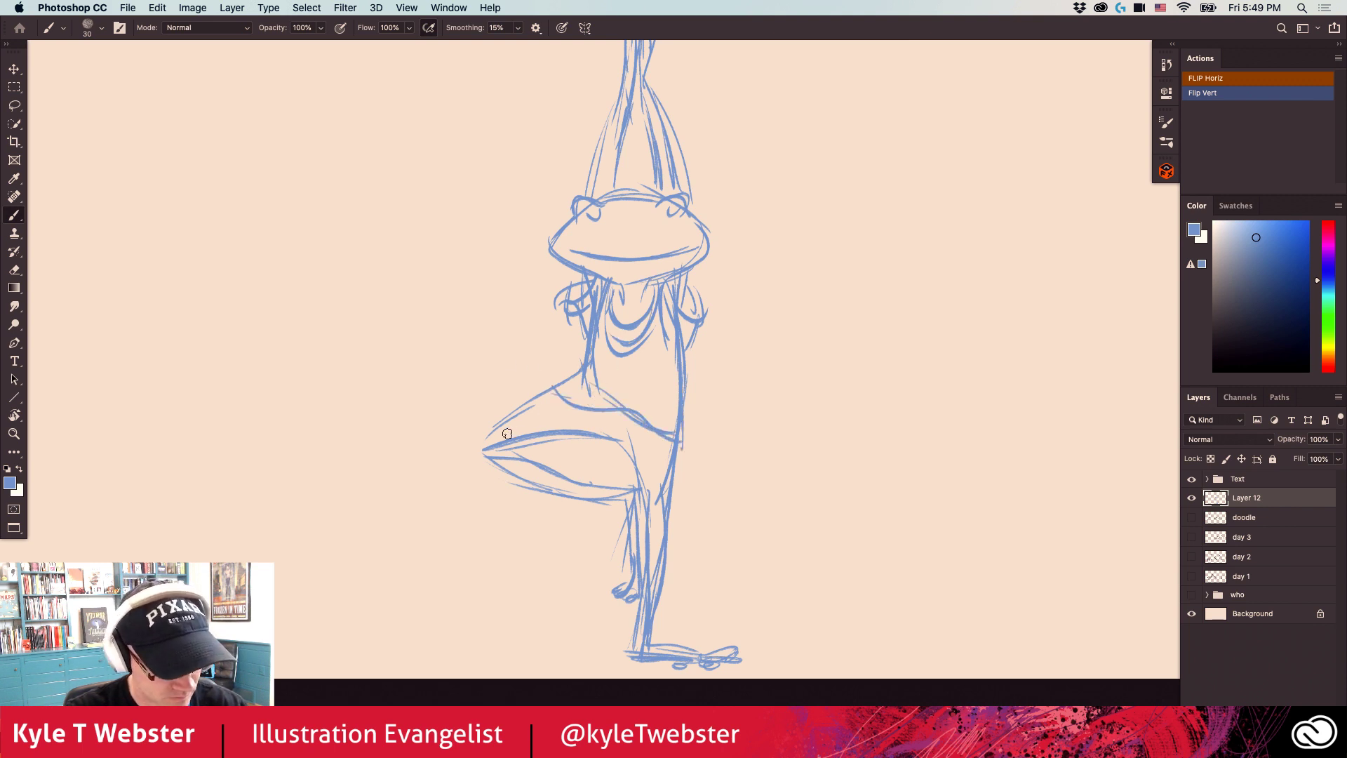
left_click_drag(517, 411, 524, 444)
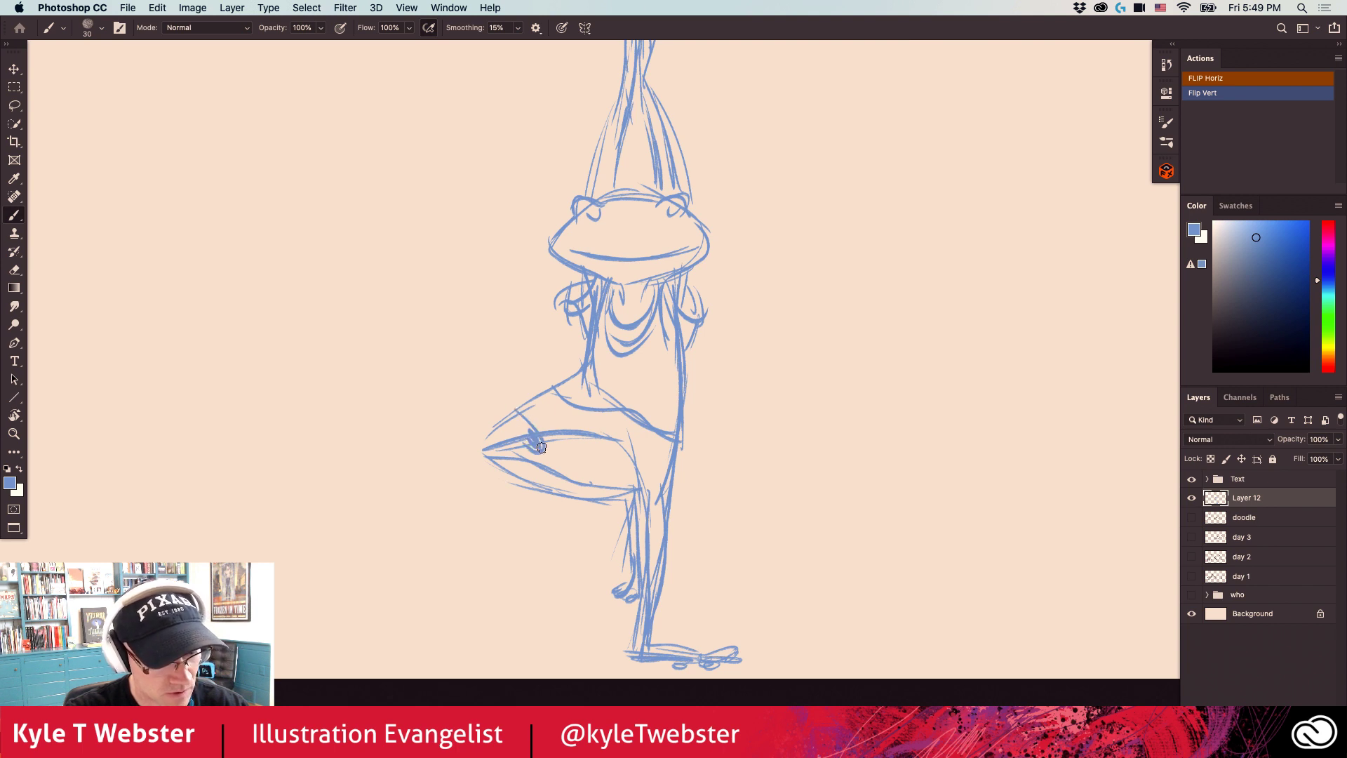
left_click_drag(616, 437, 628, 502)
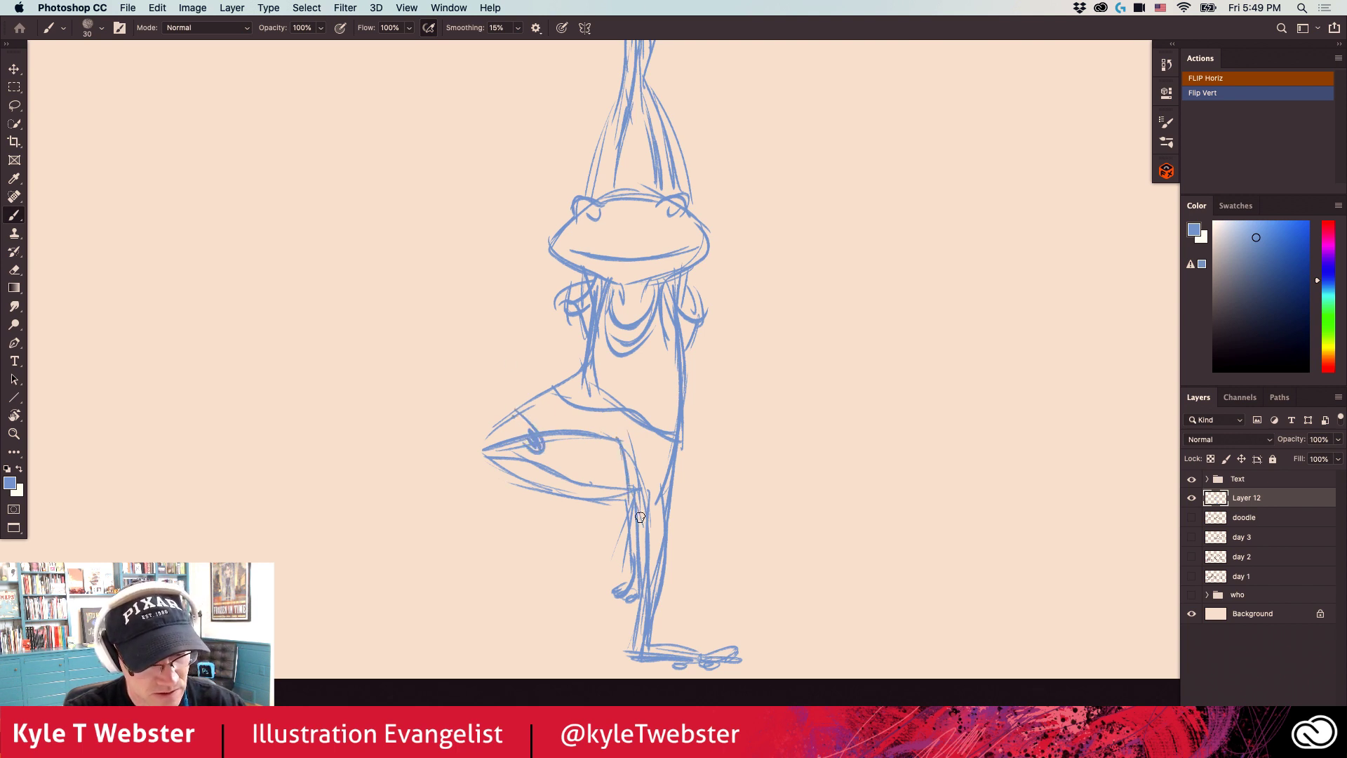
mouse_move(627, 436)
left_mouse_down()
mouse_move(638, 488)
mouse_move(569, 405)
mouse_move(523, 415)
mouse_move(520, 403)
mouse_move(650, 490)
left_mouse_up()
mouse_move(675, 436)
left_mouse_down()
mouse_move(674, 512)
mouse_move(674, 480)
mouse_move(689, 536)
mouse_move(643, 543)
left_mouse_up()
mouse_move(528, 450)
left_mouse_down()
mouse_move(504, 428)
mouse_move(469, 456)
mouse_move(458, 448)
mouse_move(626, 498)
left_mouse_up()
scroll(528, 421, "down", 1)
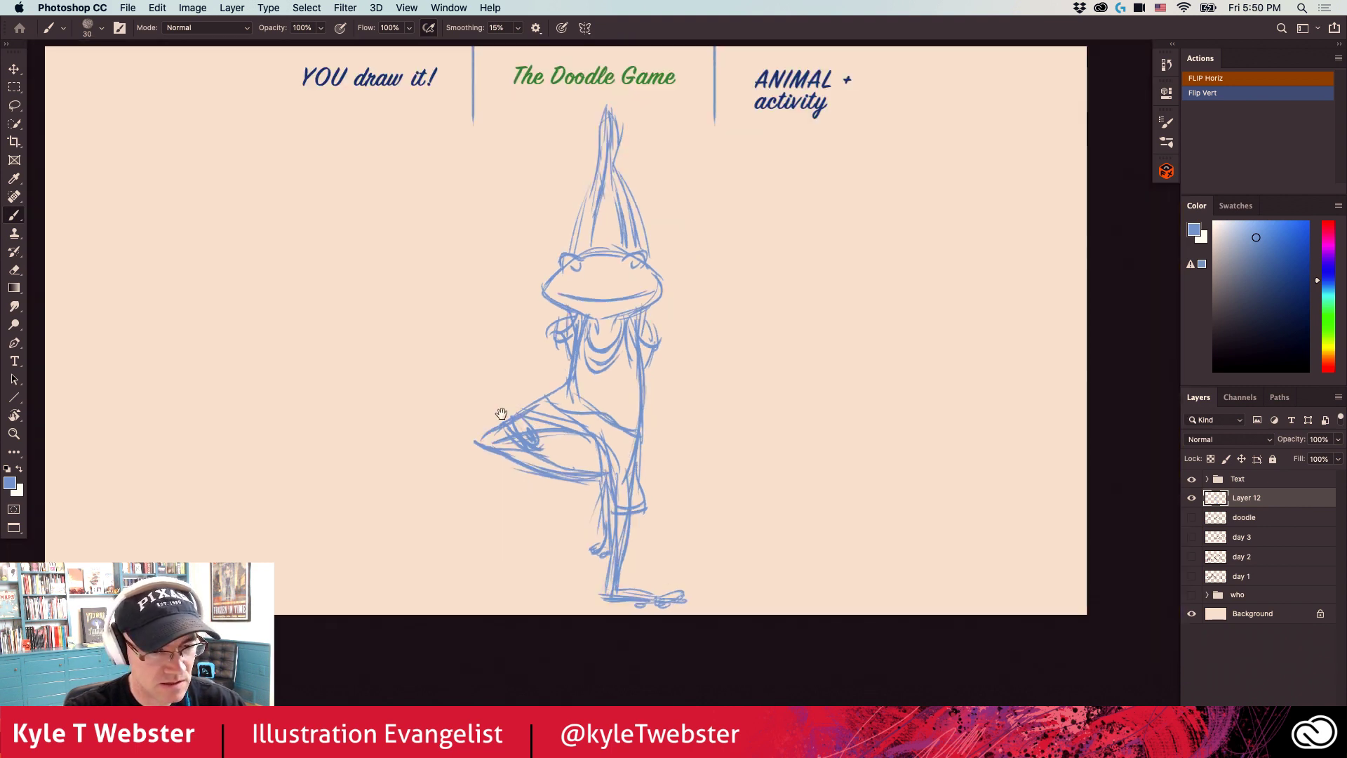
Scale the frog sketch down to about 83% and move it toward the left half of the canvas.
key("super+t")
left_click_drag(493, 104, 537, 193)
left_click_drag(601, 331, 489, 287)
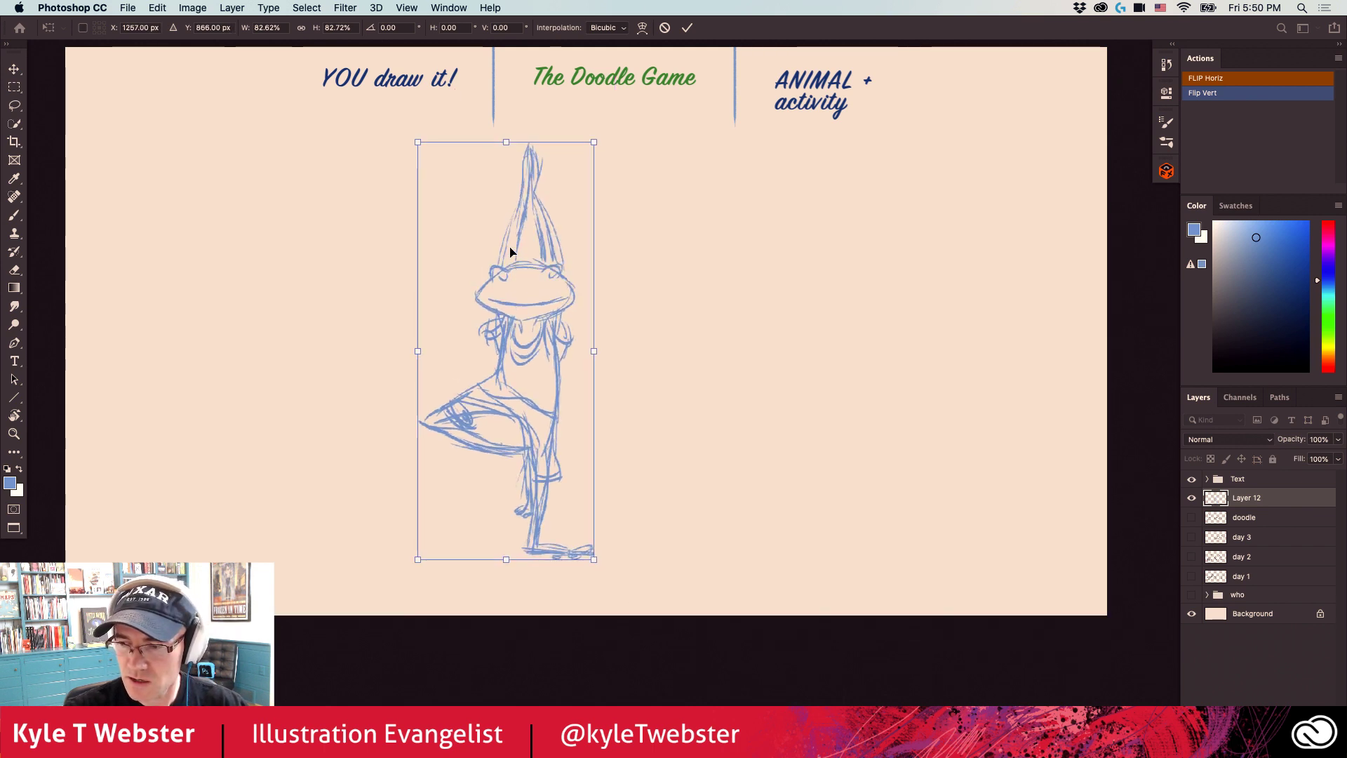
key("Return")
key("b")
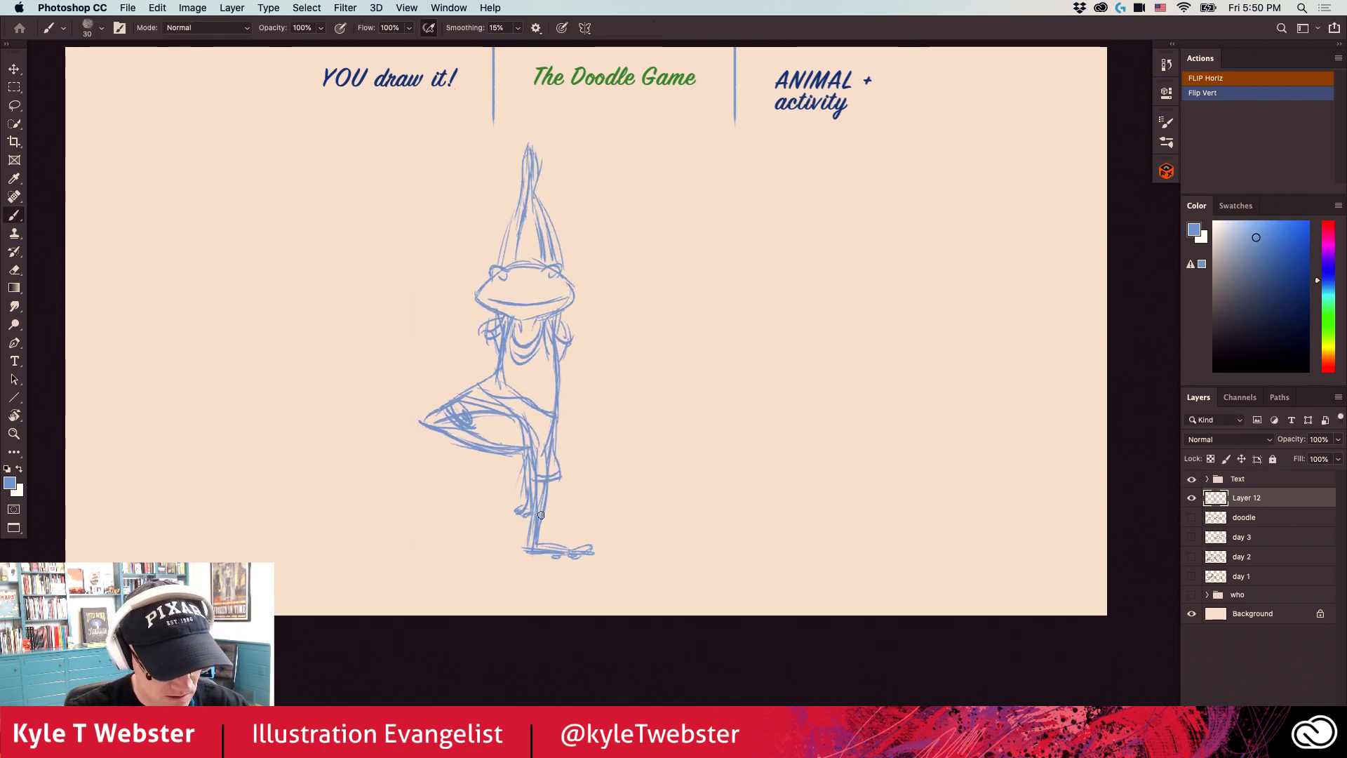
Redraw the standing foot slightly lower with splayed toes, and reinforce the raised arms up to a sharp point.
mouse_move(527, 563)
left_mouse_down()
mouse_move(584, 570)
mouse_move(548, 570)
mouse_move(573, 581)
mouse_move(522, 568)
mouse_move(570, 560)
mouse_move(558, 534)
left_mouse_up()
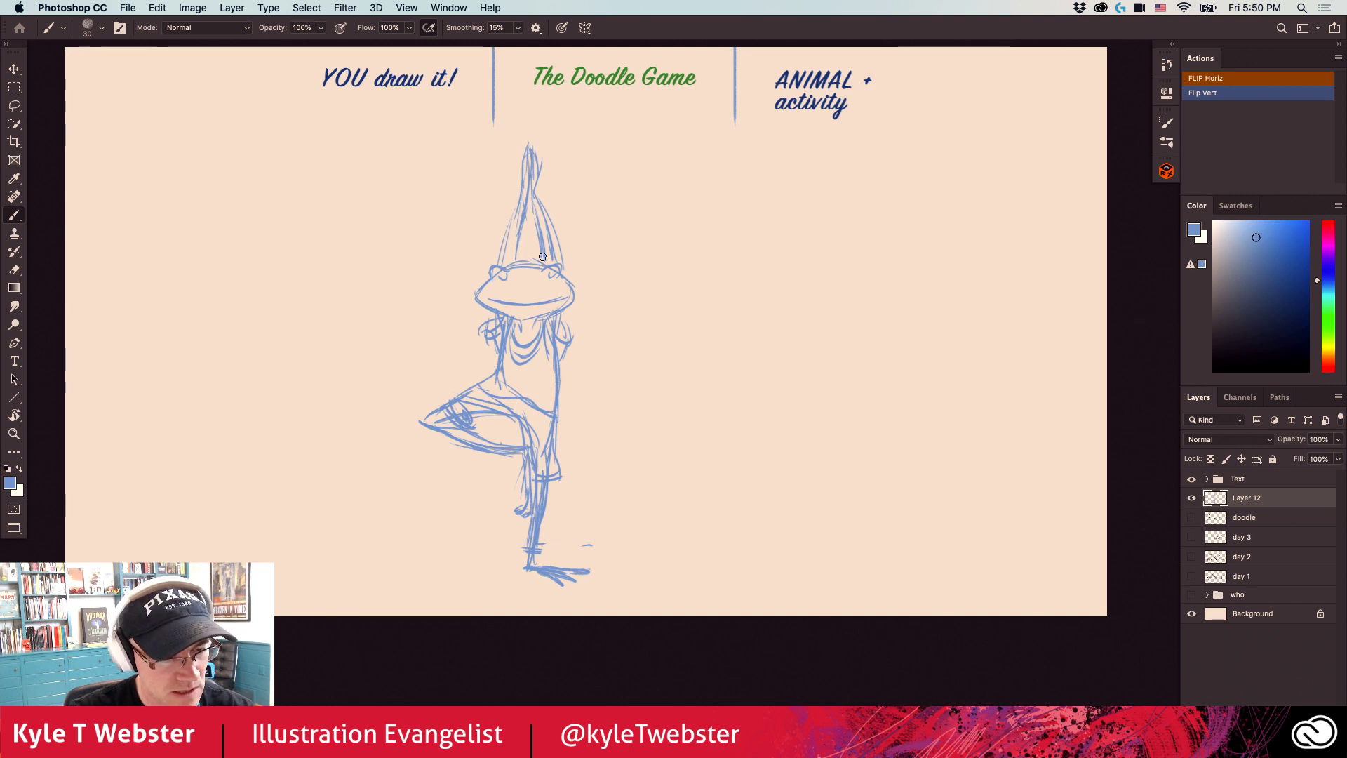
left_click_drag(542, 263, 529, 139)
mouse_move(518, 230)
left_mouse_down()
mouse_move(544, 270)
mouse_move(493, 282)
left_mouse_up()
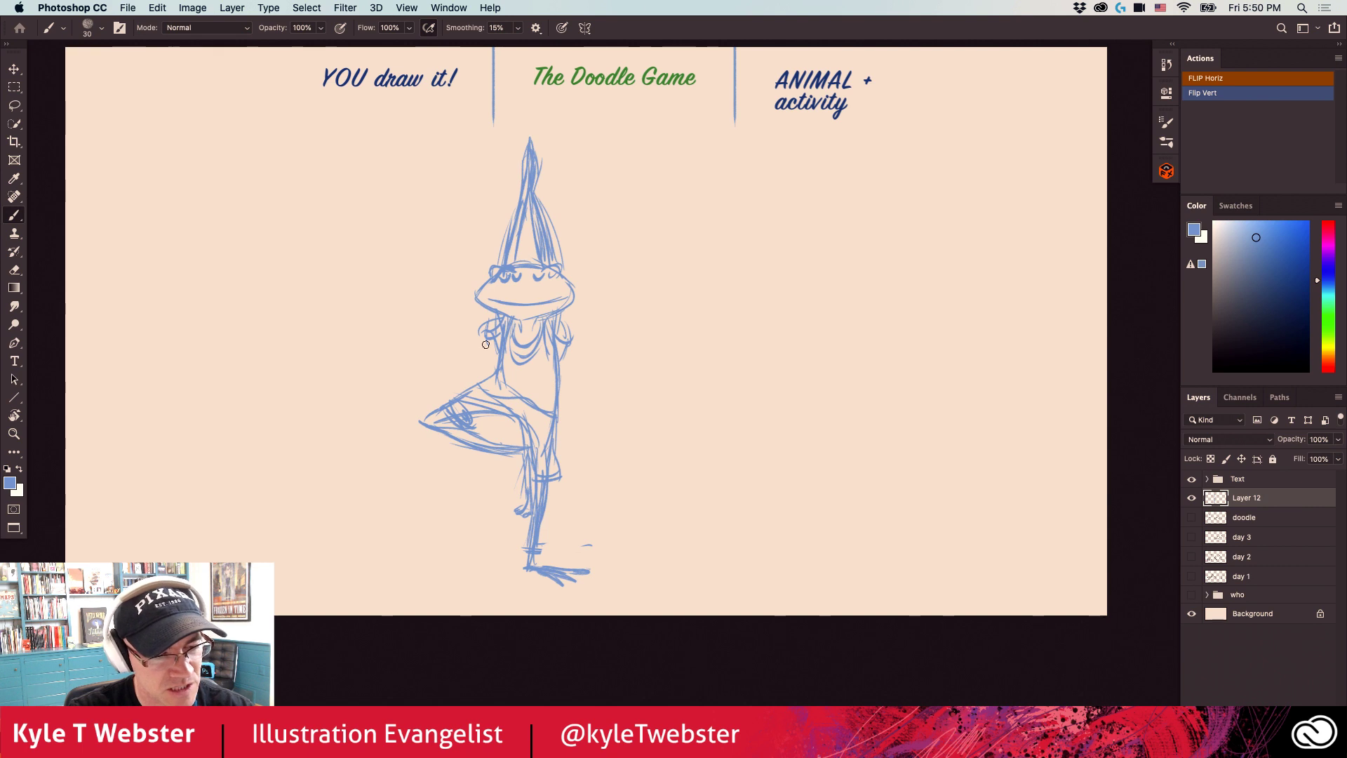
Strengthen the frog's head and chin outline and redraw its mouth as a wide, nearly straight line.
left_click(545, 260, "super")
left_click_drag(499, 271, 463, 301)
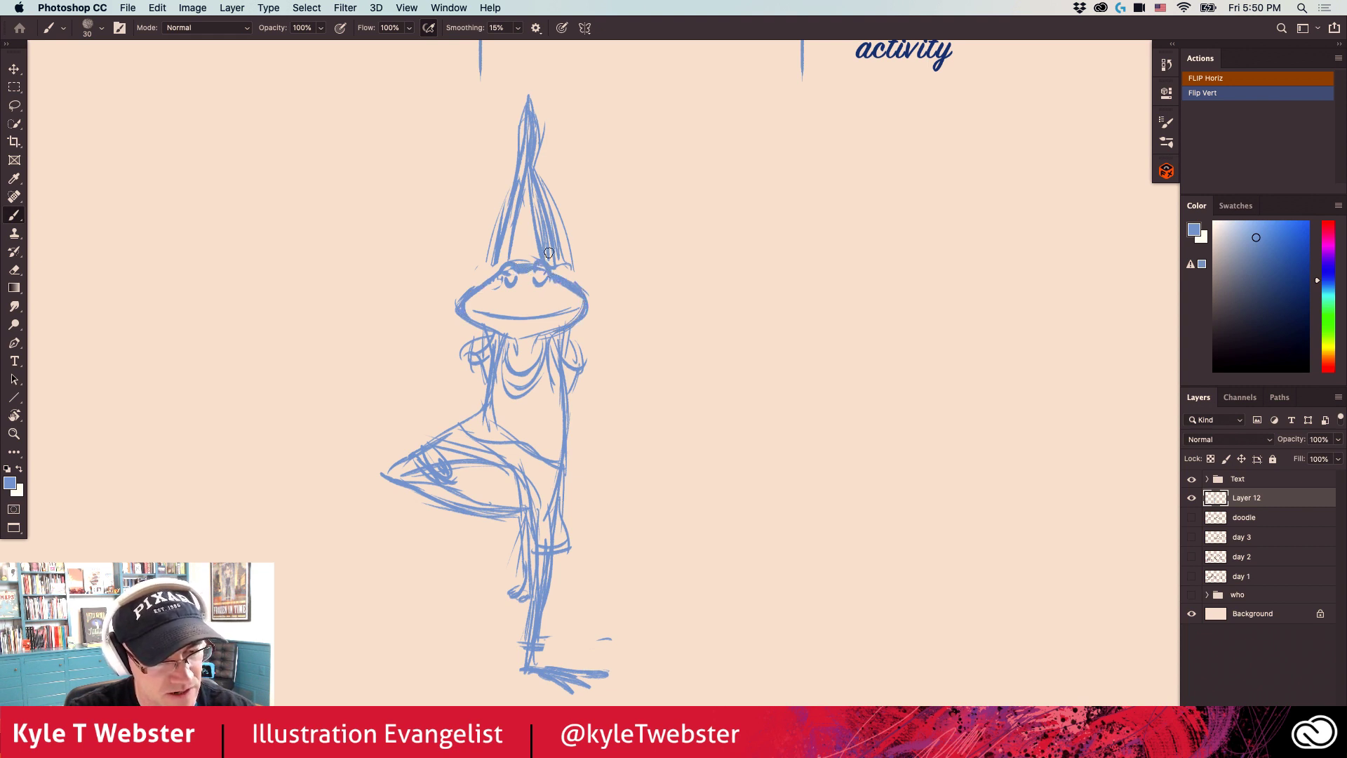
mouse_move(570, 280)
left_mouse_down()
mouse_move(550, 208)
mouse_move(517, 189)
mouse_move(489, 284)
mouse_move(487, 257)
left_mouse_up()
mouse_move(570, 308)
left_mouse_down()
mouse_move(512, 314)
mouse_move(579, 301)
mouse_move(471, 302)
left_mouse_up()
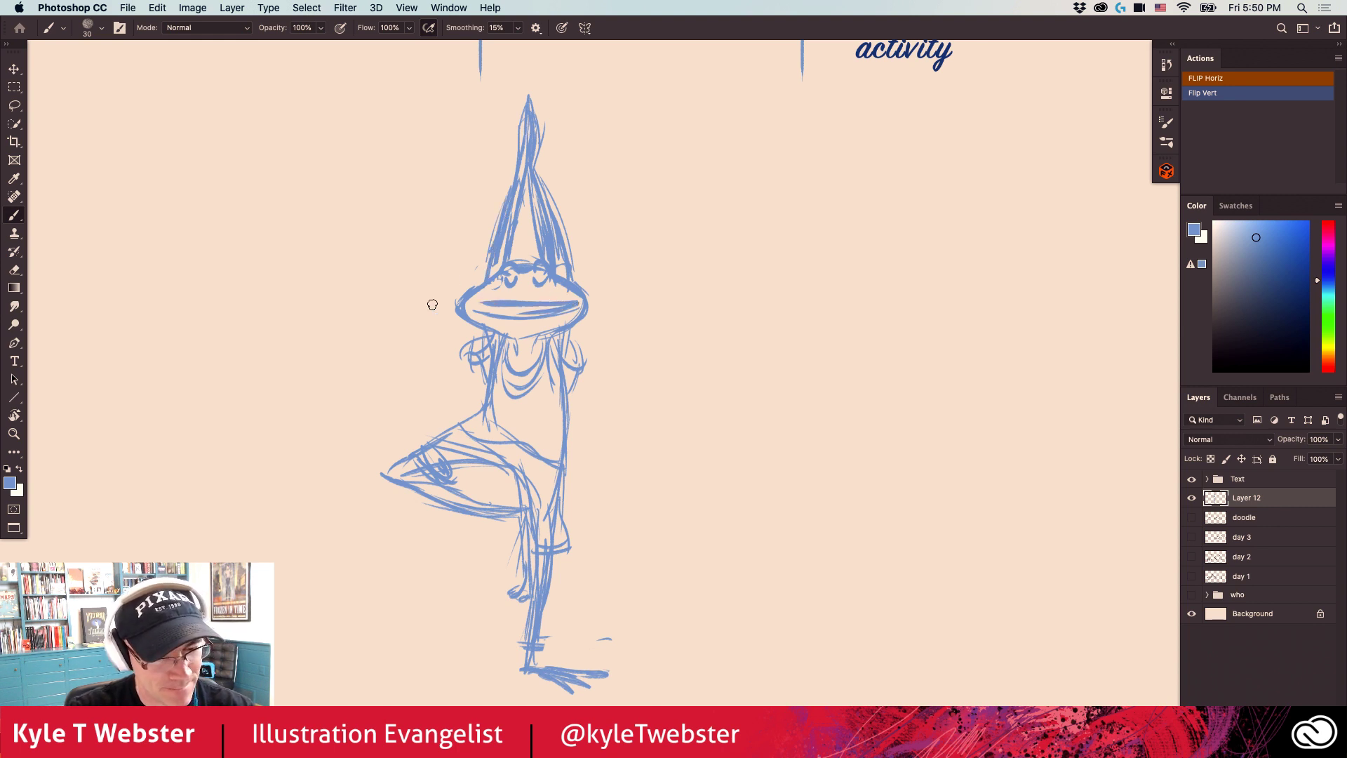
key("super+z")
key("super+z")
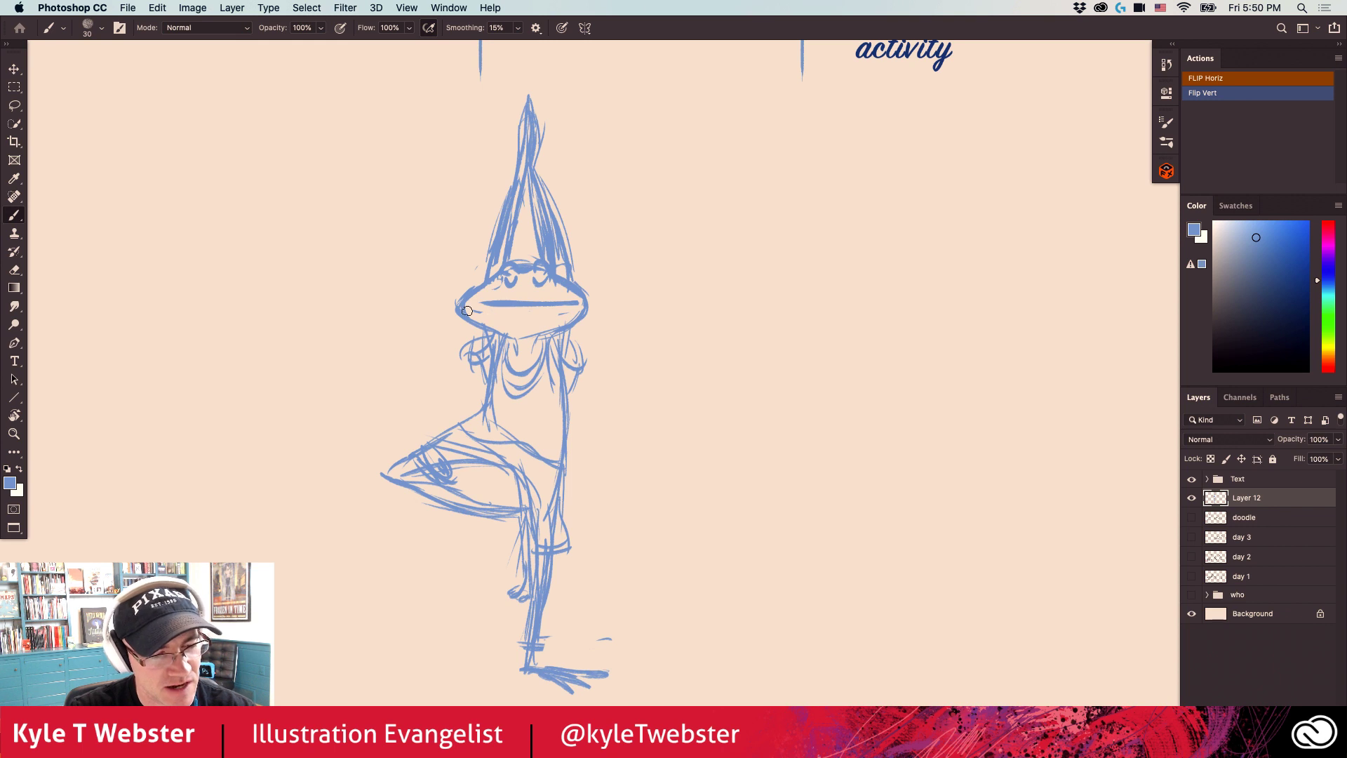
mouse_move(581, 301)
left_mouse_down()
mouse_move(472, 302)
mouse_move(487, 293)
mouse_move(542, 329)
mouse_move(586, 308)
mouse_move(538, 340)
mouse_move(509, 347)
mouse_move(497, 332)
mouse_move(542, 341)
left_mouse_up()
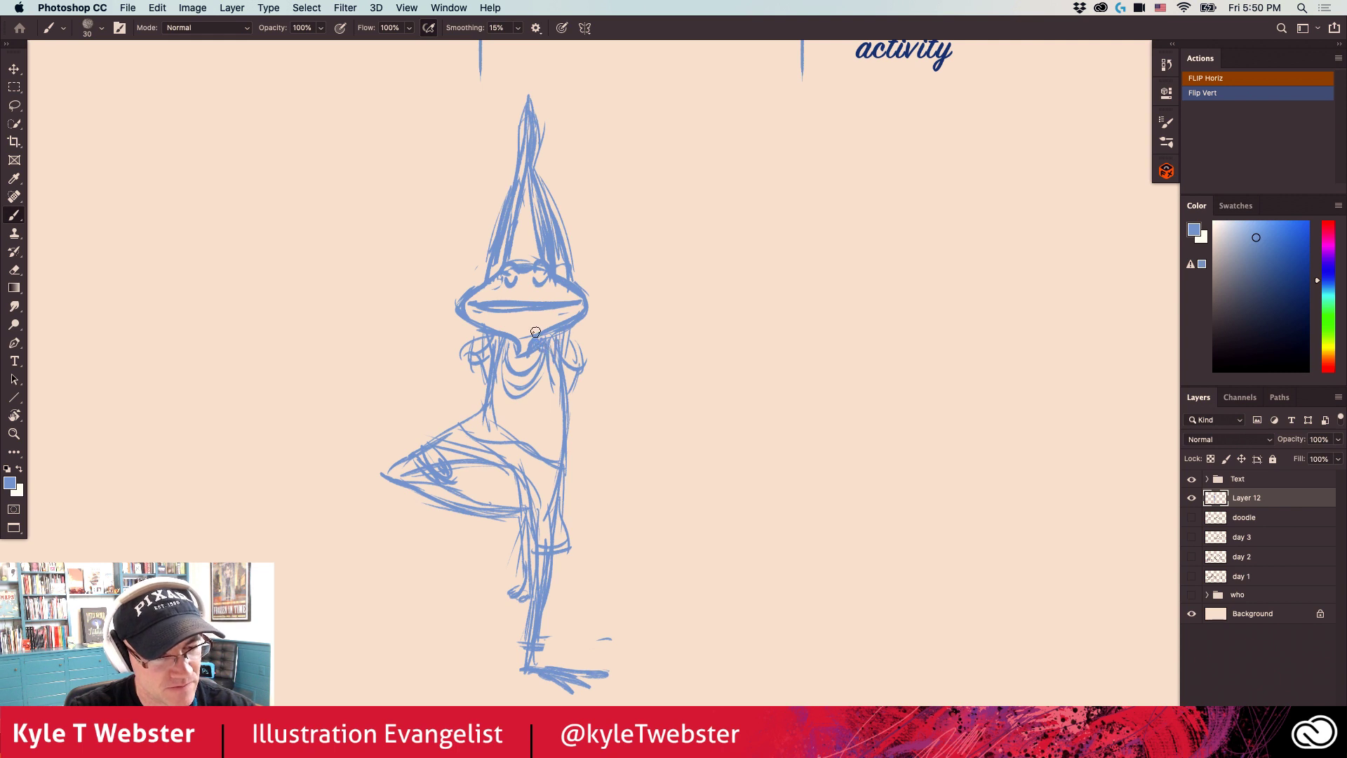
Sketch a looped necklace on the frog's chest and a broken horizontal line behind the standing leg.
left_click_drag(517, 366, 545, 365)
mouse_move(519, 410)
left_mouse_down()
mouse_move(539, 341)
mouse_move(531, 404)
left_mouse_up()
left_click_drag(422, 440, 457, 394)
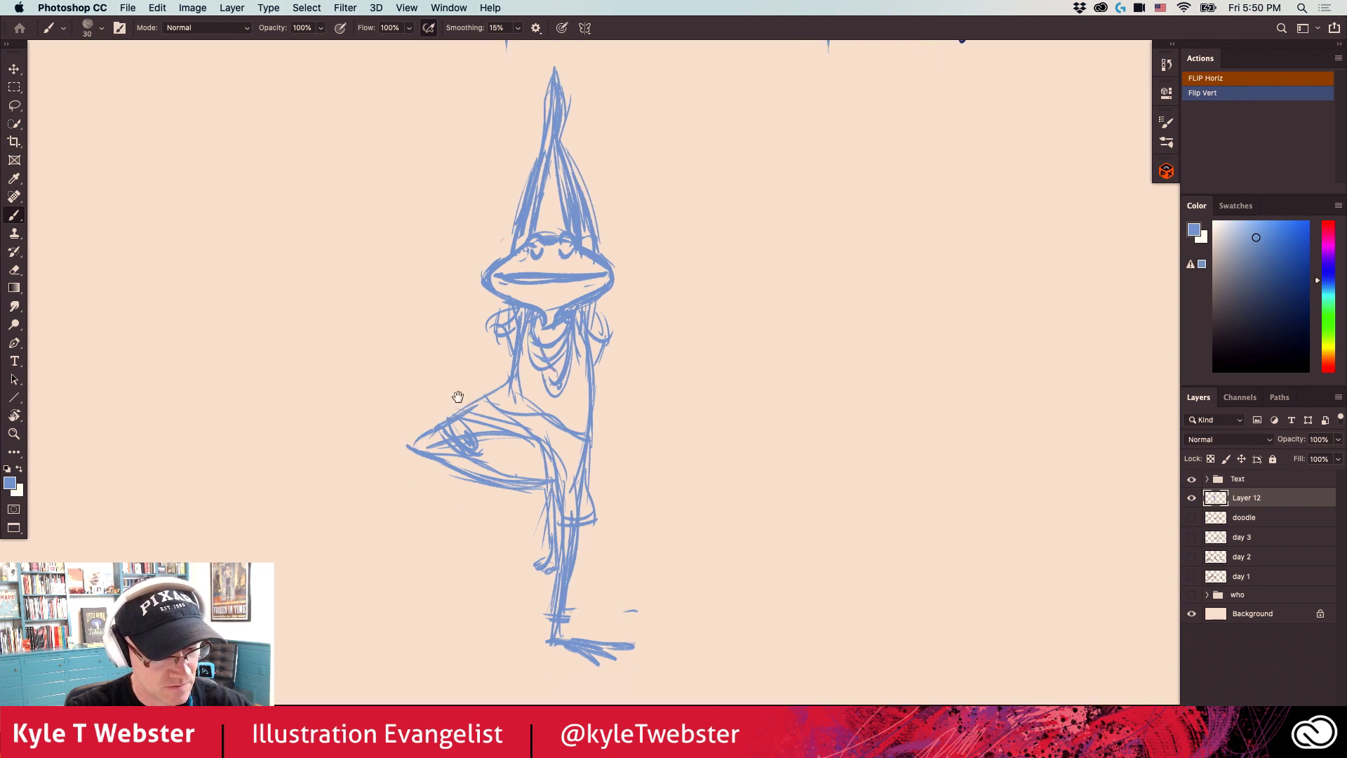
left_click_drag(695, 608, 457, 601)
left_click(430, 605)
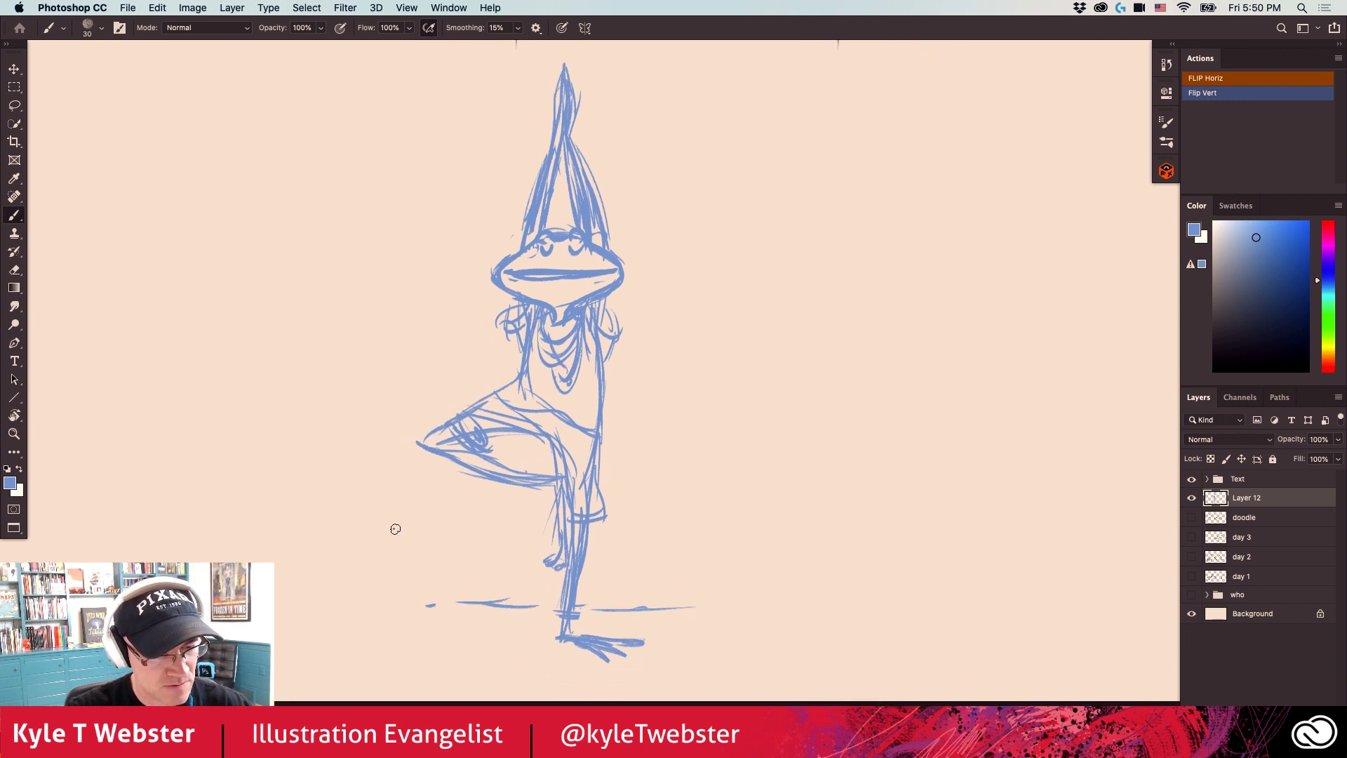
left_click(428, 504, "alt")
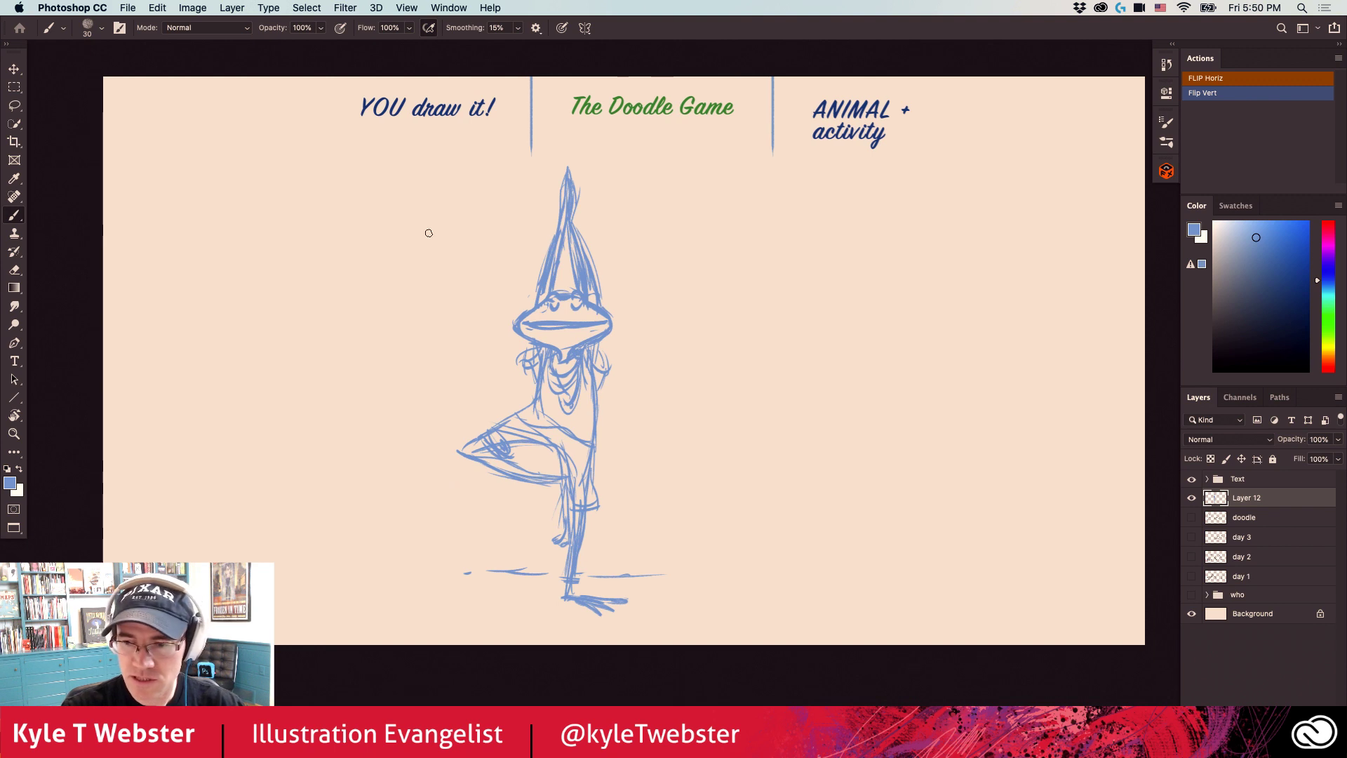
Scale the frog sketch down again to about 87% and move it further left, below the YOU draw it! heading.
key("super+t")
left_click_drag(455, 167, 486, 226)
mouse_move(535, 303)
left_mouse_down()
mouse_move(496, 309)
mouse_move(579, 334)
mouse_move(449, 334)
left_mouse_up()
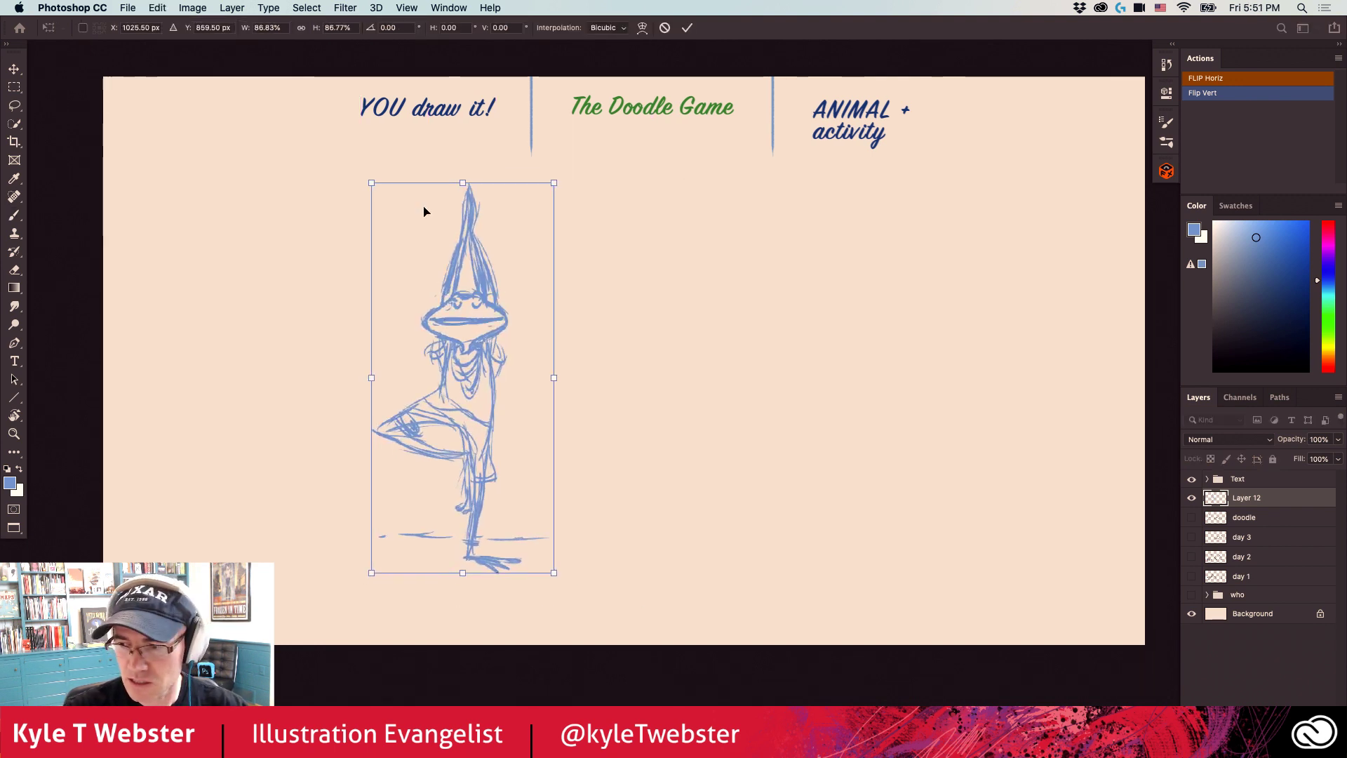
key("Return")
Sketch a notched lily pad under the frog's foot with a small arch on it, surrounded by short water ripple strokes.
mouse_move(419, 534)
left_mouse_down()
mouse_move(376, 556)
mouse_move(411, 584)
mouse_move(605, 554)
mouse_move(375, 541)
mouse_move(339, 575)
mouse_move(491, 588)
mouse_move(604, 550)
left_mouse_up()
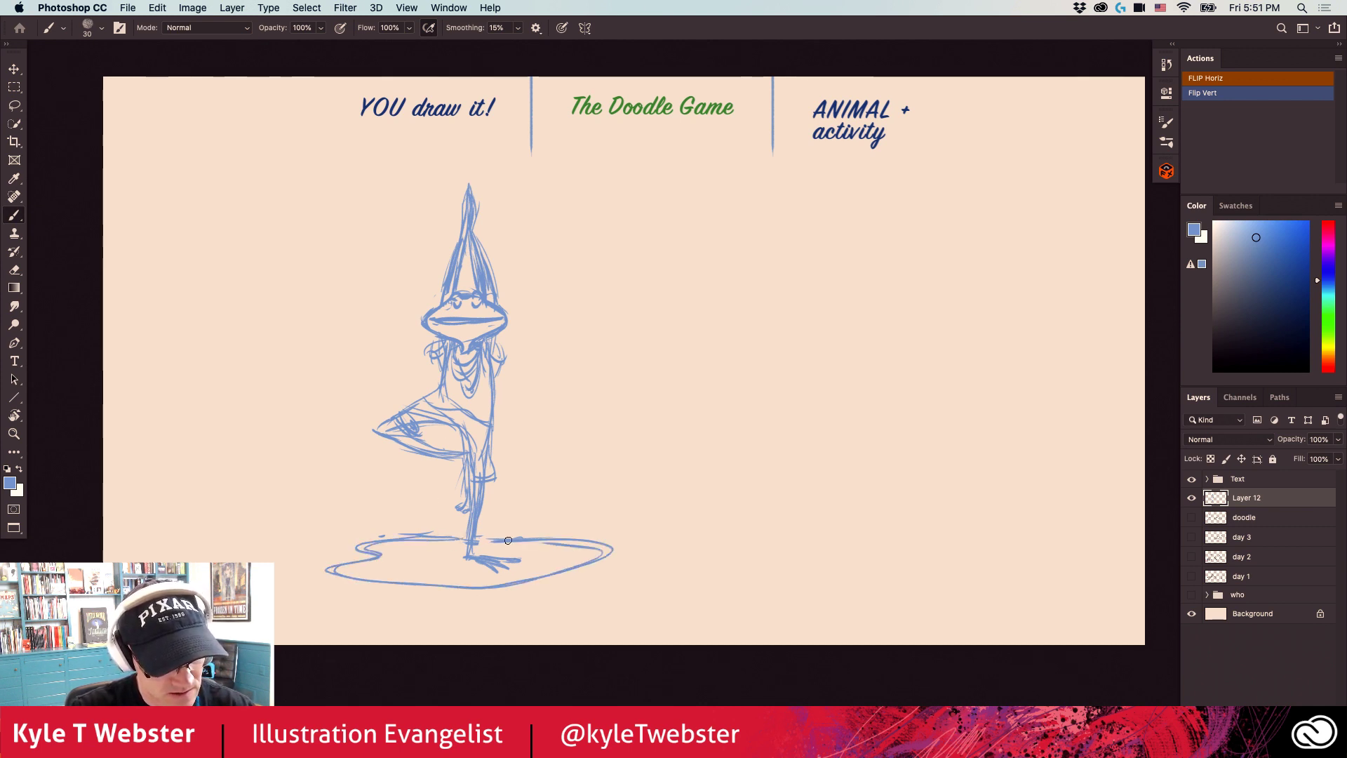
mouse_move(522, 547)
left_mouse_down()
mouse_move(554, 532)
mouse_move(543, 517)
left_mouse_up()
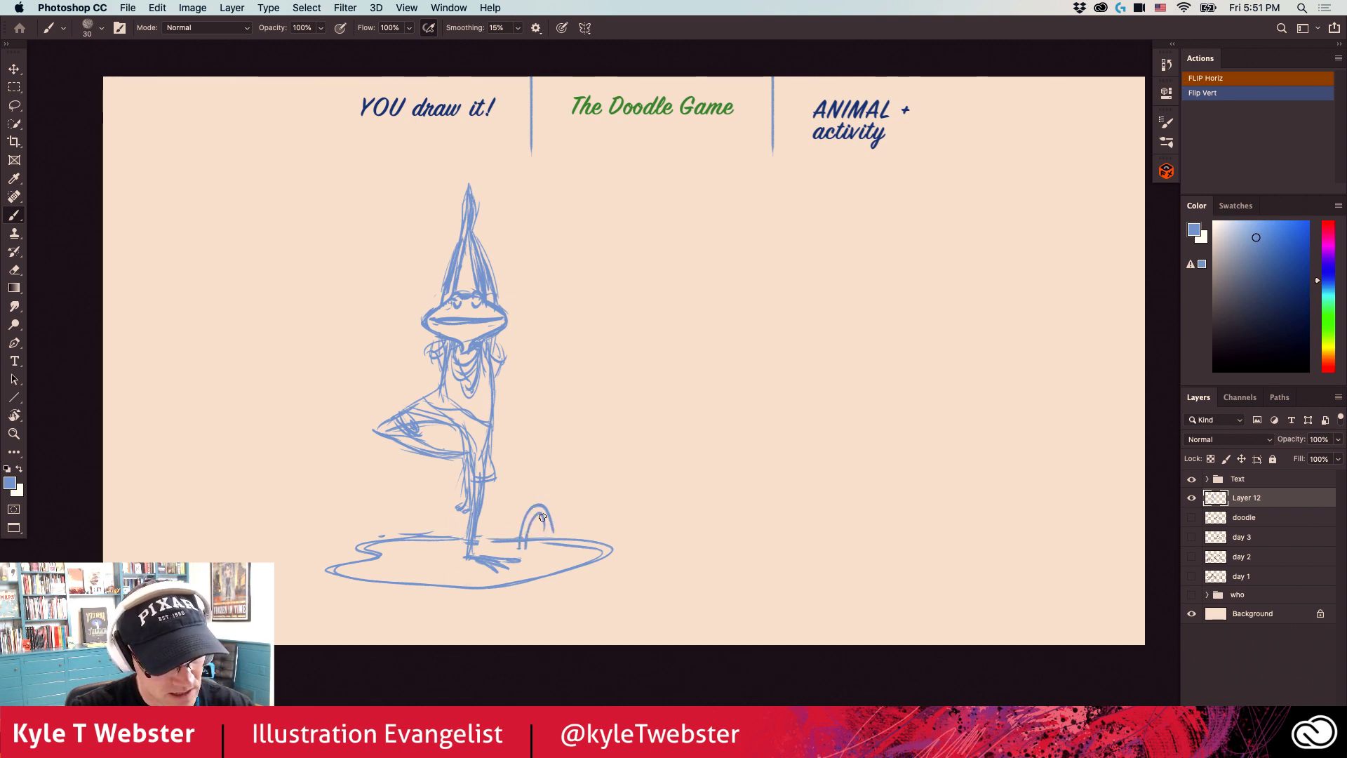
left_click_drag(616, 568, 471, 608)
left_click_drag(444, 601, 400, 602)
left_click_drag(371, 597, 349, 598)
left_click_drag(384, 526, 271, 520)
left_click_drag(420, 513, 405, 514)
left_click(431, 507)
mouse_move(601, 510)
left_mouse_down()
mouse_move(510, 488)
mouse_move(393, 487)
left_mouse_up()
left_click(326, 477)
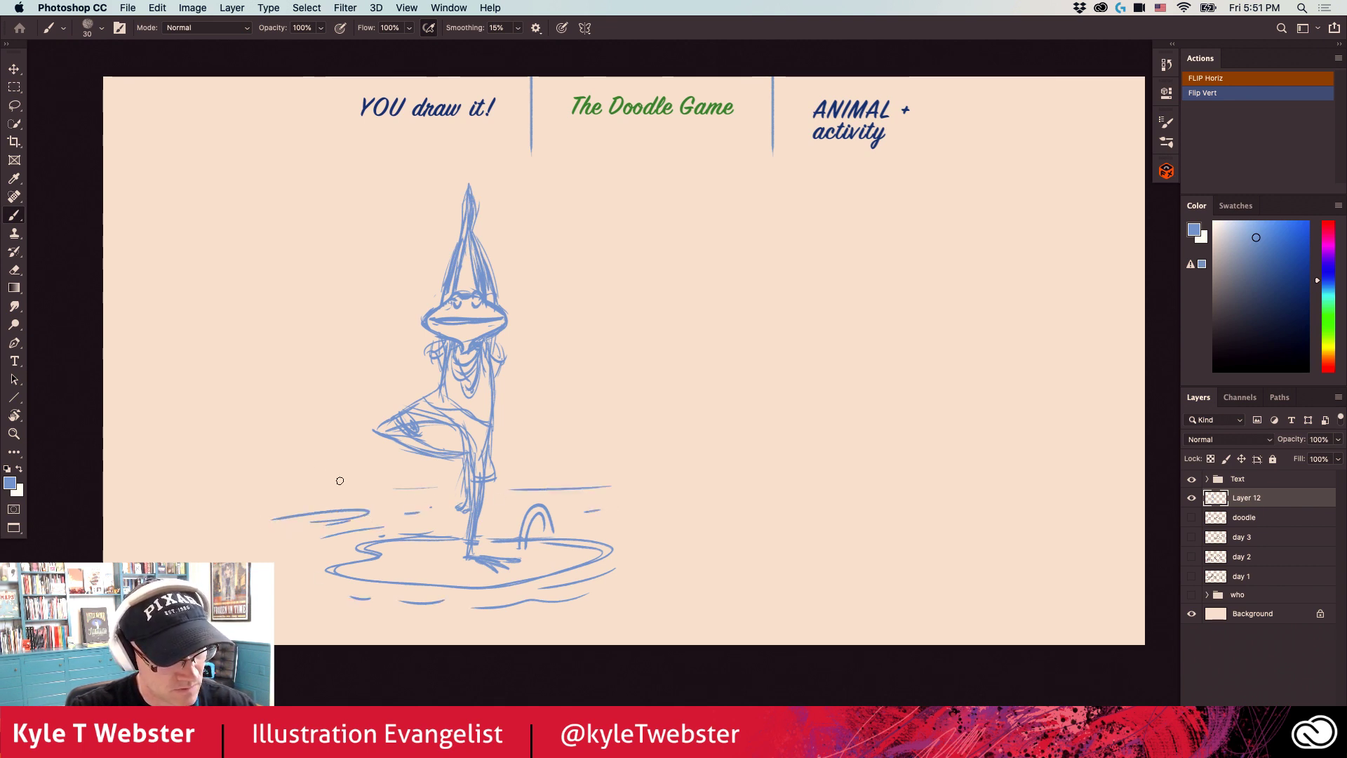
left_click_drag(399, 387, 417, 378)
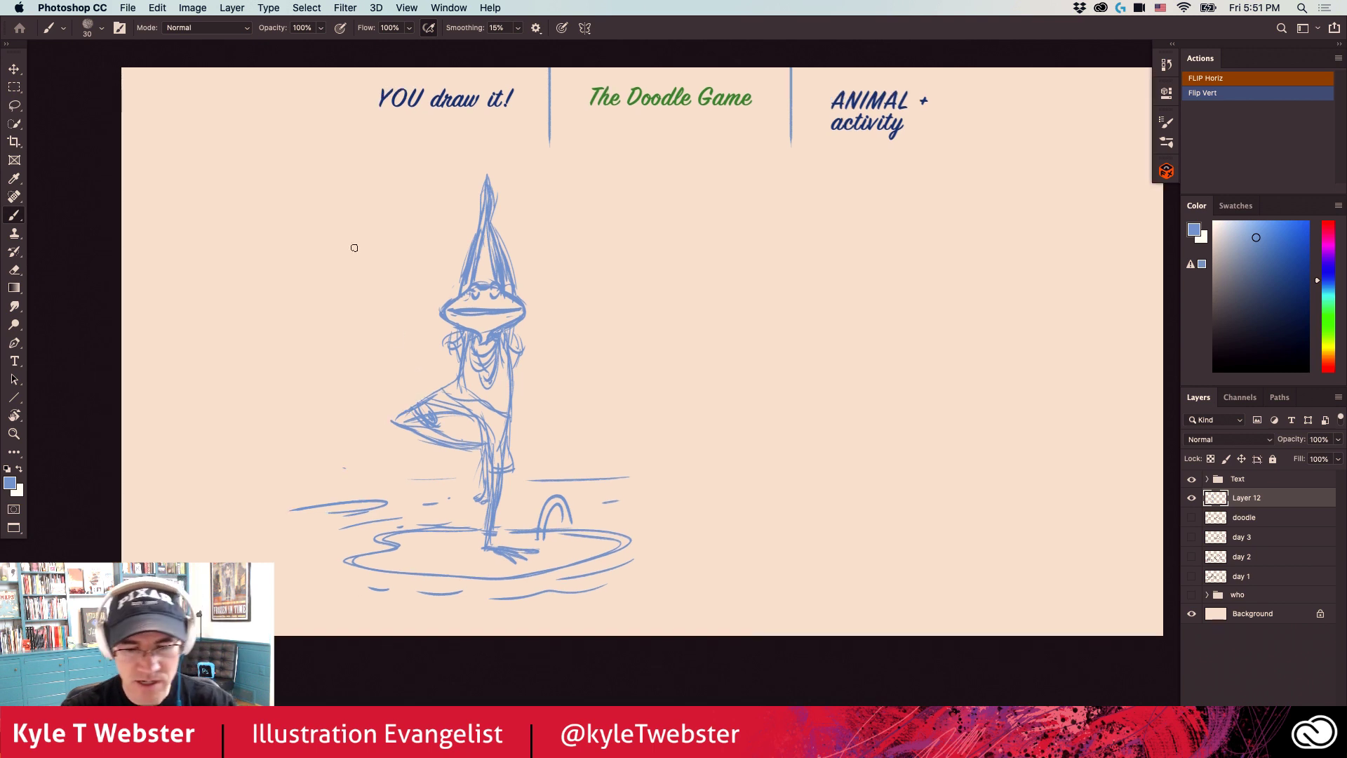
Fade the frog sketch layer to 40% opacity, add a new layer above it, and set the brush color to near-black navy.
left_click_drag(1302, 437, 1273, 438)
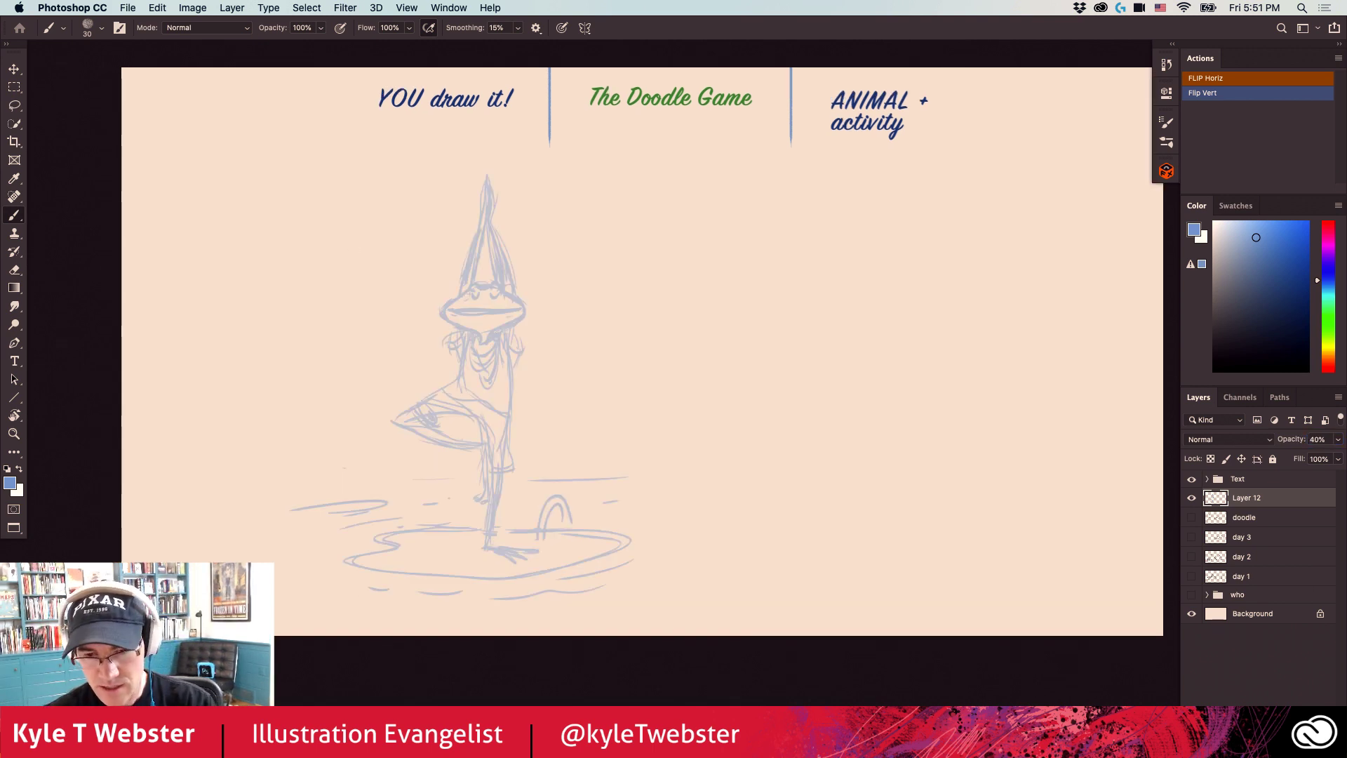
key("super+shift+alt+n")
scroll(444, 368, "up", 3)
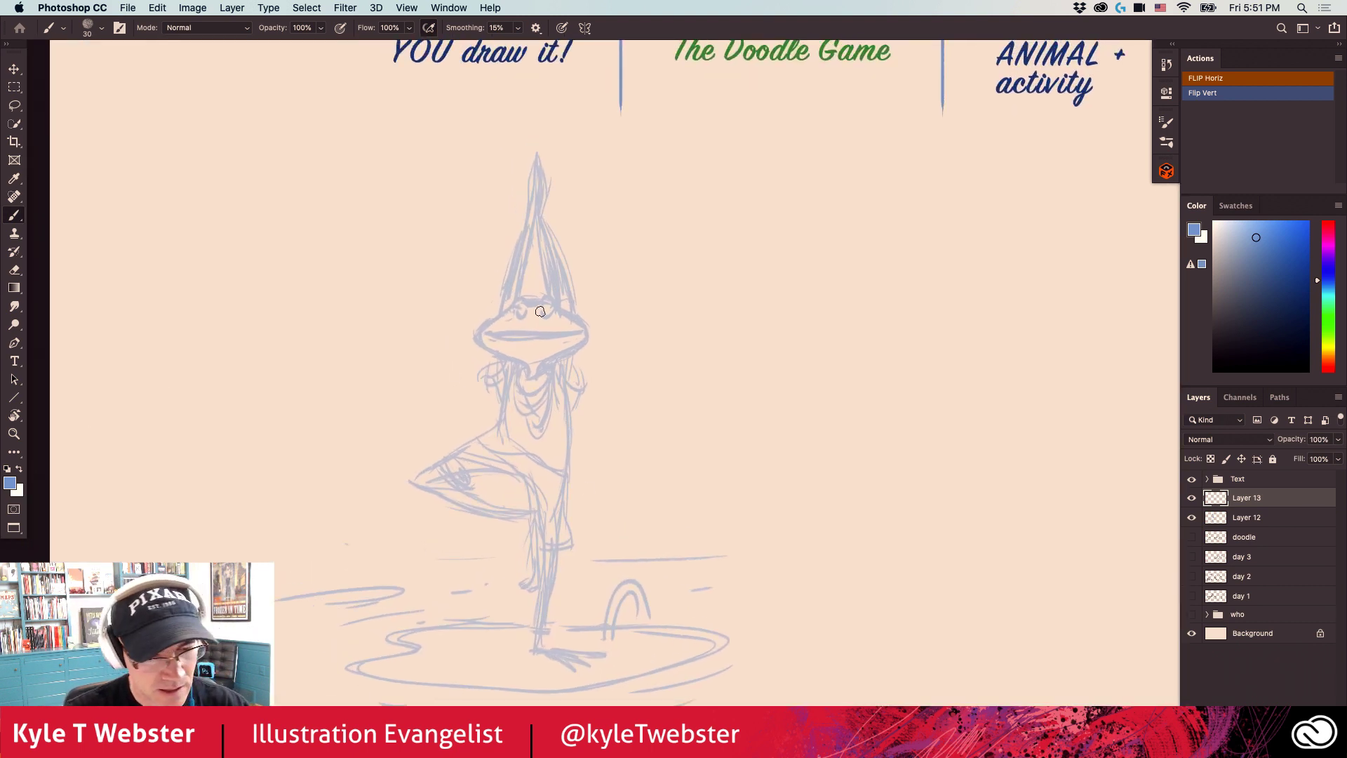
left_click(1280, 340)
scroll(445, 313, "up", 3)
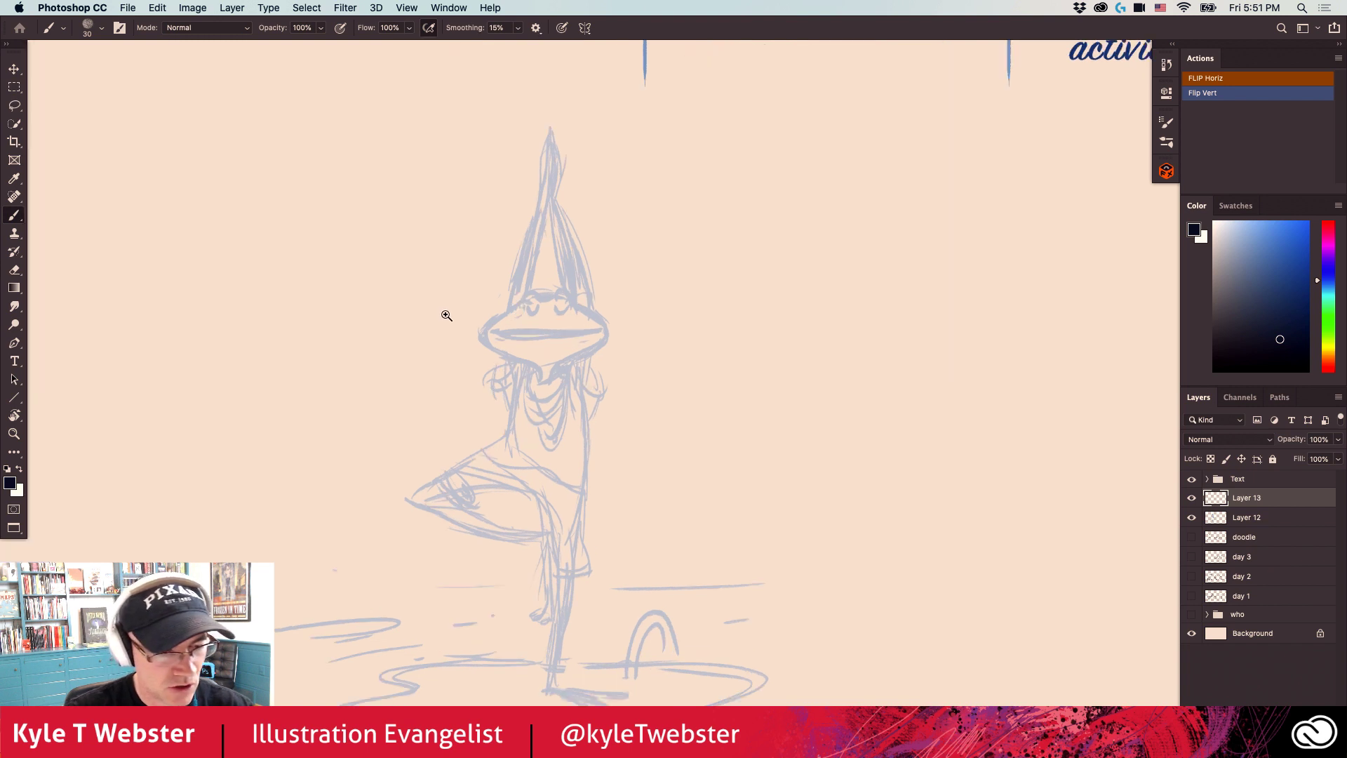
Ink the frog's head outline with two eye bumps, a wide mouth line, and two closed, curved eyes over the sketch.
mouse_move(573, 277)
left_mouse_down()
mouse_move(498, 341)
mouse_move(563, 367)
left_mouse_up()
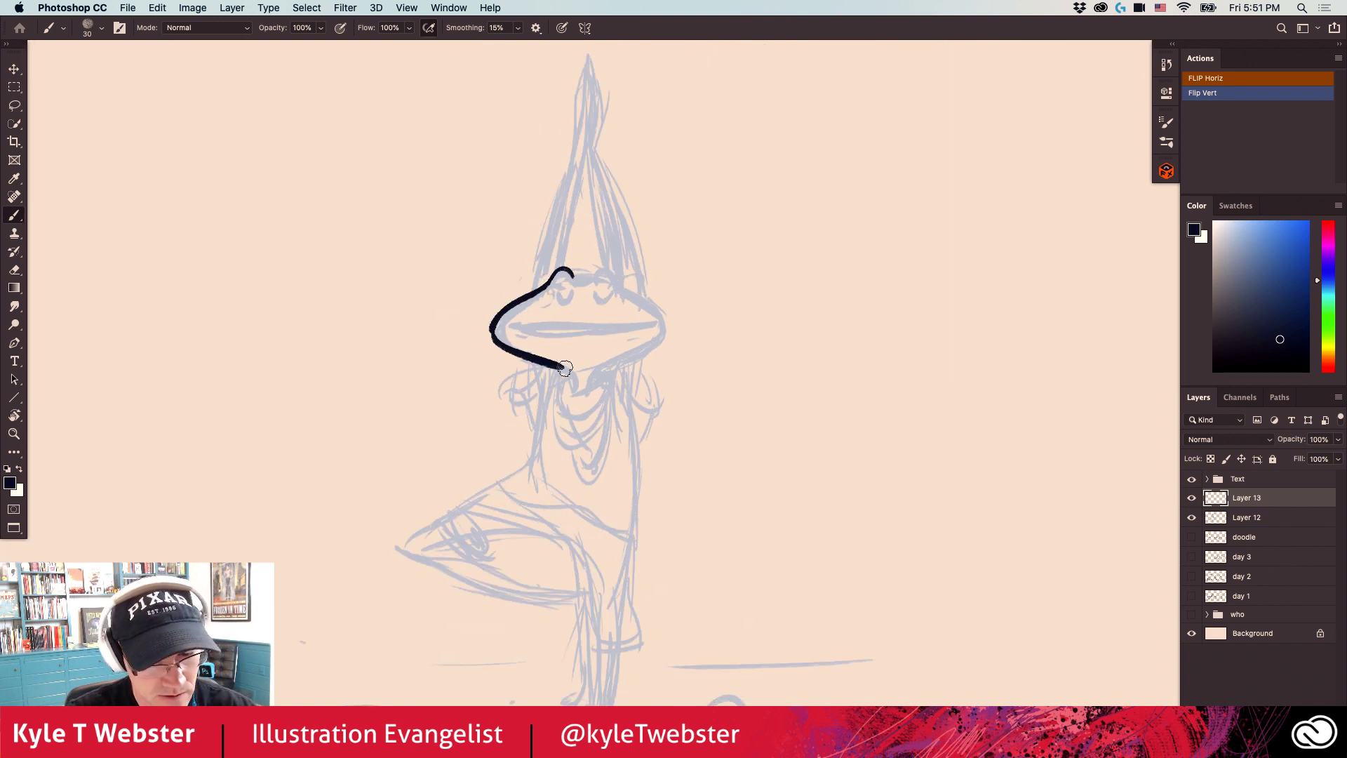
mouse_move(574, 277)
left_mouse_down()
mouse_move(613, 281)
mouse_move(664, 316)
mouse_move(581, 371)
left_mouse_up()
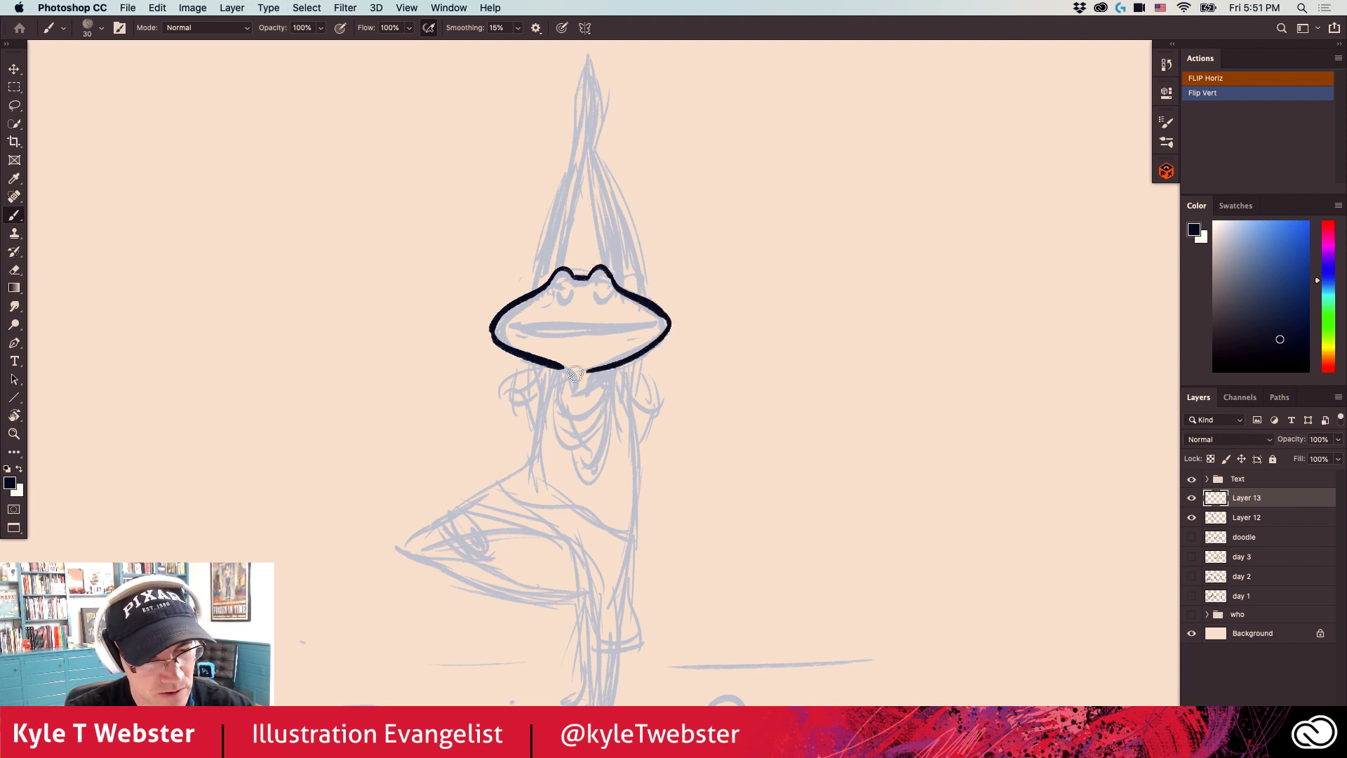
left_click_drag(656, 323, 508, 330)
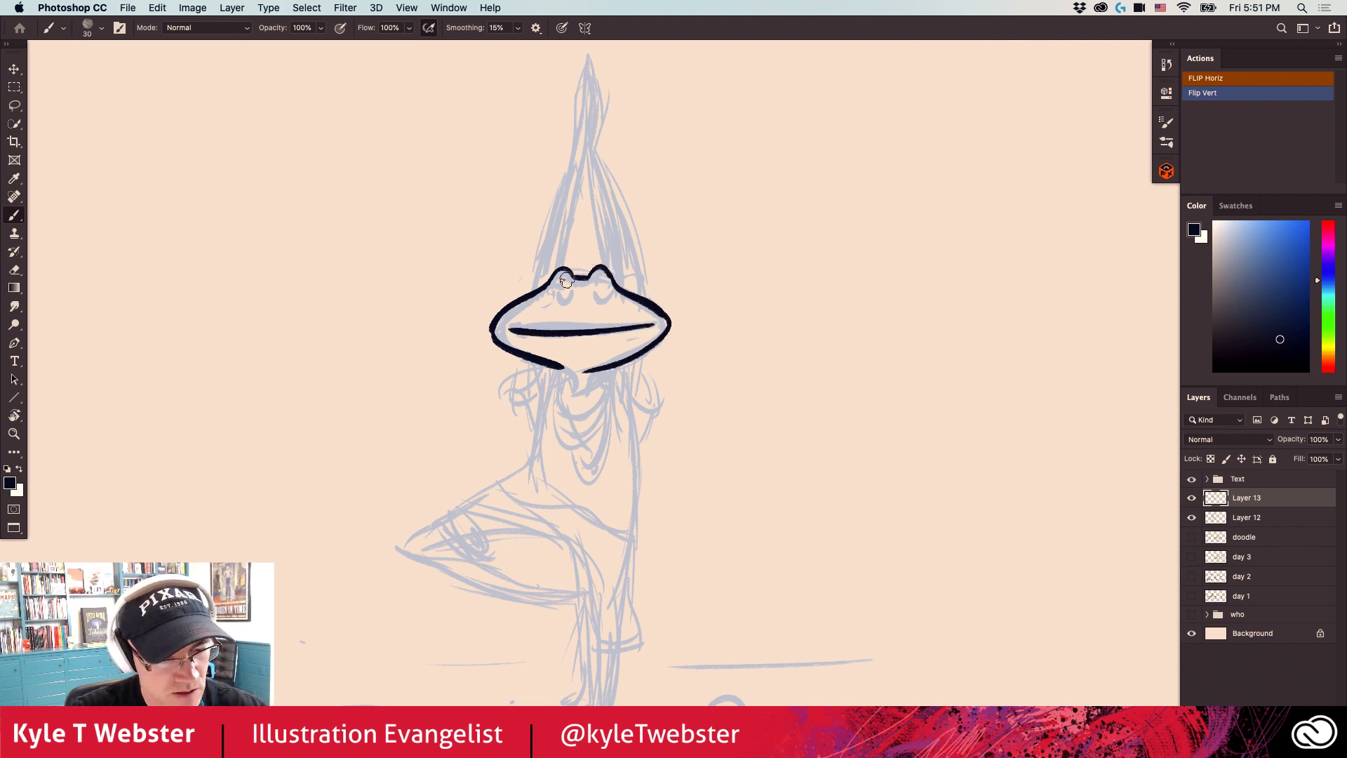
left_click_drag(554, 285, 606, 283)
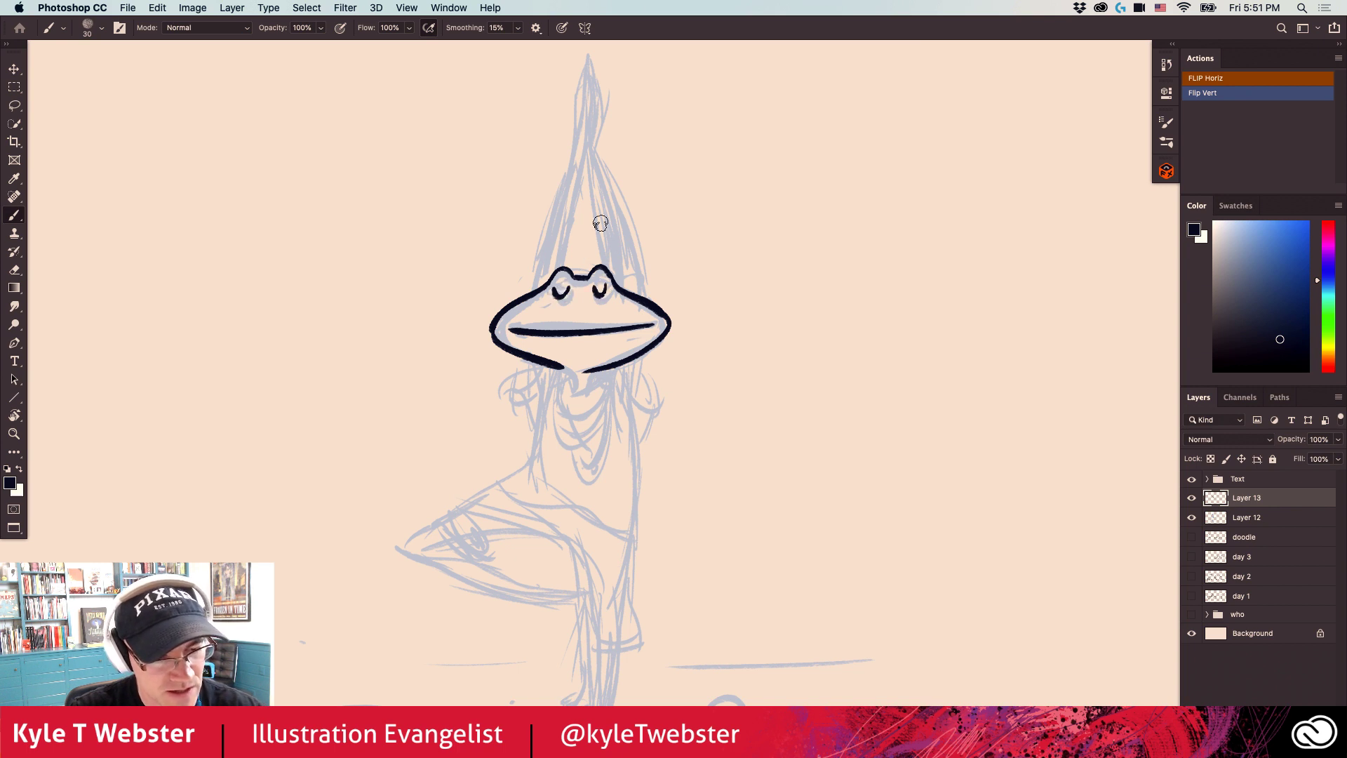
Ink looping necklaces hanging below the frog's chin, ending in a small beaded pendant on the chest.
left_click_drag(519, 299, 545, 246)
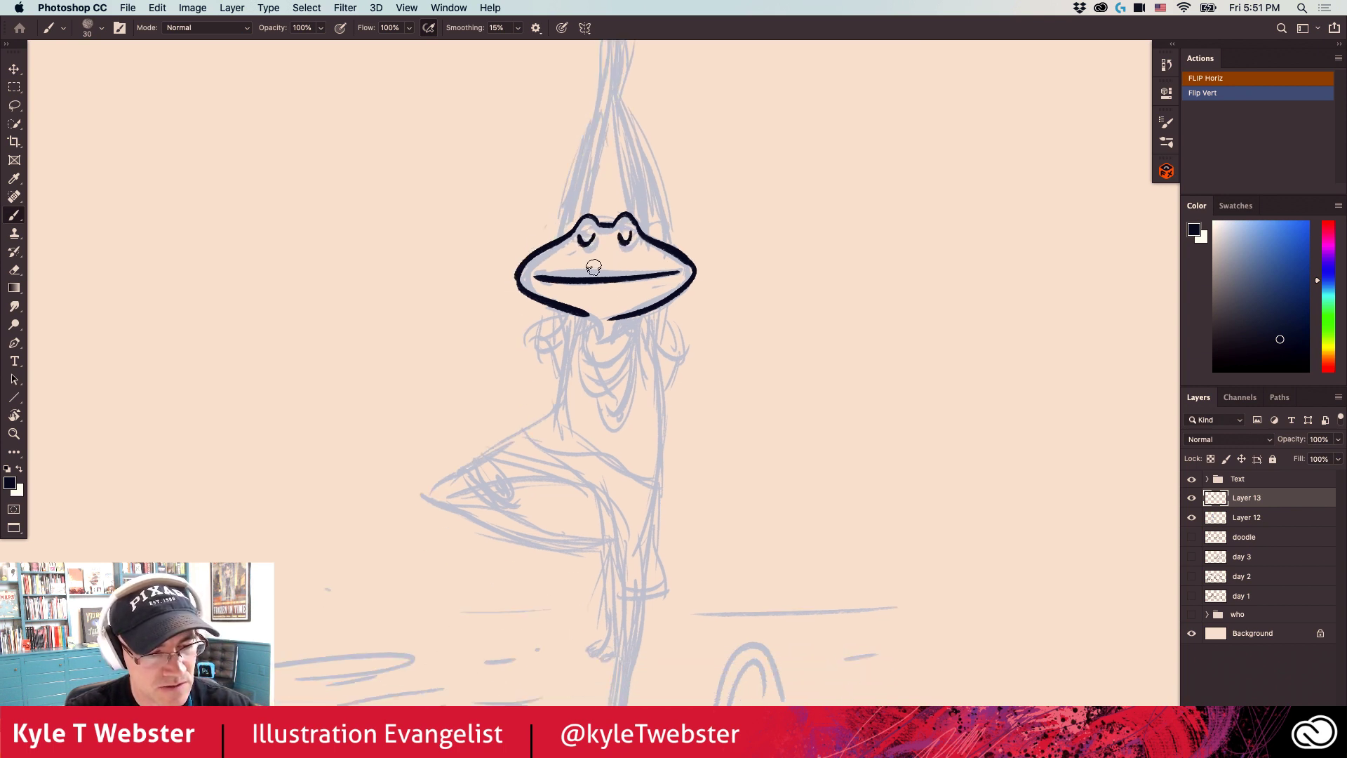
mouse_move(582, 311)
left_mouse_down()
mouse_move(615, 333)
mouse_move(593, 310)
mouse_move(631, 320)
mouse_move(631, 355)
mouse_move(588, 327)
mouse_move(602, 402)
left_mouse_up()
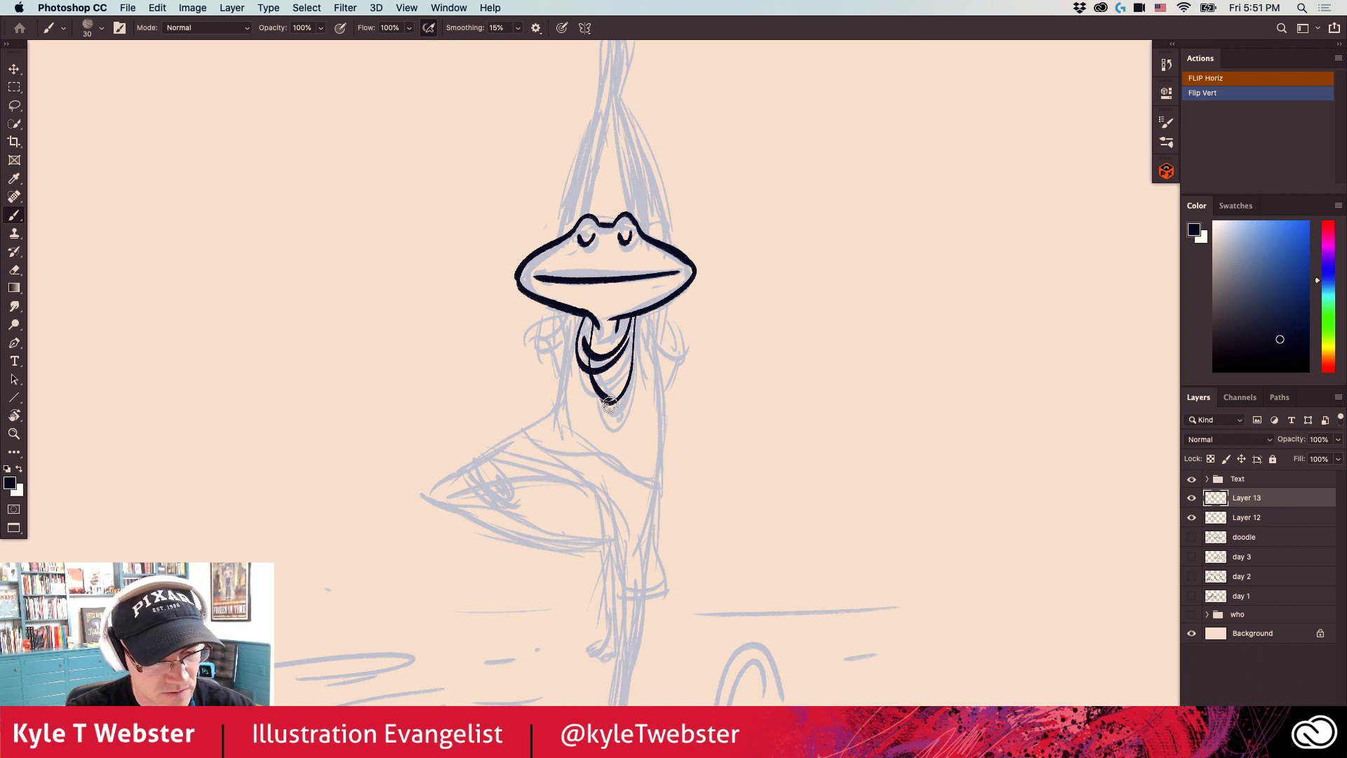
left_click_drag(609, 410, 613, 416)
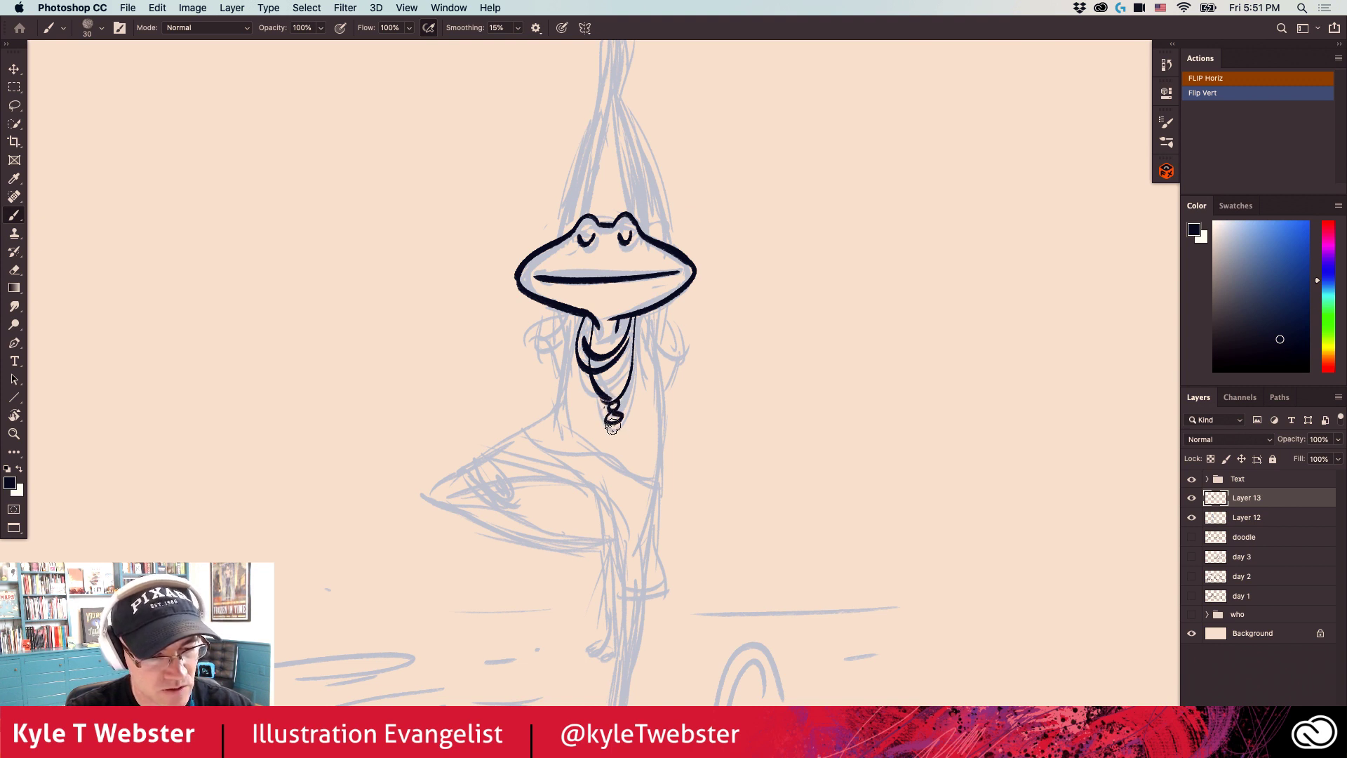
Ink the frog's draped sleeves on both sides and the shirt outline with a wavy, flared hem.
scroll(547, 365, "left", 2)
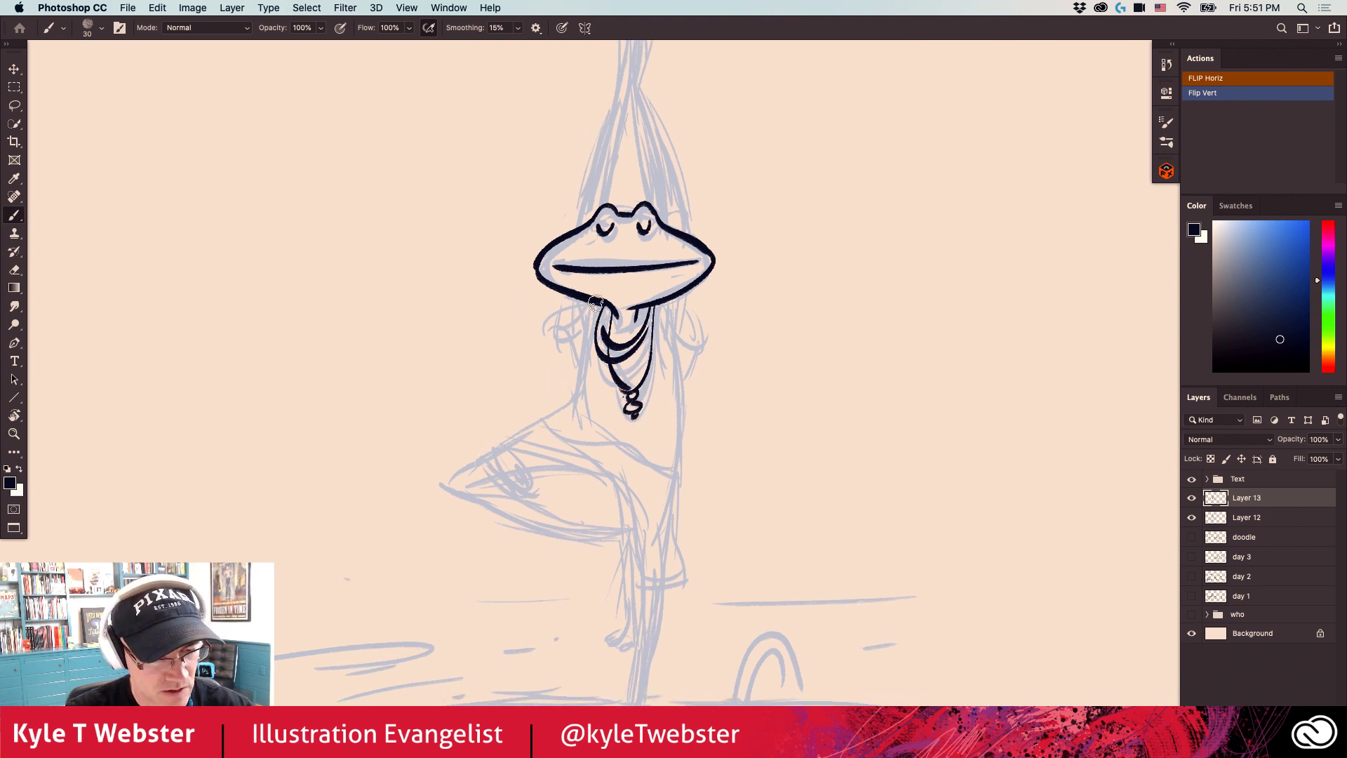
left_click_drag(596, 300, 559, 354)
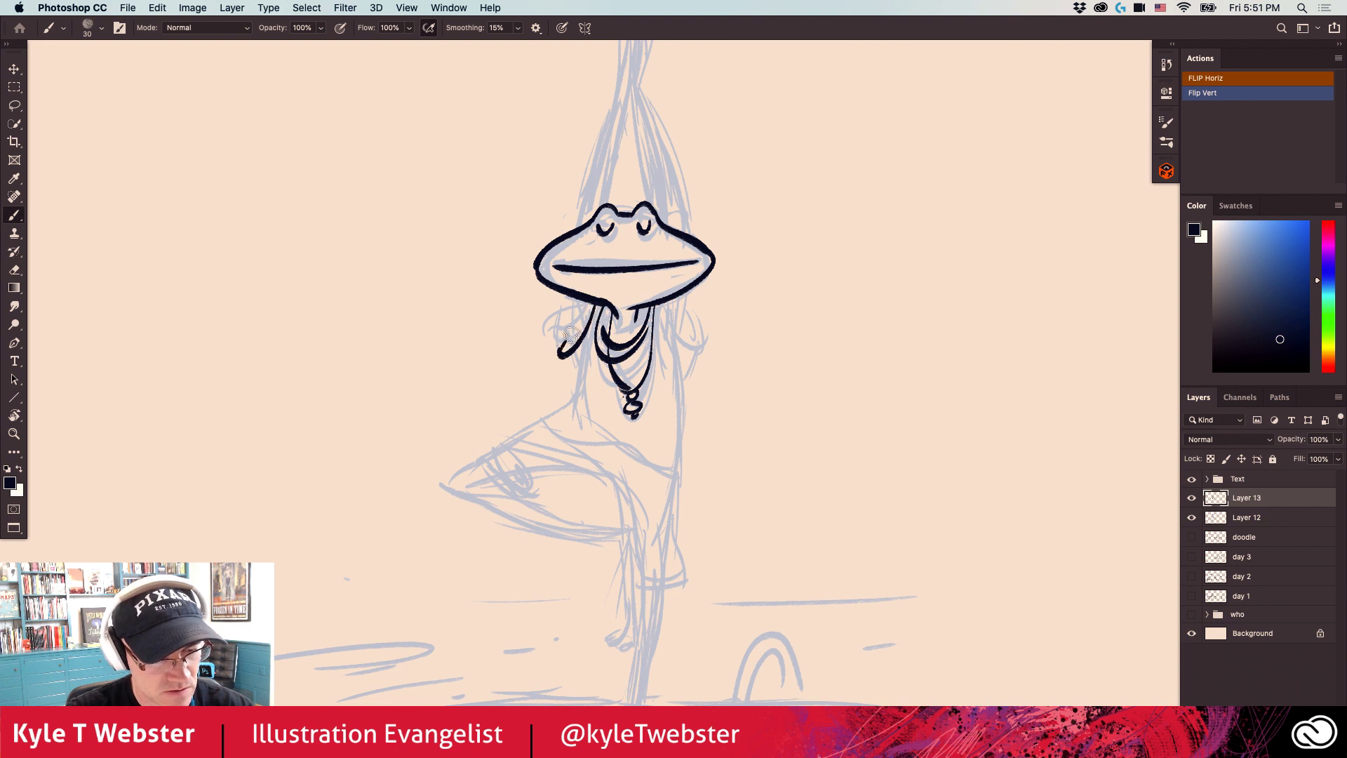
scroll(574, 344, "down", 3)
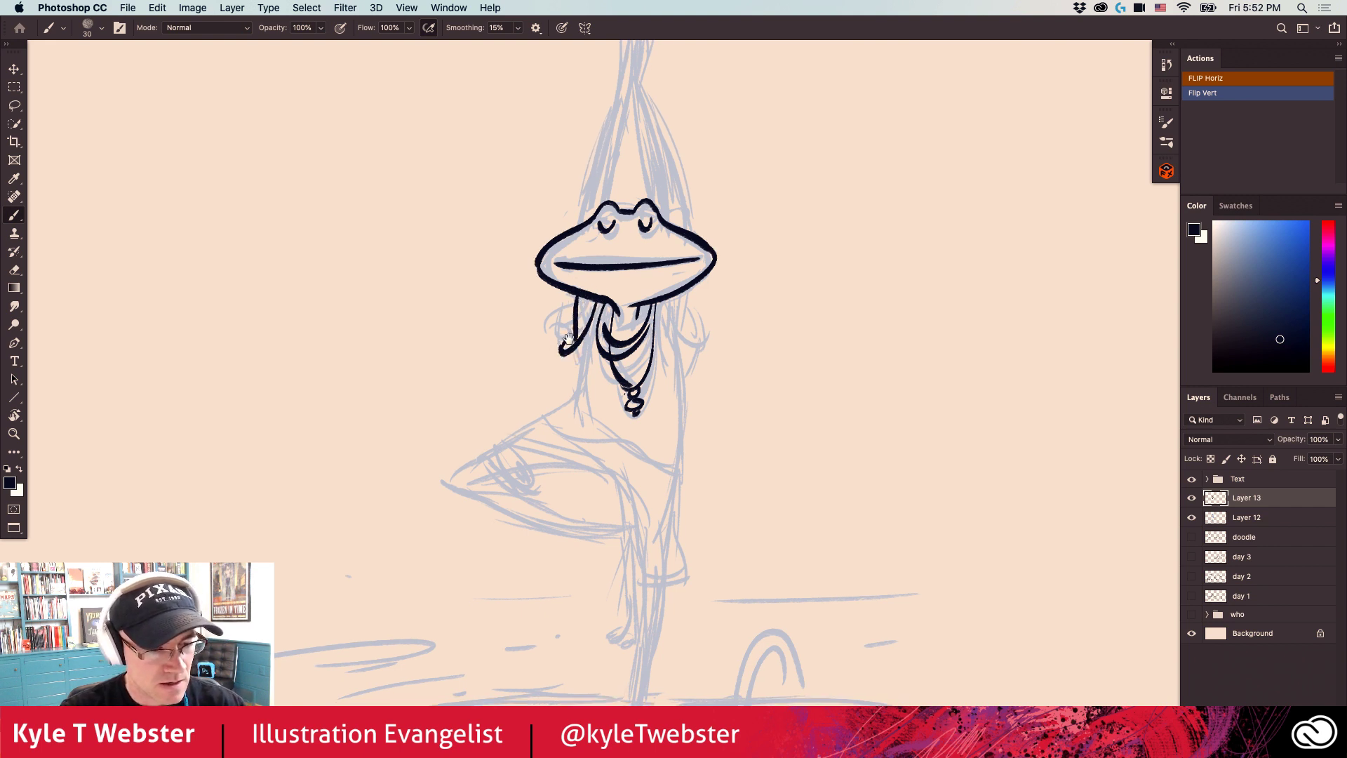
mouse_move(588, 286)
left_mouse_down()
mouse_move(570, 316)
mouse_move(591, 346)
mouse_move(538, 391)
mouse_move(694, 442)
mouse_move(686, 307)
left_mouse_up()
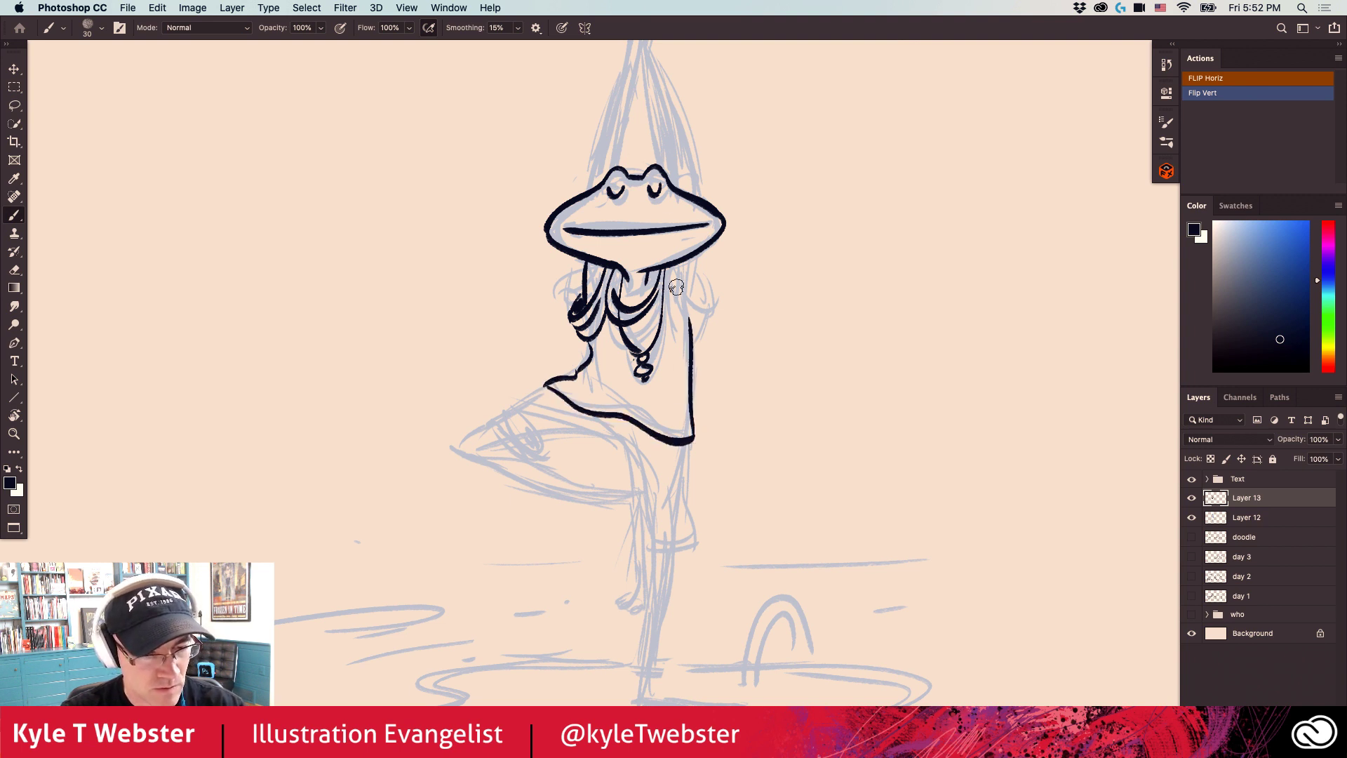
mouse_move(665, 263)
left_mouse_down()
mouse_move(698, 321)
mouse_move(665, 328)
mouse_move(699, 295)
mouse_move(699, 314)
mouse_move(657, 168)
left_mouse_up()
Ink both raised arms above the head, joined at the top in pressed hands with long fingers.
scroll(694, 291, "up", 5)
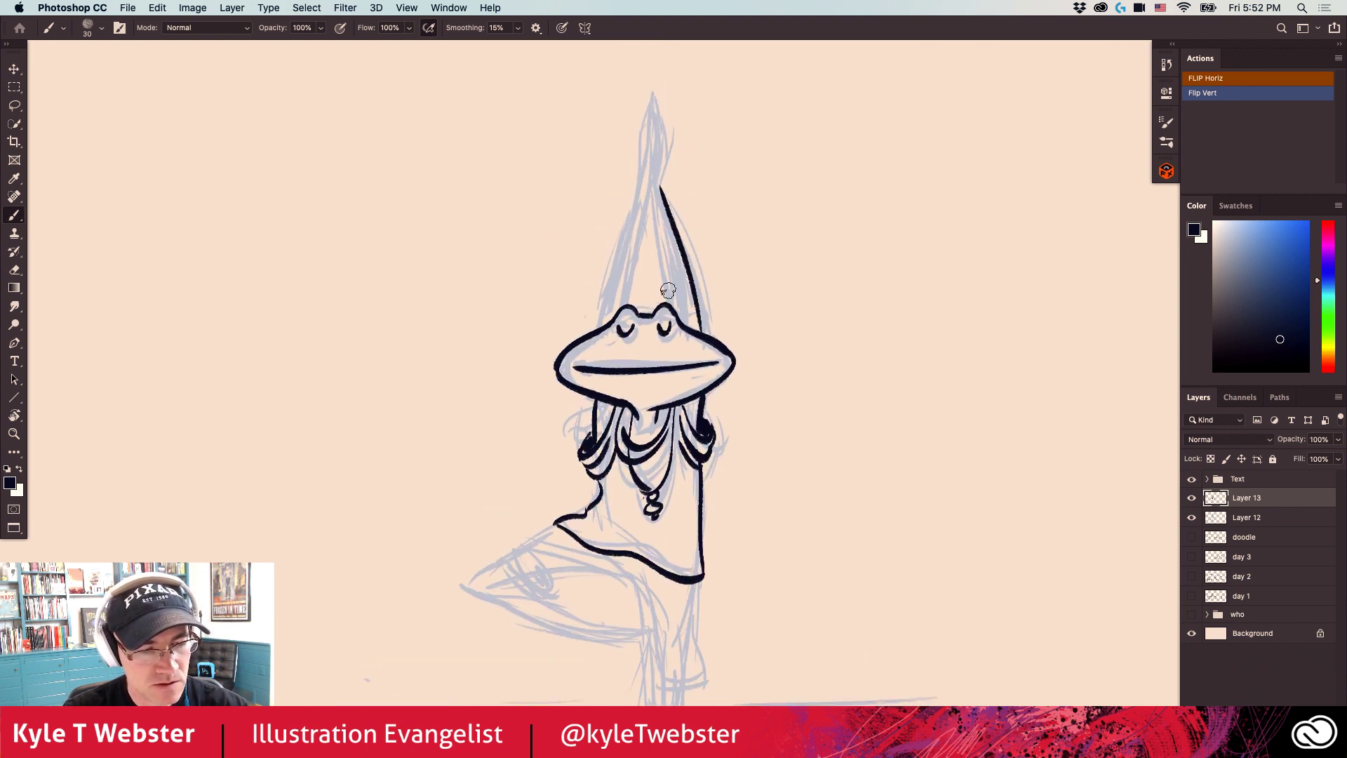
left_click_drag(675, 303, 650, 182)
left_click_drag(642, 225, 631, 298)
mouse_move(637, 188)
left_mouse_down()
mouse_move(609, 308)
mouse_move(634, 213)
mouse_move(579, 339)
mouse_move(623, 269)
mouse_move(641, 209)
left_mouse_up()
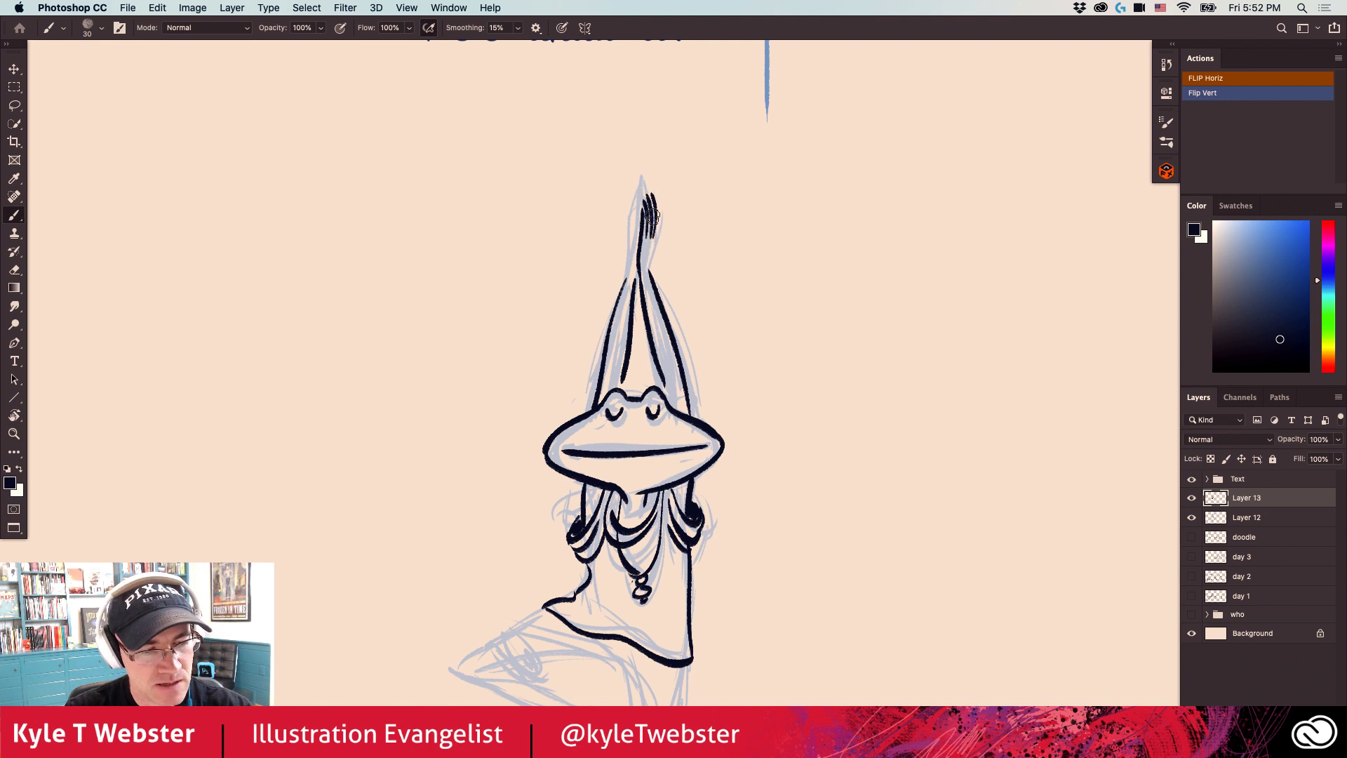
mouse_move(650, 273)
left_mouse_down()
mouse_move(643, 189)
mouse_move(624, 277)
left_mouse_up()
Ink the shorts with fold lines and the bent leg, its foot hanging beside the standing leg.
mouse_move(495, 560)
left_mouse_down()
mouse_move(540, 262)
mouse_move(588, 289)
mouse_move(519, 341)
mouse_move(579, 362)
mouse_move(569, 354)
mouse_move(597, 341)
mouse_move(663, 351)
mouse_move(681, 403)
left_mouse_up()
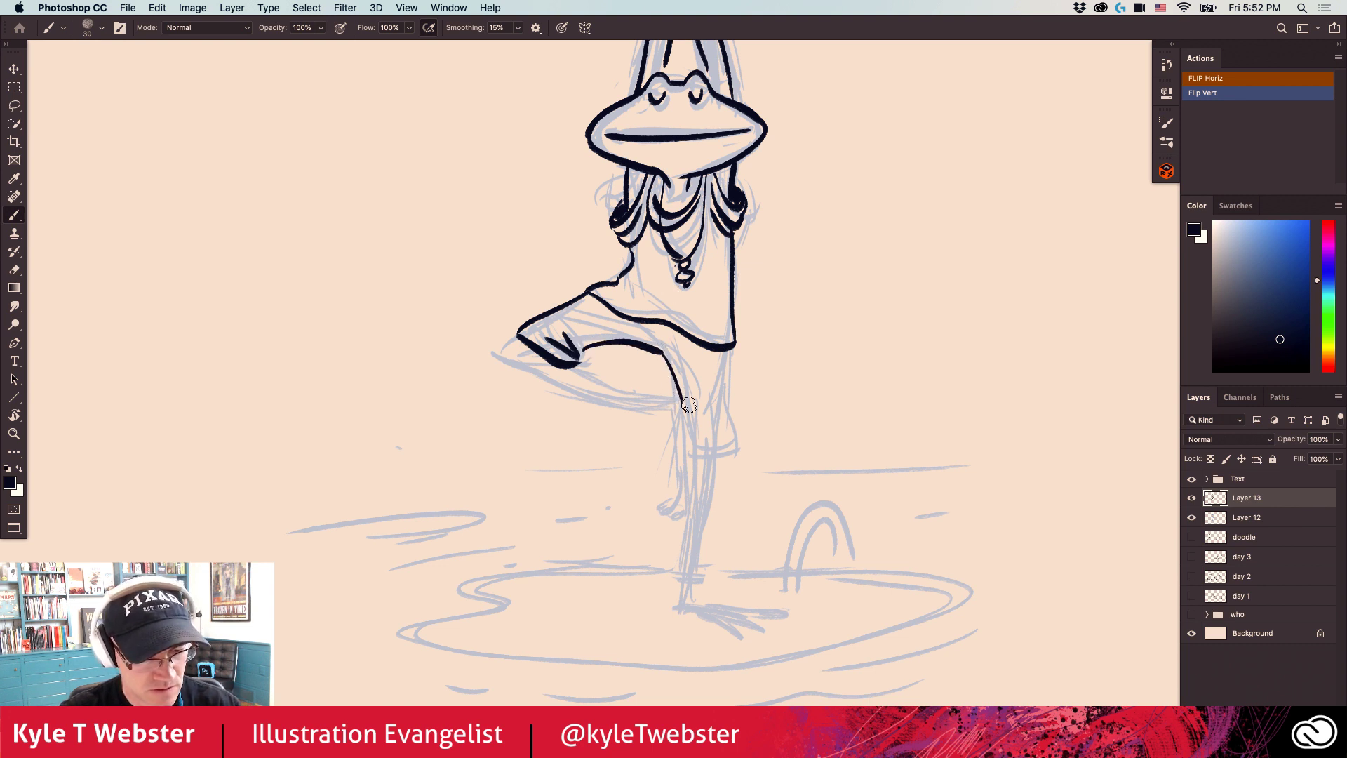
mouse_move(519, 338)
left_mouse_down()
mouse_move(490, 352)
mouse_move(663, 411)
mouse_move(681, 514)
mouse_move(690, 484)
mouse_move(682, 519)
mouse_move(677, 389)
mouse_move(538, 353)
mouse_move(457, 351)
left_mouse_up()
left_click_drag(585, 334, 559, 311)
mouse_move(658, 397)
left_mouse_down()
mouse_move(666, 423)
mouse_move(707, 454)
mouse_move(695, 350)
left_mouse_up()
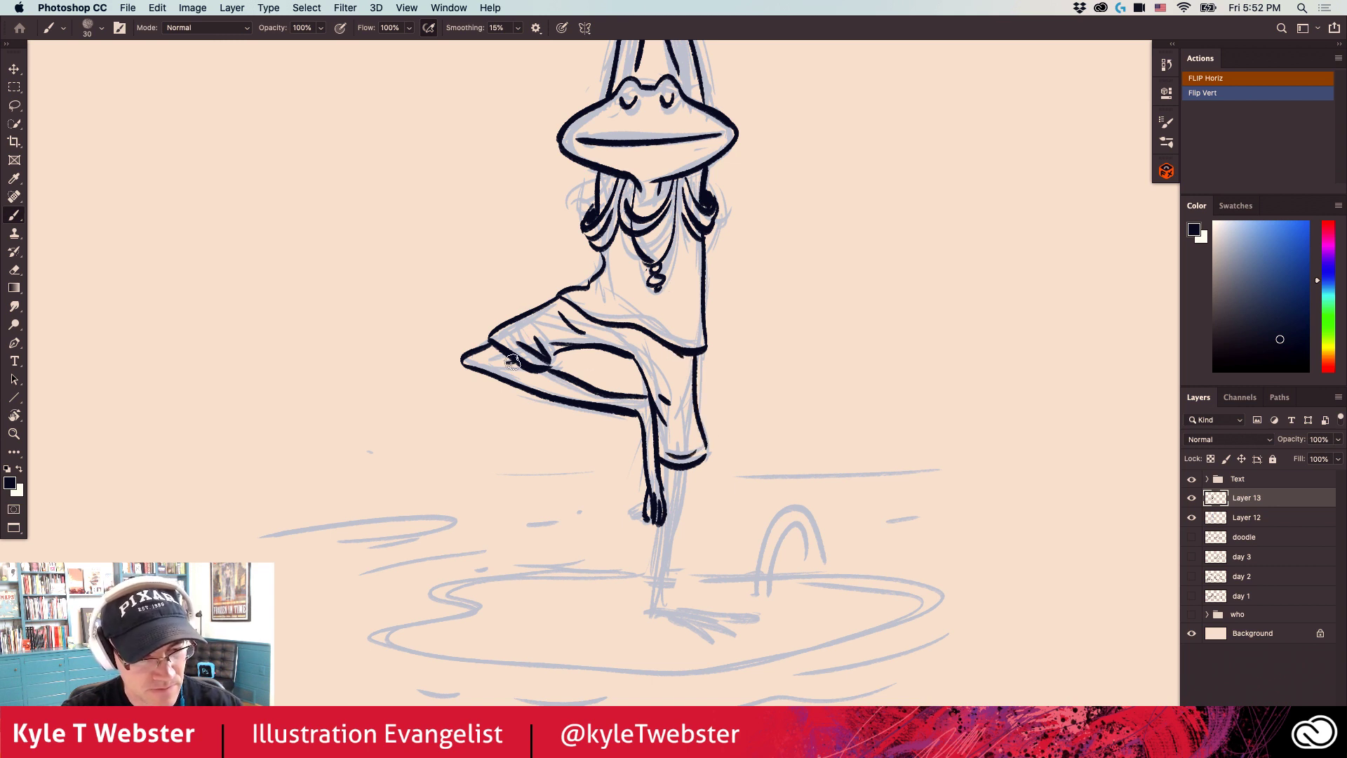
Ink the standing leg from the shorts down to a long-toed foot on the lily pad.
scroll(513, 361, "down", 3)
left_click_drag(701, 418, 684, 558)
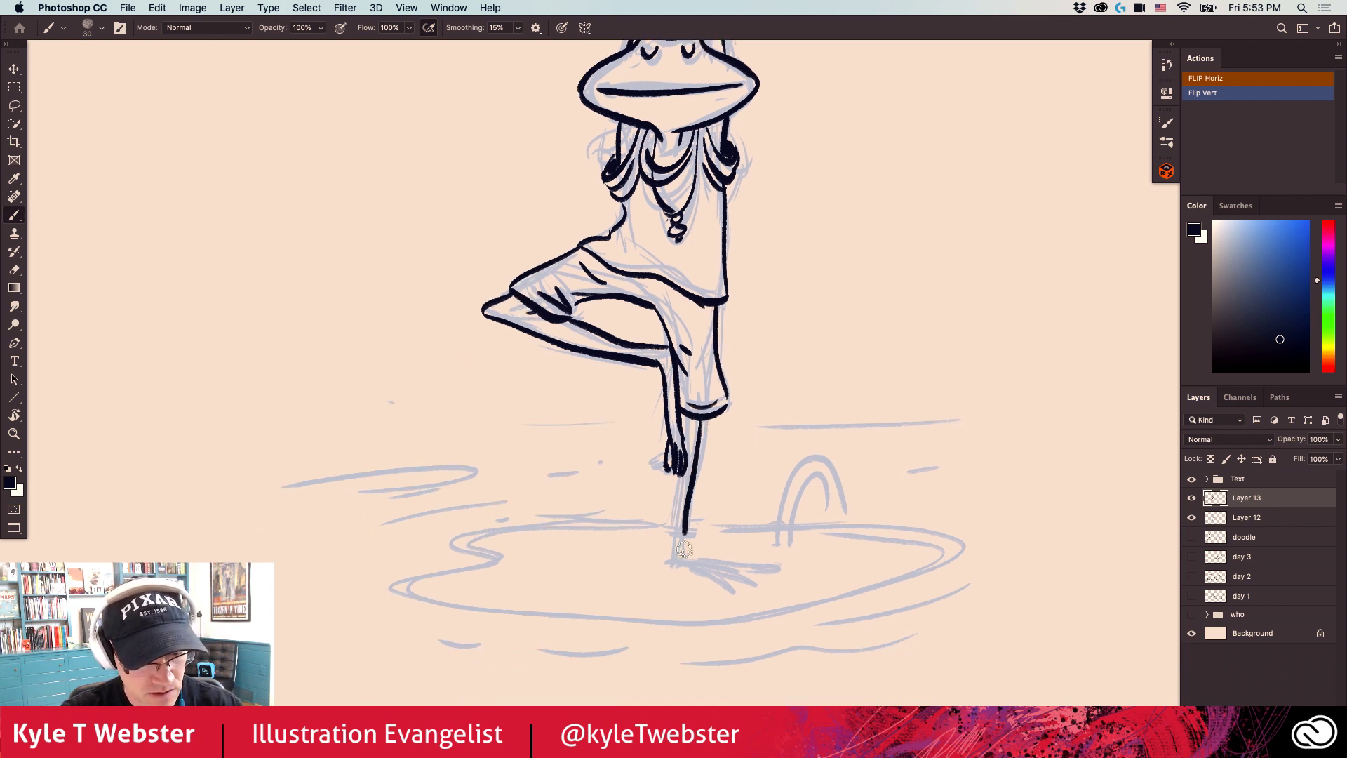
mouse_move(675, 476)
left_mouse_down()
mouse_move(668, 572)
mouse_move(753, 621)
mouse_move(768, 612)
mouse_move(679, 561)
left_mouse_up()
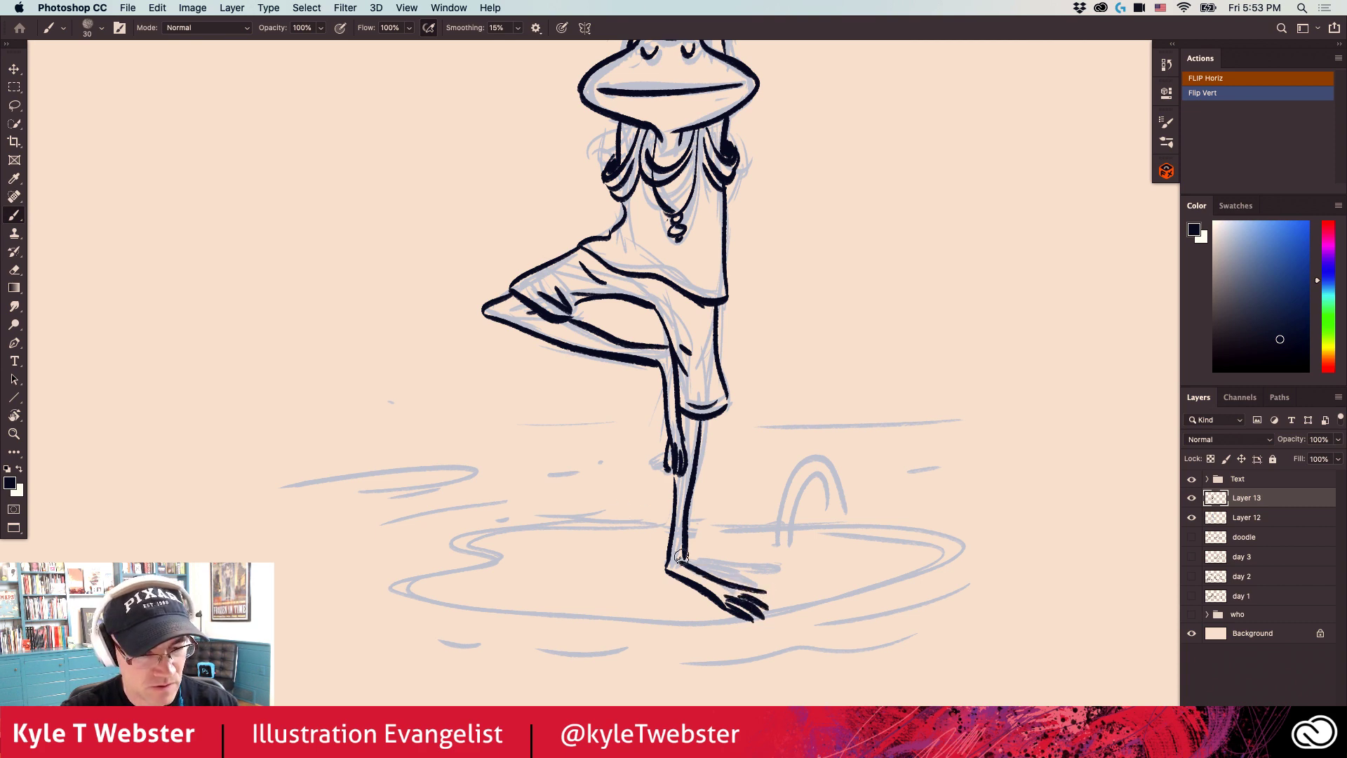
Add dark shadows under the chin and the bent leg's shorts cuff, plus extra hanging strands on the chest.
left_click_drag(579, 495, 610, 477)
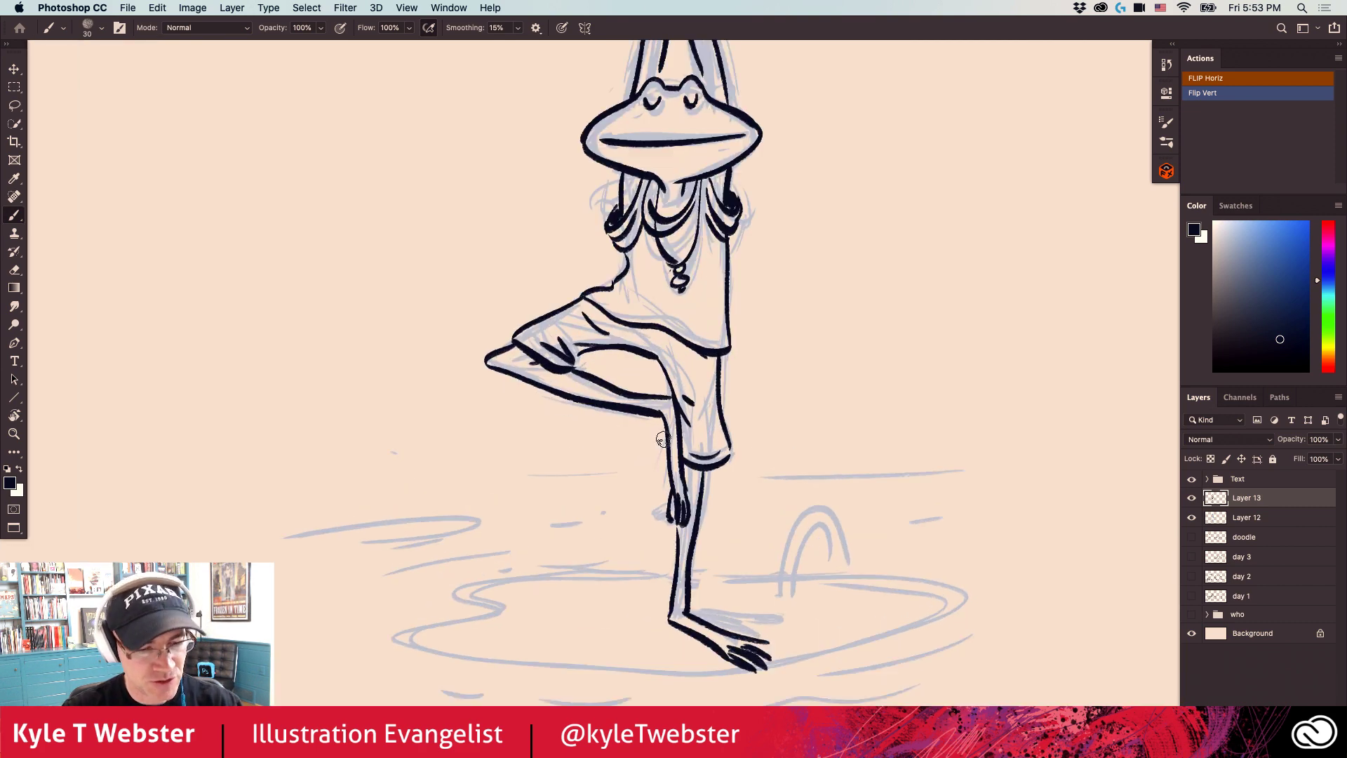
mouse_move(534, 358)
left_mouse_down()
mouse_move(511, 325)
mouse_move(639, 309)
left_mouse_up()
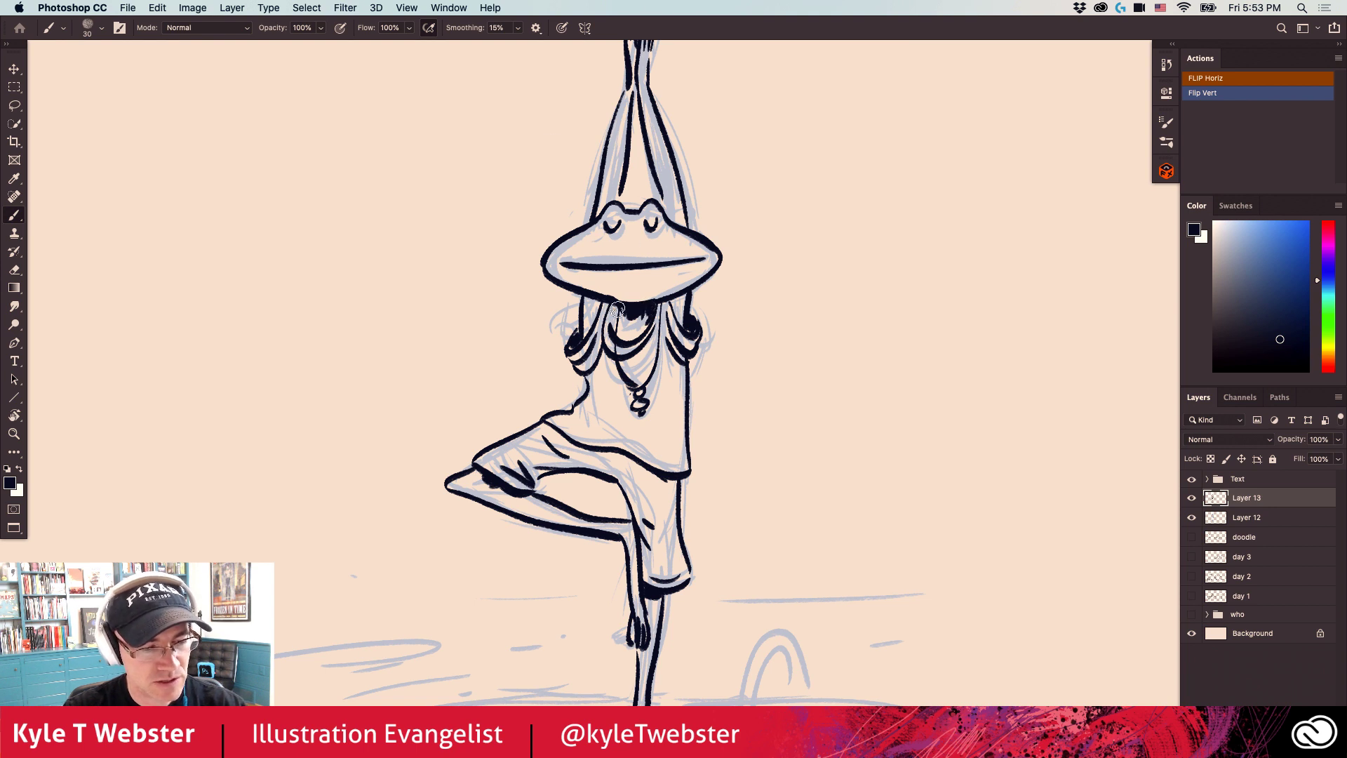
mouse_move(641, 309)
left_mouse_down()
mouse_move(639, 342)
mouse_move(602, 370)
mouse_move(610, 384)
mouse_move(618, 302)
mouse_move(637, 355)
mouse_move(626, 379)
mouse_move(628, 309)
mouse_move(627, 380)
mouse_move(643, 315)
mouse_move(618, 414)
left_mouse_up()
Ink the notched lily pad outline around the foot and a double-lined arched stem with a drooping bud behind it.
left_click(530, 420, "alt+super")
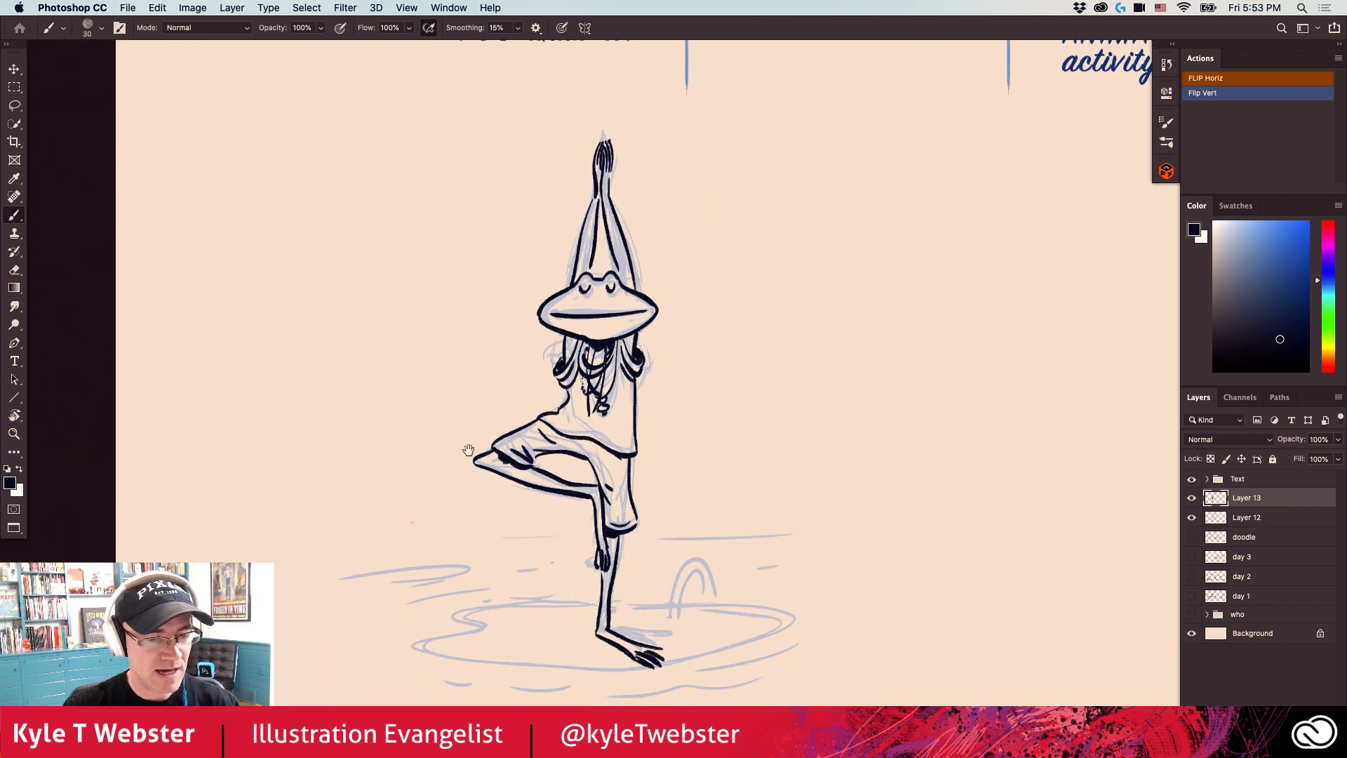
left_click(531, 420, "alt+super")
mouse_move(615, 522)
left_mouse_down()
mouse_move(476, 526)
mouse_move(444, 566)
mouse_move(592, 604)
mouse_move(761, 582)
mouse_move(806, 546)
mouse_move(708, 531)
mouse_move(730, 507)
left_mouse_up()
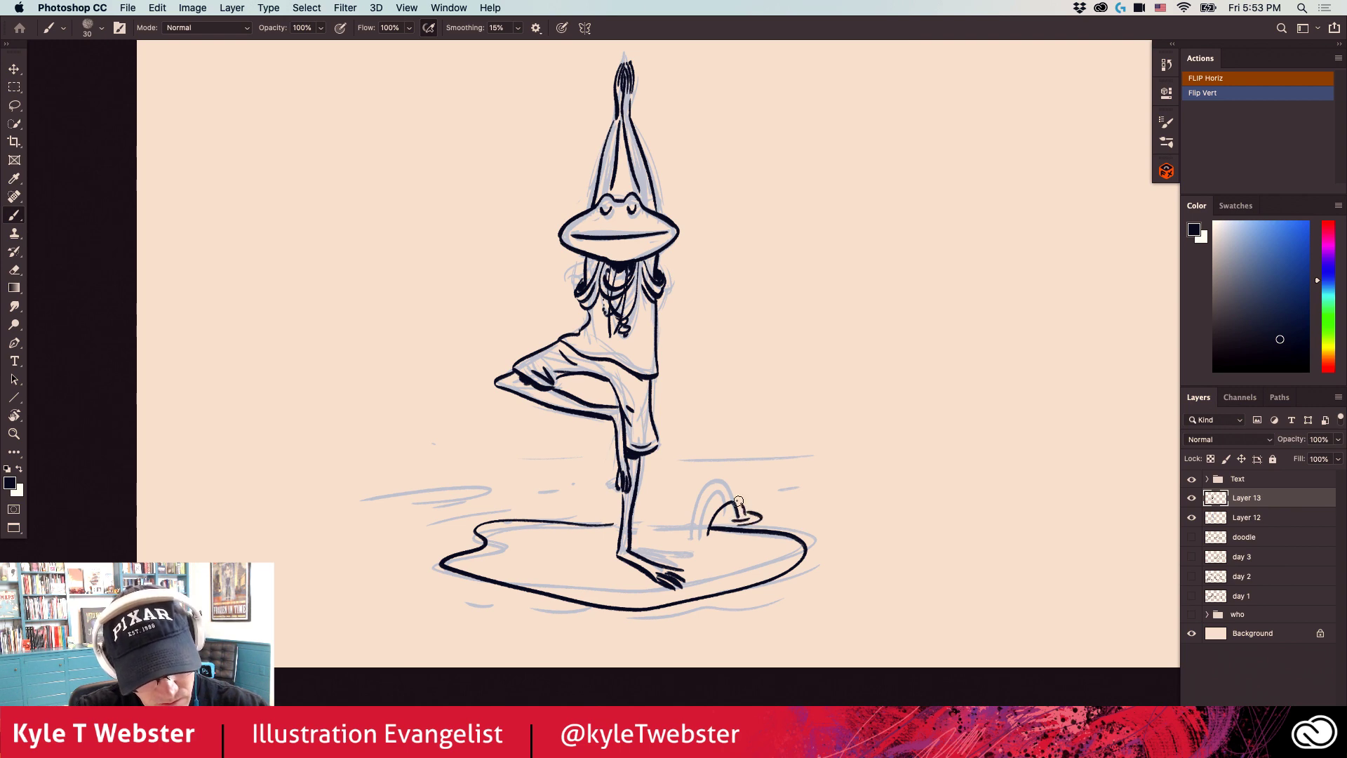
left_click(681, 496)
mouse_move(776, 516)
left_mouse_down()
mouse_move(754, 492)
mouse_move(728, 505)
mouse_move(707, 554)
mouse_move(615, 543)
left_mouse_up()
left_click_drag(758, 549, 754, 438)
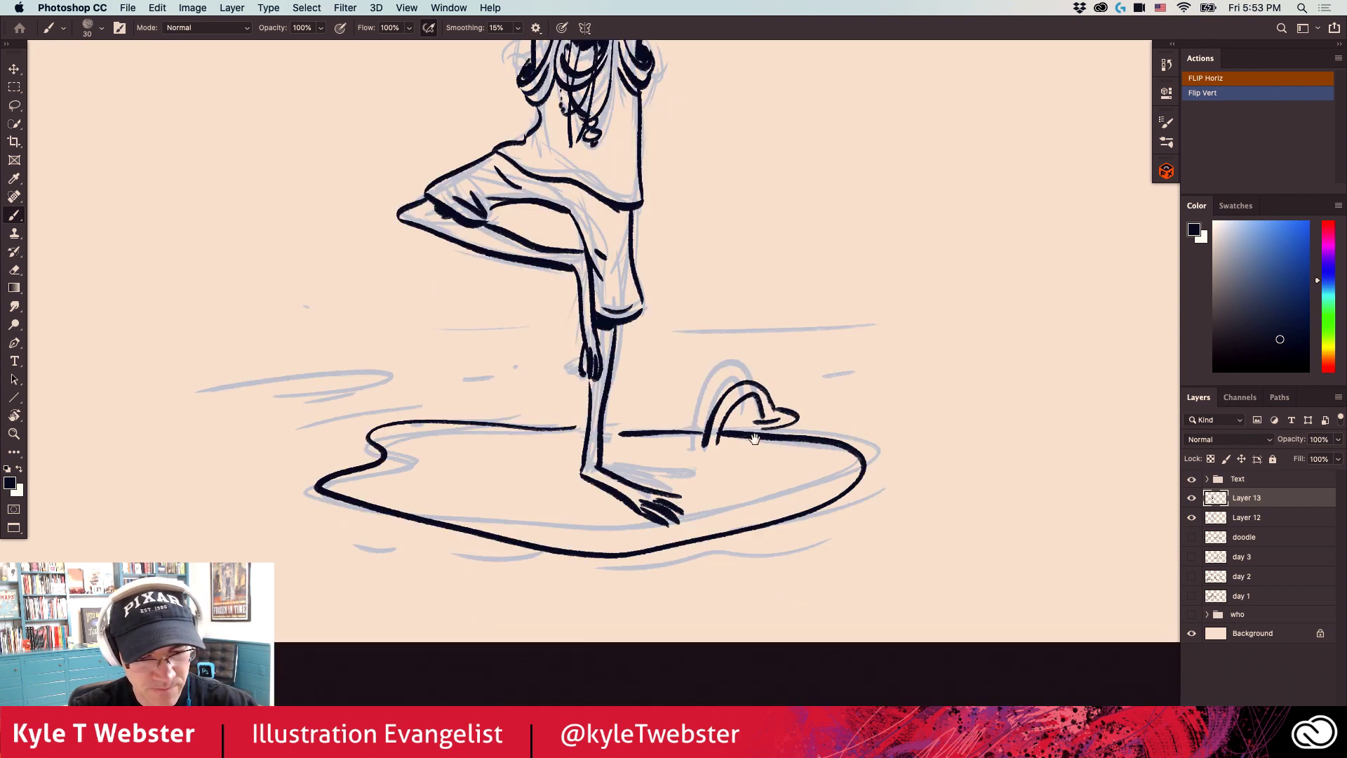
Ink short curved water ripples around the lily pad and a few small marks on it near the foot.
left_click_drag(888, 454, 789, 556)
mouse_move(925, 506)
left_mouse_down()
mouse_move(940, 472)
mouse_move(910, 443)
left_mouse_up()
left_click_drag(965, 462, 891, 425)
left_click_drag(646, 423, 755, 365)
mouse_move(680, 514)
left_mouse_down()
mouse_move(505, 489)
mouse_move(470, 466)
left_mouse_up()
left_click_drag(465, 481, 435, 477)
left_click_drag(428, 407, 396, 435)
left_click_drag(540, 344, 443, 373)
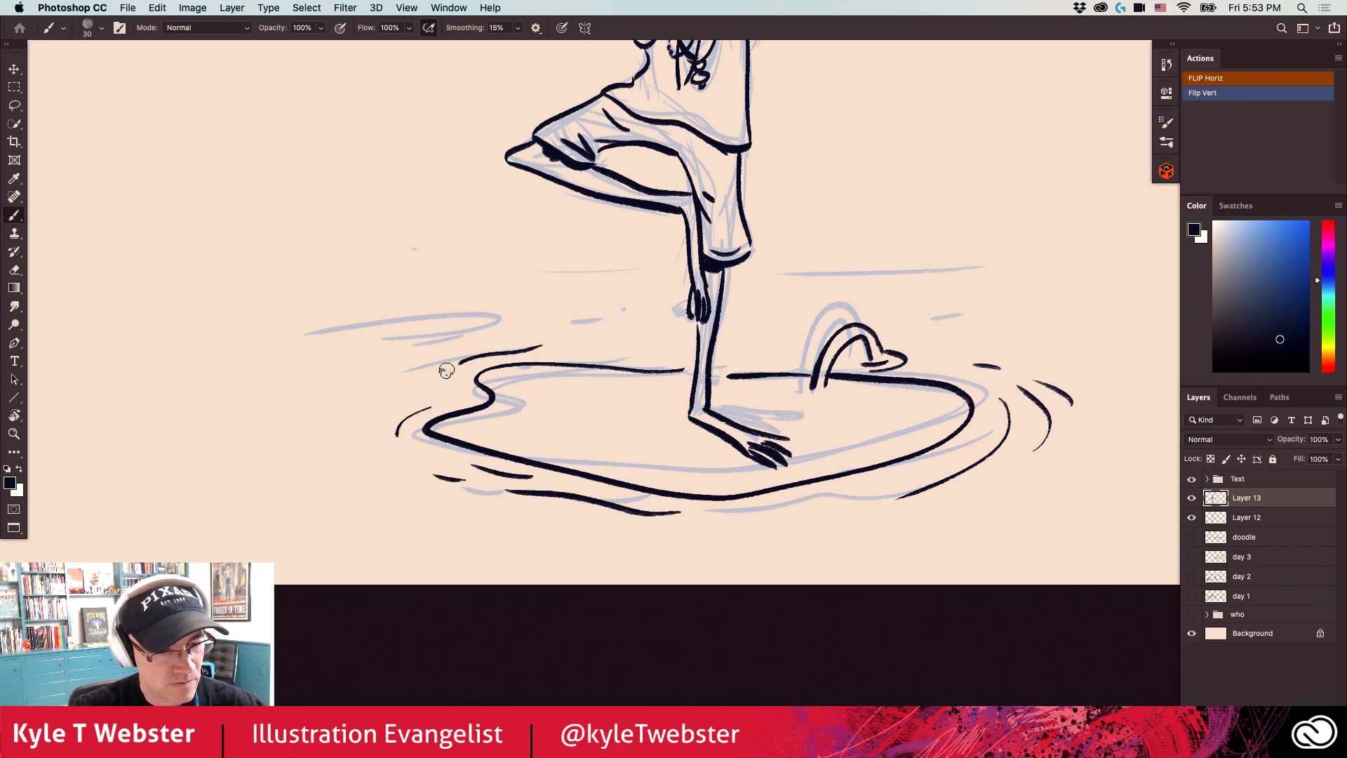
key("super+minus")
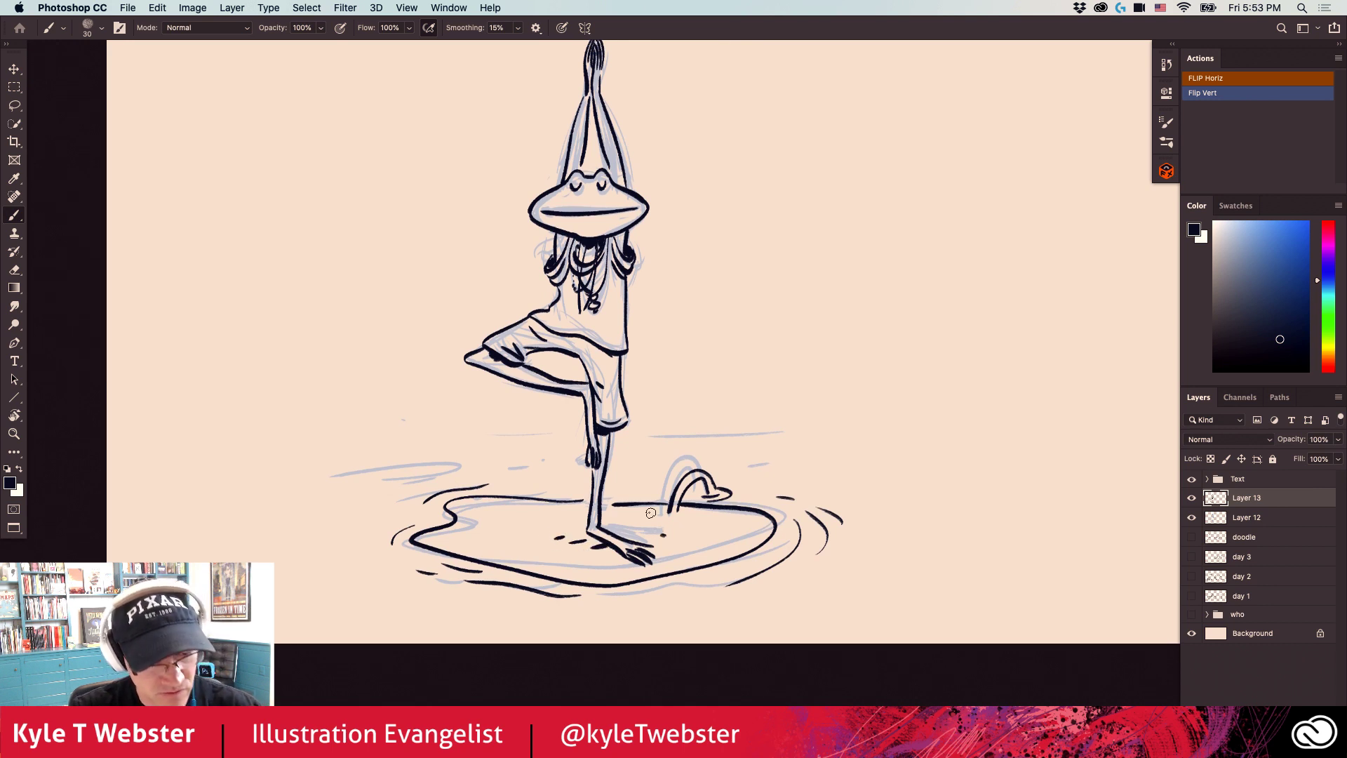
Move the inked frog drawing further left and slightly up, and hide the blue sketch layer.
key("super+minus")
key("super+minus")
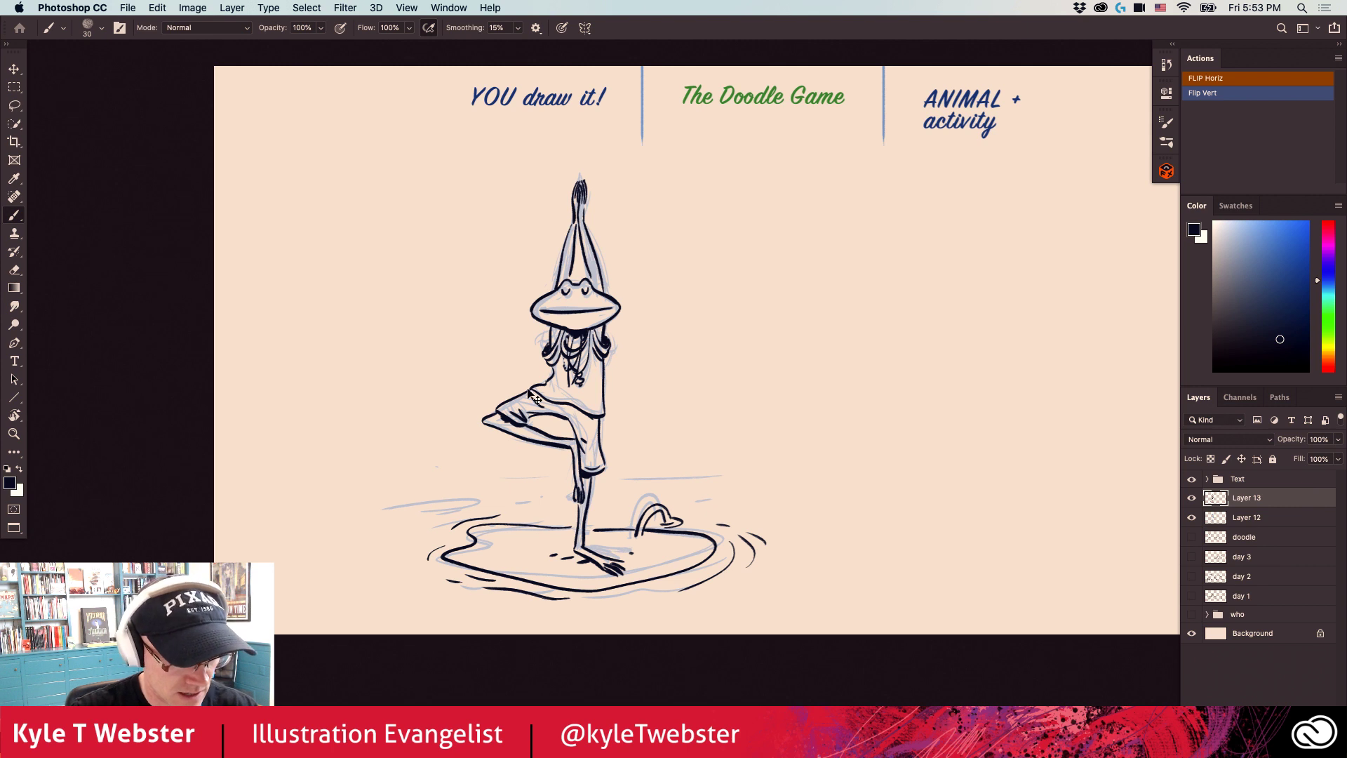
left_click_drag(524, 389, 469, 349)
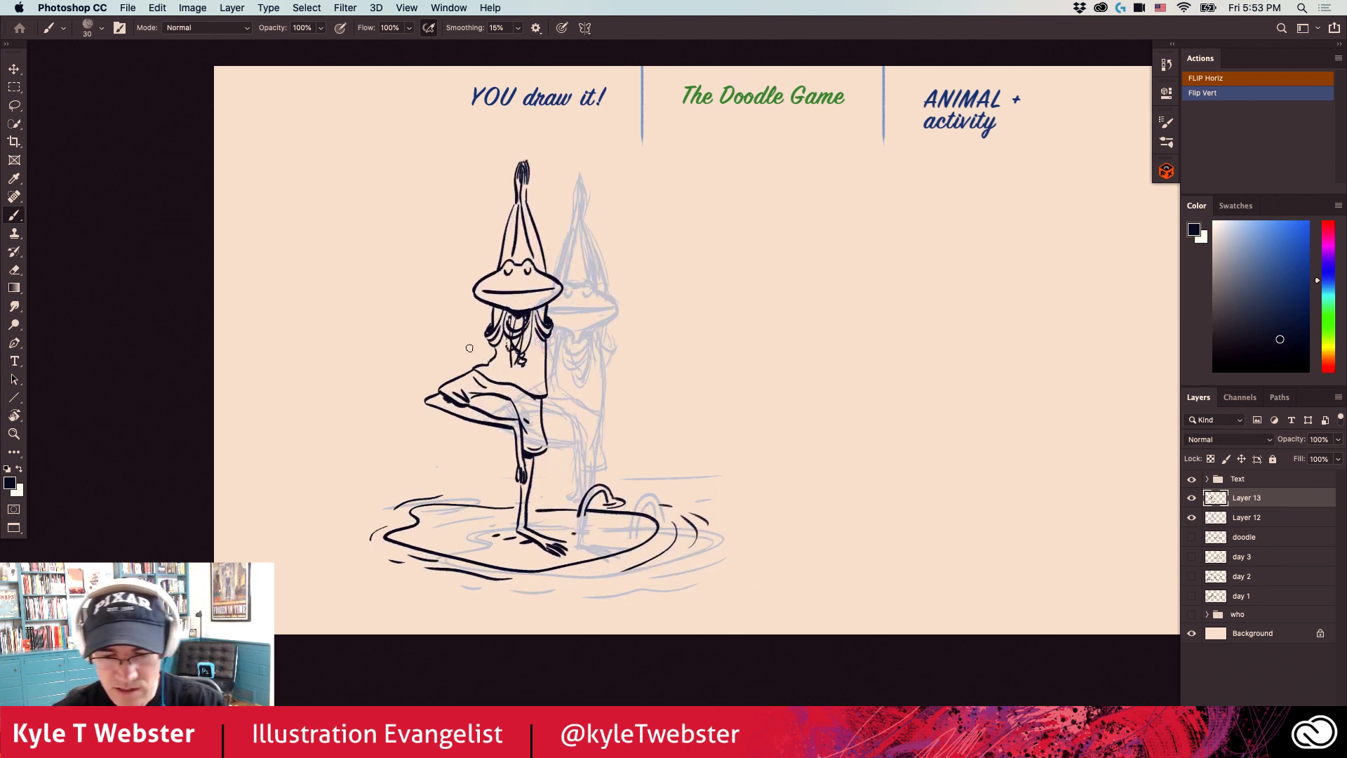
left_click(1191, 517)
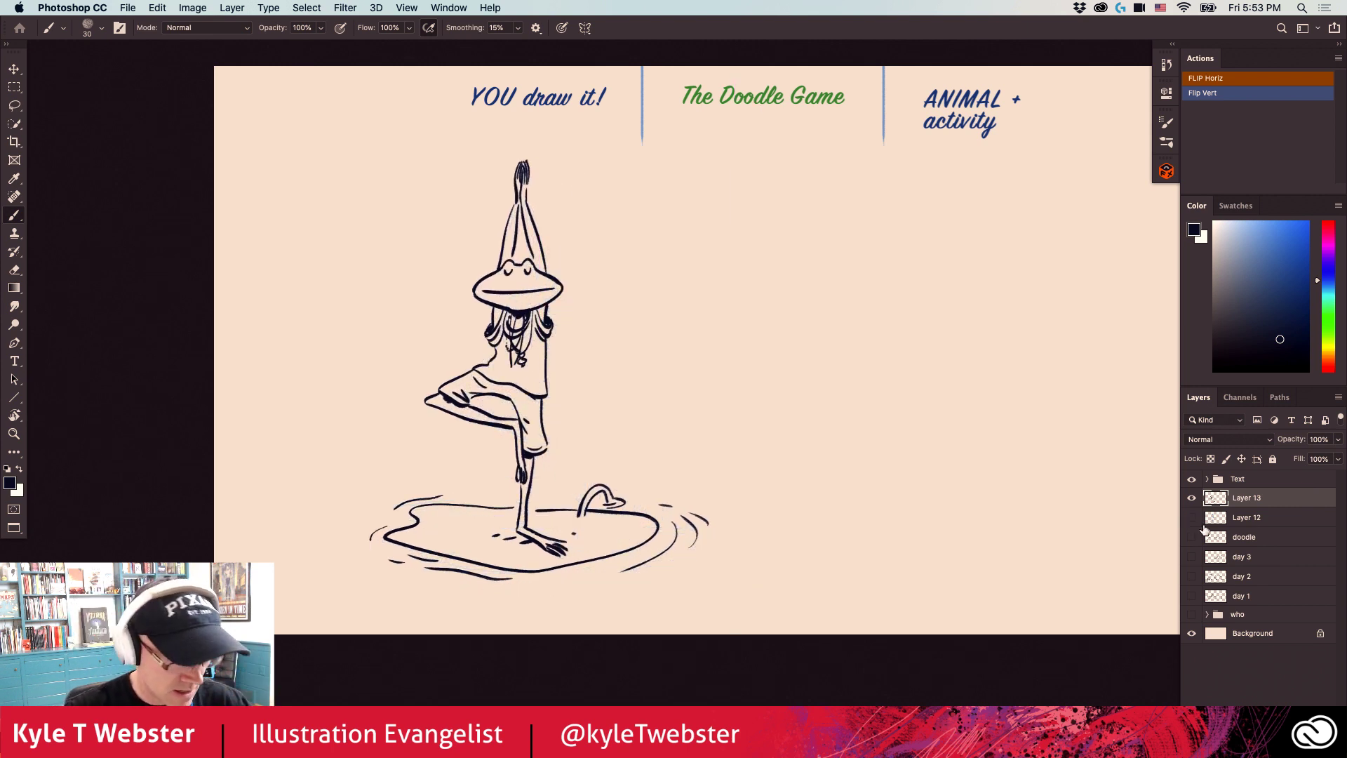
Thicken the shadow under the shirt hem and add short fold lines to the shirt.
left_click(480, 402)
left_click(455, 361)
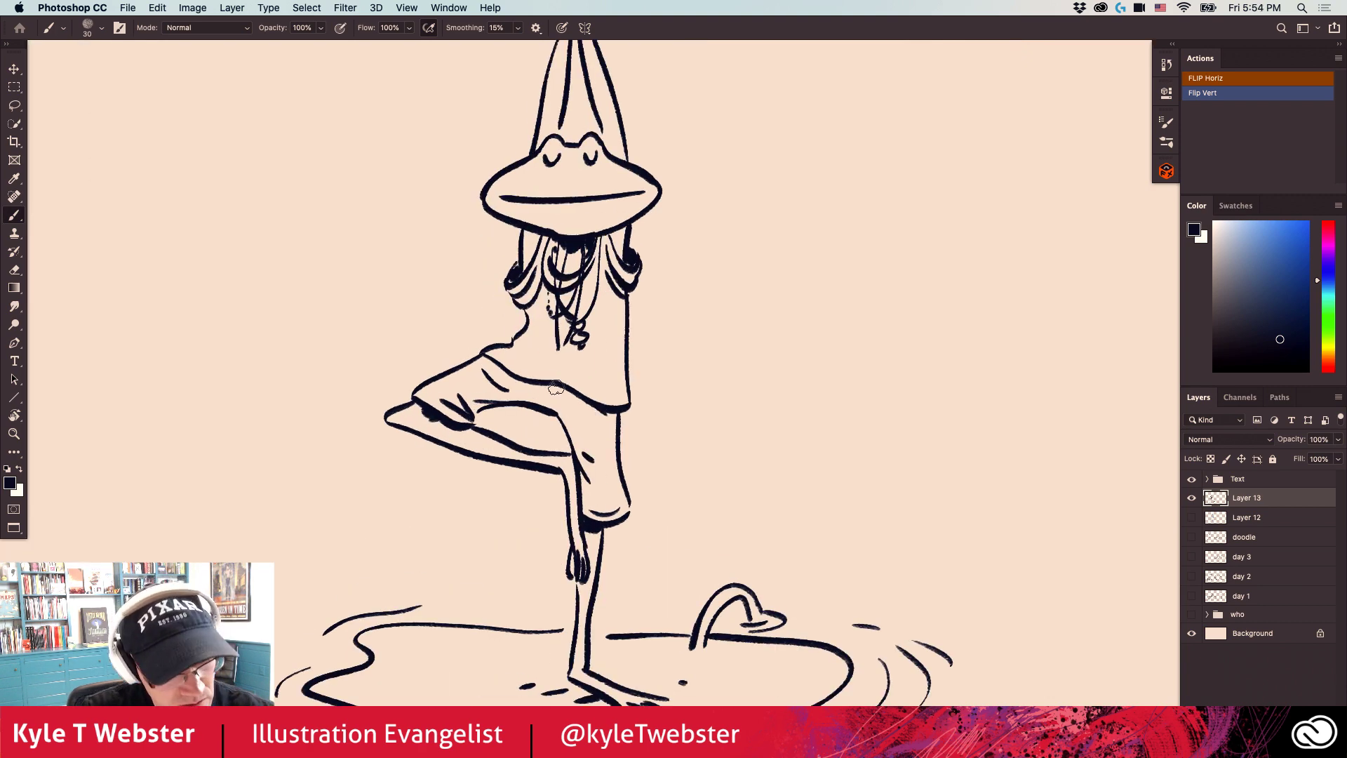
left_click_drag(537, 383, 594, 394)
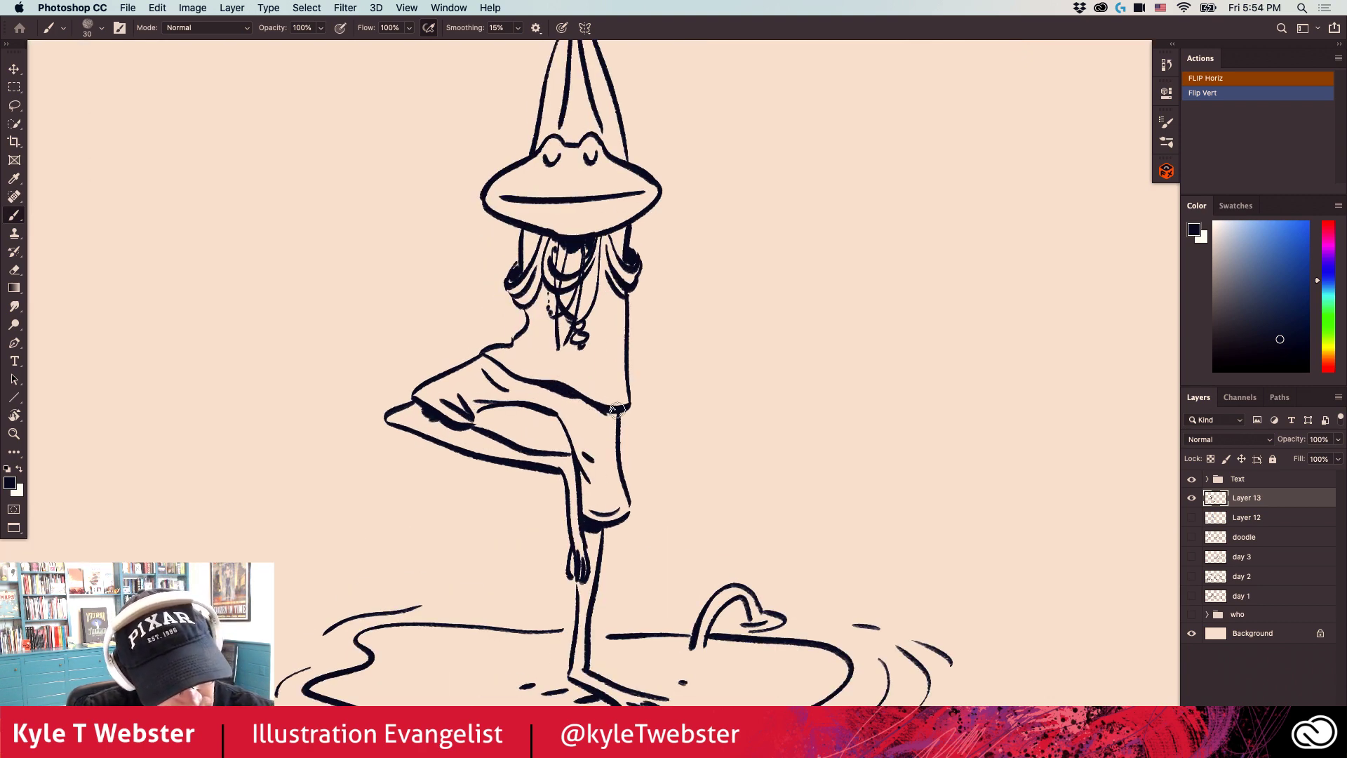
left_click_drag(521, 346, 565, 364)
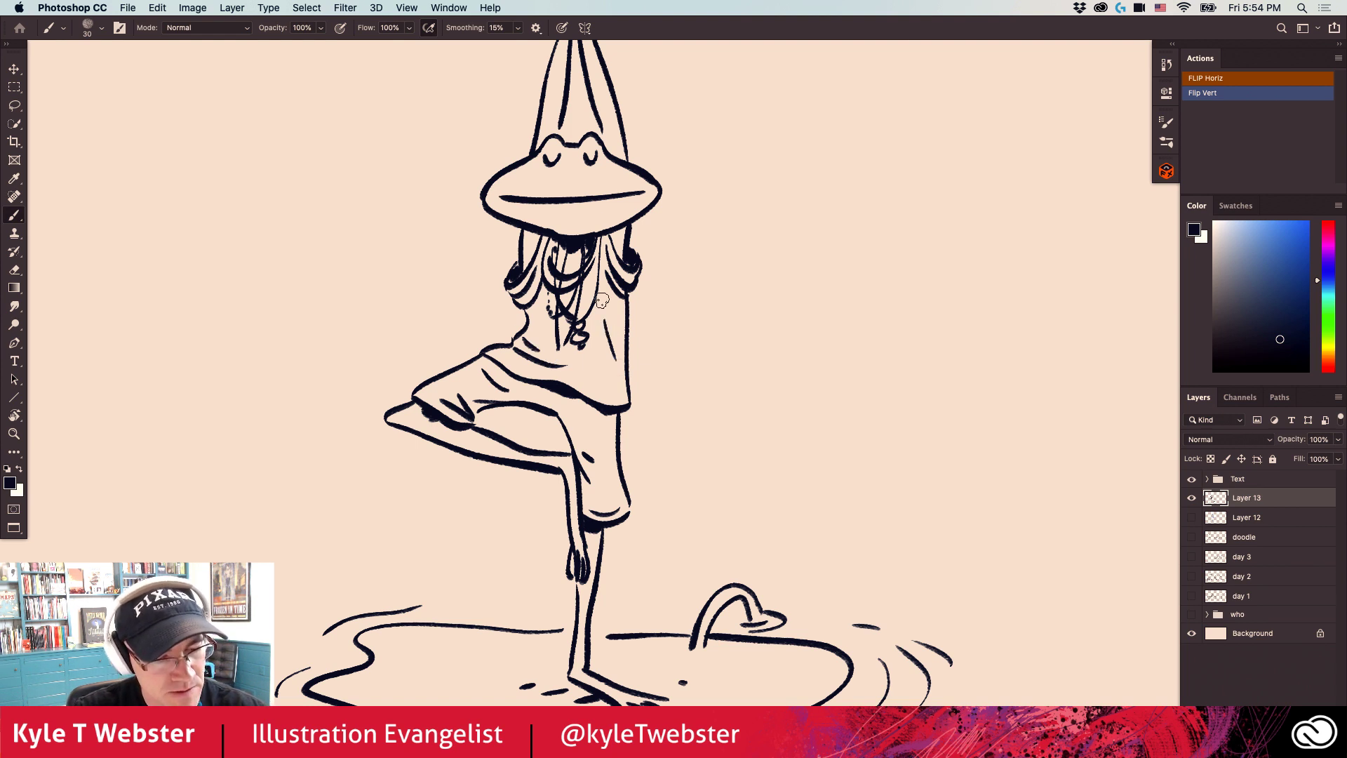
Draw four wavy lines radiating outward on the left side of the frog's head and raised arms.
scroll(491, 301, "up", 5)
scroll(488, 306, "up", 2)
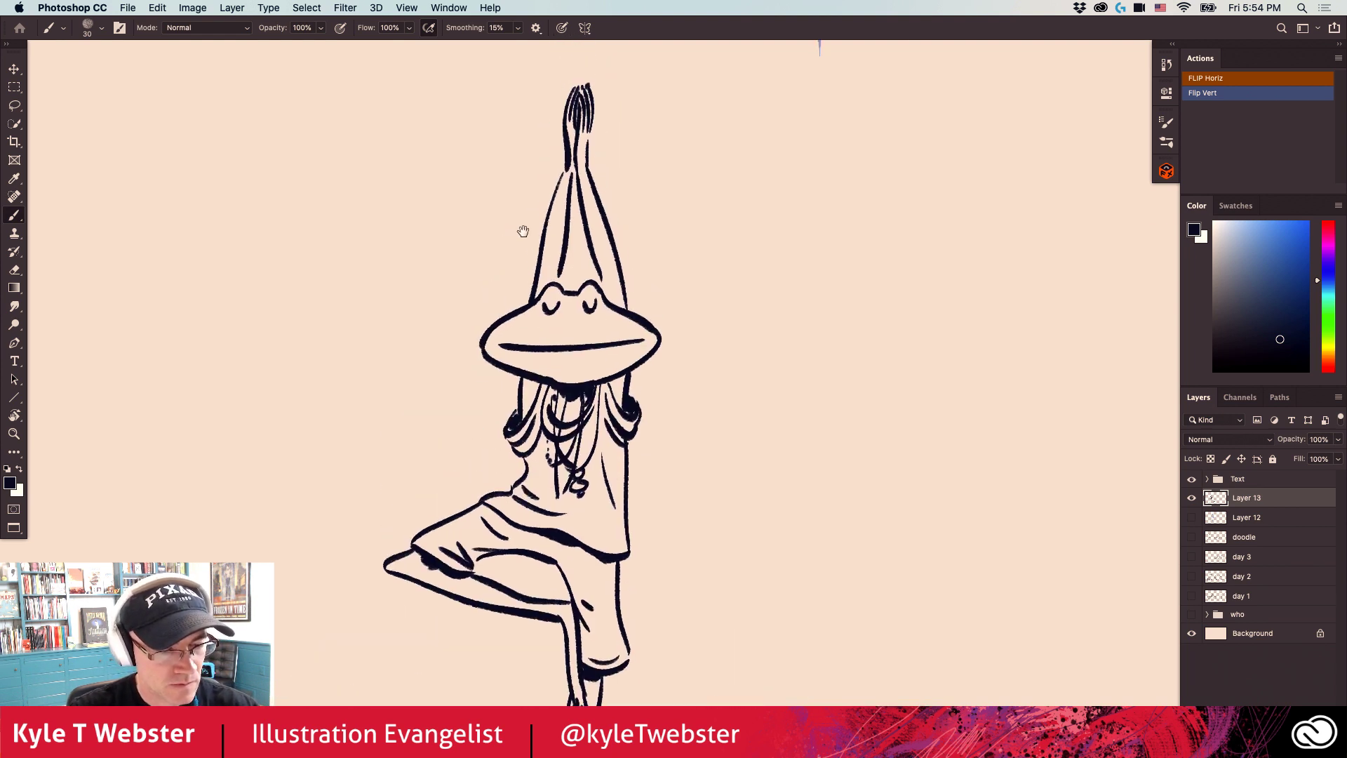
left_click_drag(458, 268, 490, 273)
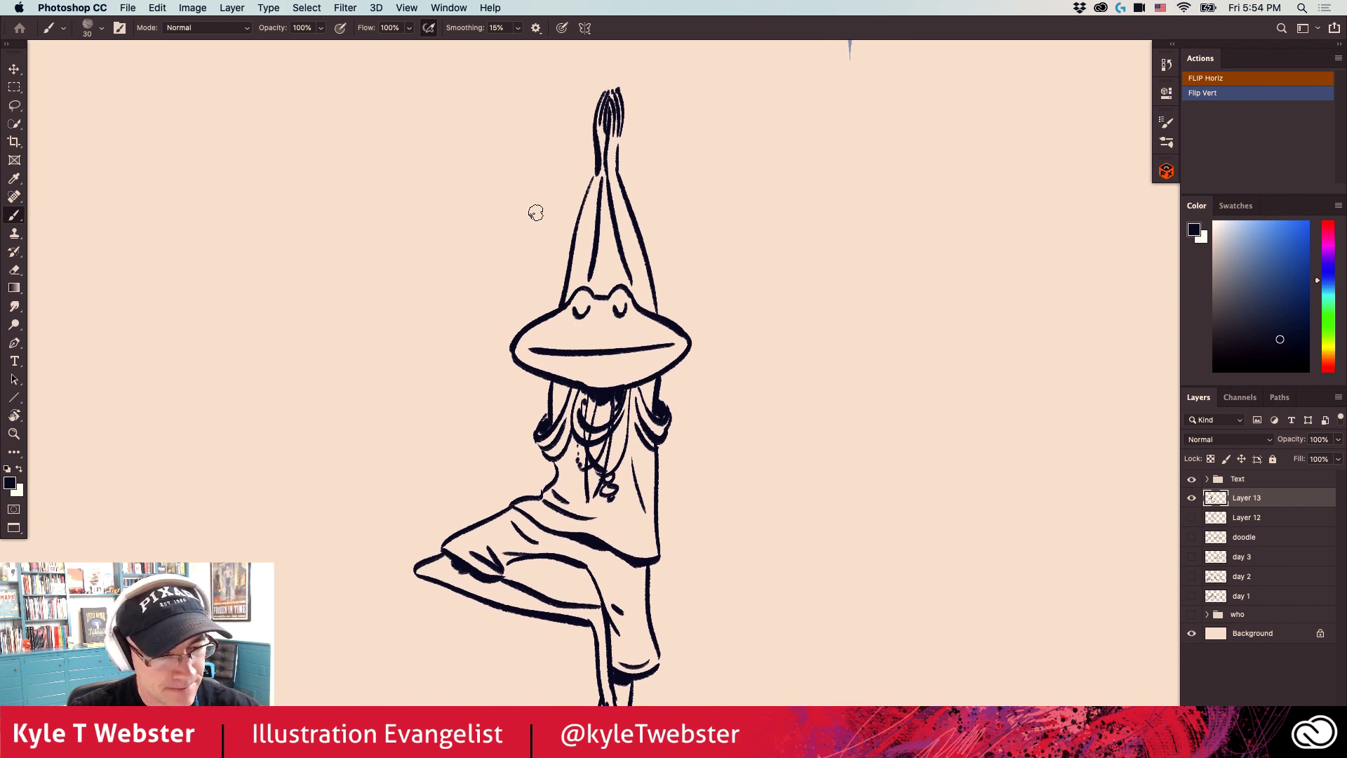
left_click_drag(531, 274, 474, 184)
mouse_move(508, 284)
left_mouse_down()
mouse_move(434, 228)
mouse_move(417, 273)
left_mouse_up()
left_click_drag(547, 230, 524, 178)
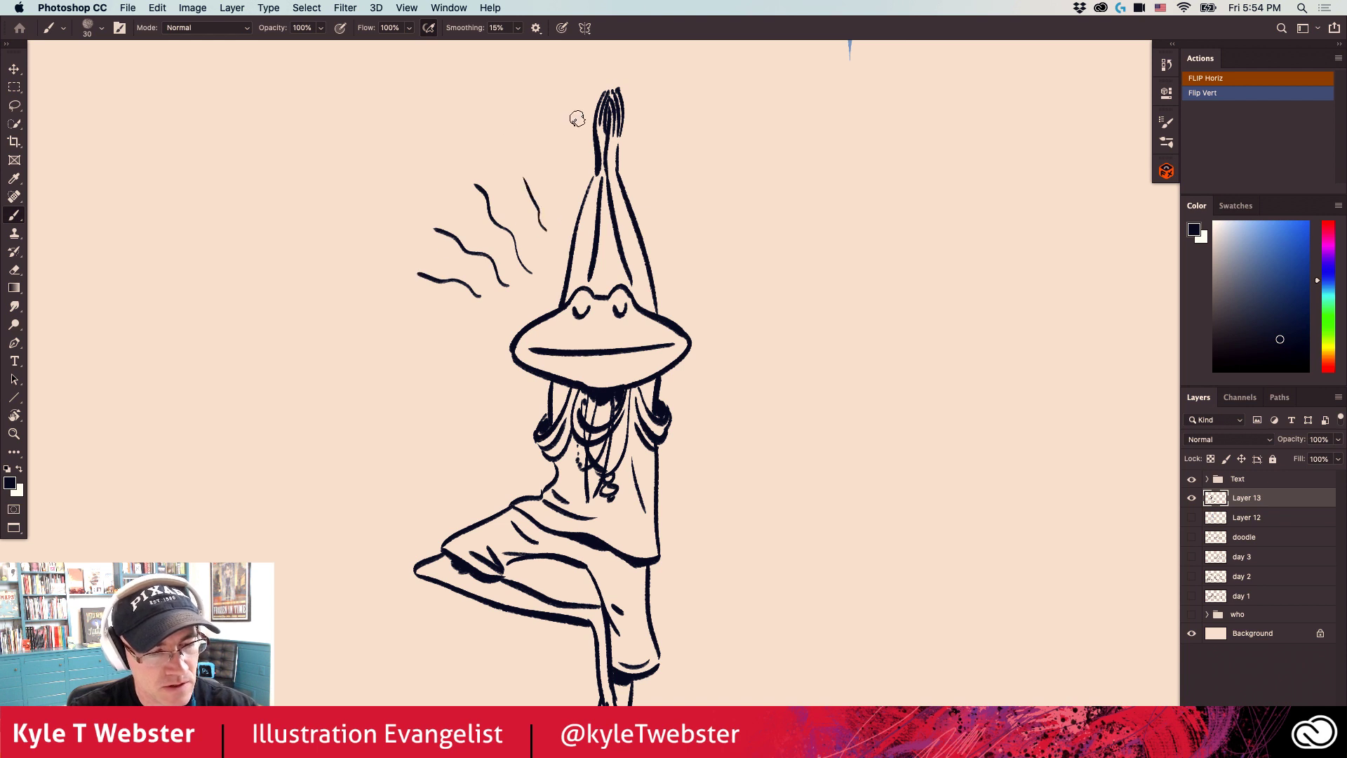
Draw four matching wavy lines radiating on the right side of the frog and one more low on the left.
left_click_drag(672, 251, 706, 186)
left_click_drag(690, 279, 757, 204)
left_click_drag(701, 302, 785, 261)
left_click_drag(724, 323, 821, 302)
scroll(435, 466, "down", 3)
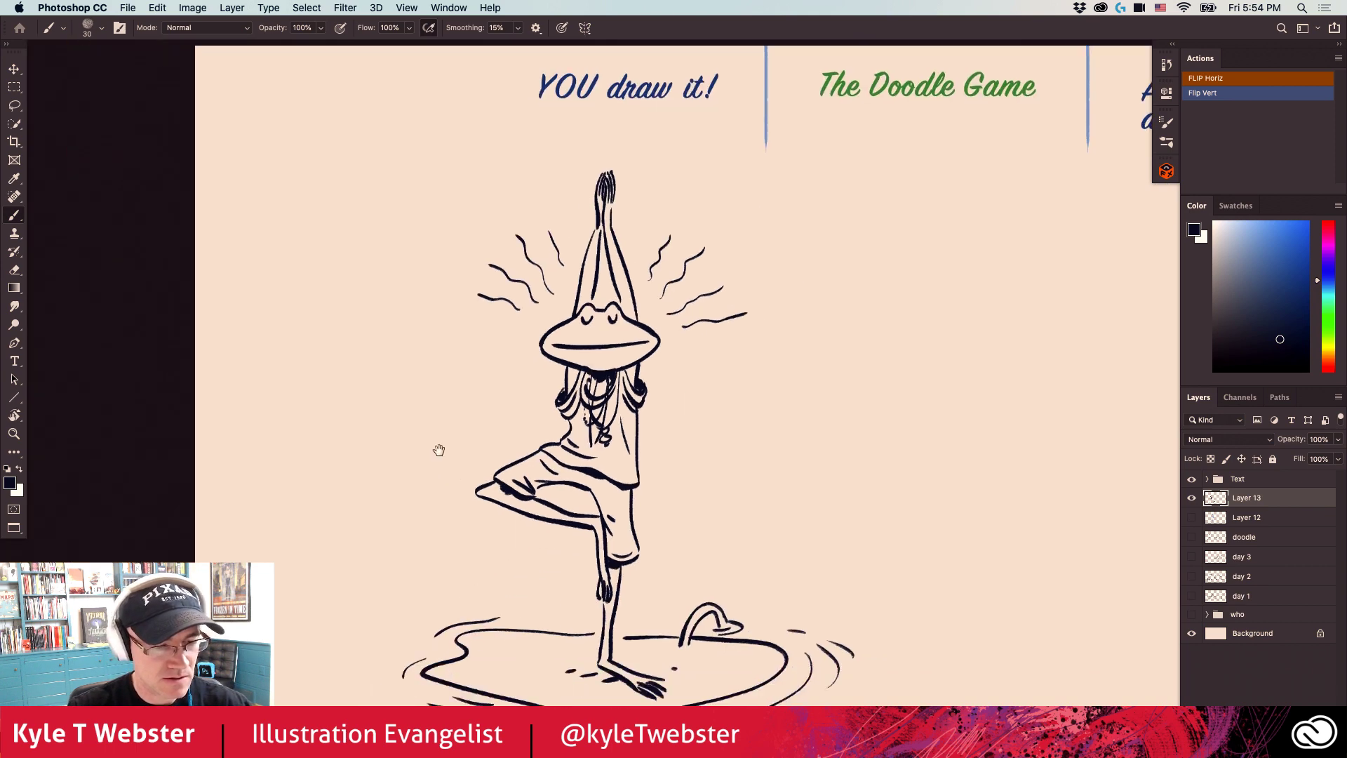
scroll(481, 367, "up", 3)
left_click_drag(537, 308, 505, 302)
scroll(505, 301, "down", 3)
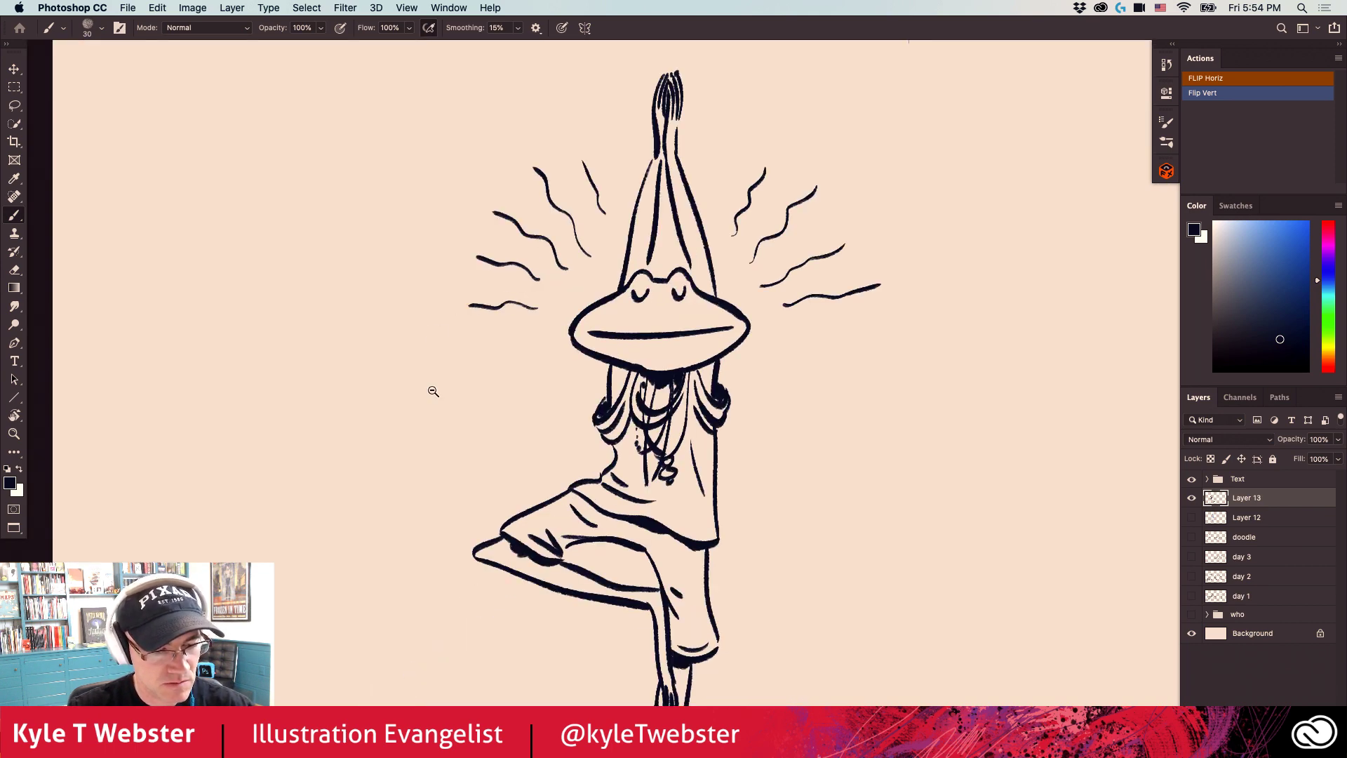
Close the gap in the lily pad's back edge behind the leg and add more ripples beyond its left side.
scroll(456, 339, "up", 2)
scroll(520, 536, "up", 2)
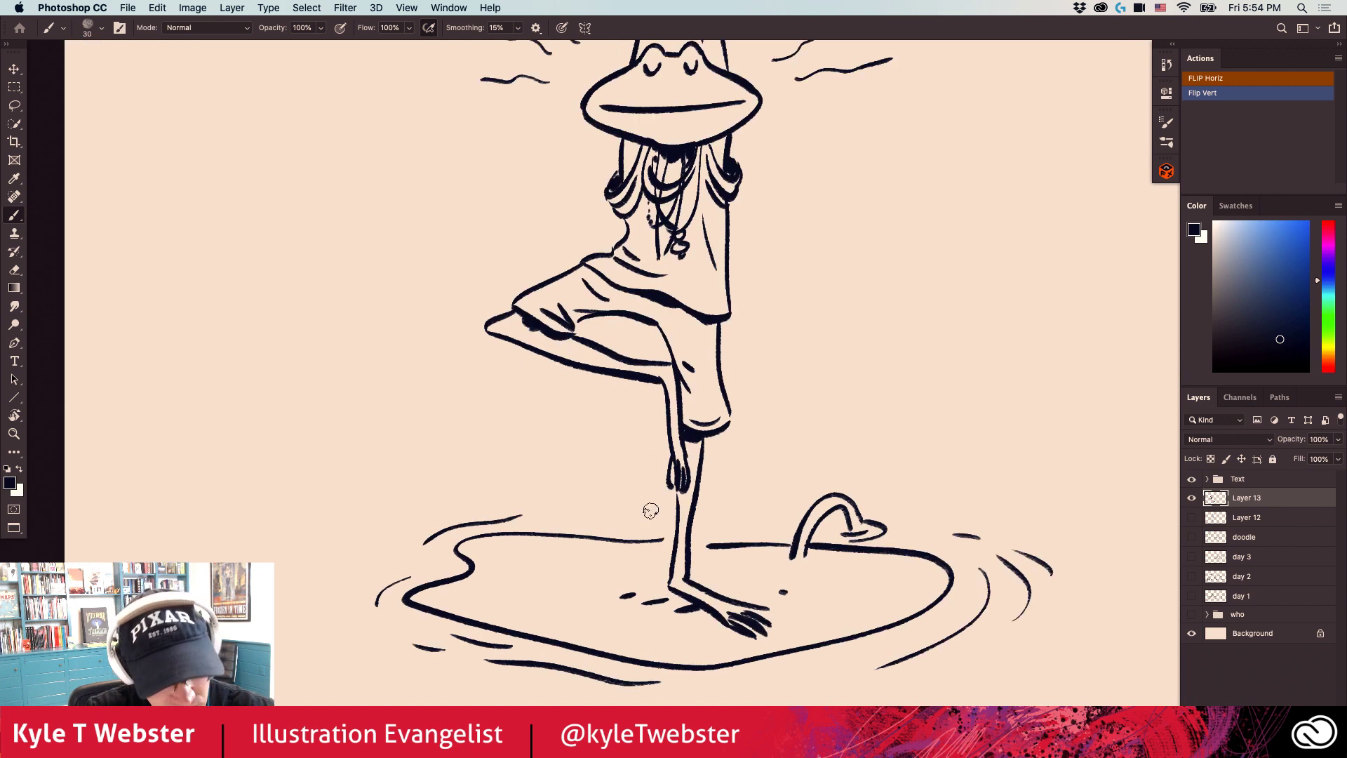
left_click_drag(625, 540, 695, 544)
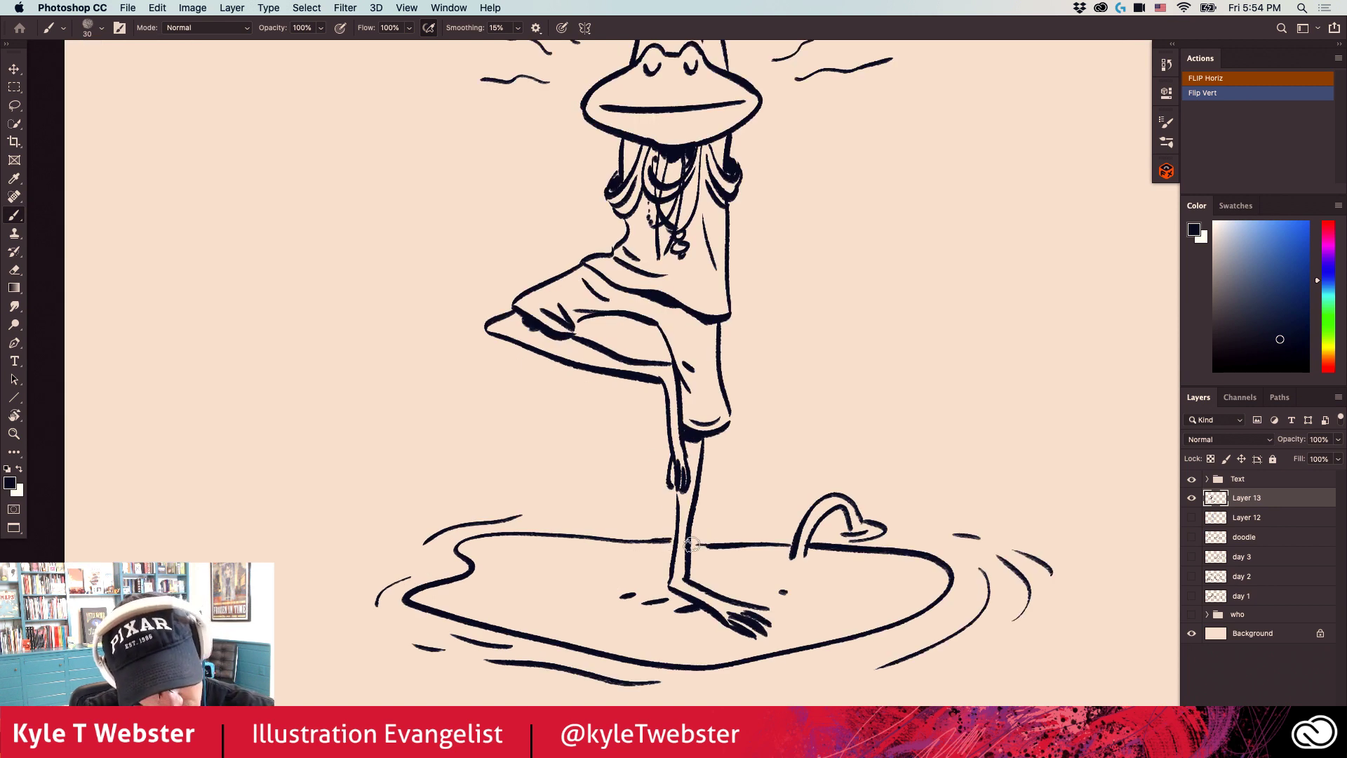
mouse_move(498, 498)
left_mouse_down()
mouse_move(527, 477)
mouse_move(522, 491)
mouse_move(429, 502)
mouse_move(391, 546)
left_mouse_up()
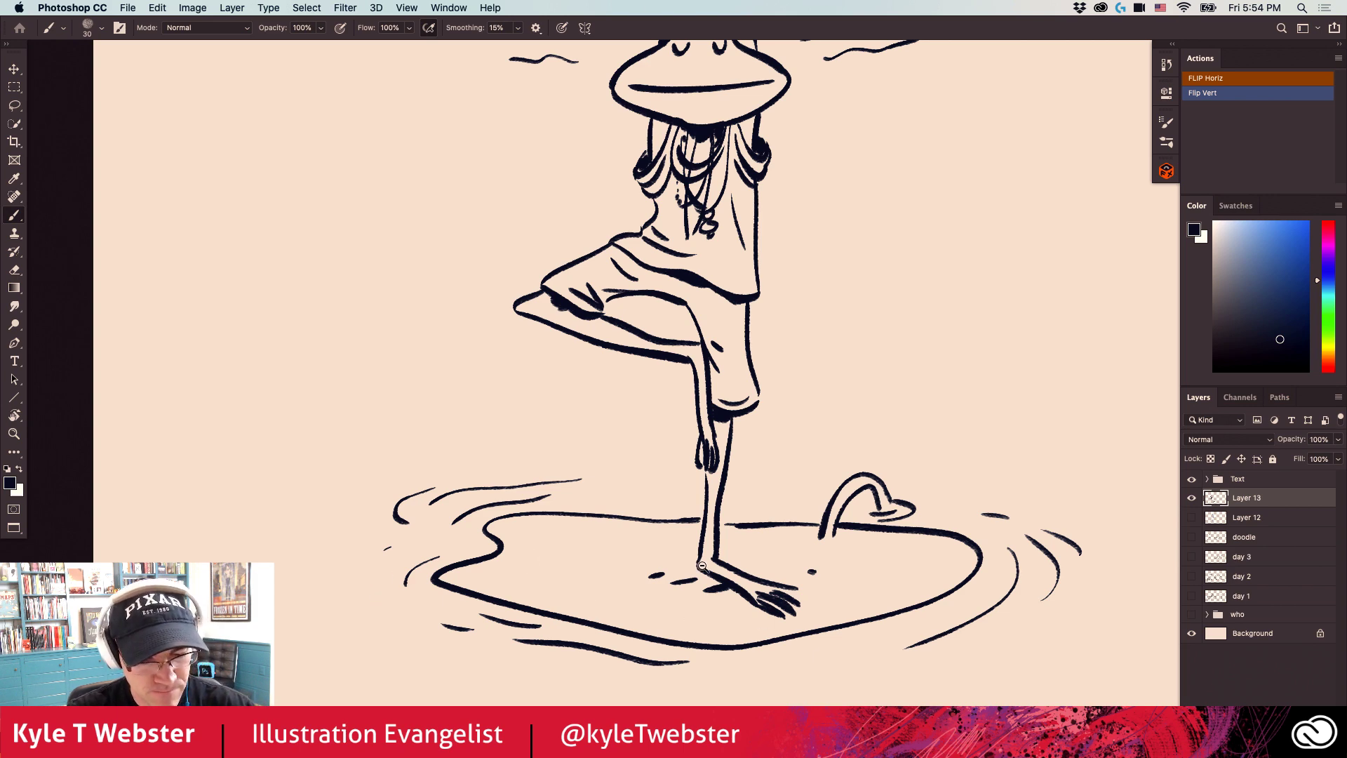
Thicken the lily pad's front edge just below the frog's foot.
key("super+0")
left_click_drag(868, 584, 738, 620)
scroll(817, 526, "up", 2)
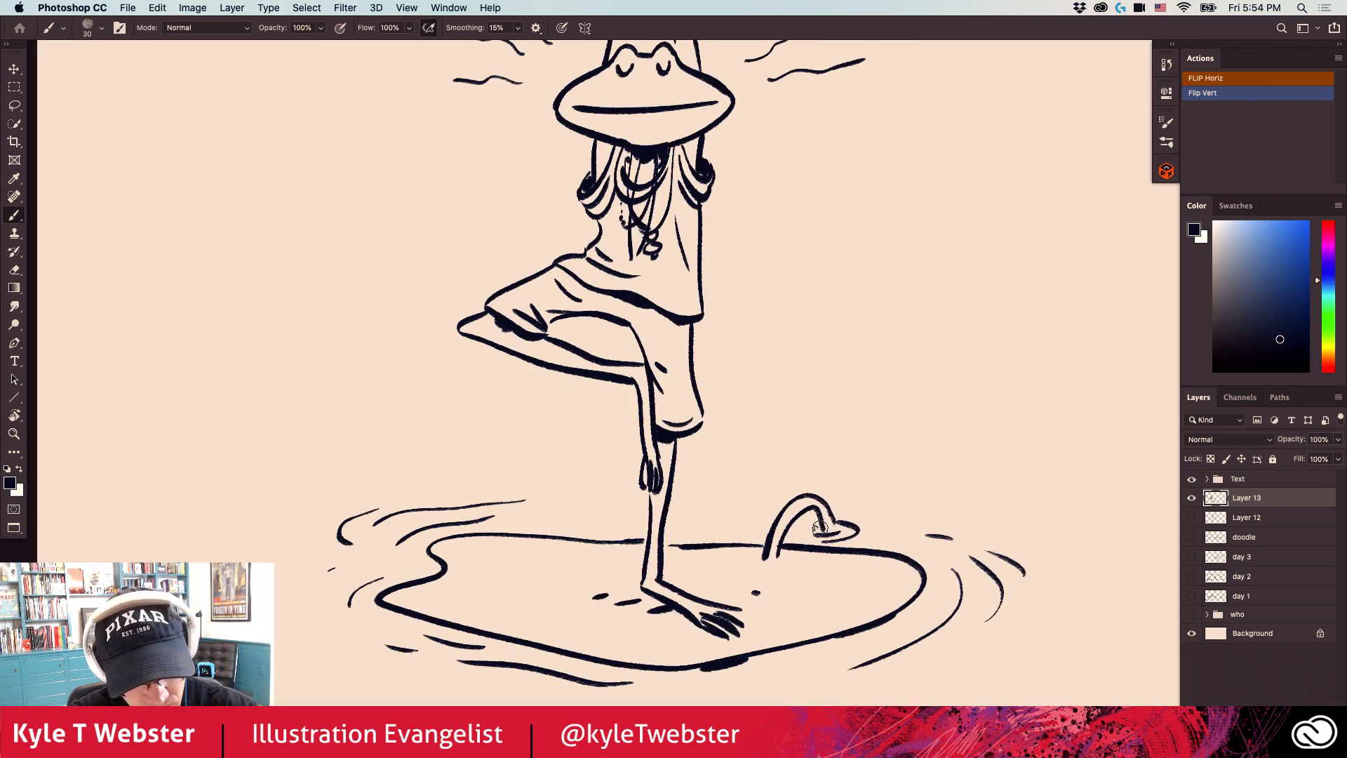
Add short ripple strokes in the water on both sides of the curved stalk behind the lily pad.
left_click_drag(861, 521, 879, 525)
left_click_drag(759, 524, 733, 524)
left_click_drag(729, 517, 701, 516)
Draw small rounded skin spots on the frog's head, raised arms and bent leg.
left_click(585, 444, "alt")
left_click_drag(447, 403, 417, 447)
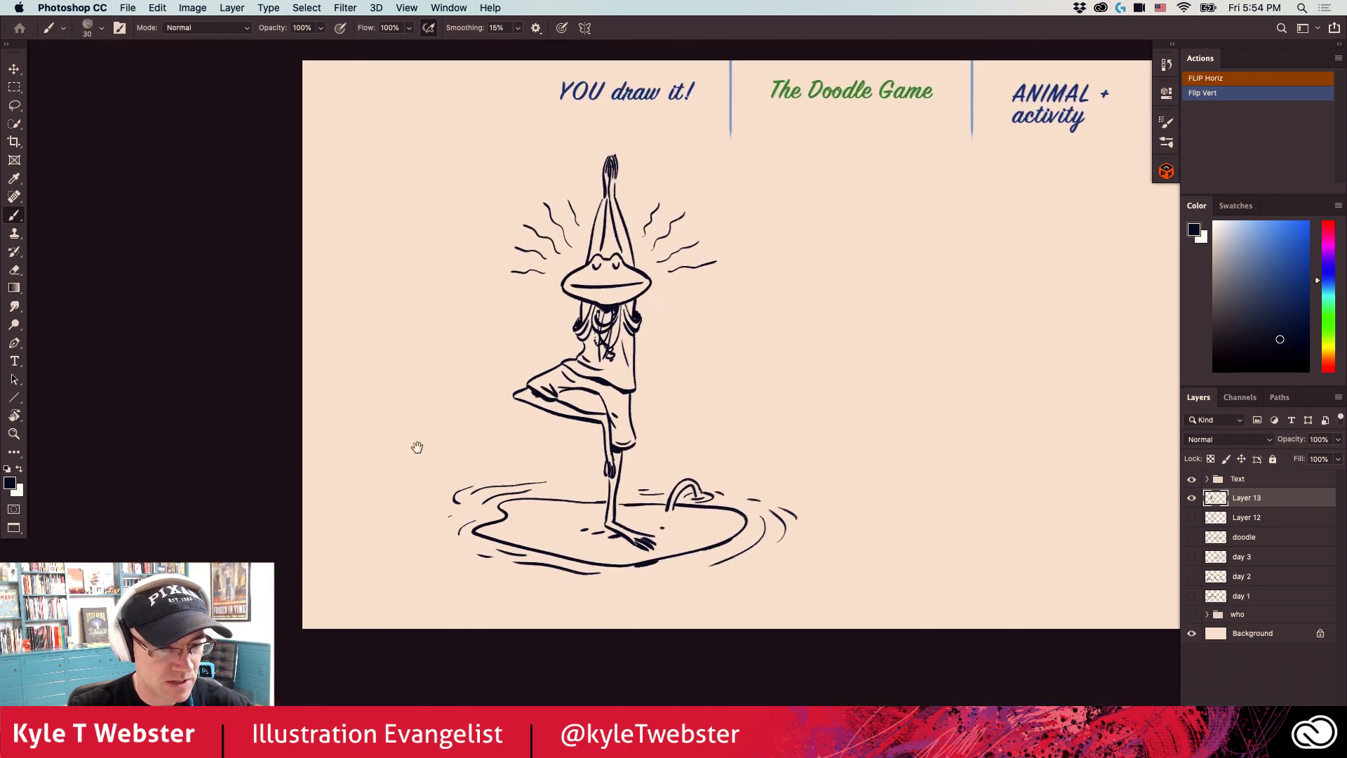
scroll(567, 262, "up", 2)
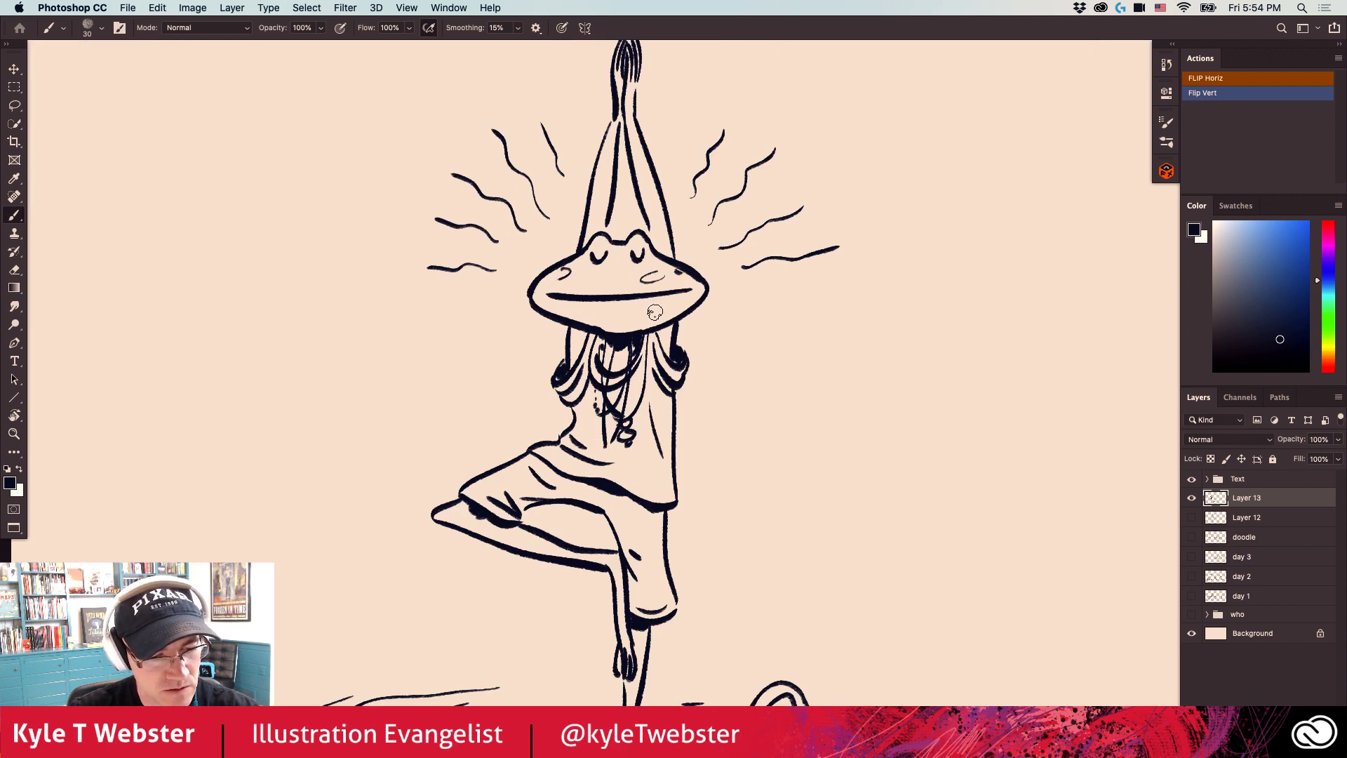
left_click_drag(534, 247, 503, 327)
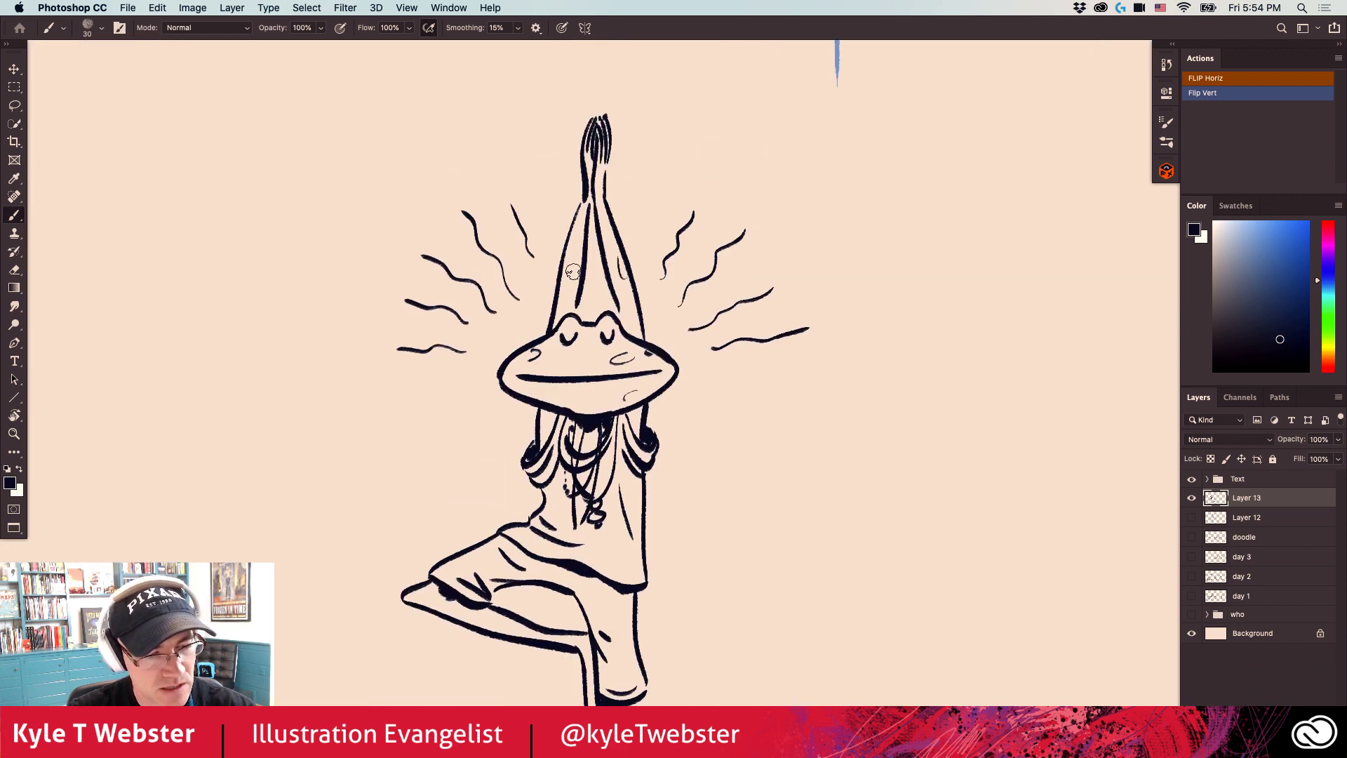
left_click_drag(500, 586, 496, 409)
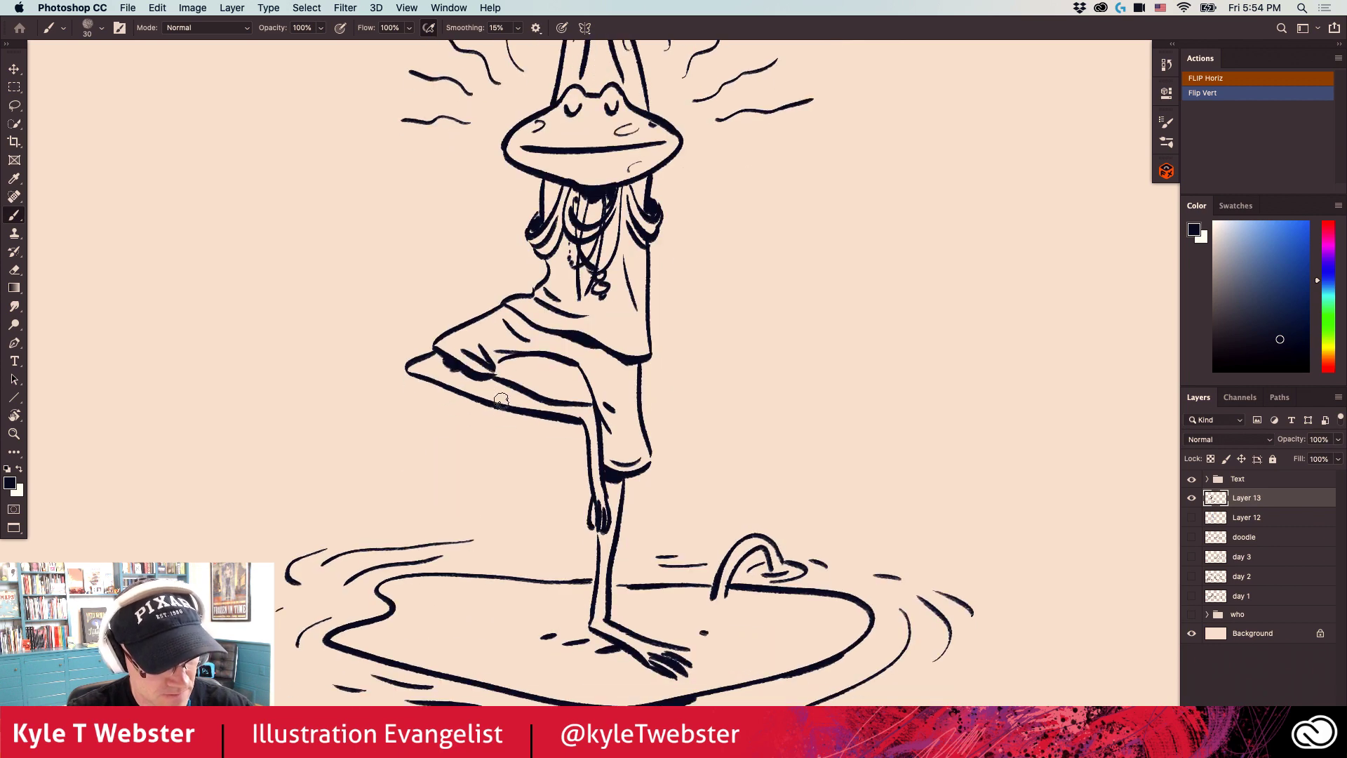
left_click_drag(424, 487, 365, 387)
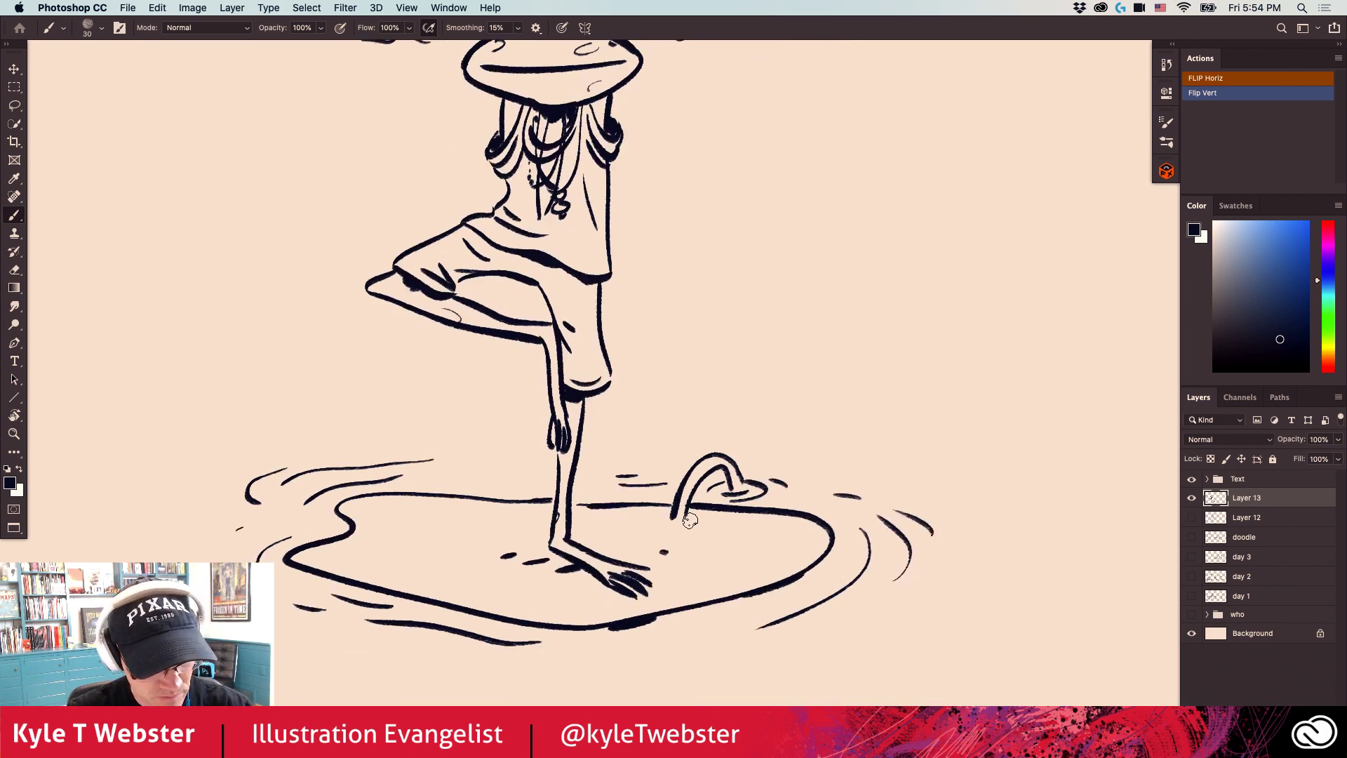
Show the day 3 sea serpent drawing and shift it slightly down and to the left beside the frog.
left_click(513, 490)
mouse_move(435, 335)
left_mouse_down()
mouse_move(370, 373)
mouse_move(341, 485)
mouse_move(288, 472)
left_mouse_up()
left_click(1191, 517)
left_click(1191, 517)
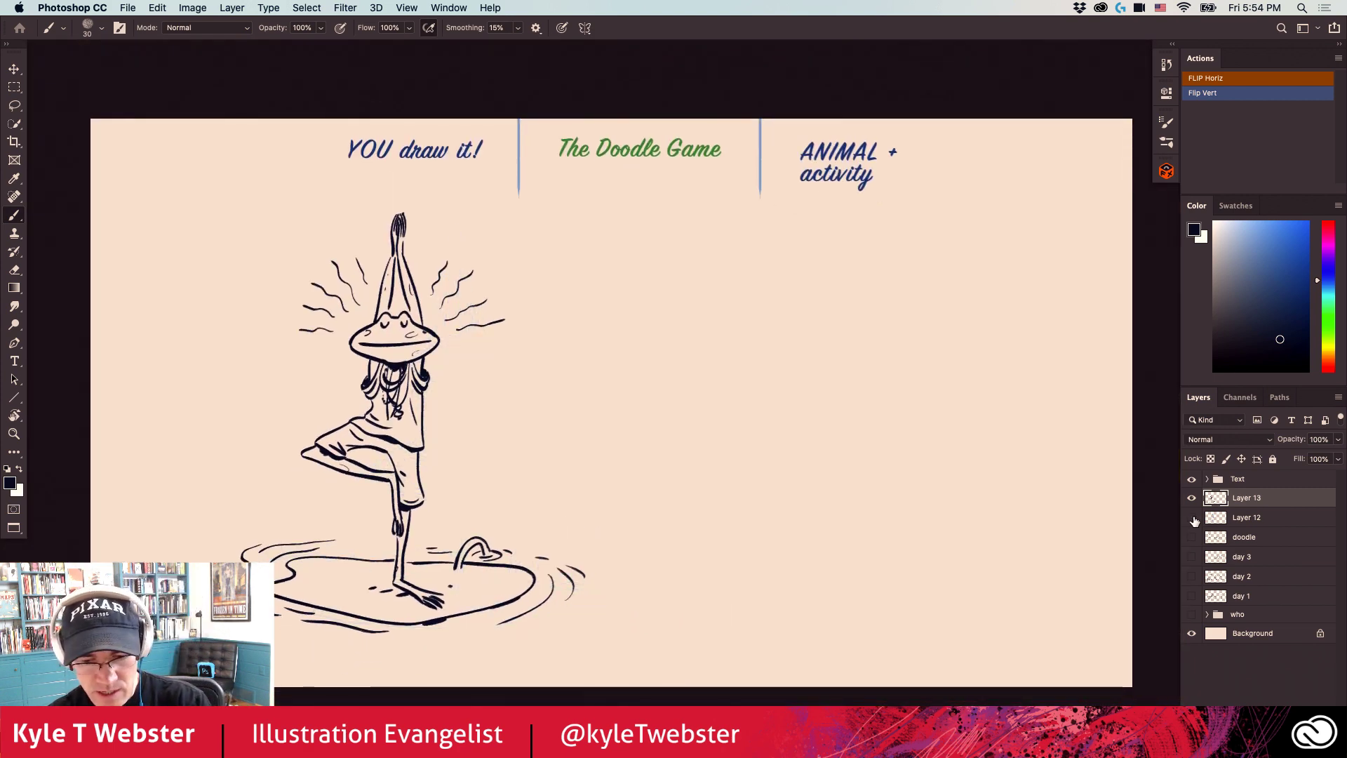
left_click(1191, 556)
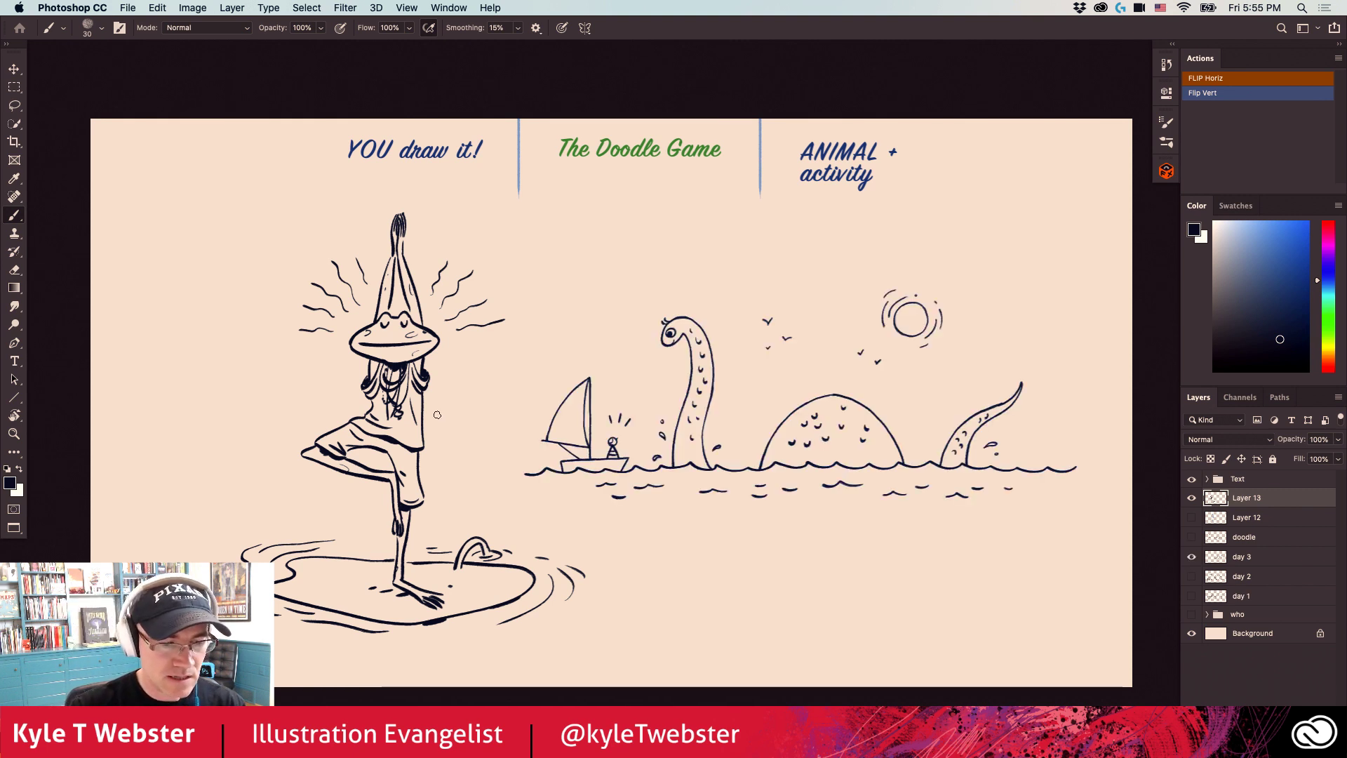
left_click(1214, 551)
left_click_drag(602, 468, 596, 477)
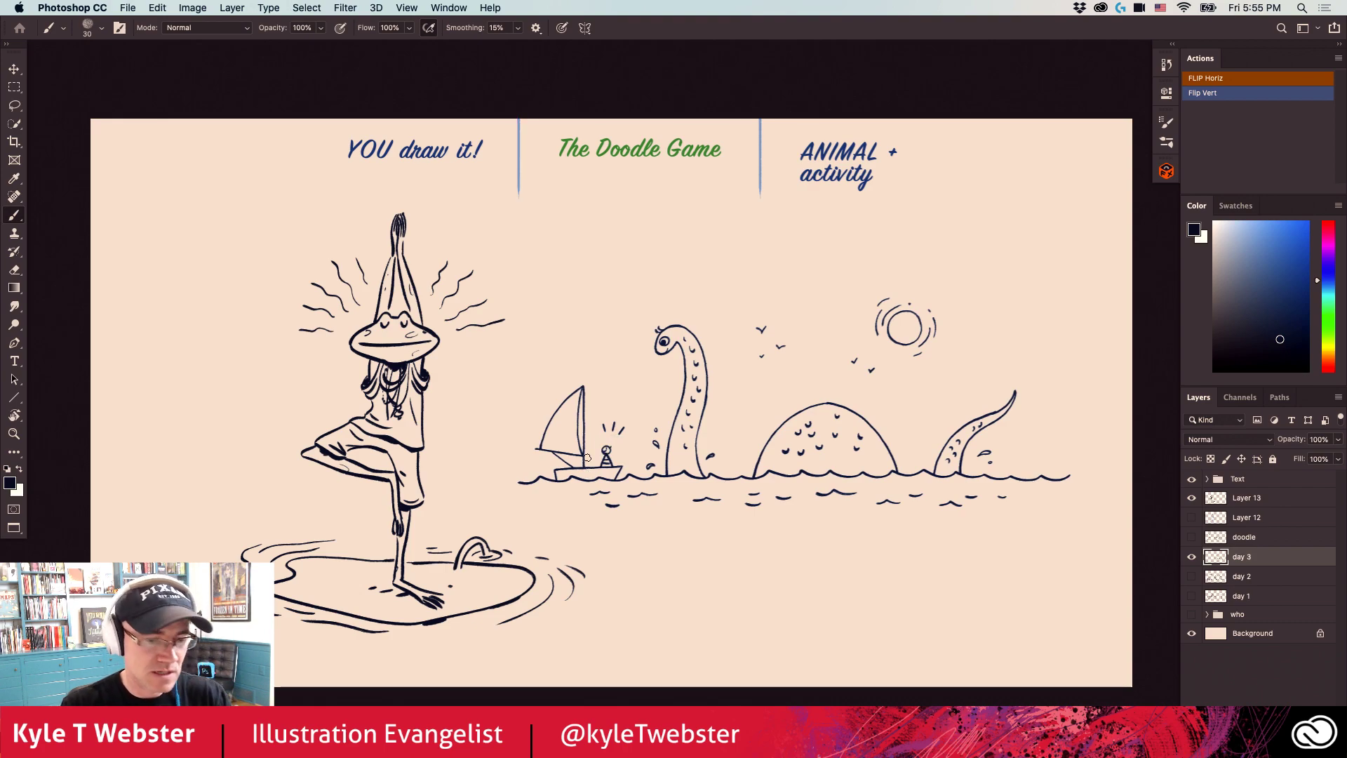